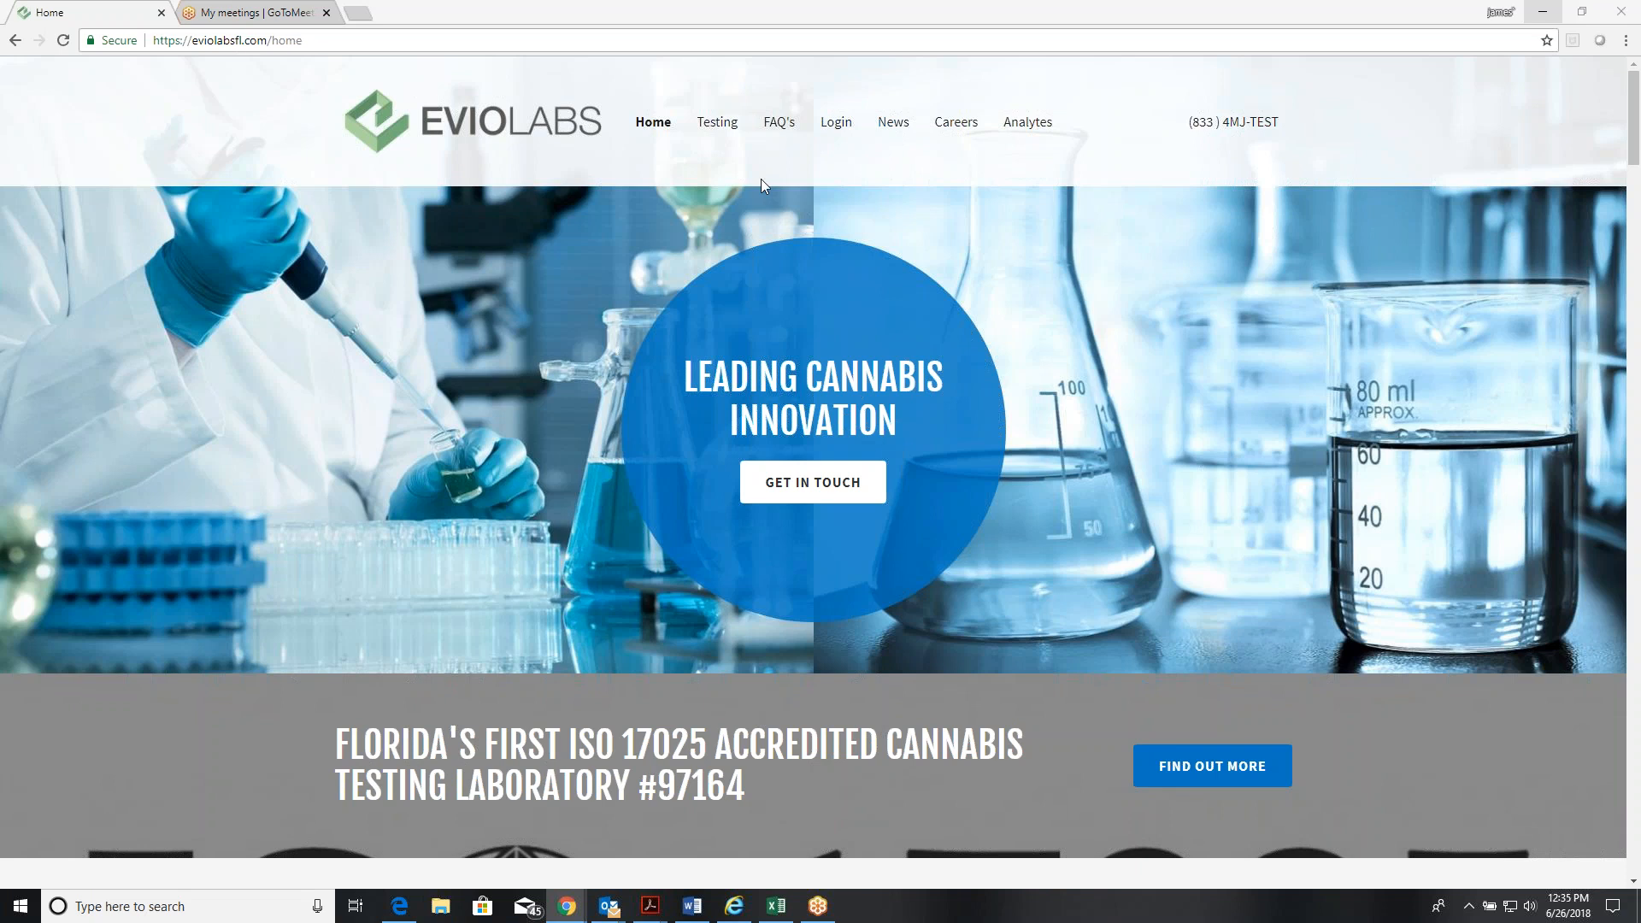
- Open the EVIO Labs client portal login and sign in with the saved account credentials
click(840, 126)
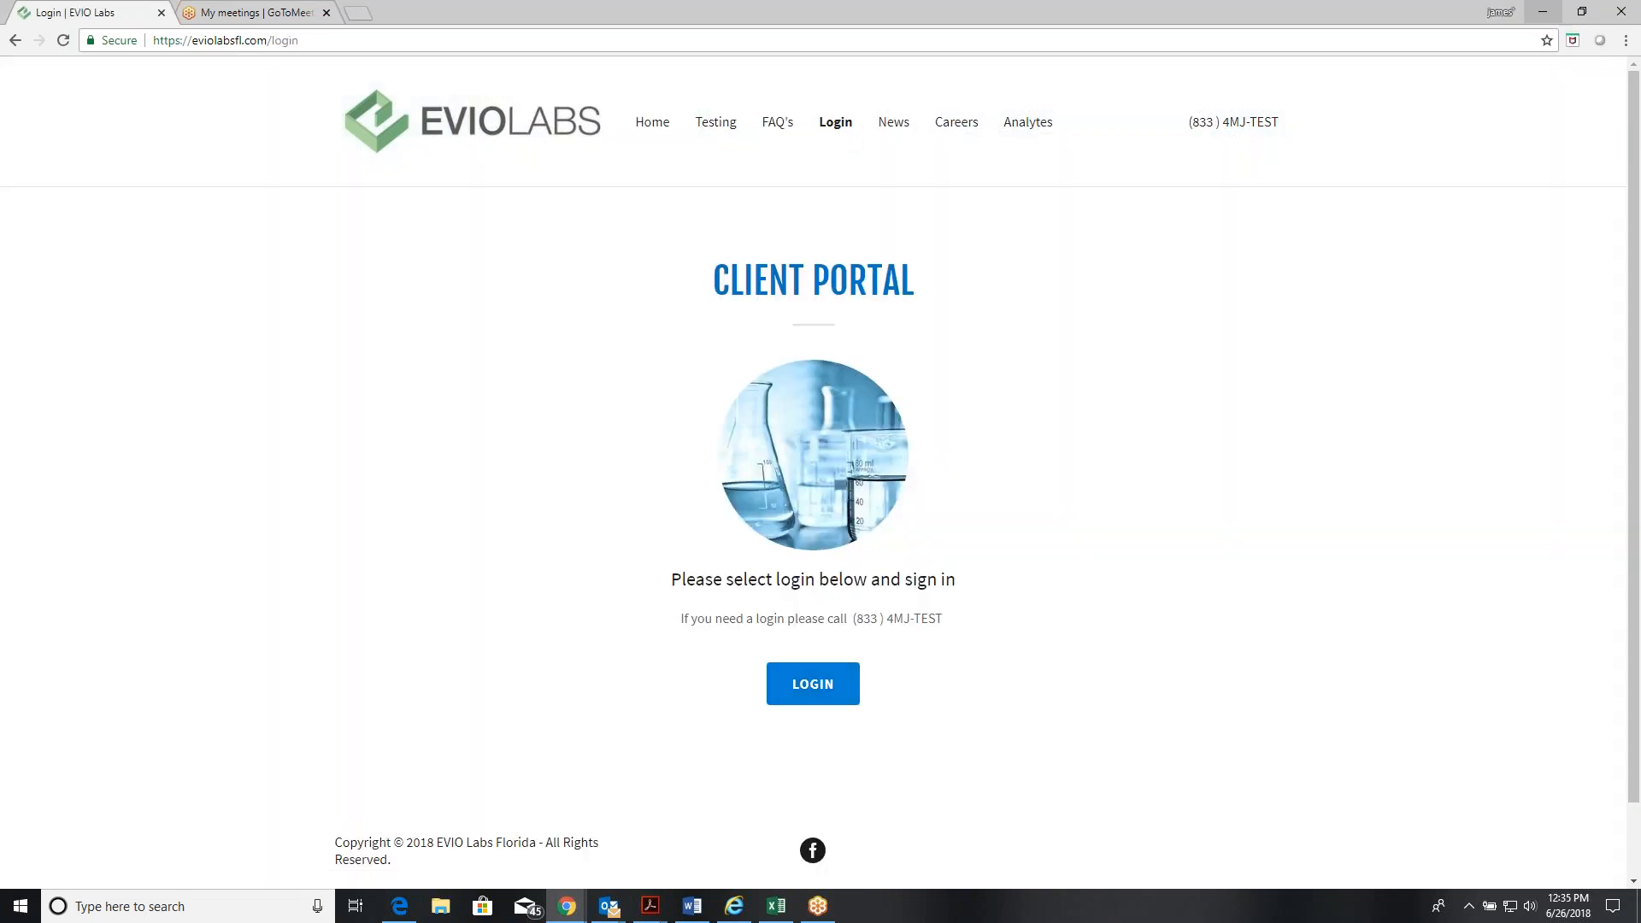
click(826, 686)
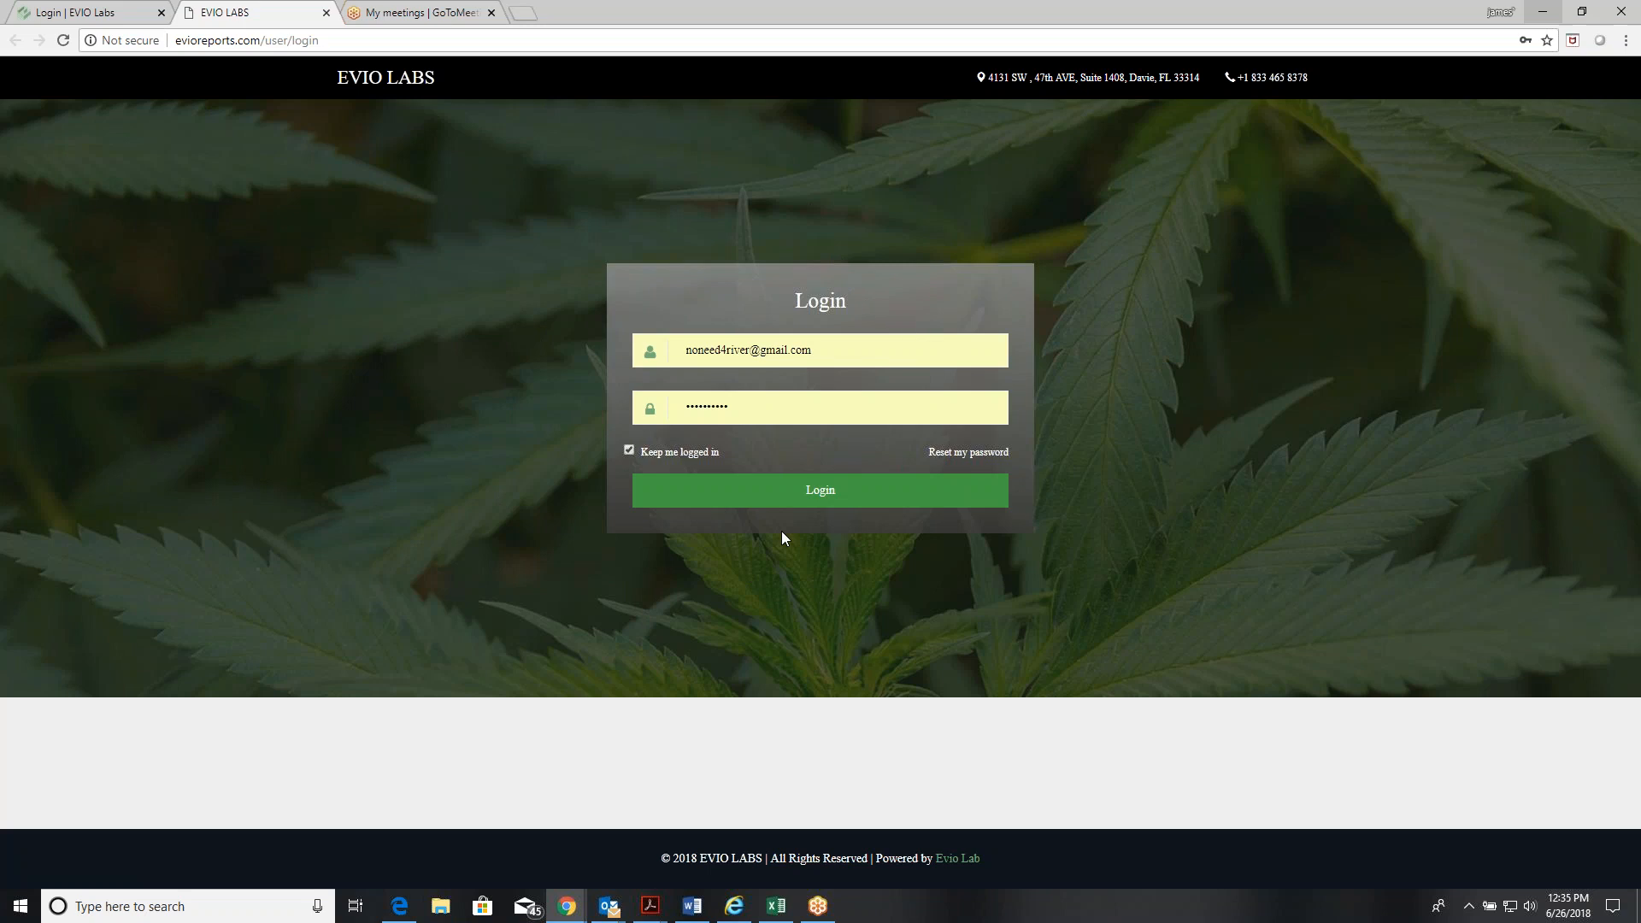
click(820, 499)
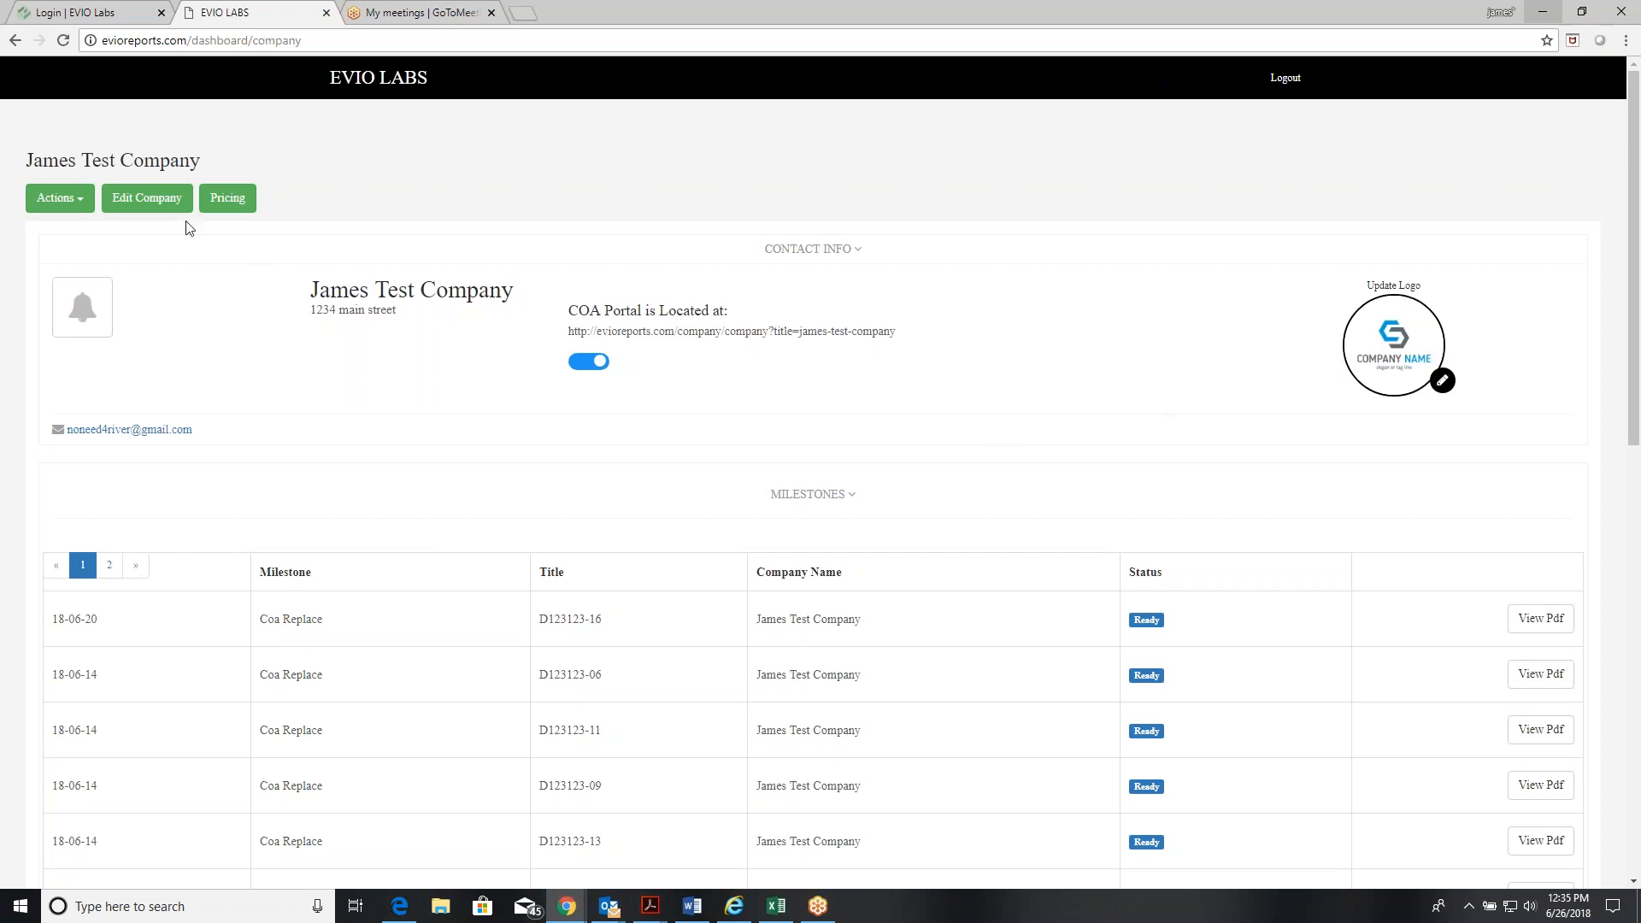
- Review the company's editable details, return to the dashboard and look over the milestones list
click(146, 197)
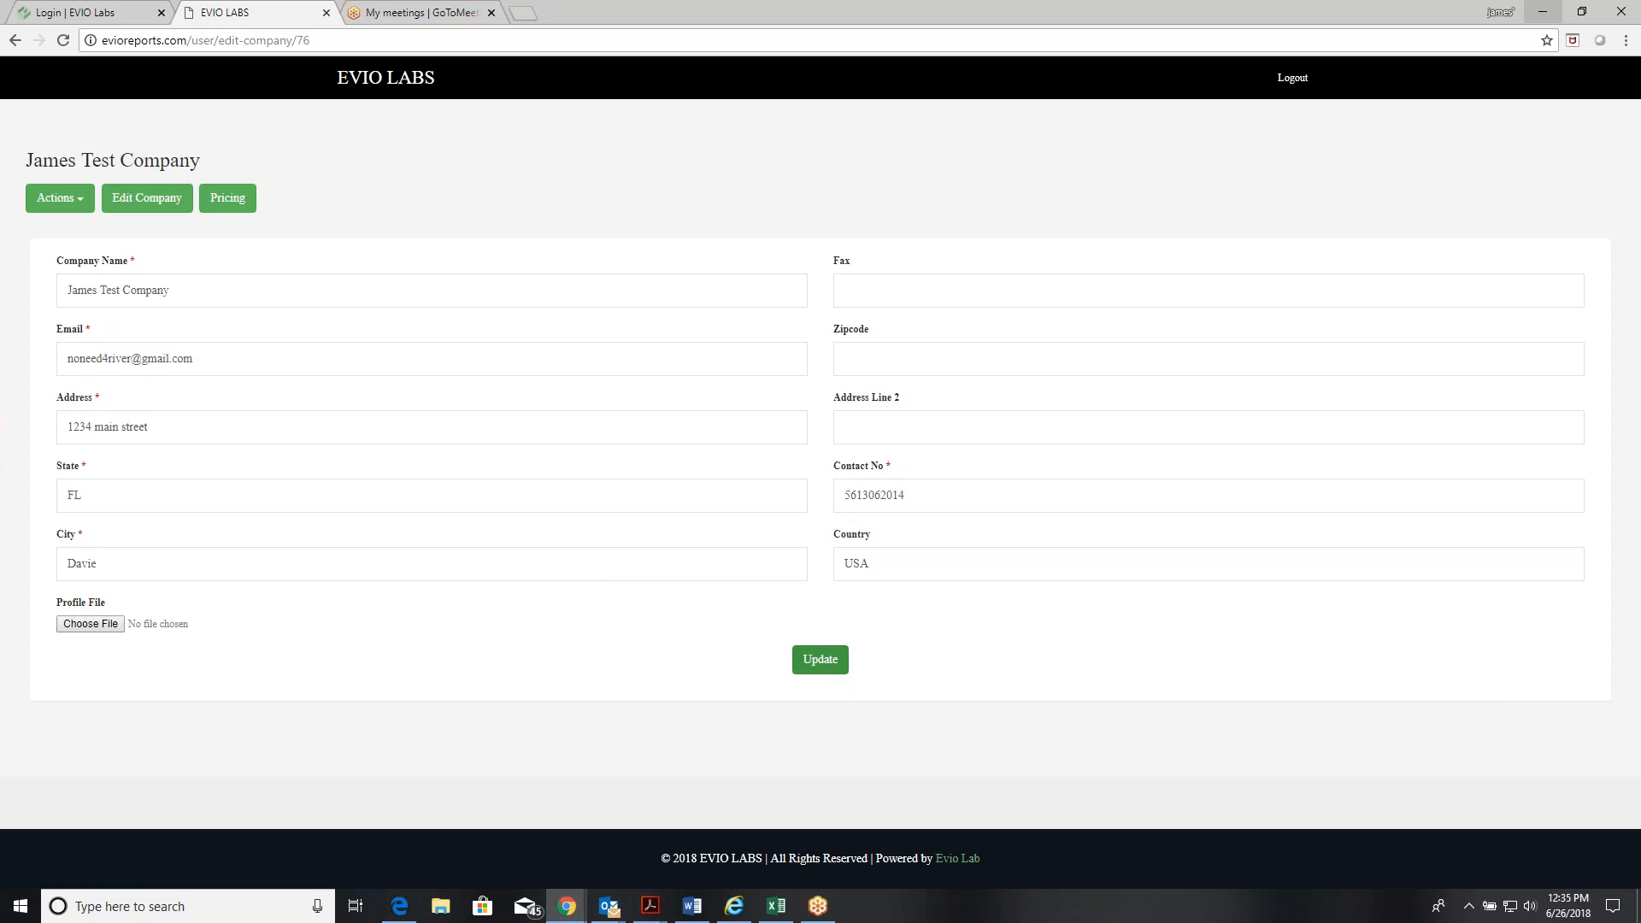
click(409, 85)
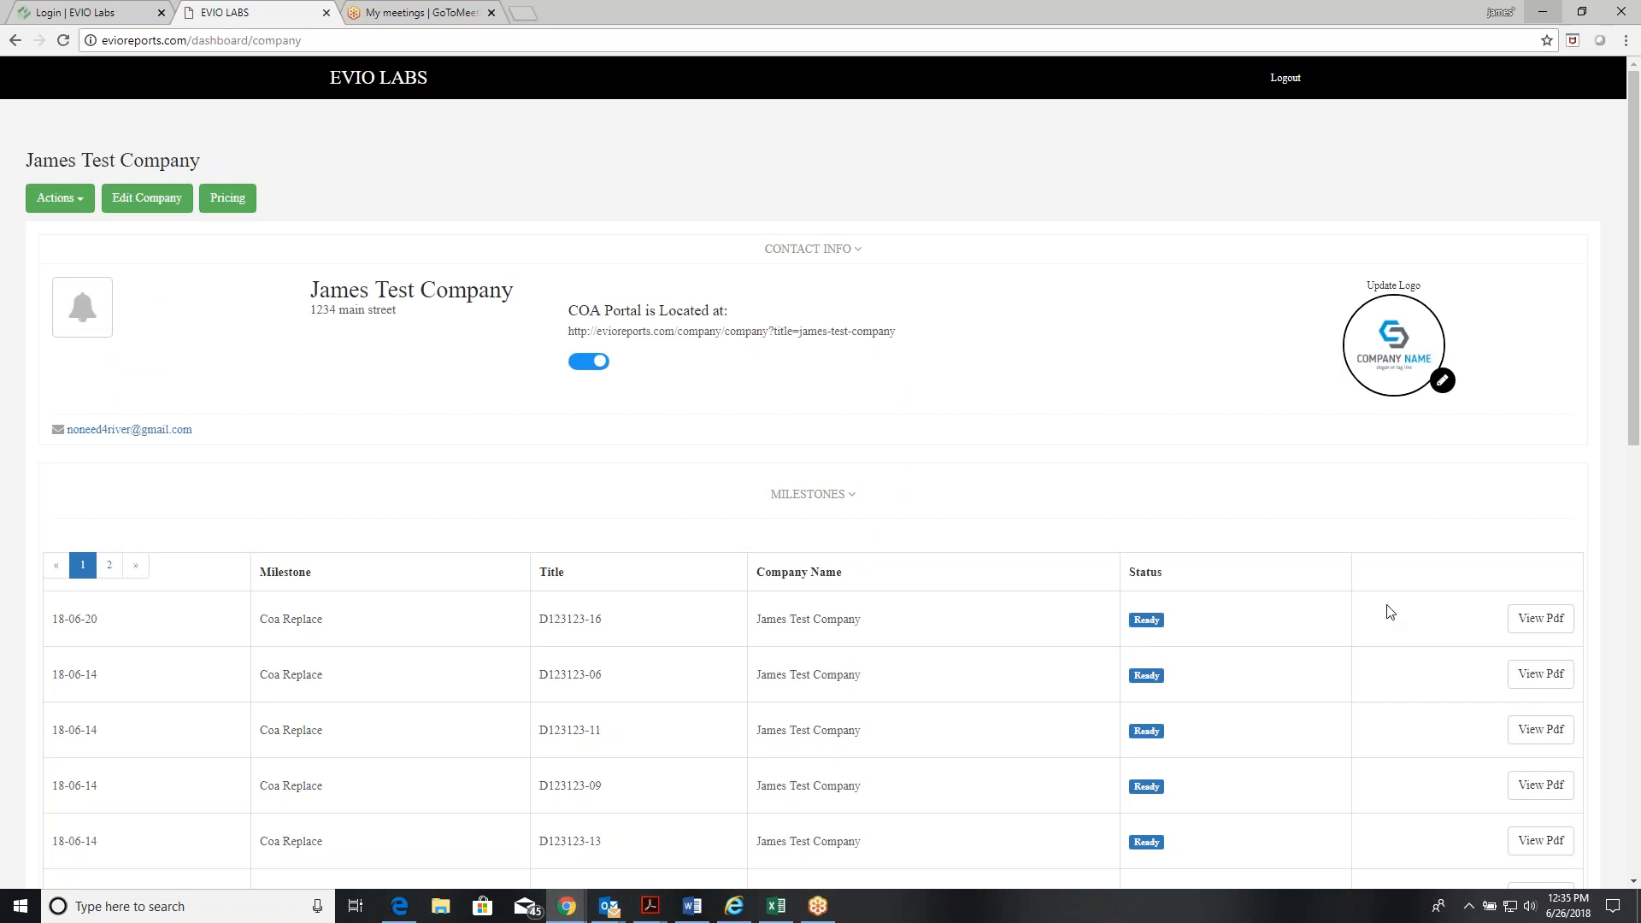
scroll(1388, 611, down, 2)
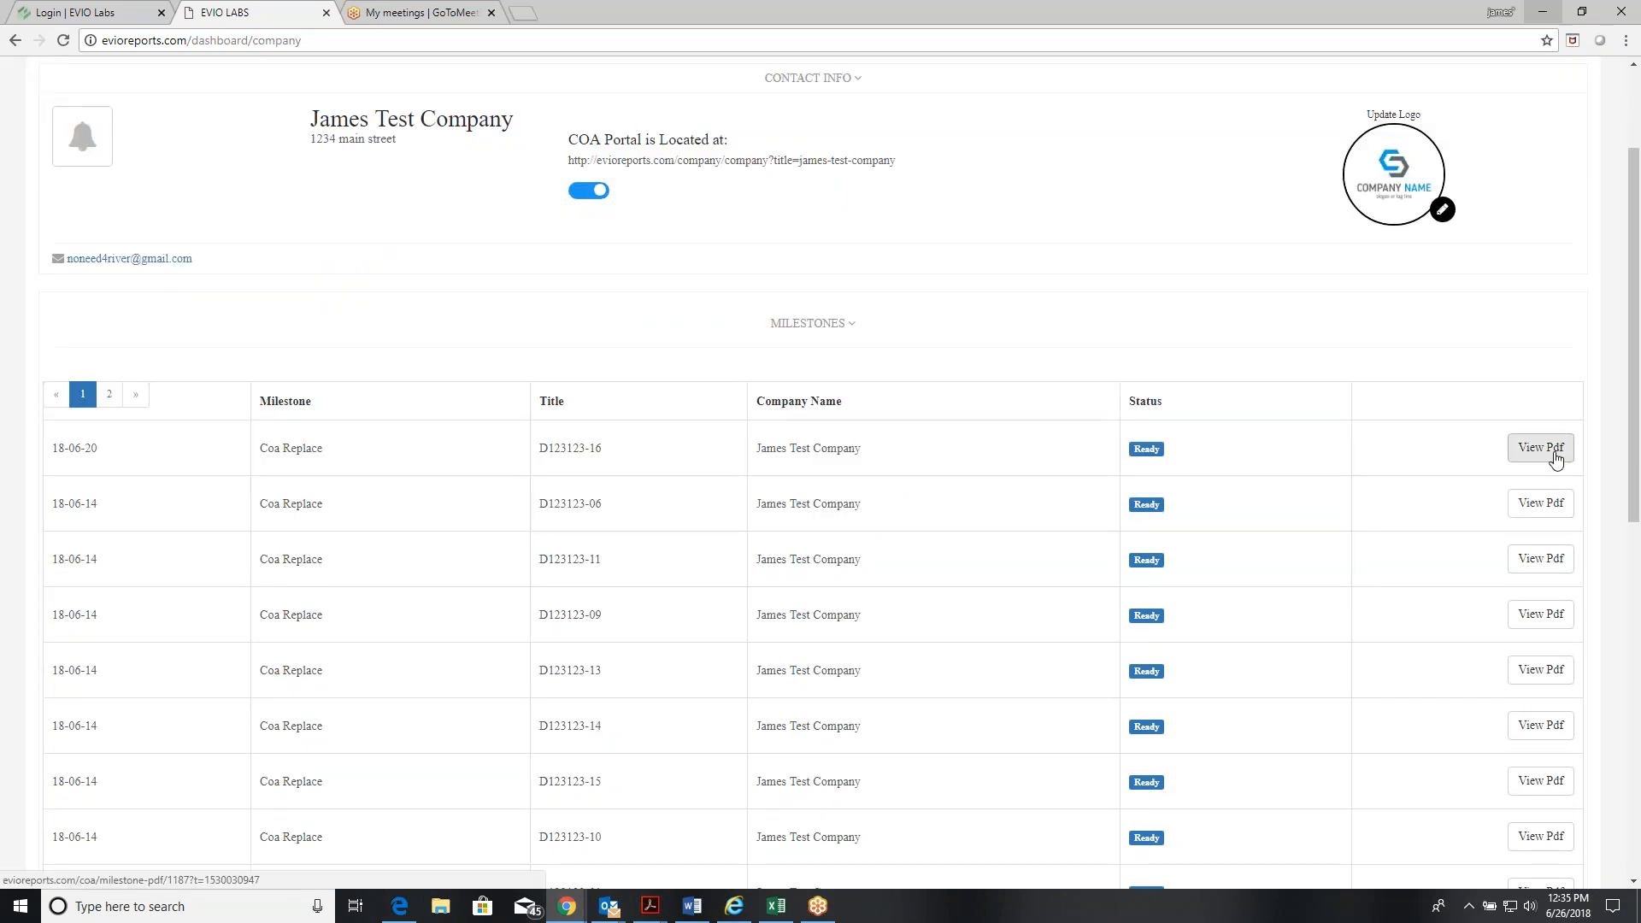
scroll(819, 542, up, 2)
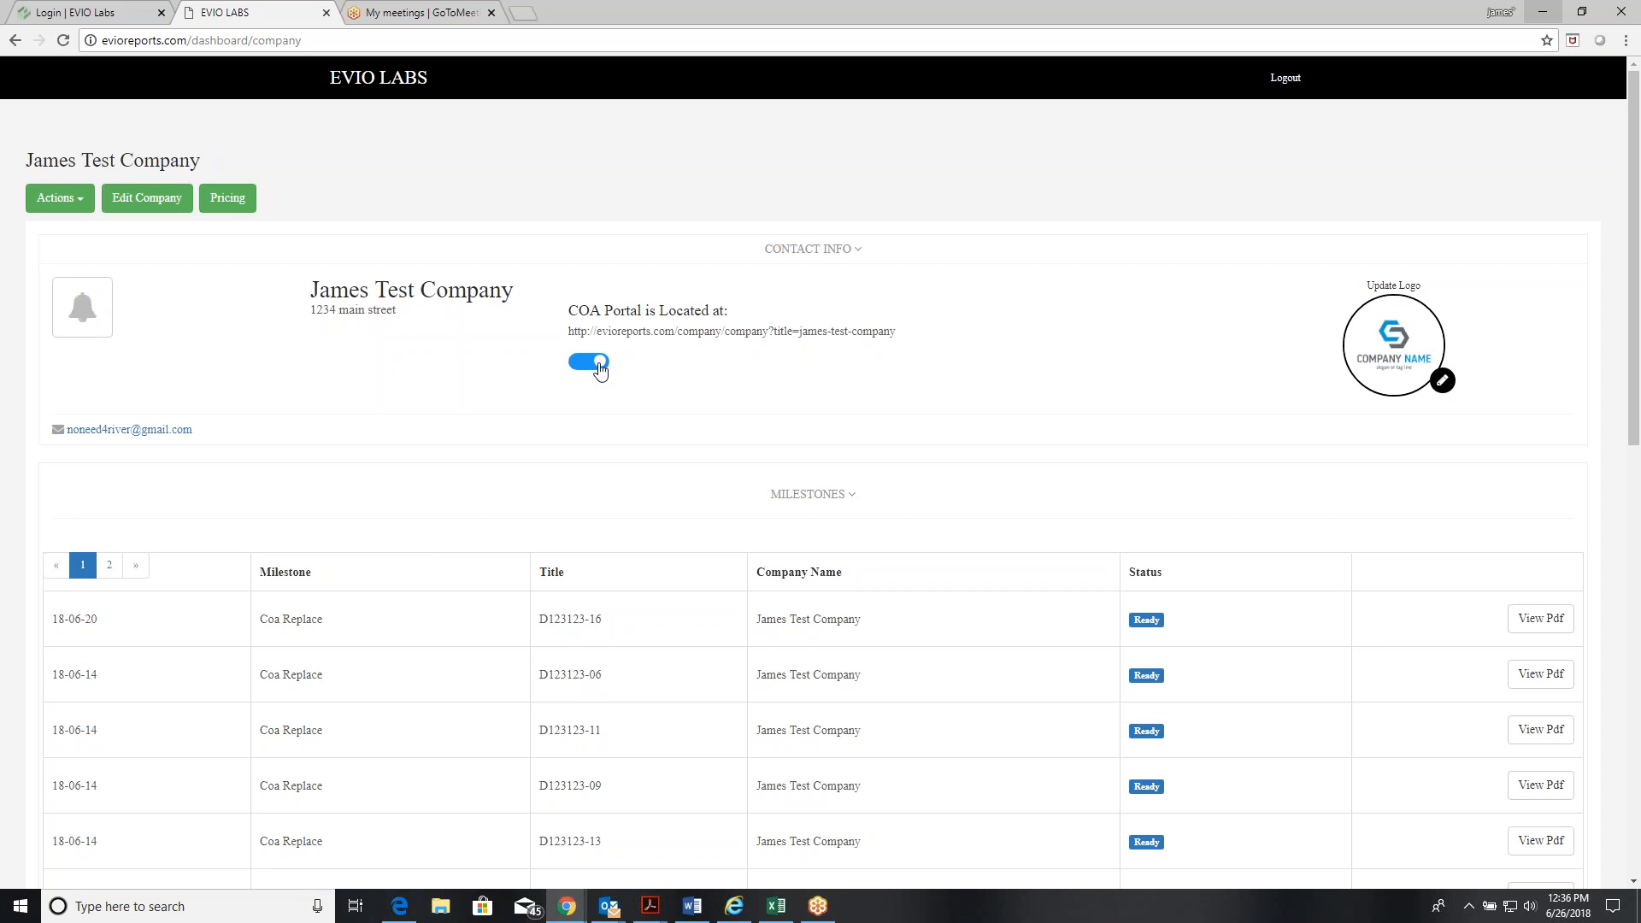
- Open the company's public COA portal page and look through its listed products and certificates
click(693, 333)
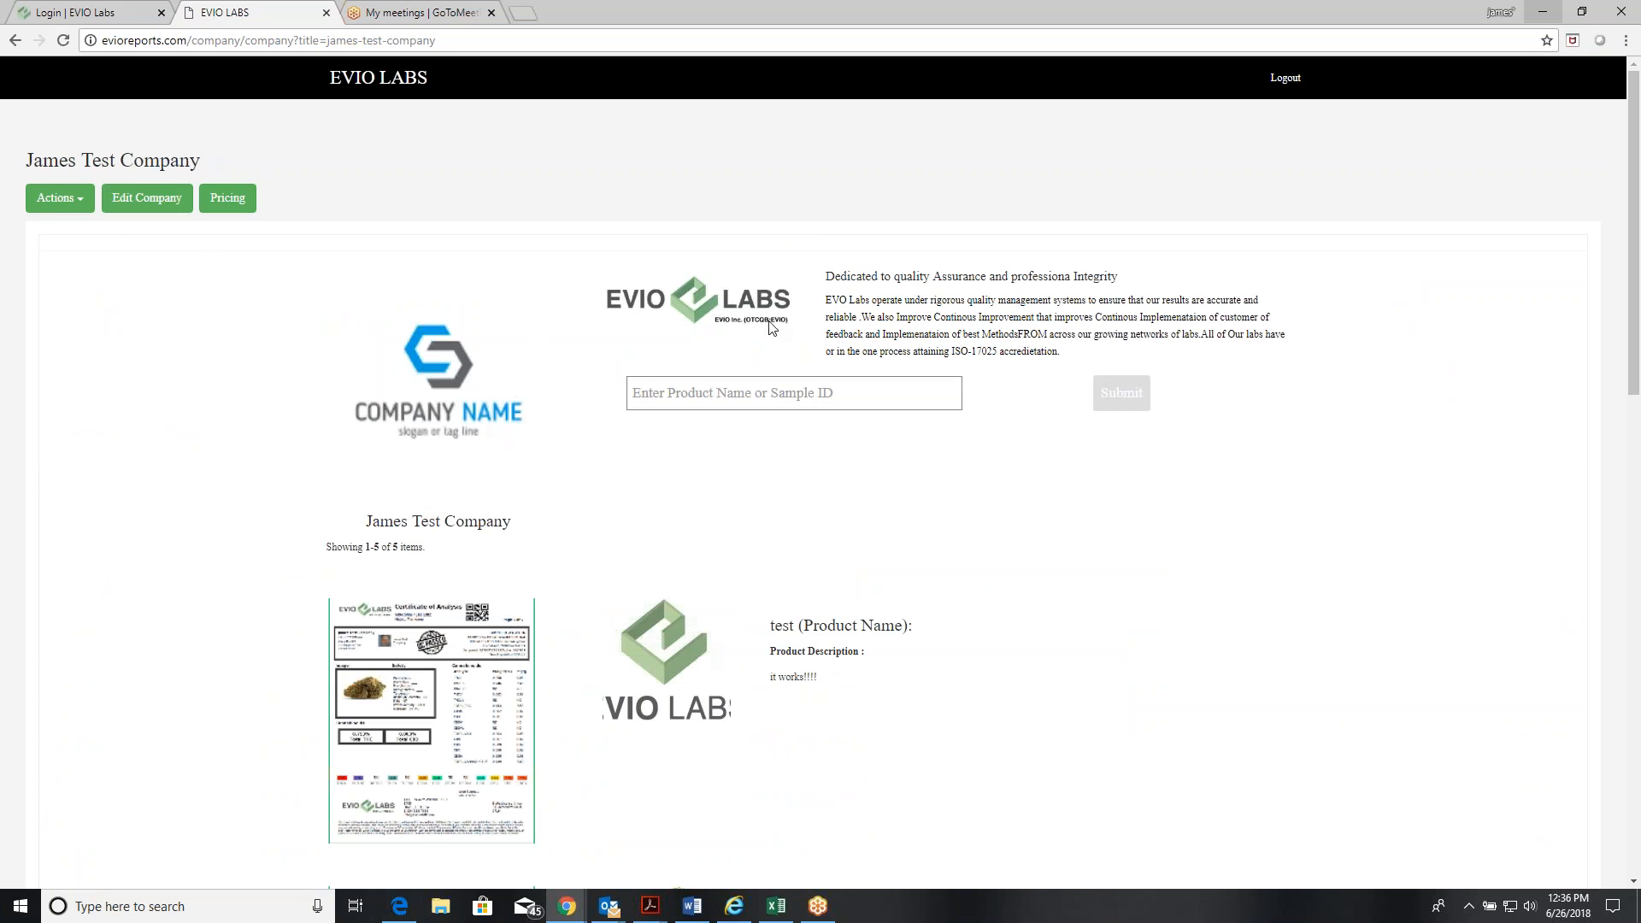
scroll(684, 453, down, 6)
scroll(635, 461, down, 8)
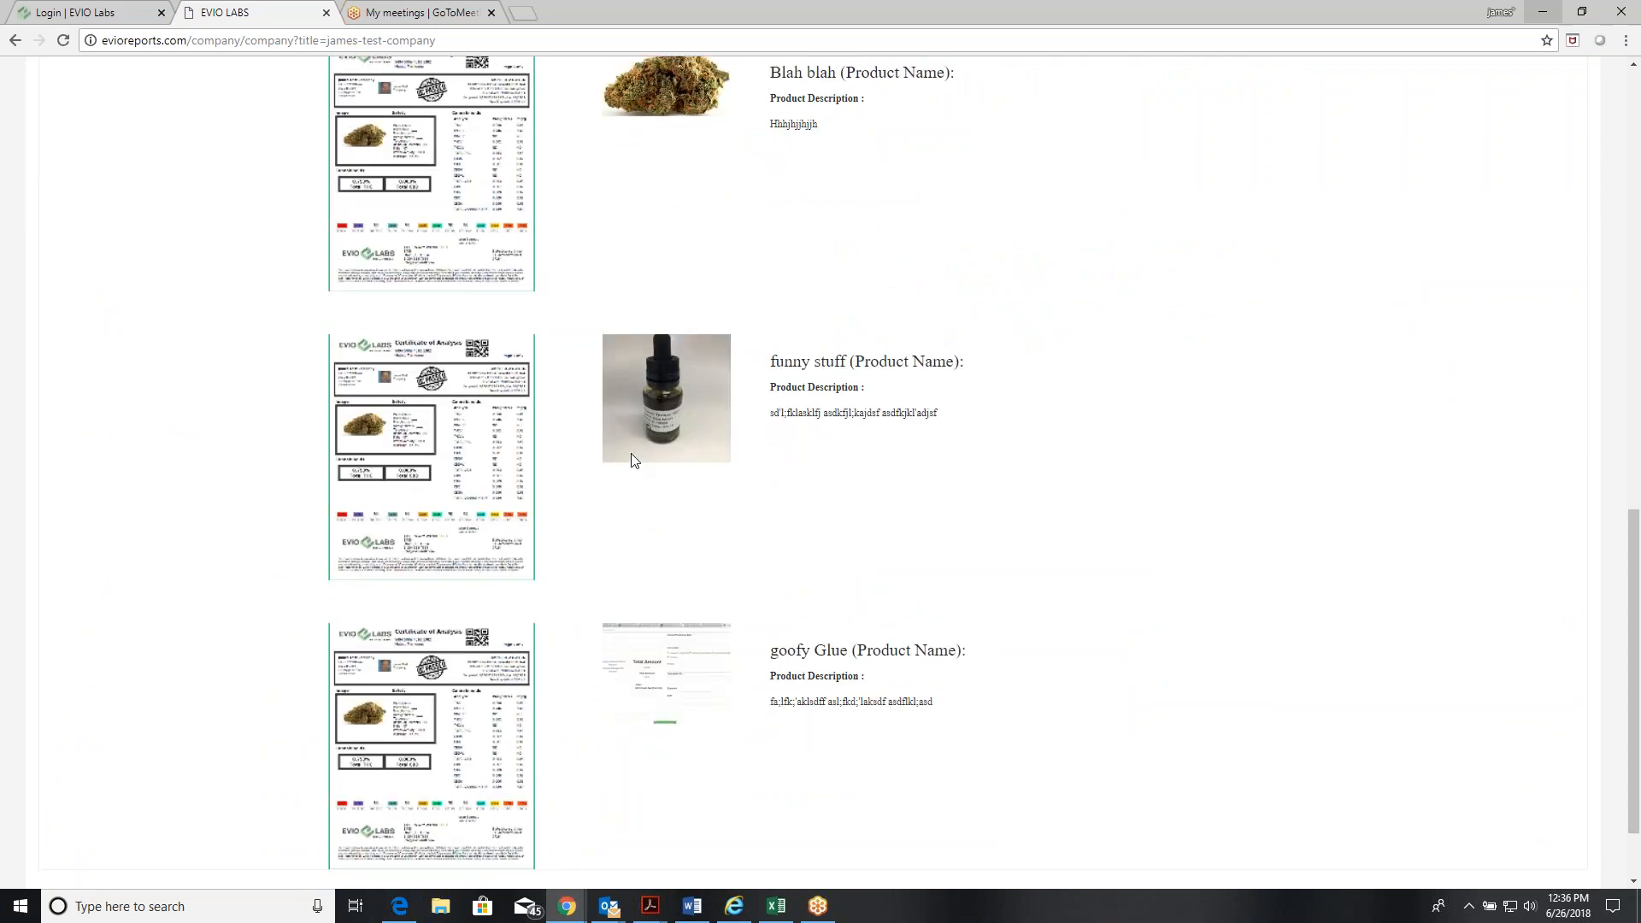
scroll(797, 434, up, 6)
scroll(797, 434, up, 9)
- Search the COA portal for the product name "goofy" and view the matching entries
click(722, 393)
text(goofy)
key(Return)
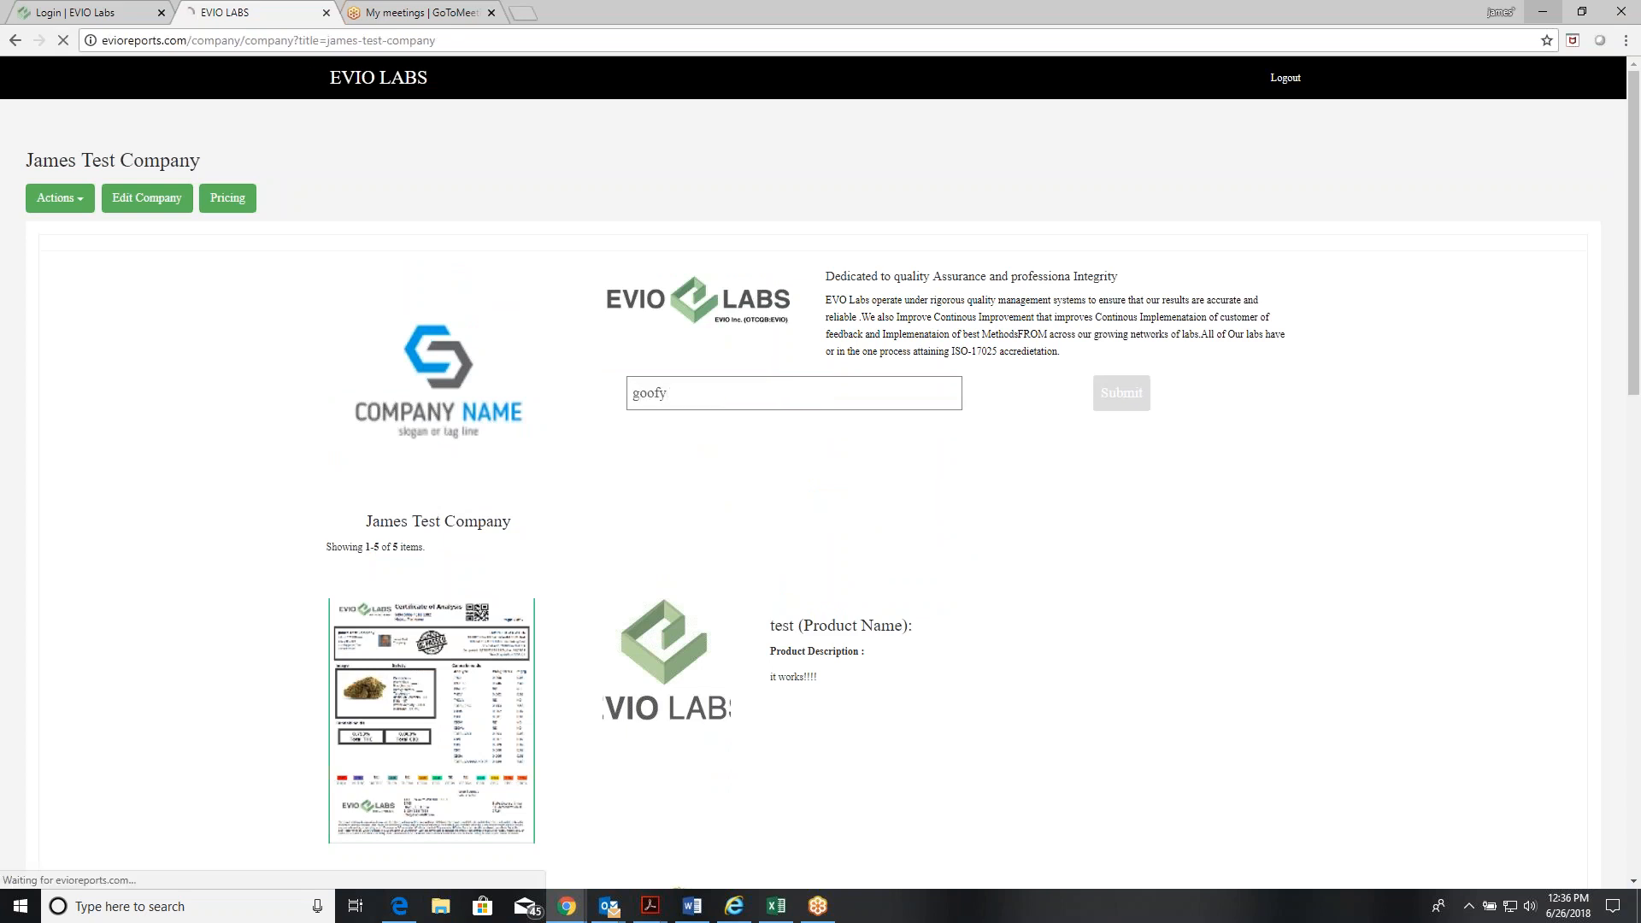
scroll(747, 523, down, 2)
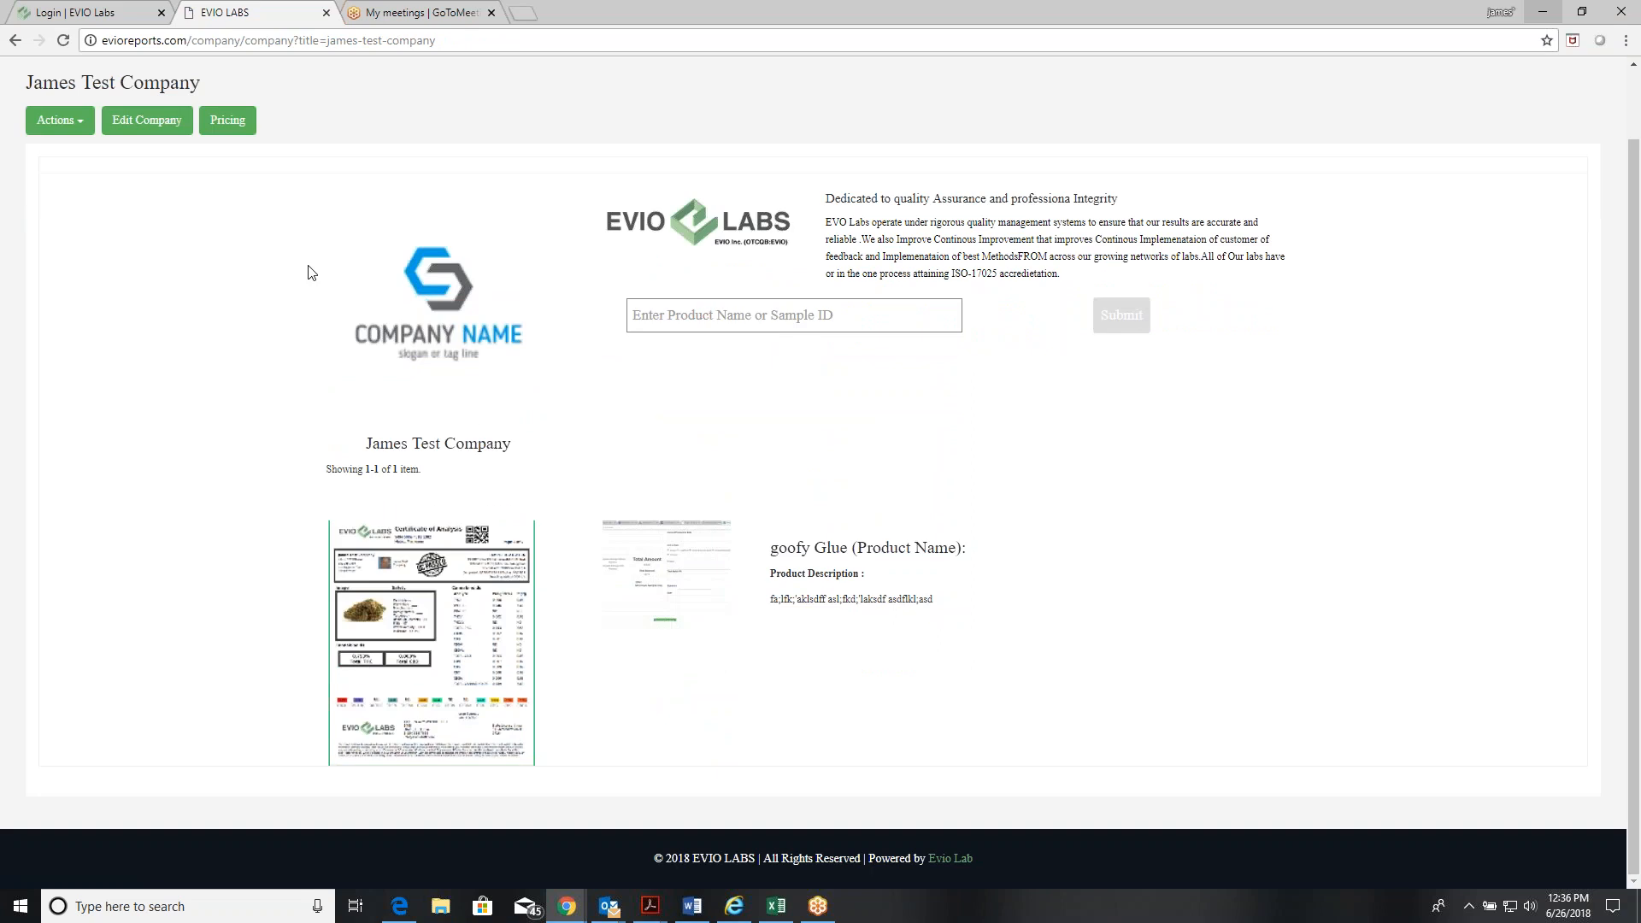
scroll(256, 252, up, 2)
- Return to the company dashboard and open a new Sample Request form
click(376, 77)
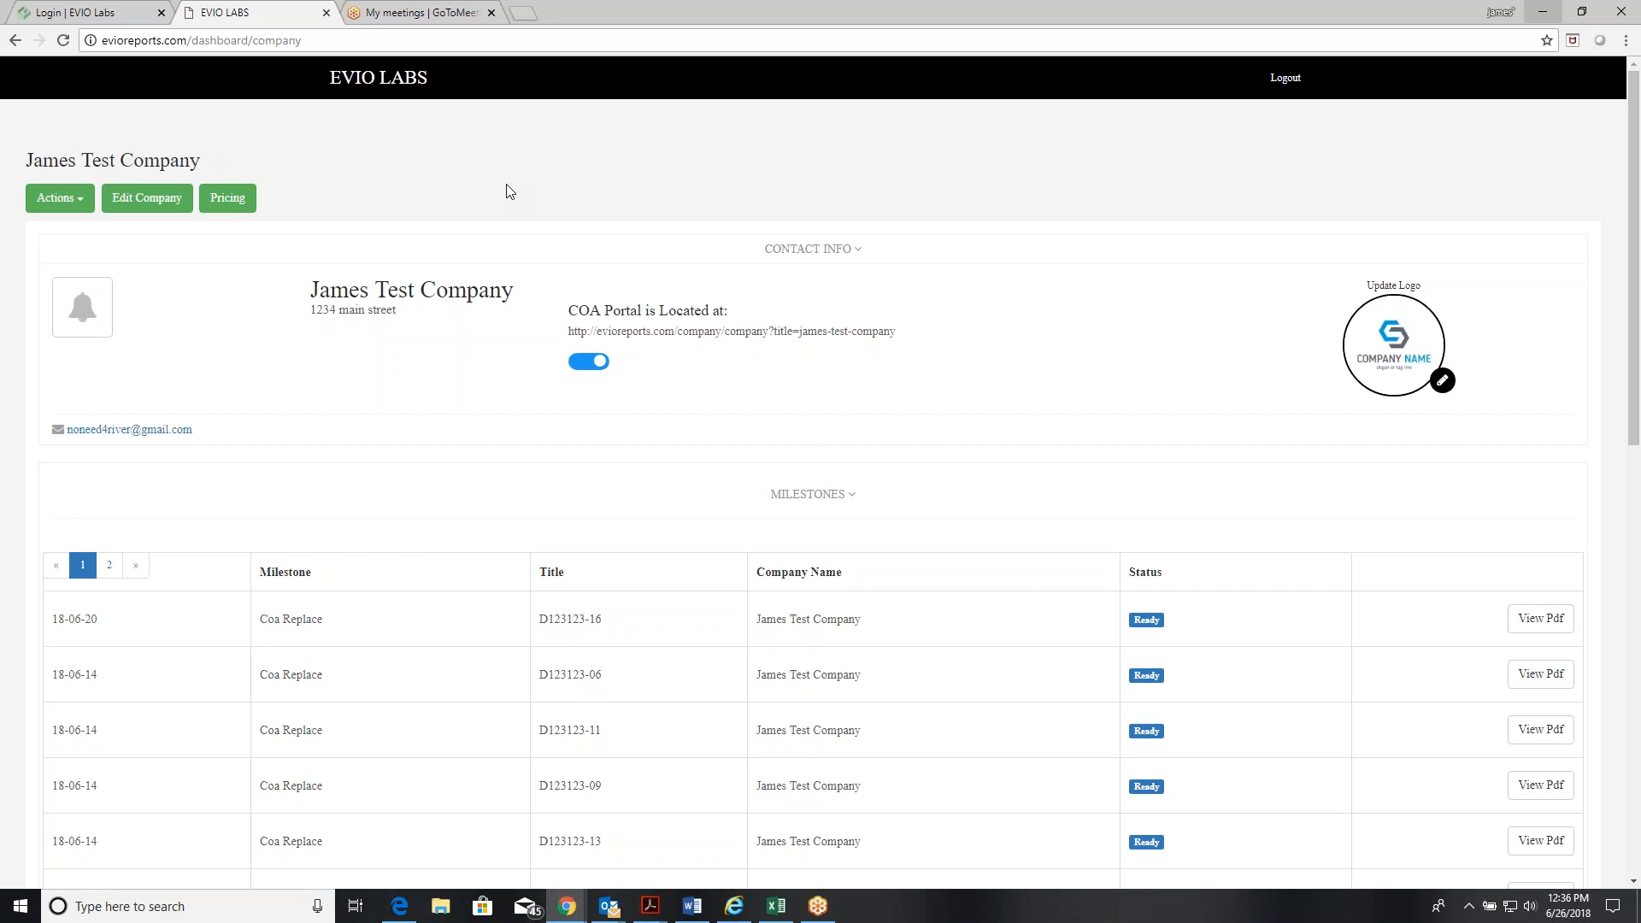
click(60, 199)
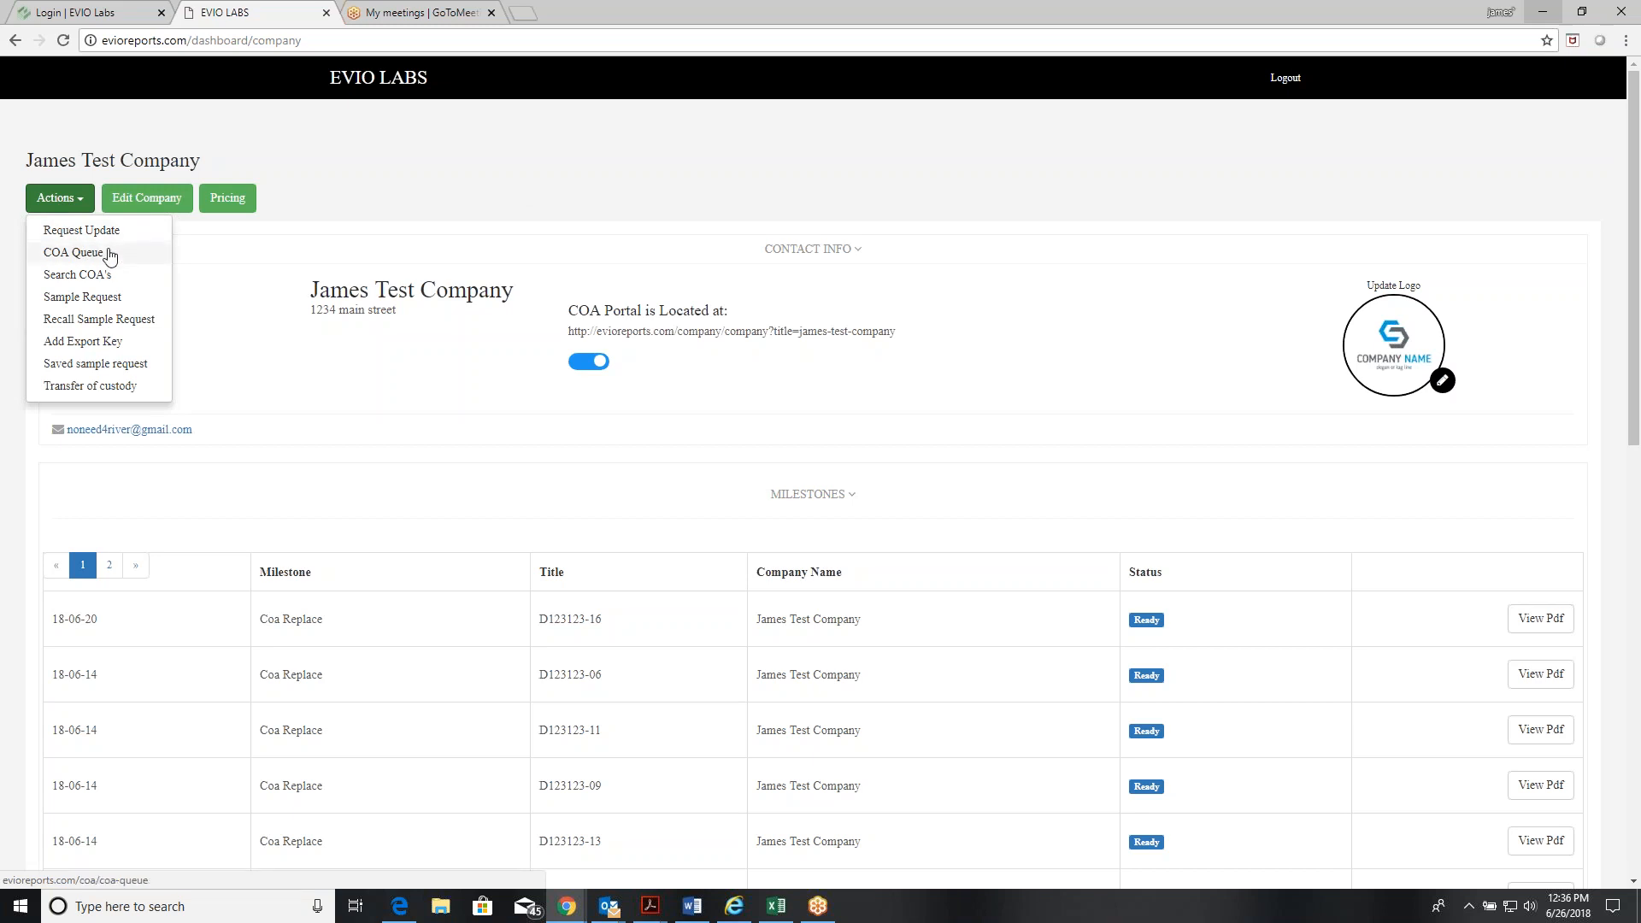
click(94, 297)
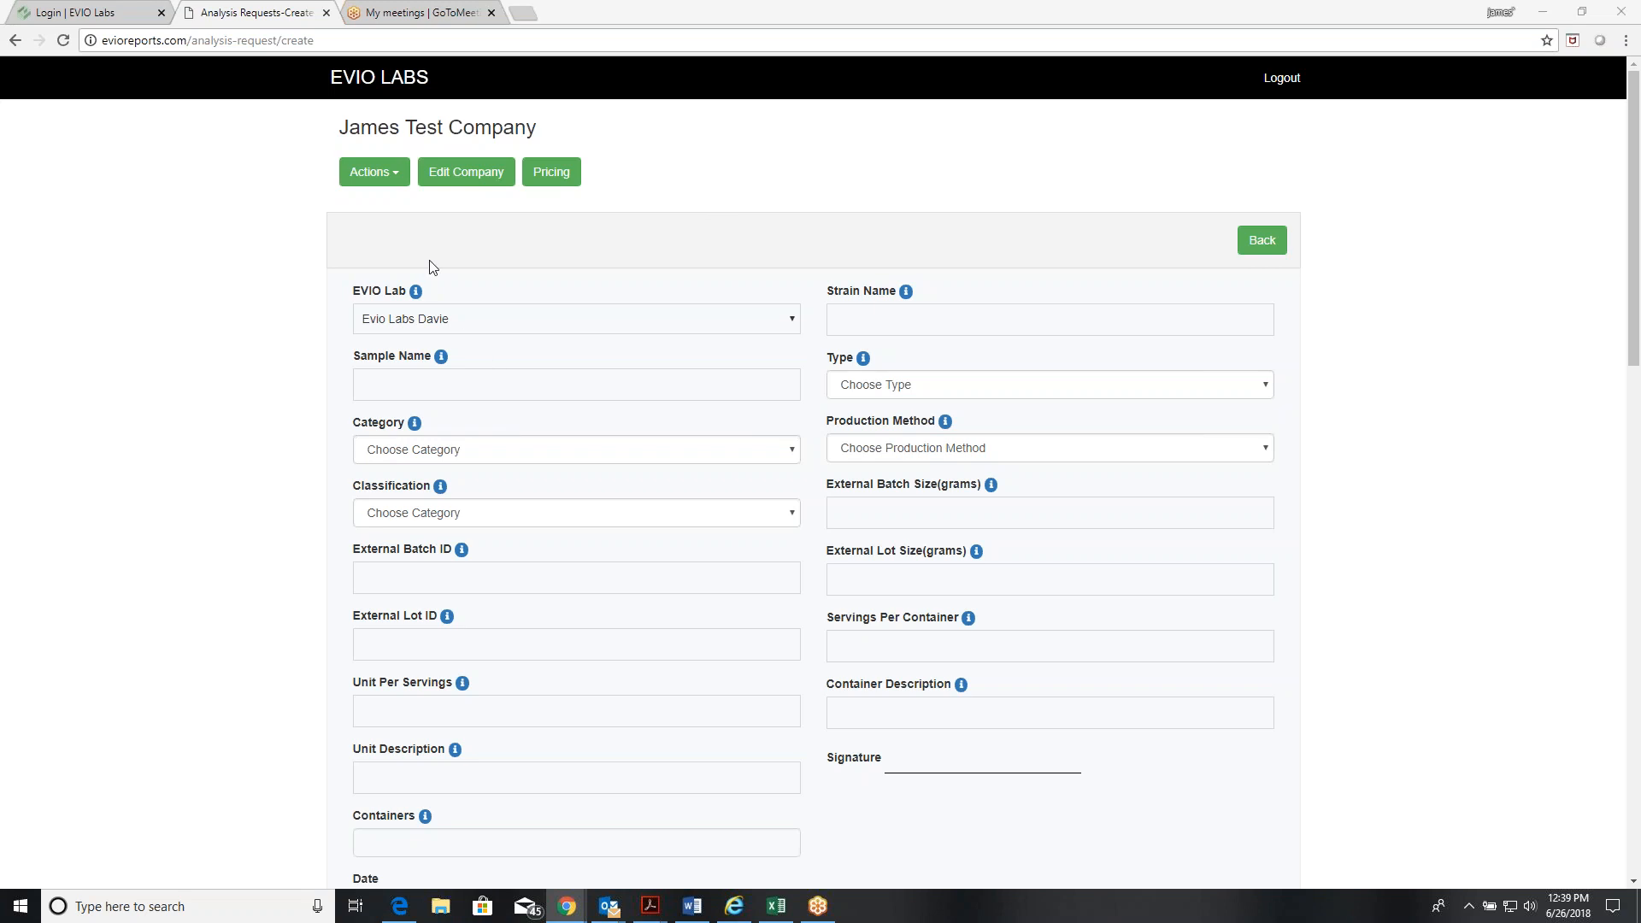
- Read the EVIO Lab field's help note and check its available locations, keeping Evio Labs Davie
mouse_move(419, 293)
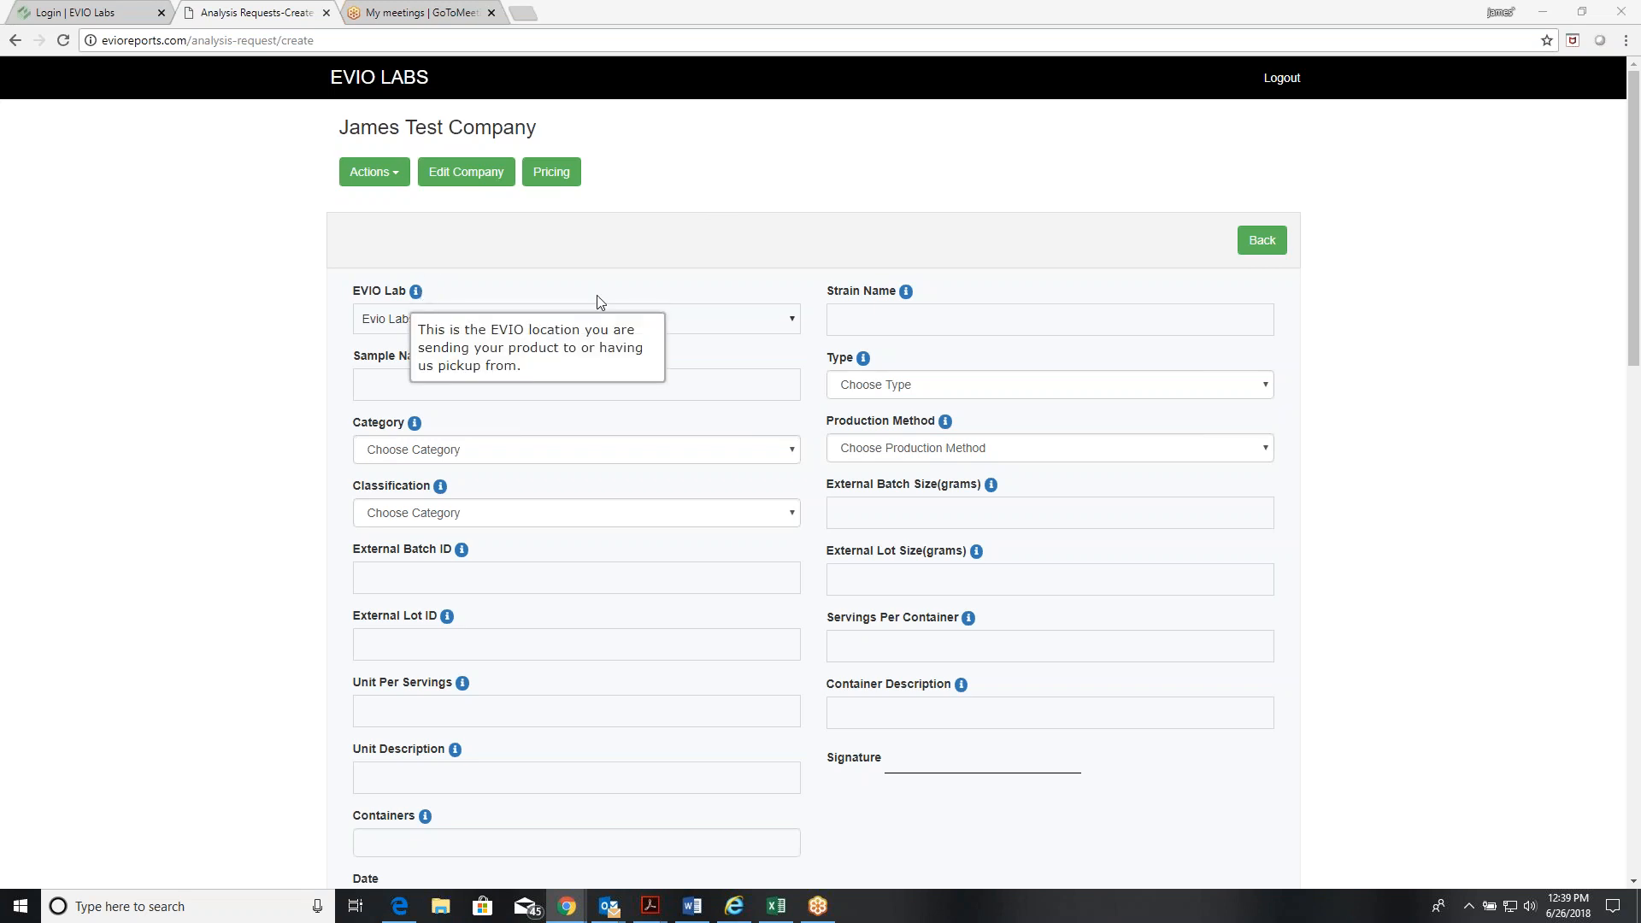
mouse_move(899, 296)
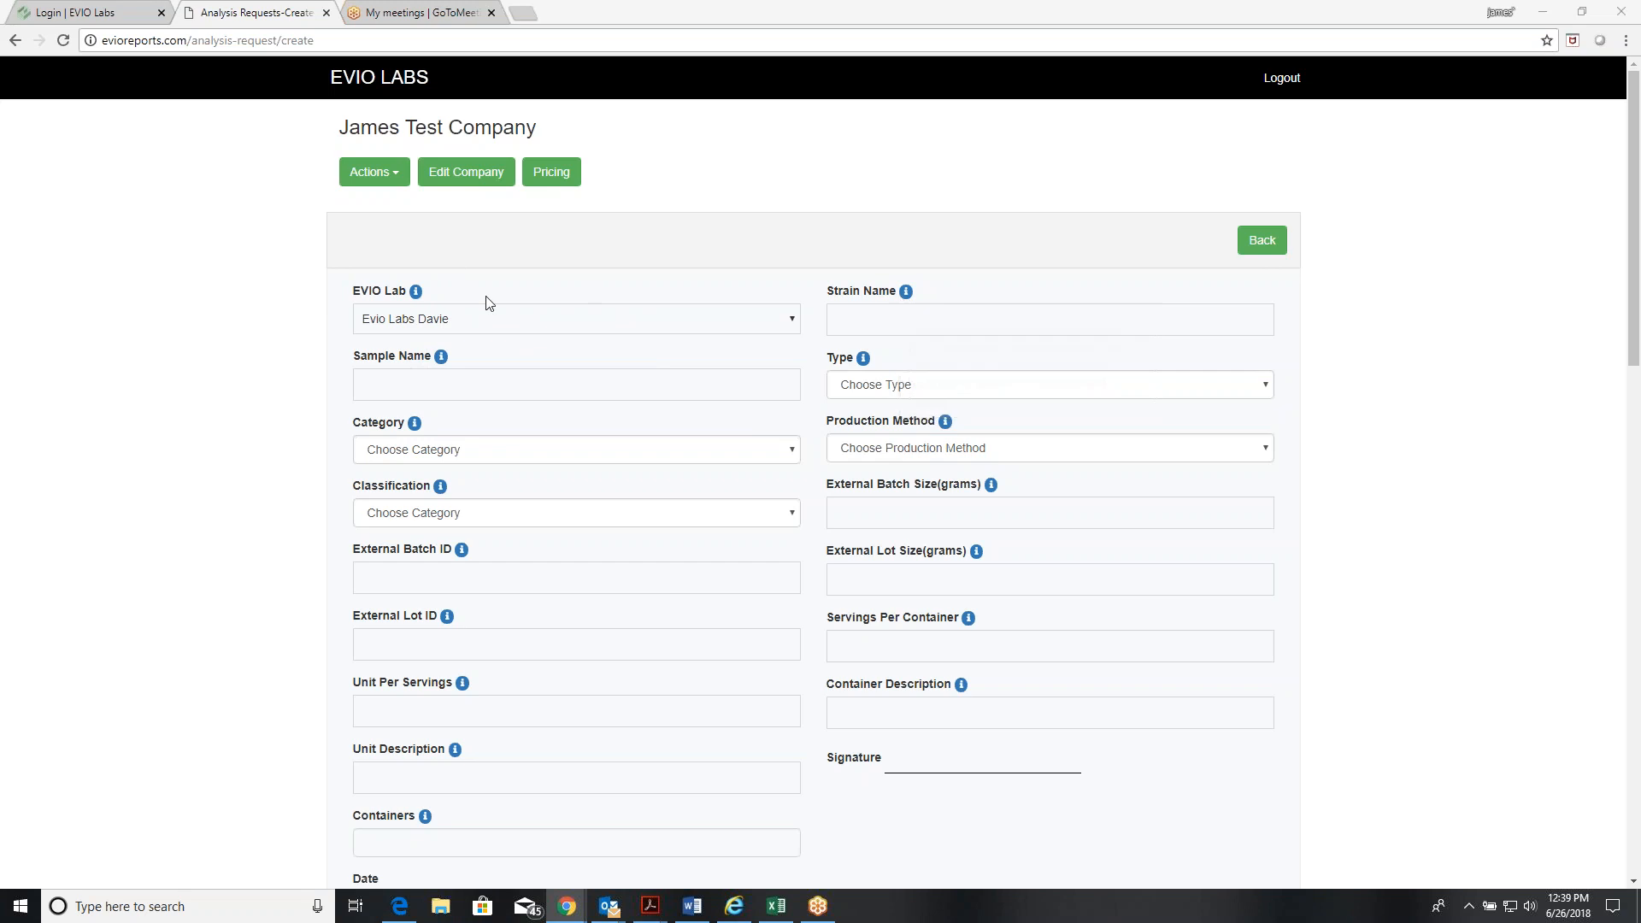
click(510, 320)
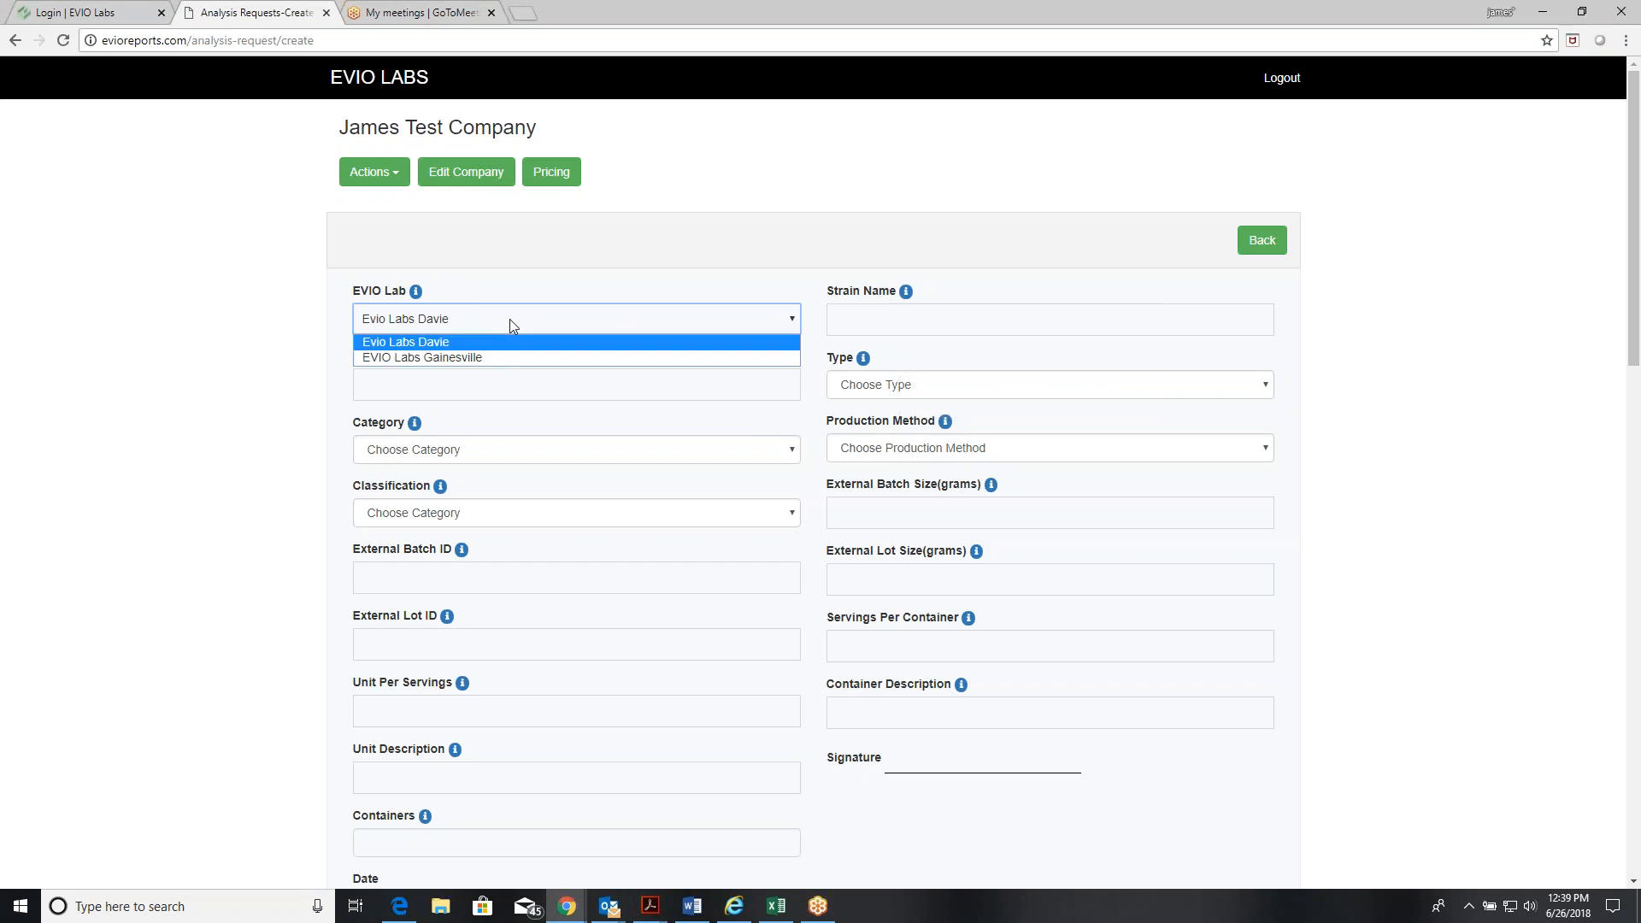
click(509, 320)
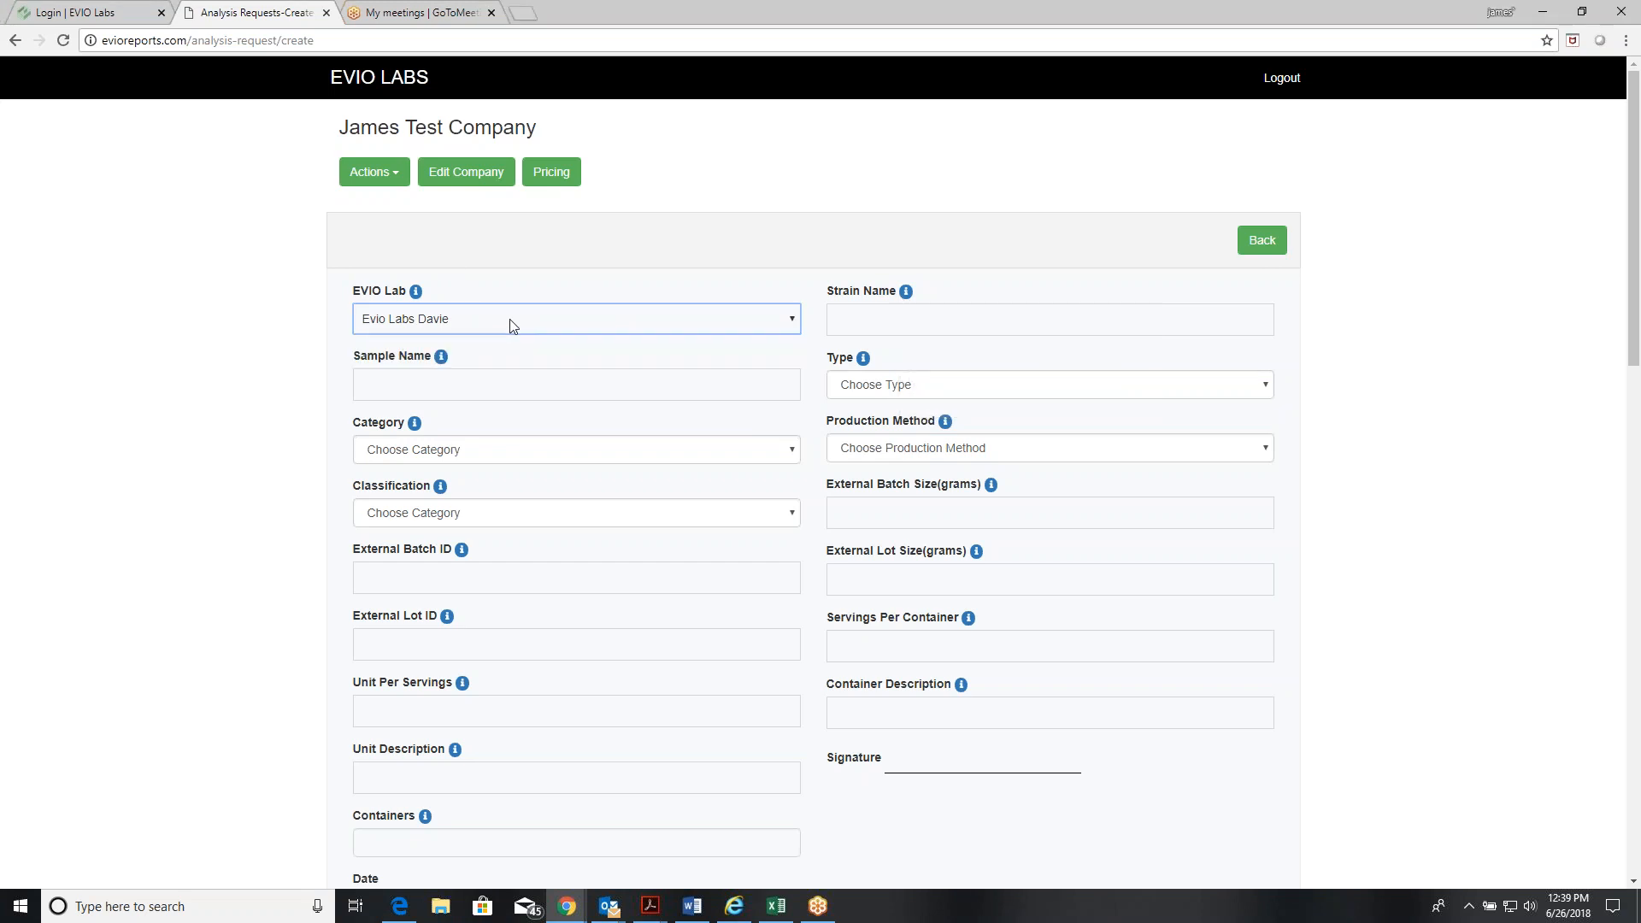
- Read the Strain Name help note and enter "Blue Dream" as the strain name
click(886, 329)
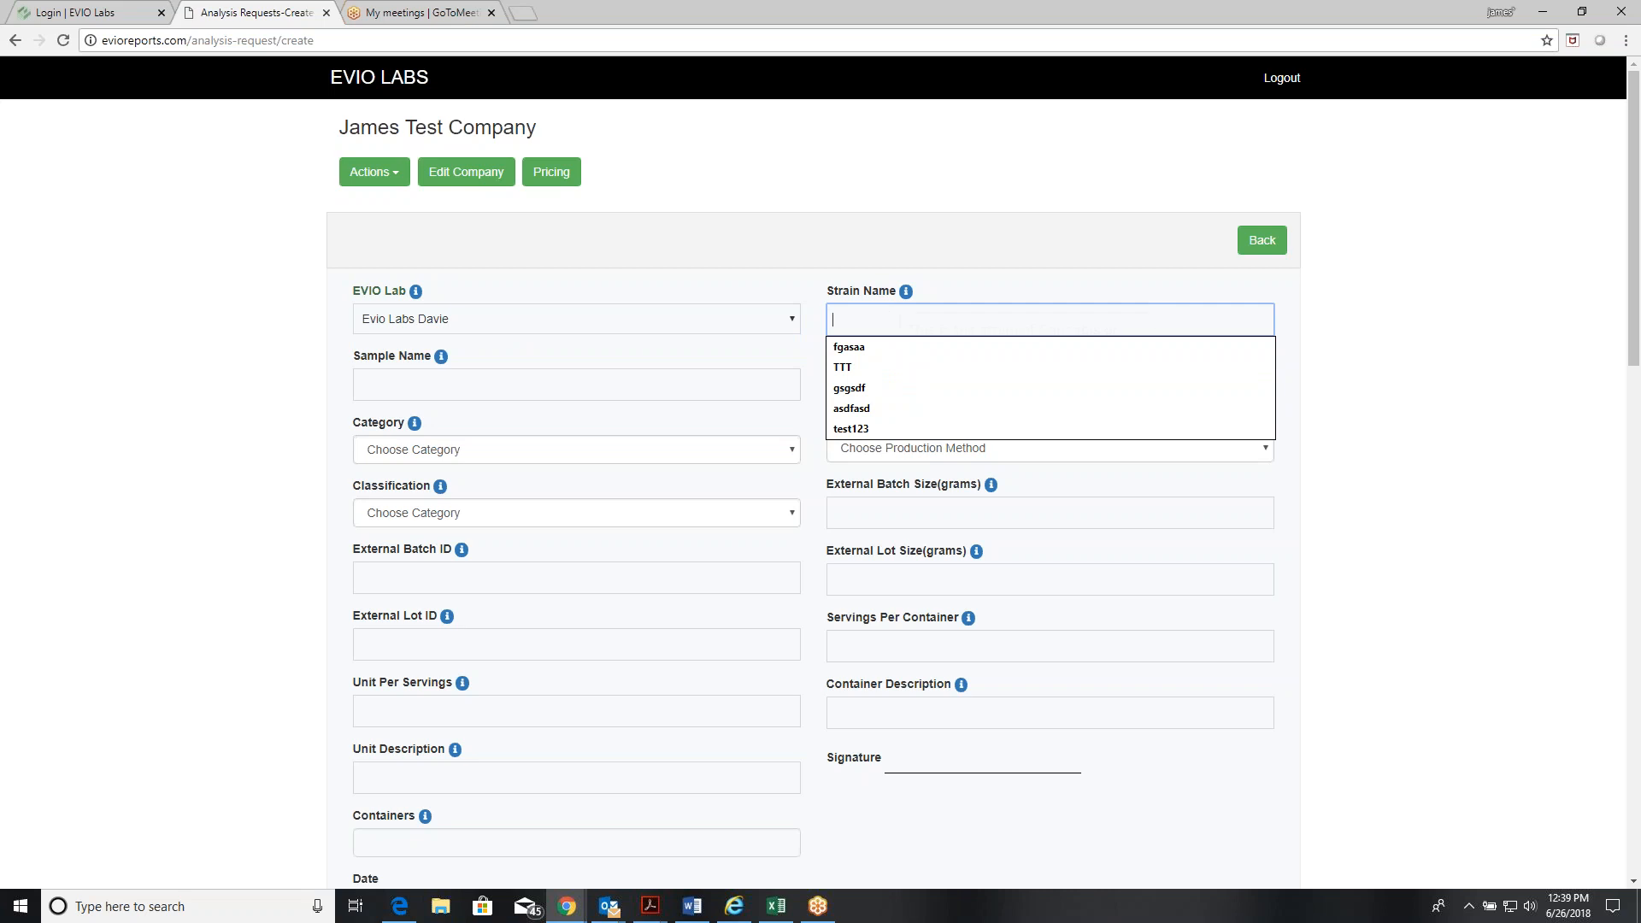
click(937, 280)
mouse_move(908, 293)
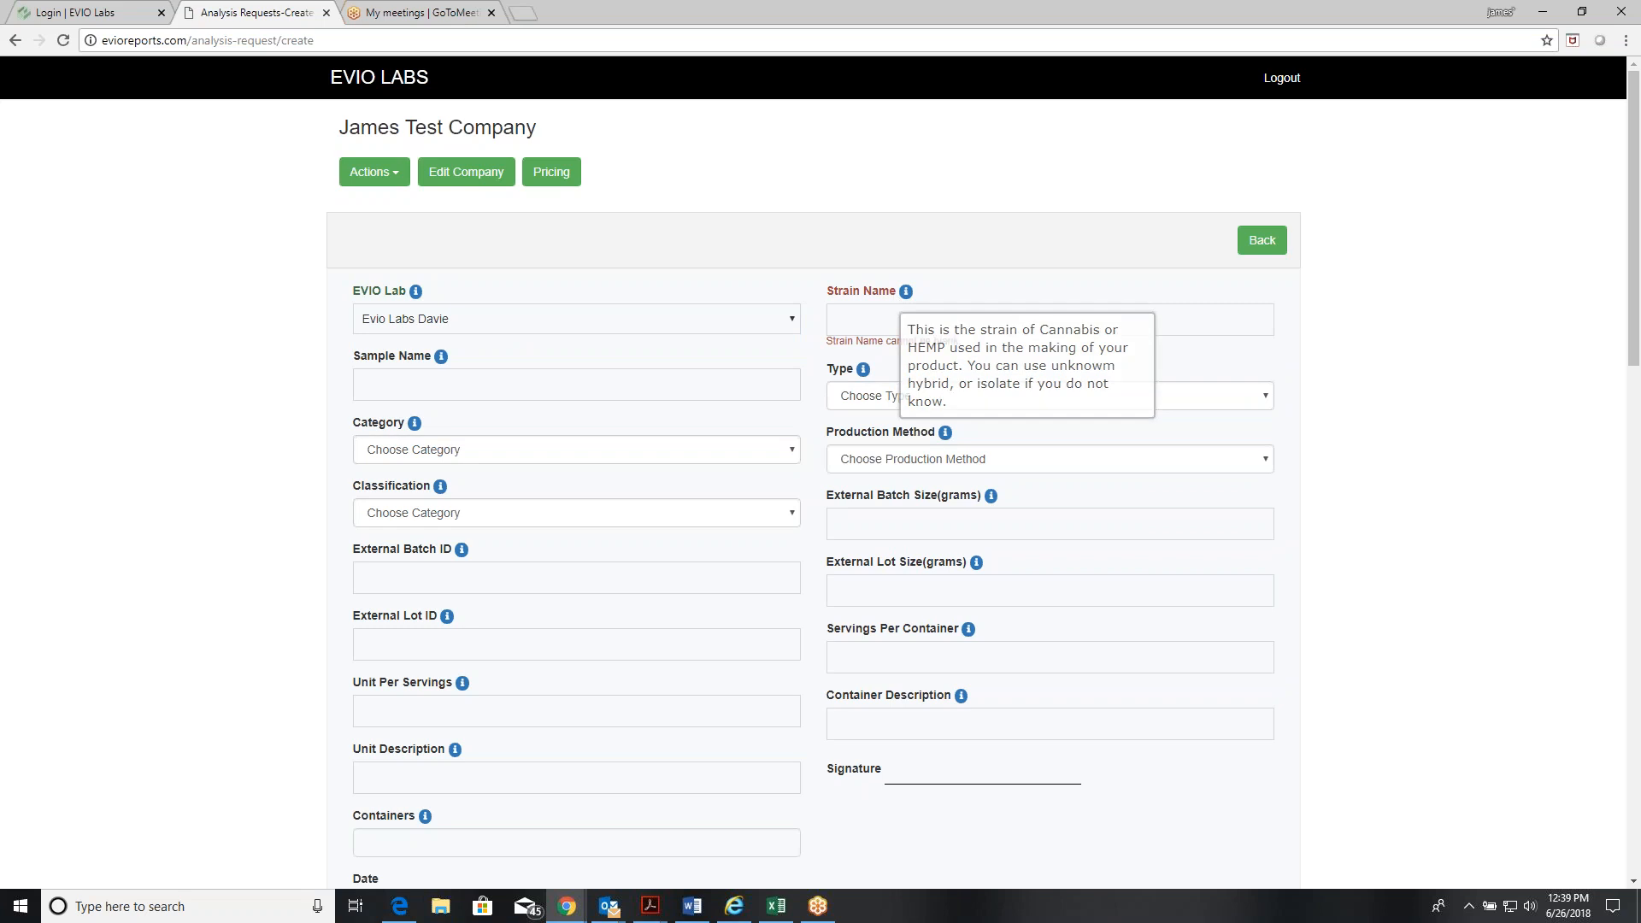
click(852, 314)
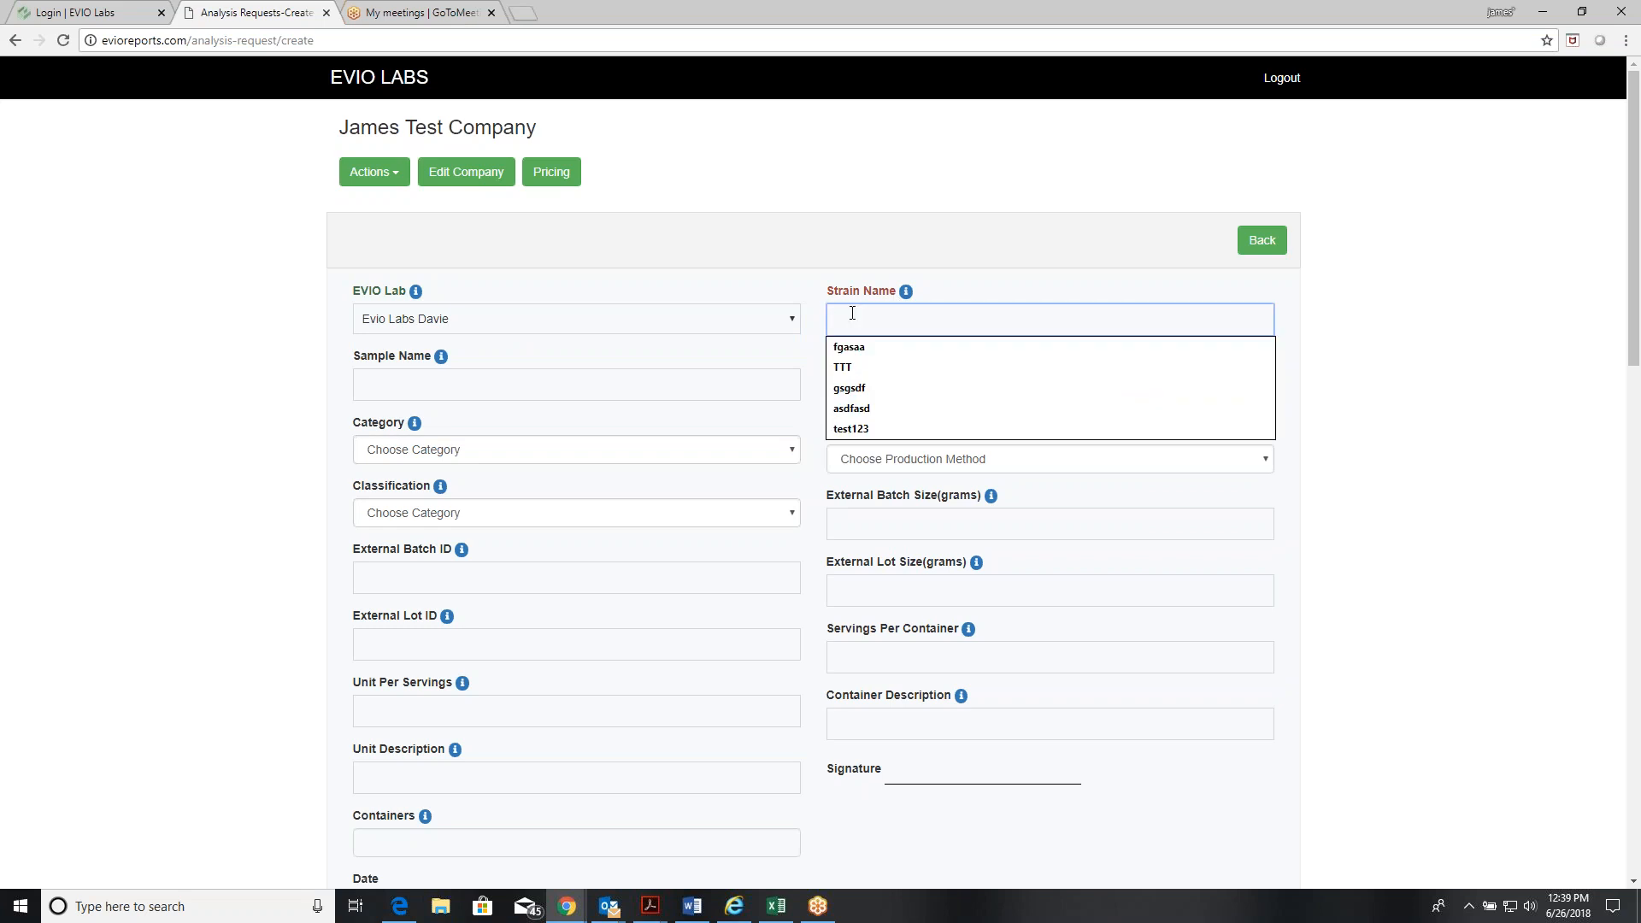
text(Blue Dream)
- Read the Sample Name help note and enter "Infused" as the sample name
click(598, 380)
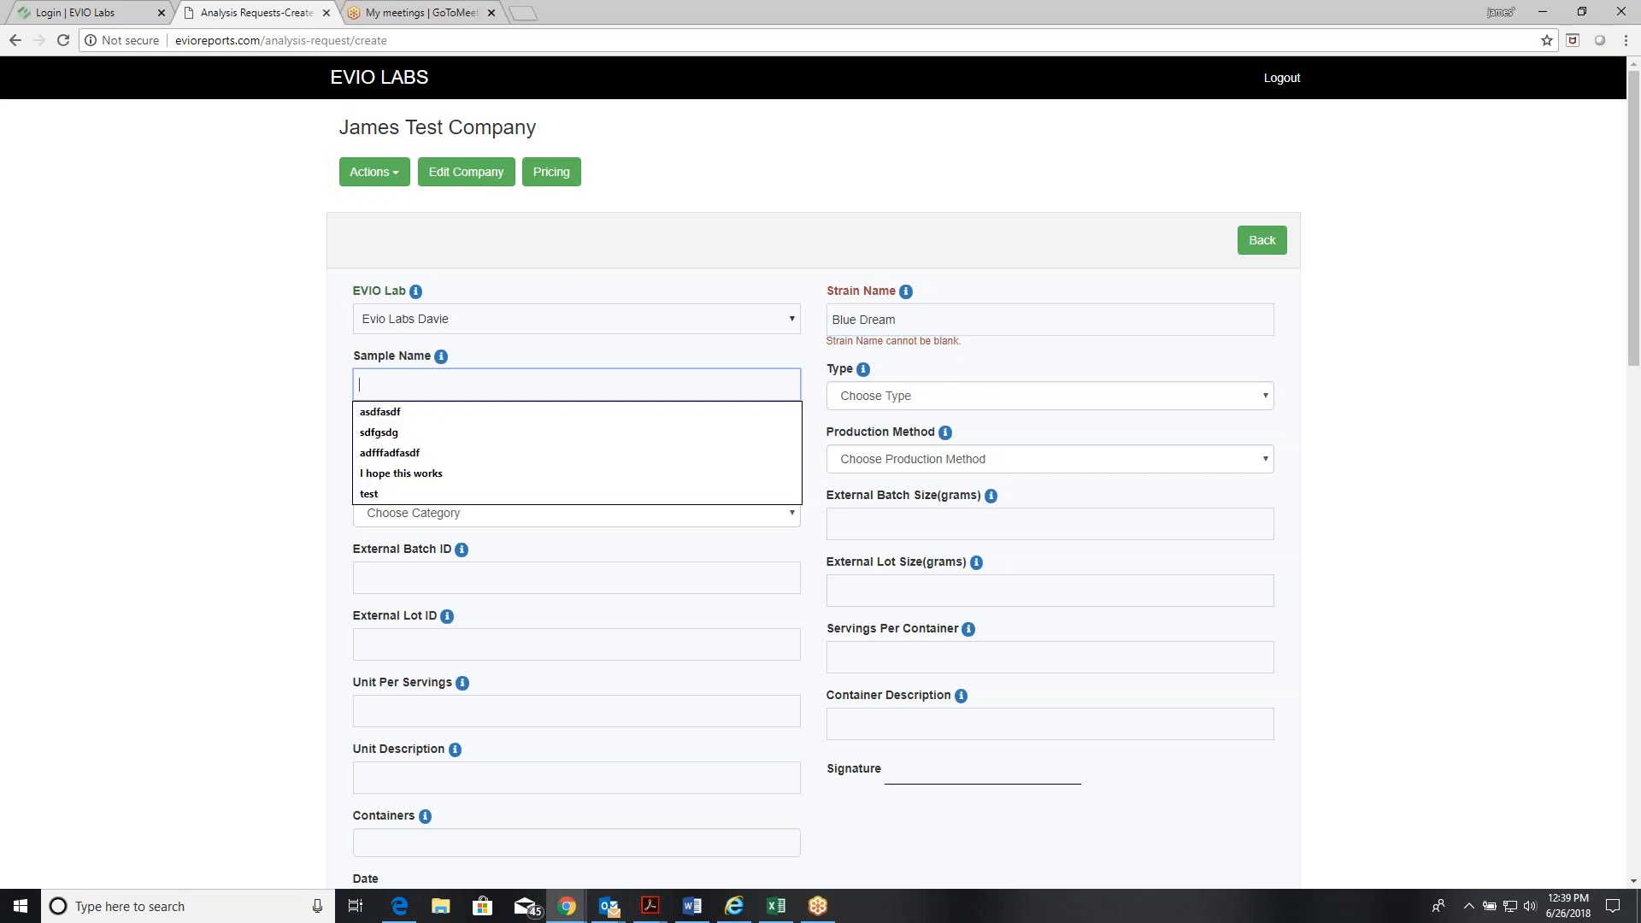
click(441, 357)
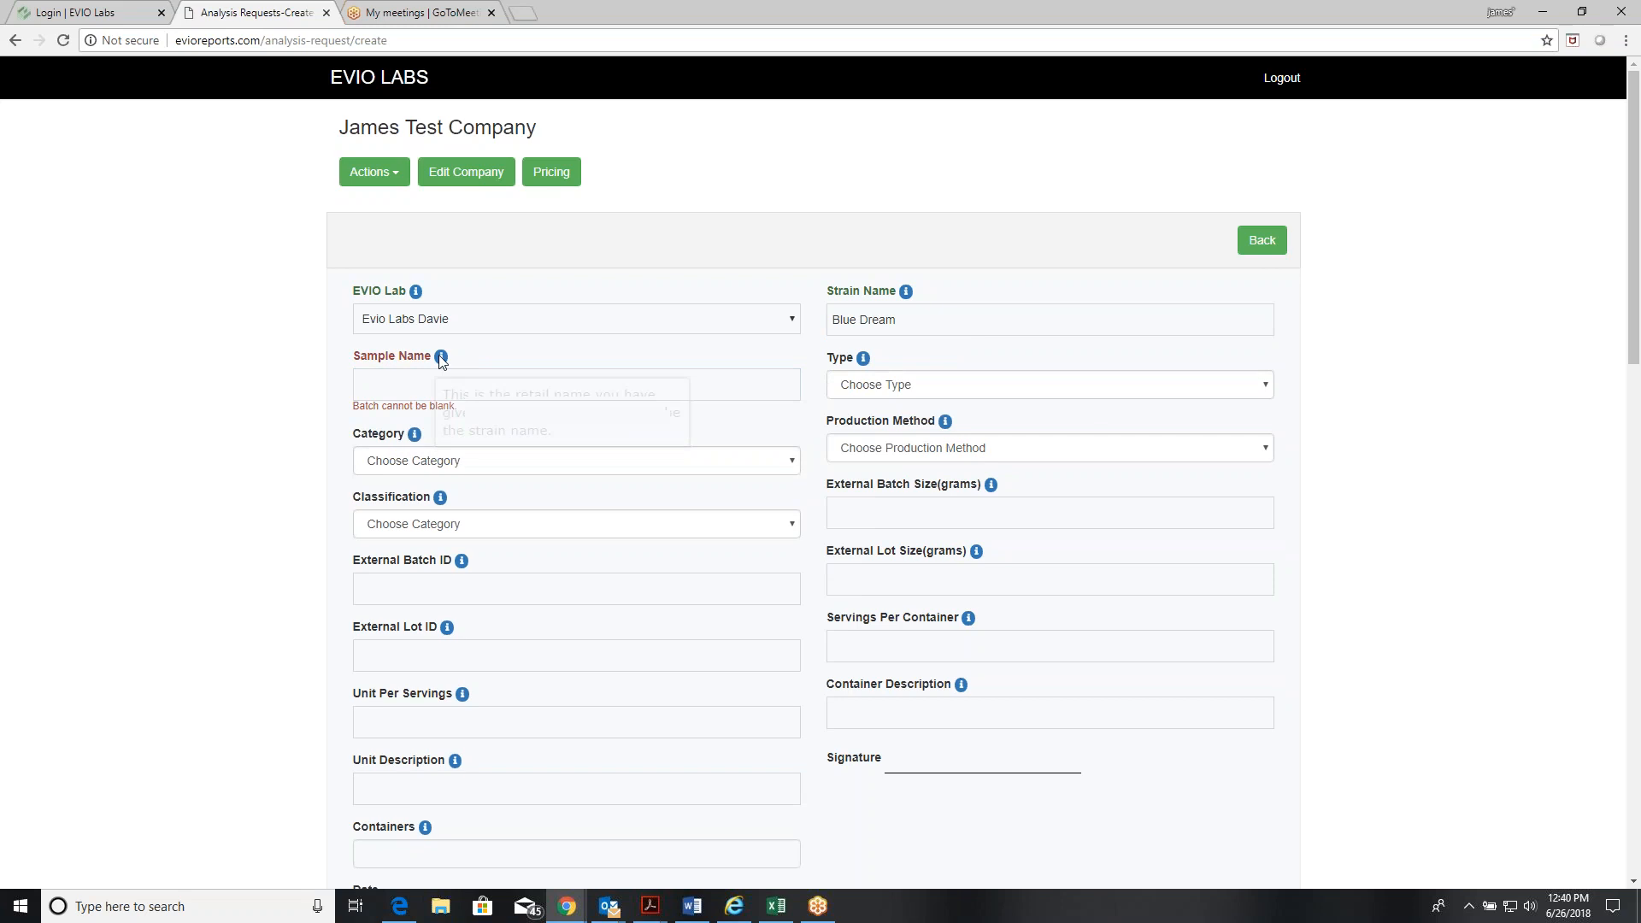
click(476, 382)
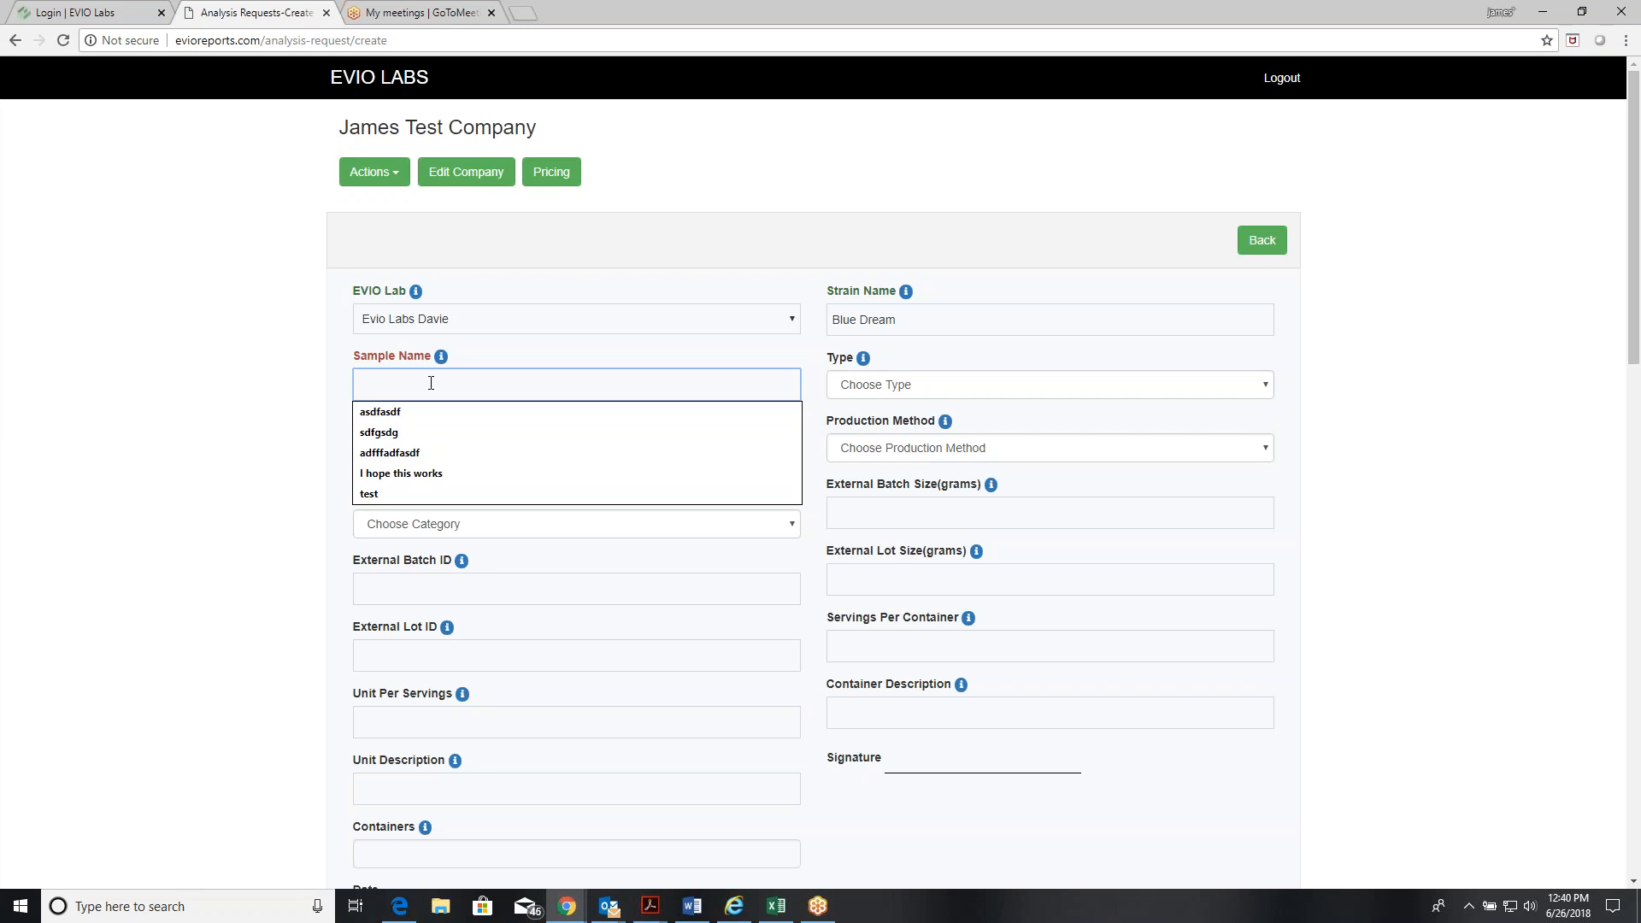
text(Infused)
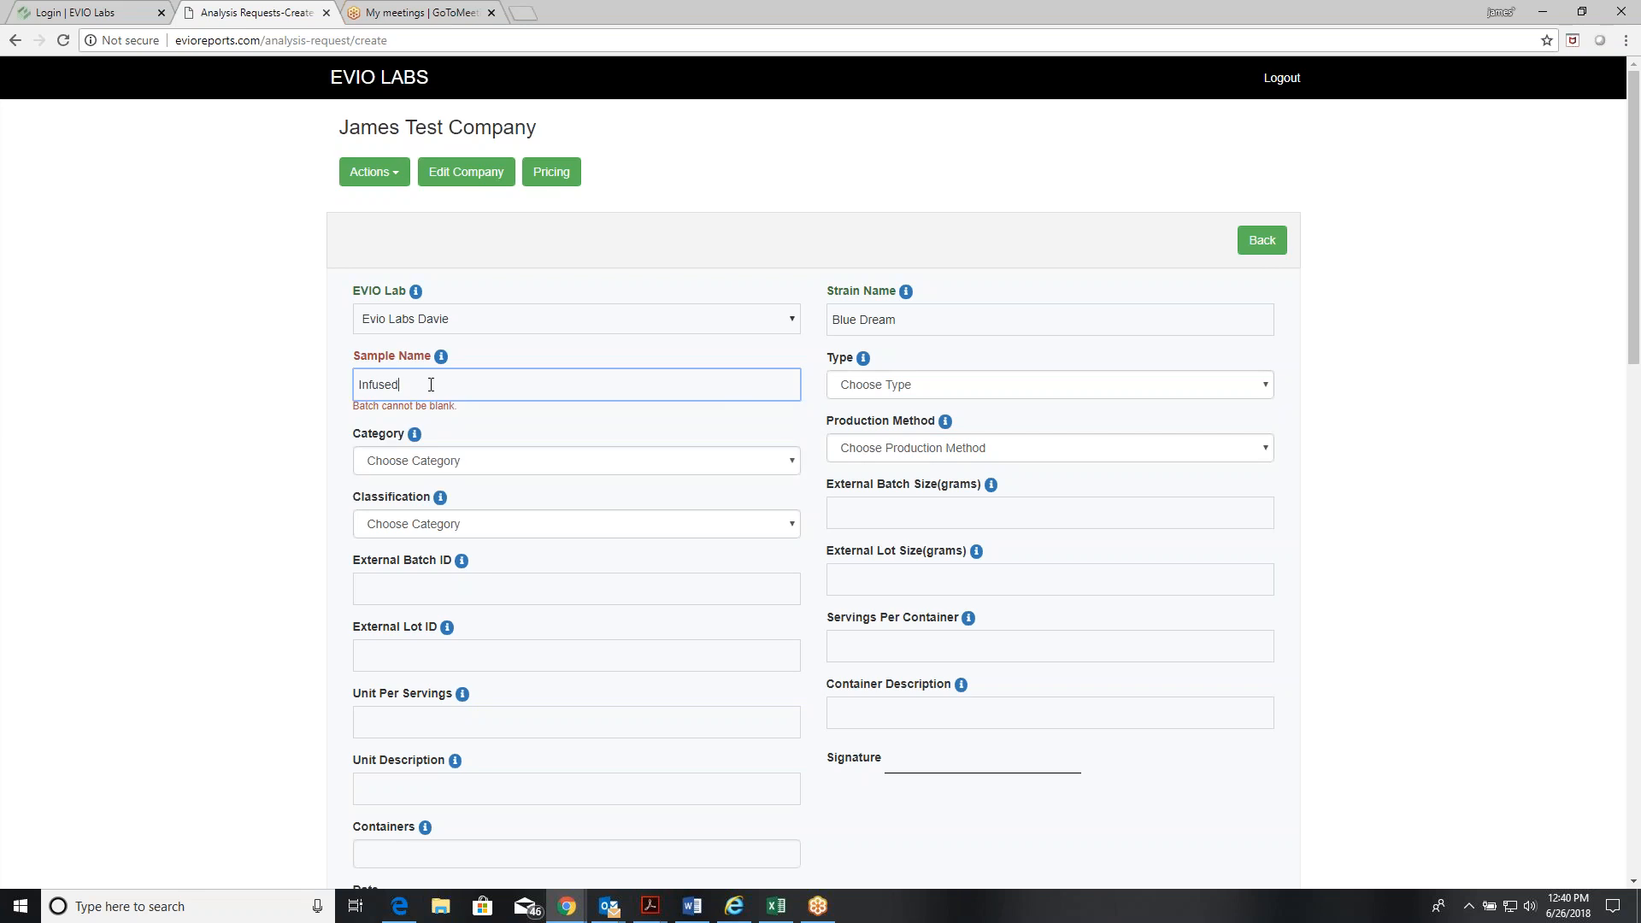
- Check the Type field's help note and the options it offers before a category is chosen
click(884, 388)
click(899, 346)
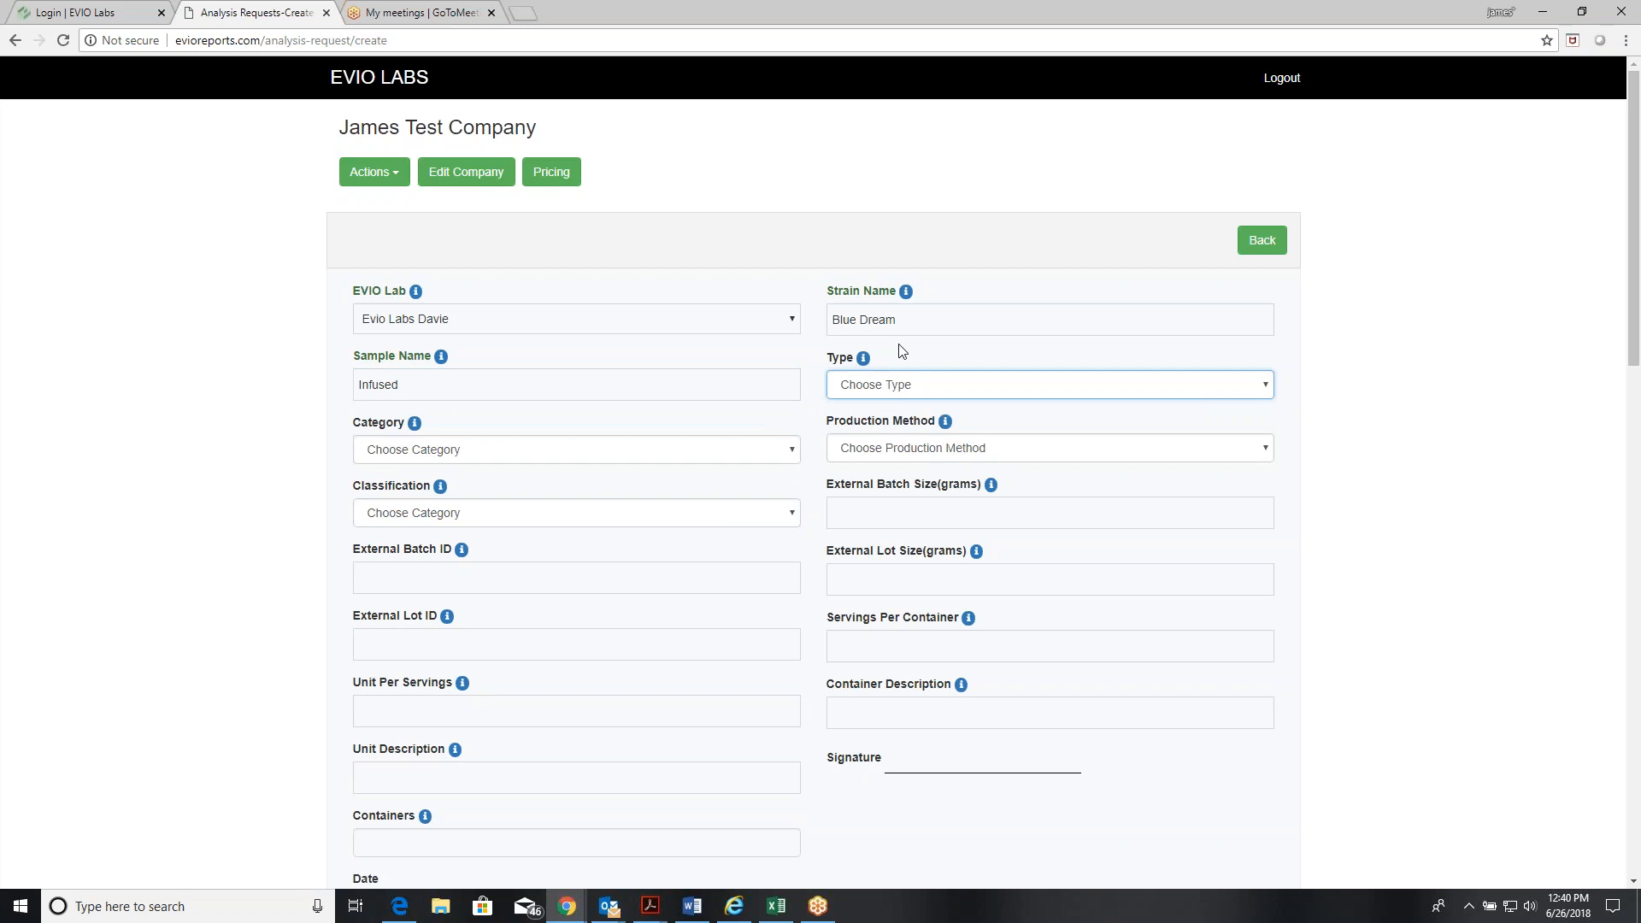
mouse_move(865, 359)
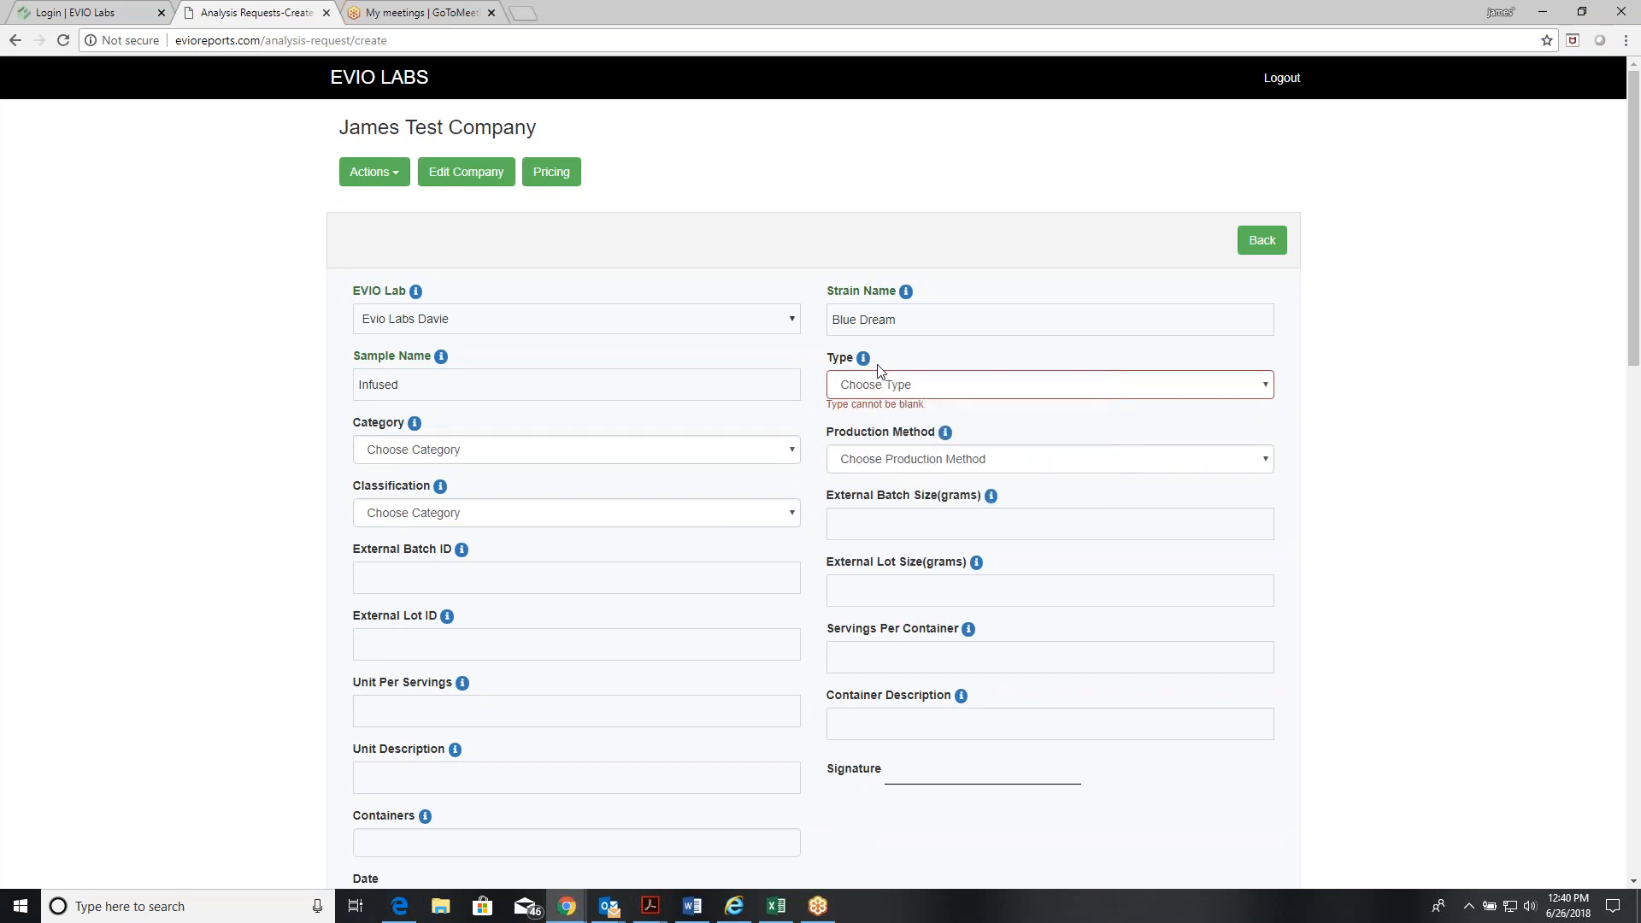
click(944, 386)
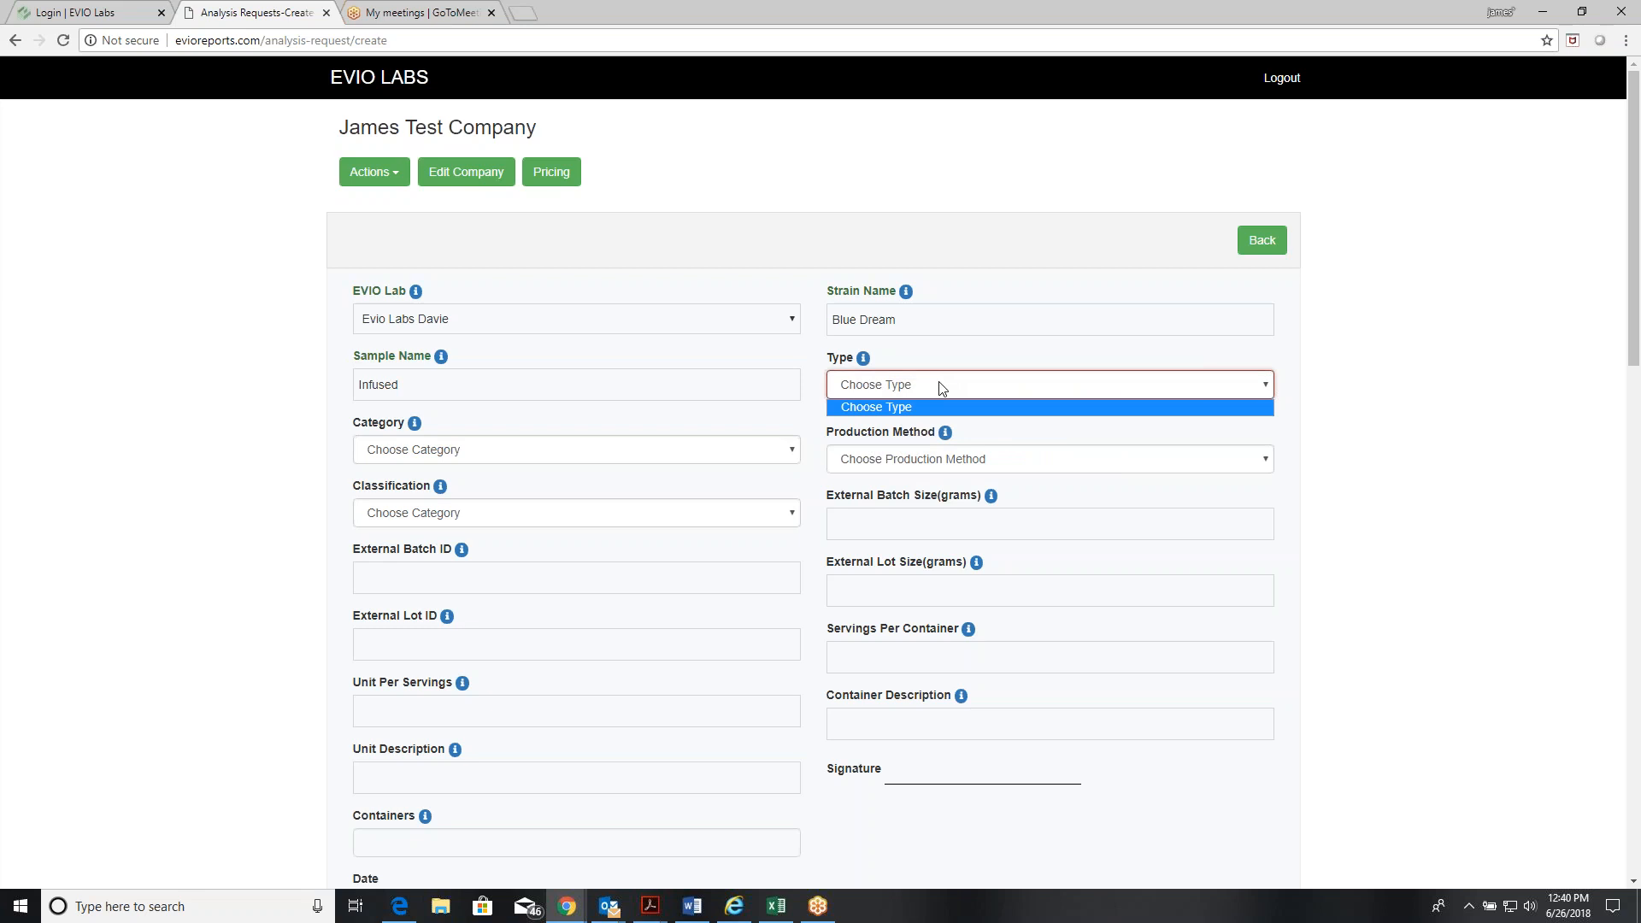
click(926, 385)
- Read the Category help note and set the sample's category to Concentrate/Extract
click(415, 426)
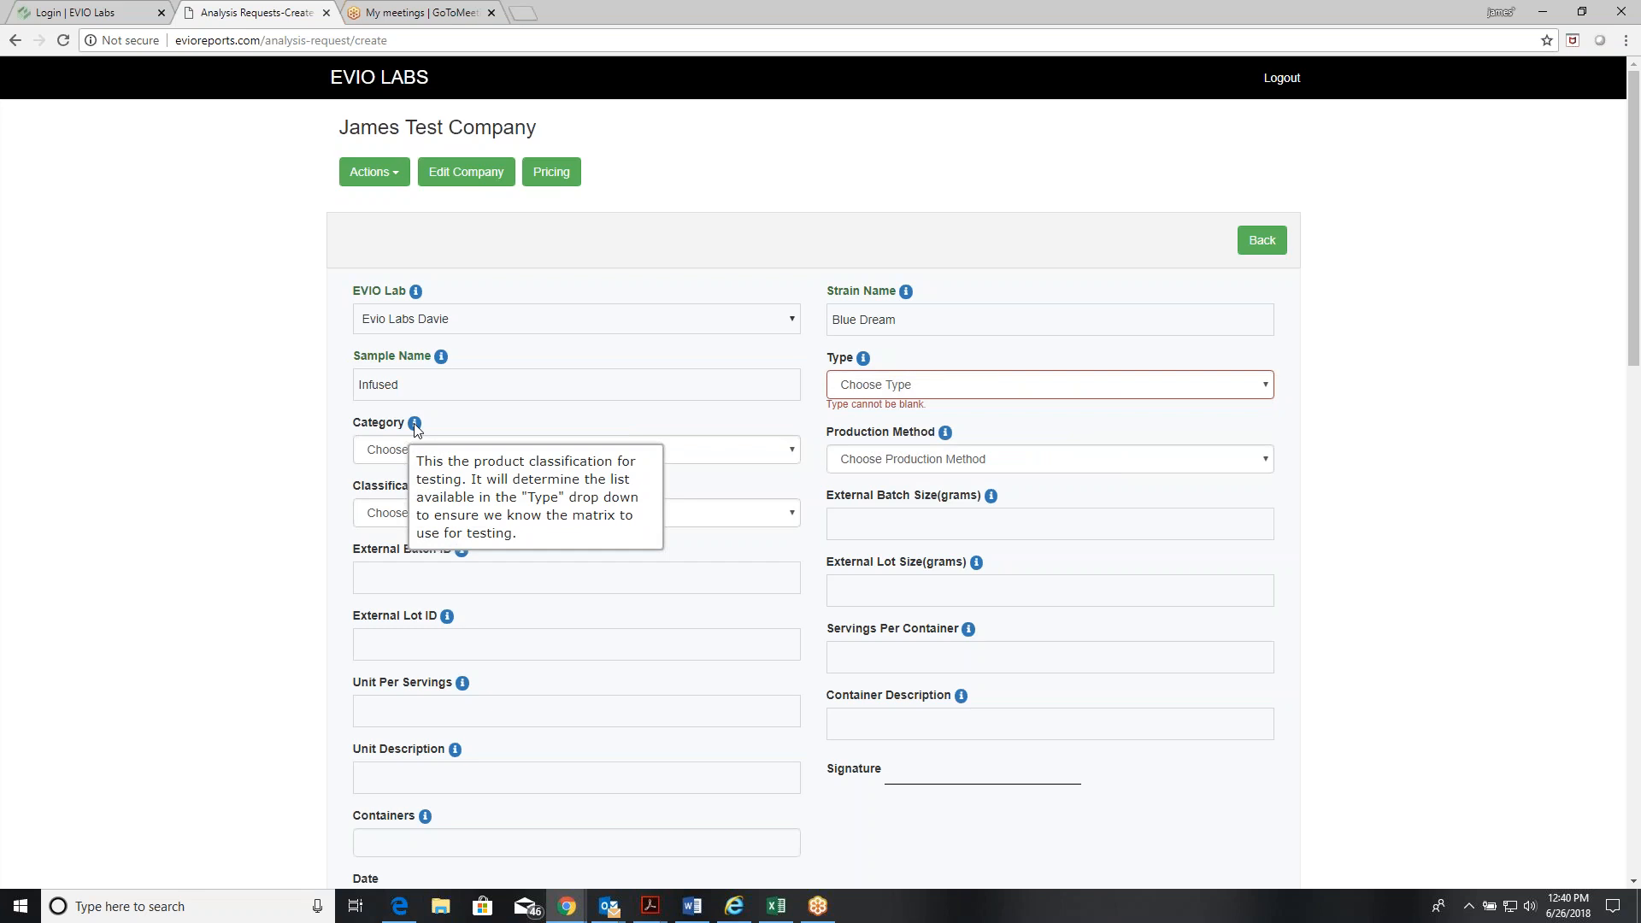
click(407, 447)
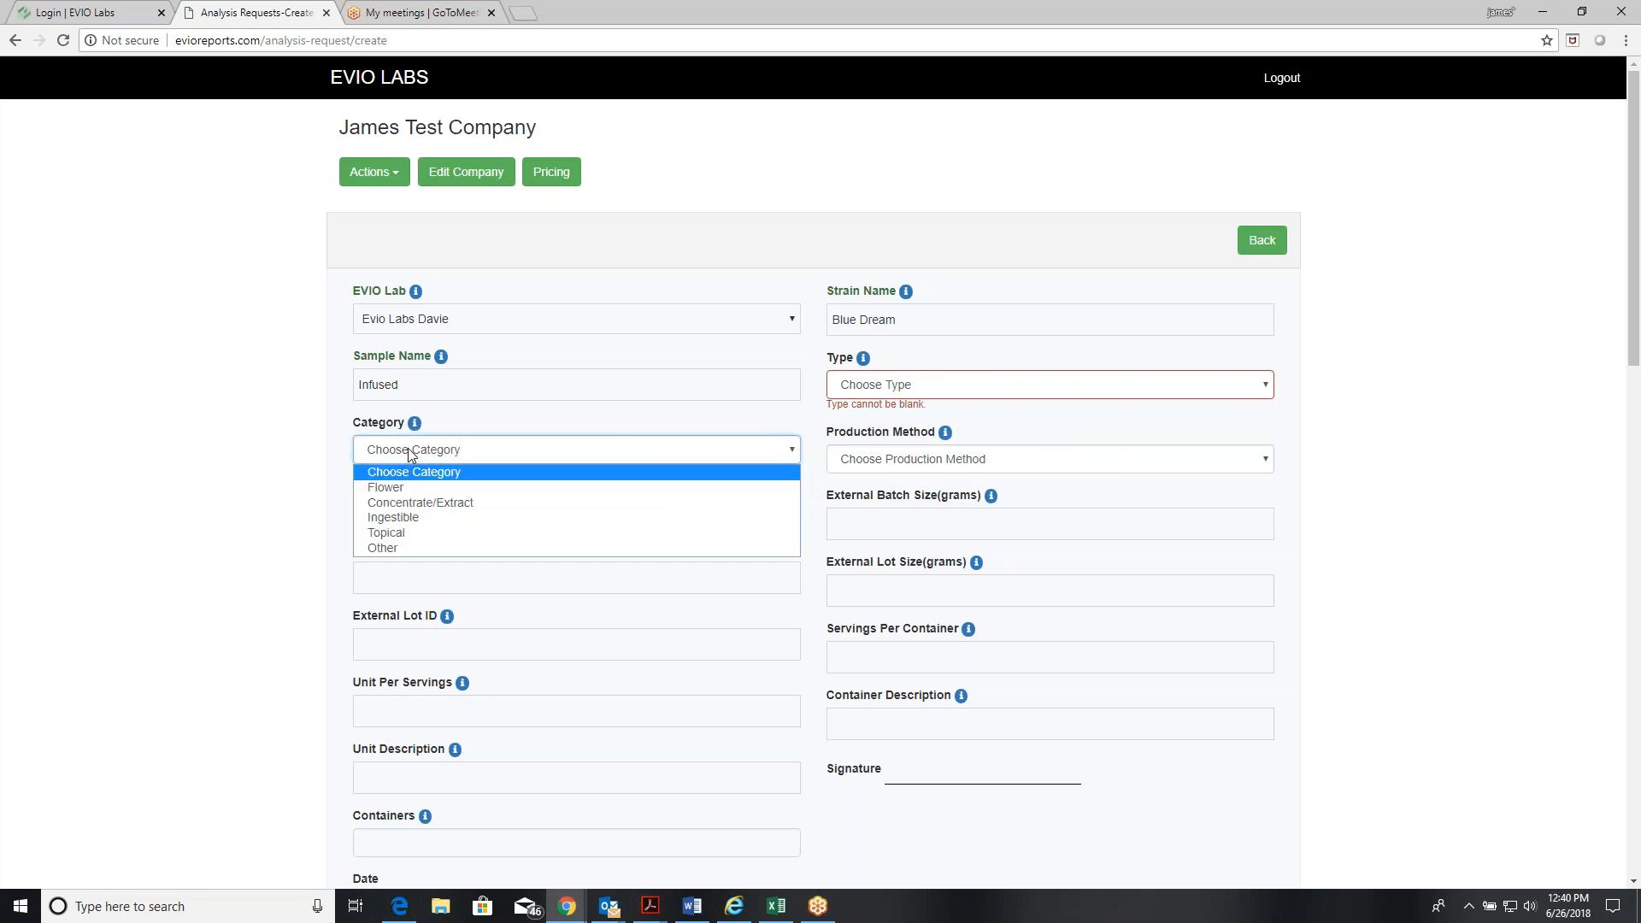
click(438, 503)
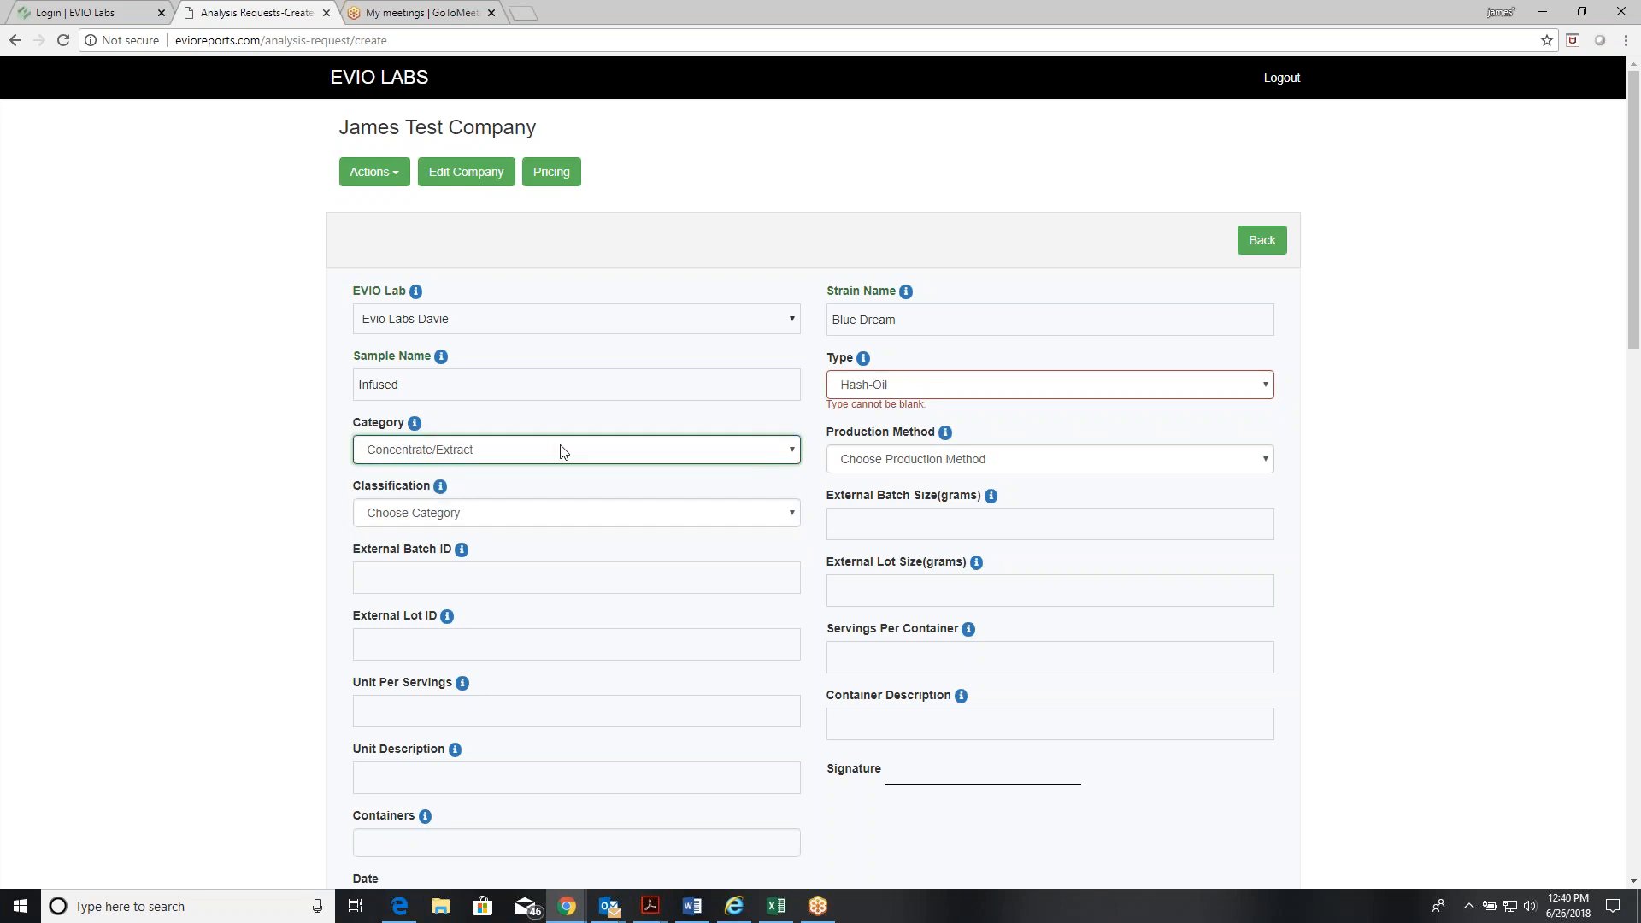
- Set the sample's type to Full Extract Cannabis Oil and its production method to CO2
click(894, 391)
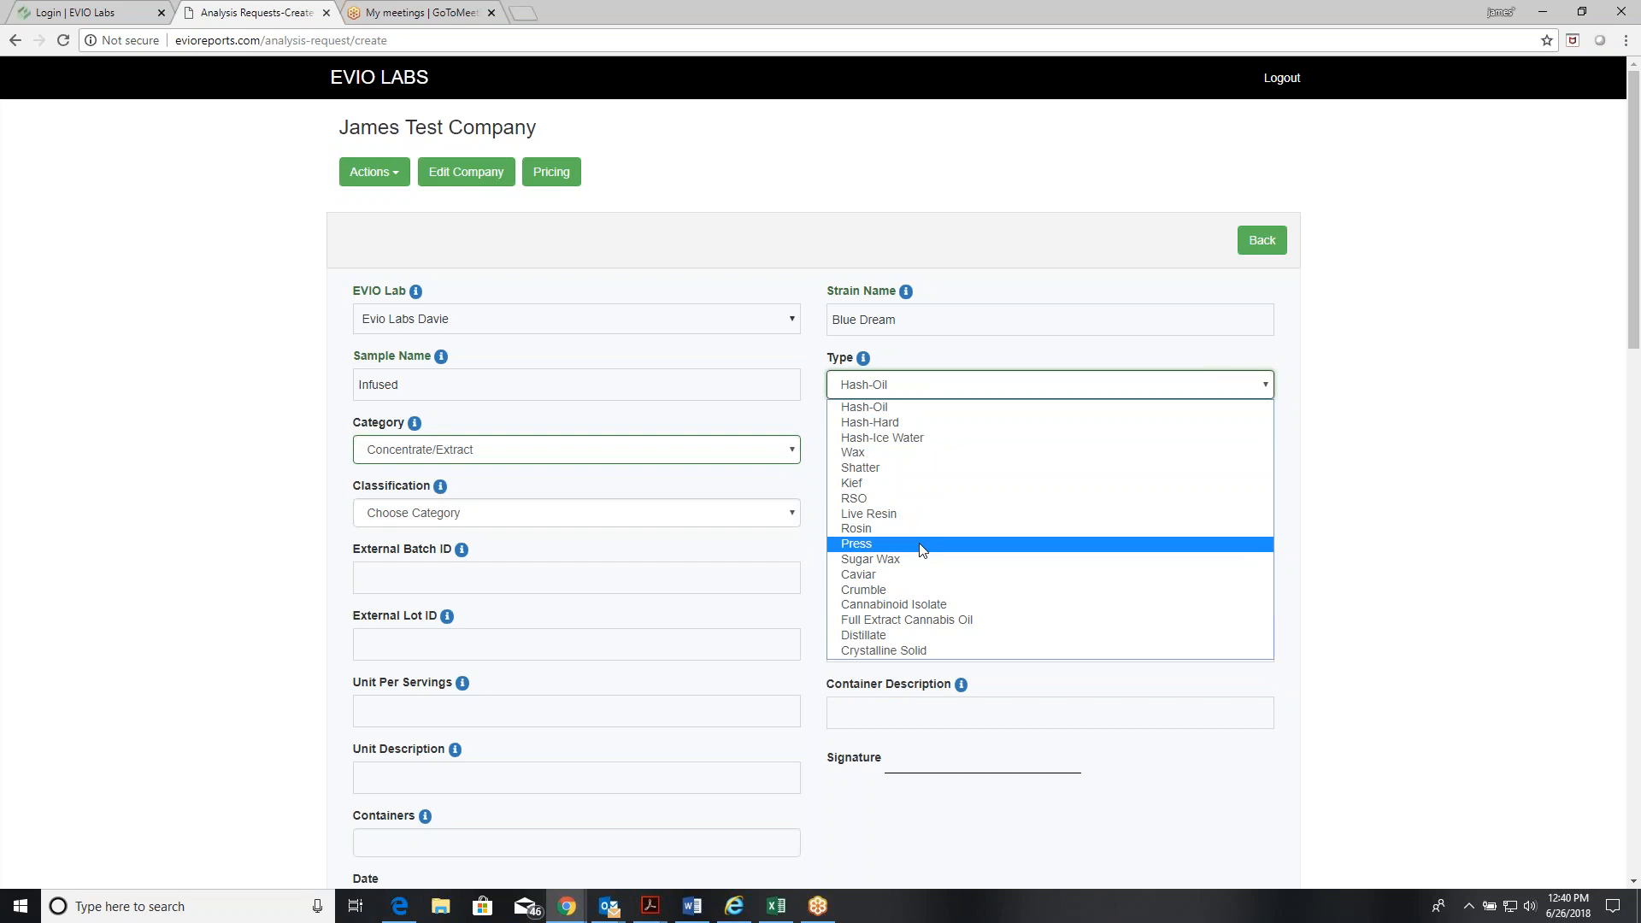
click(941, 630)
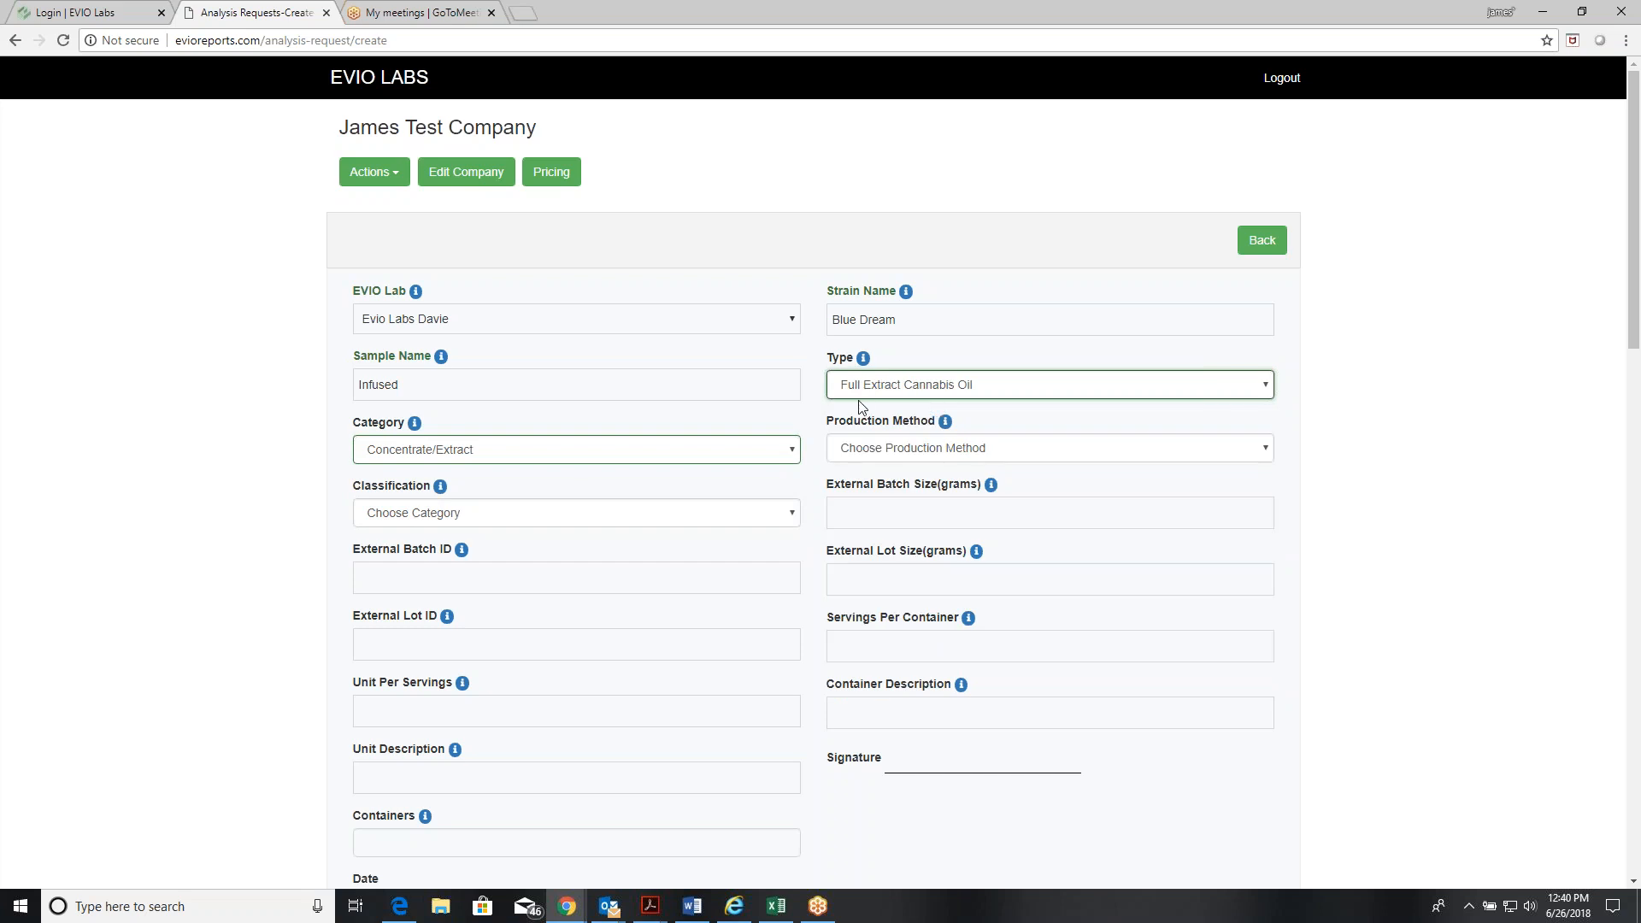
click(882, 448)
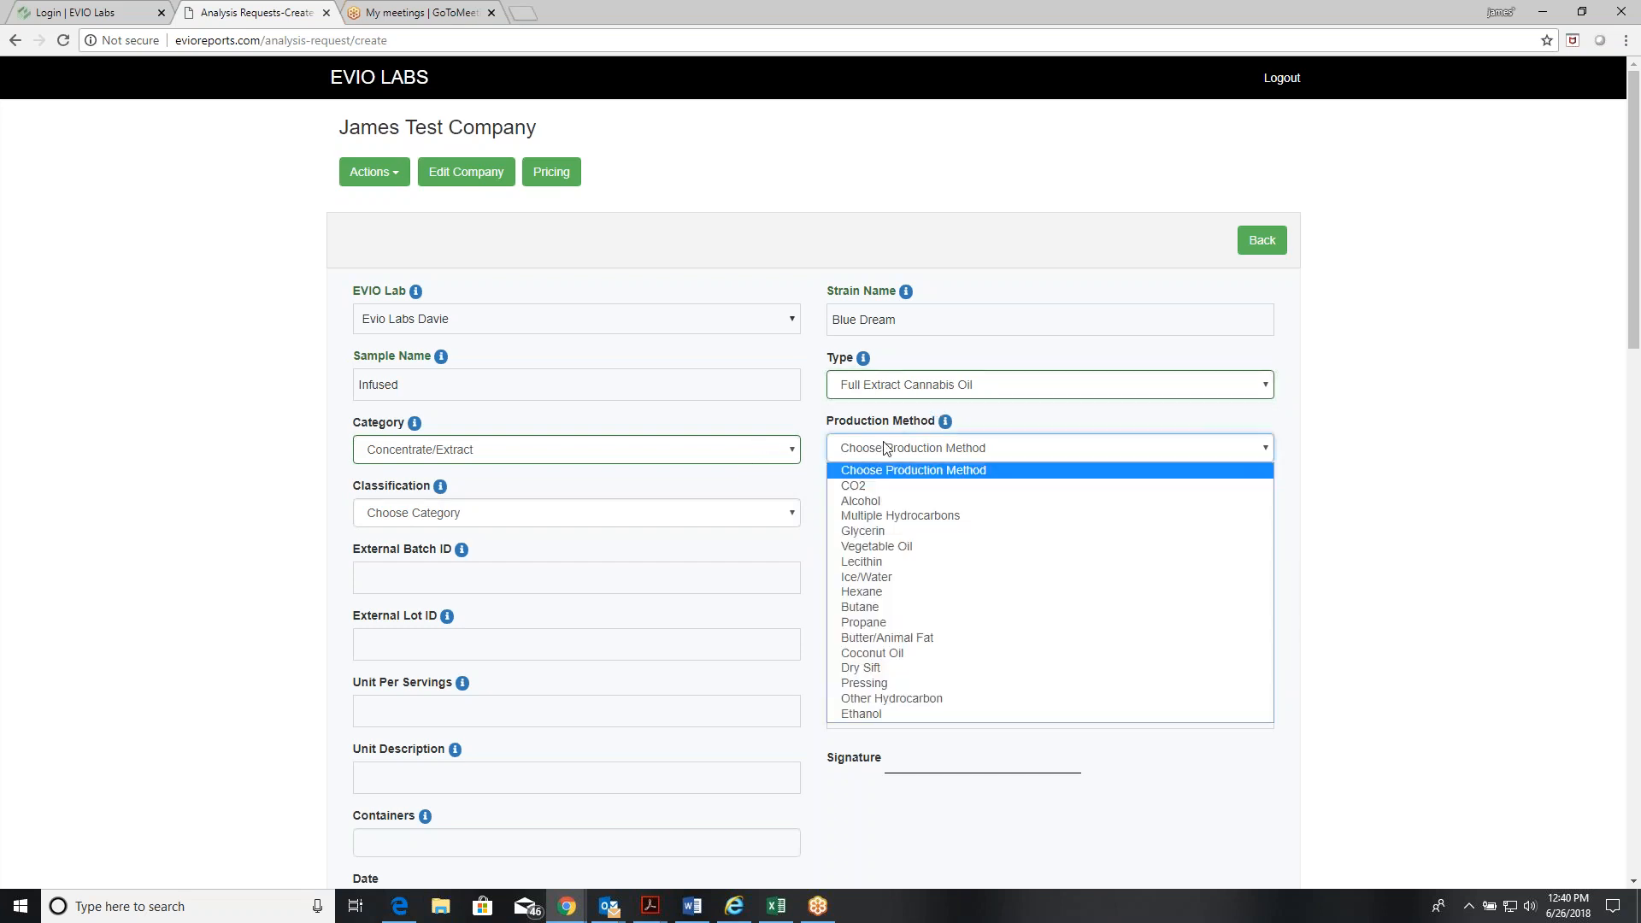
click(908, 486)
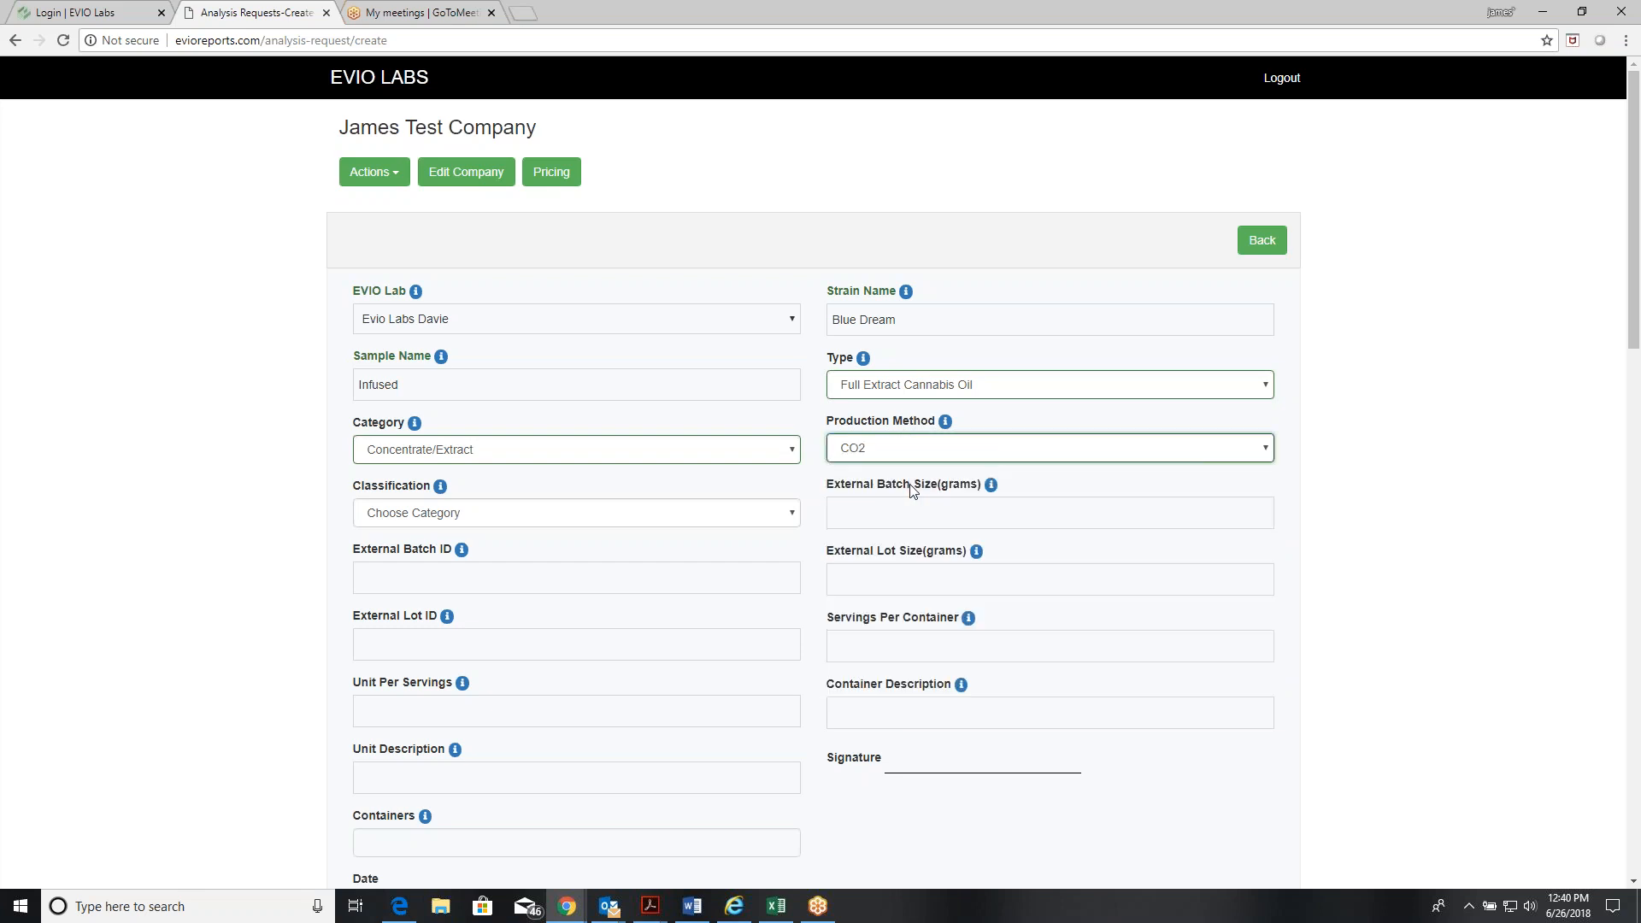
- Read the Classification help note and set the sample's classification to Hybrid
mouse_move(441, 488)
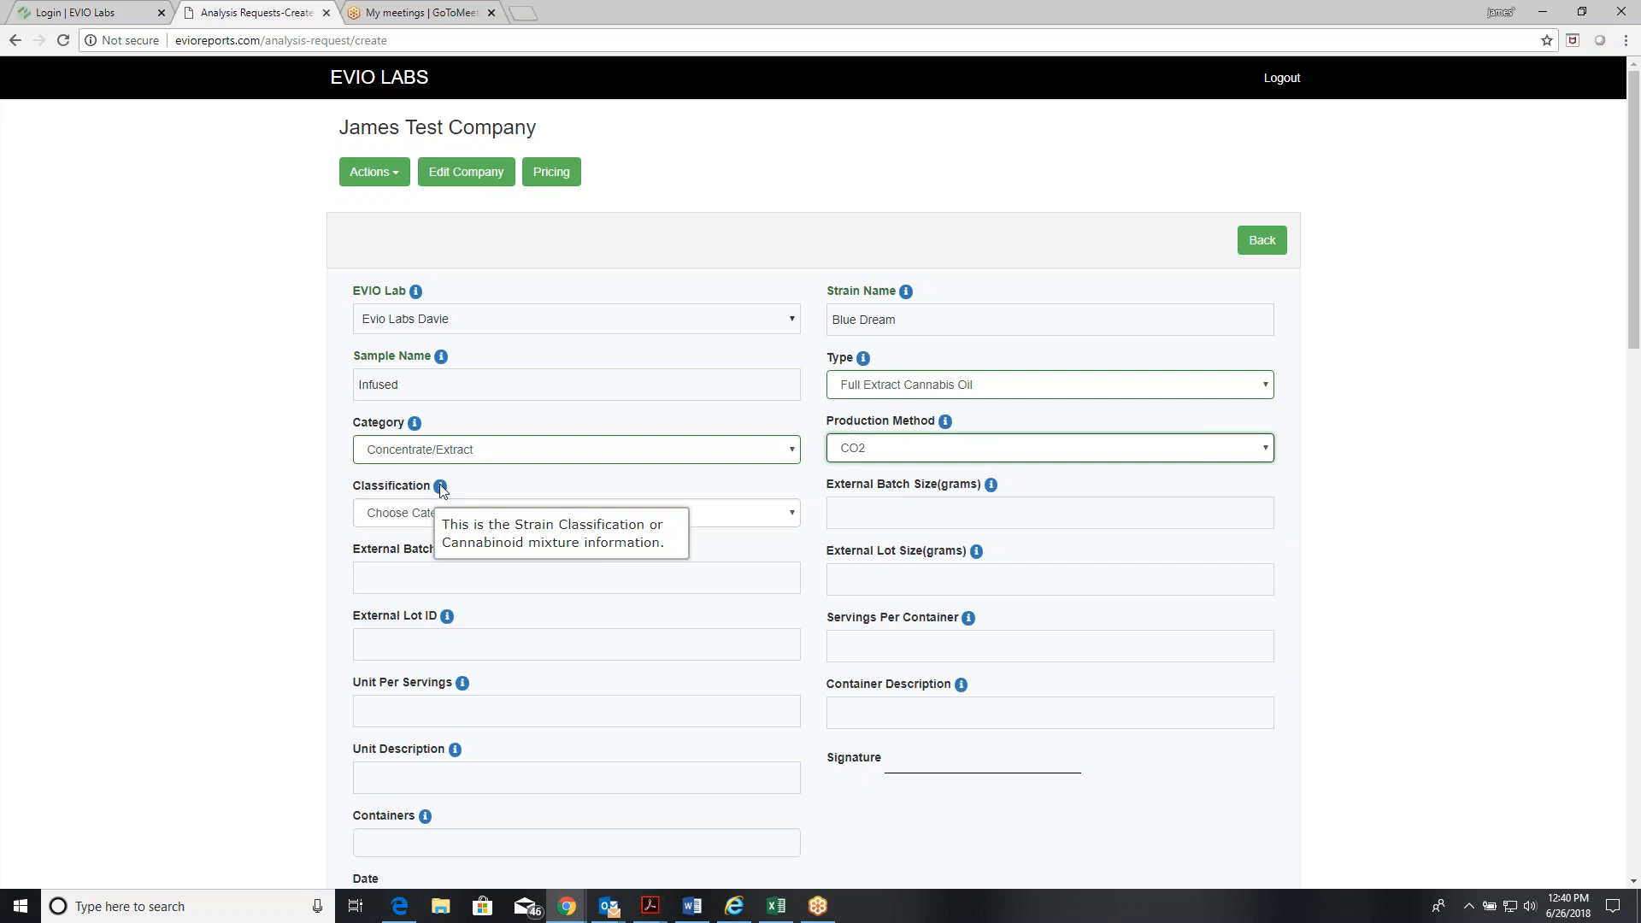
click(543, 517)
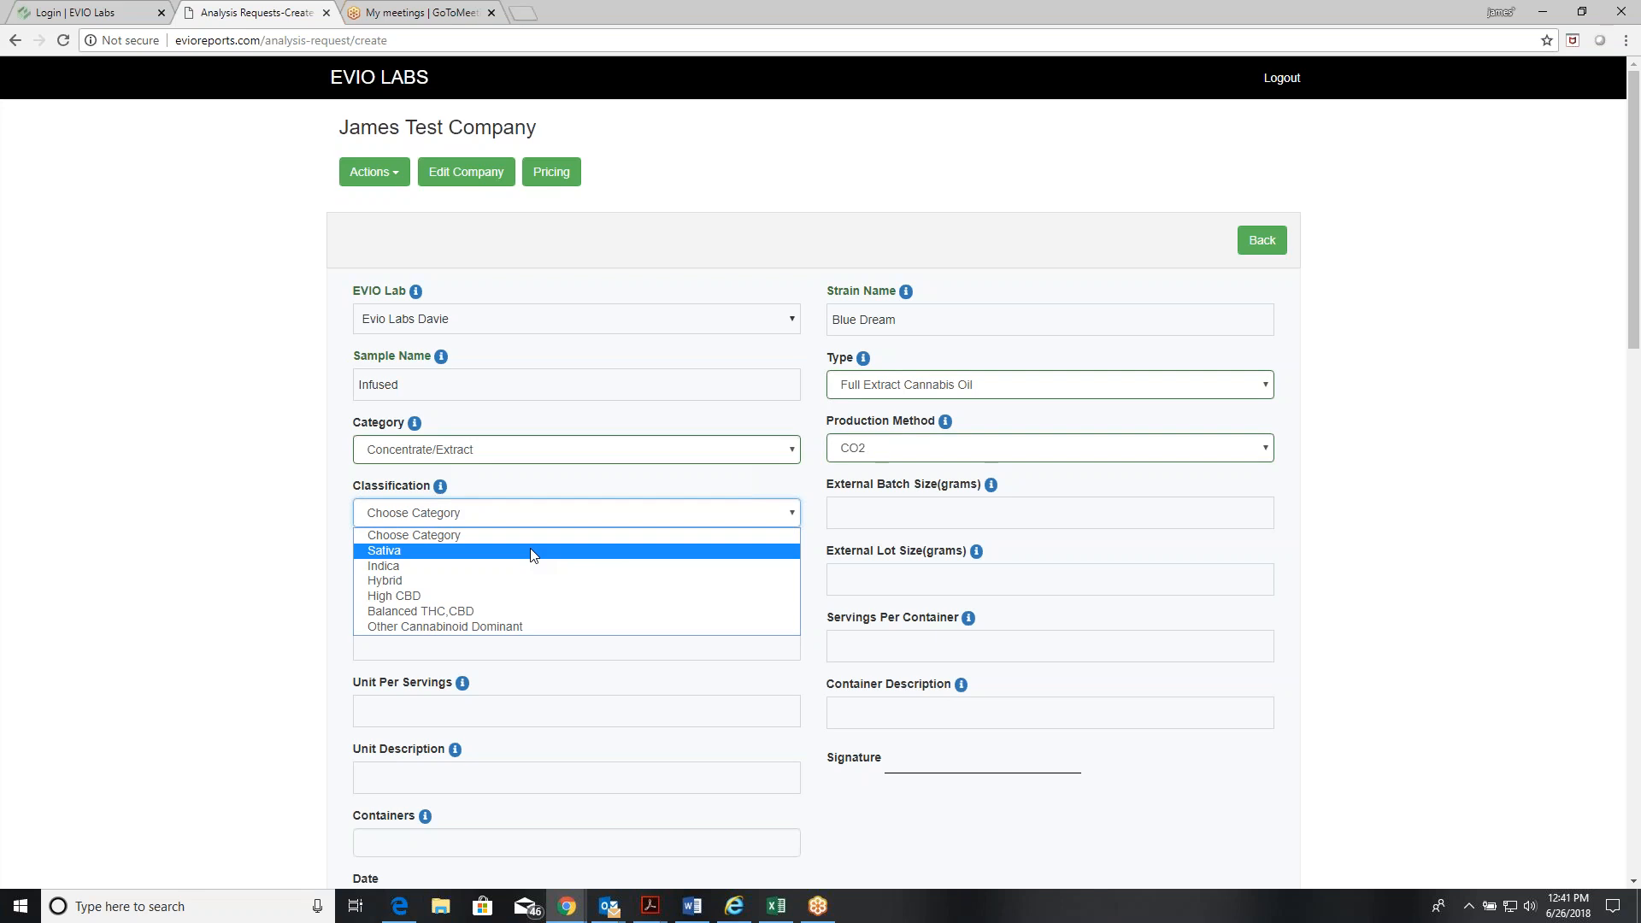
click(483, 583)
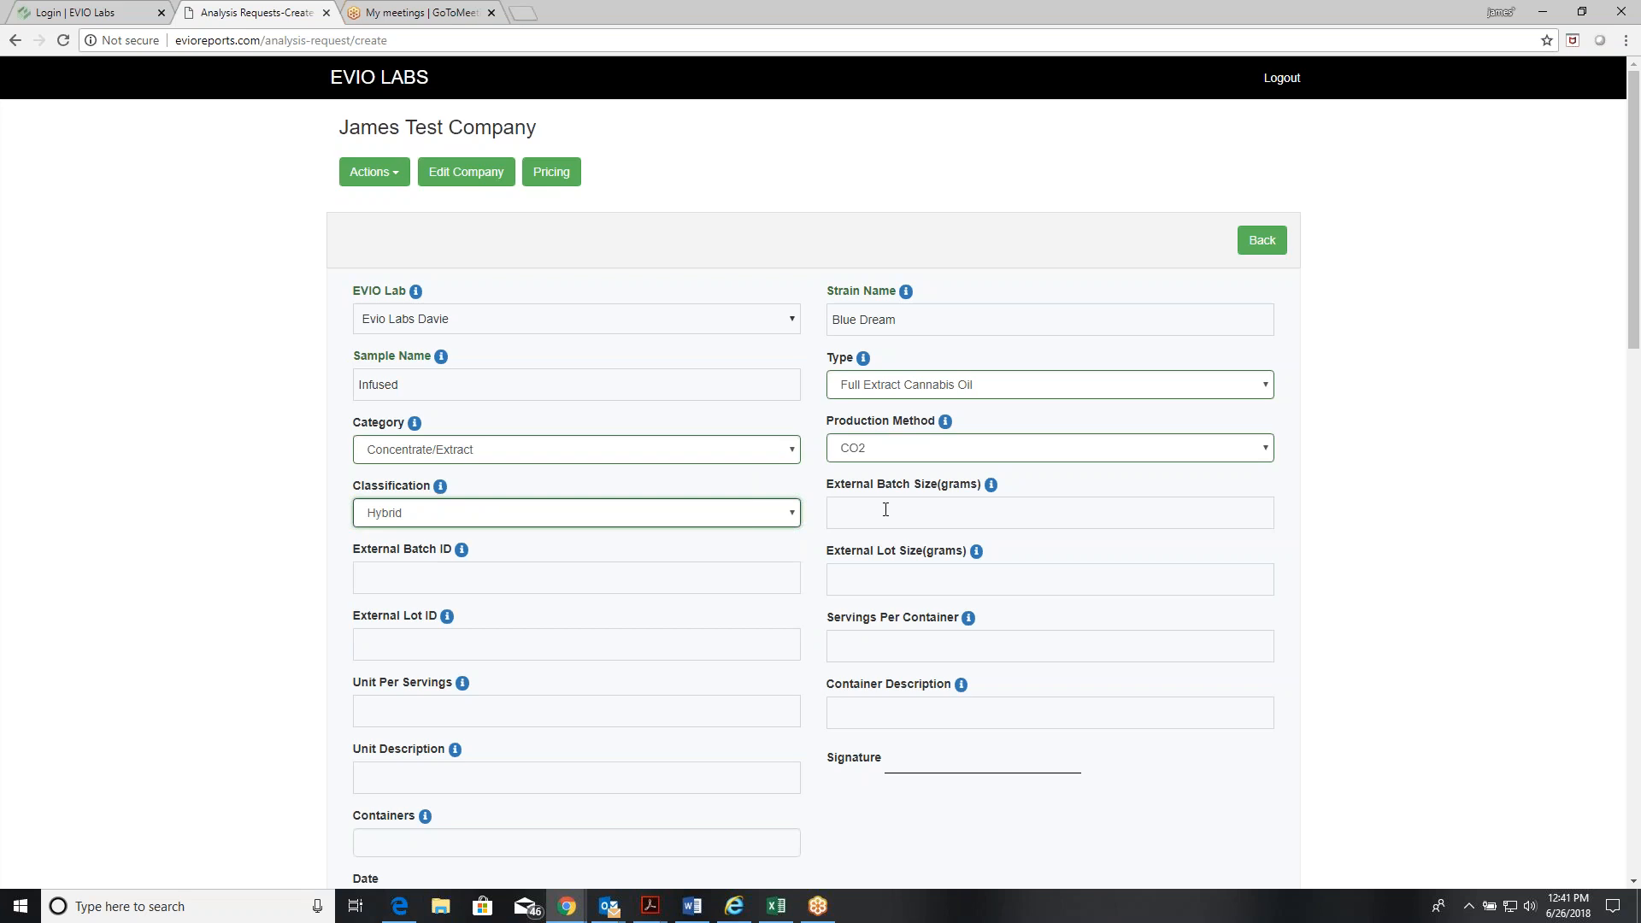
- Examine the preselected testing packages with their prices, the order totals and the minimum sample size required
mouse_move(990, 487)
scroll(239, 513, down, 5)
scroll(240, 512, down, 10)
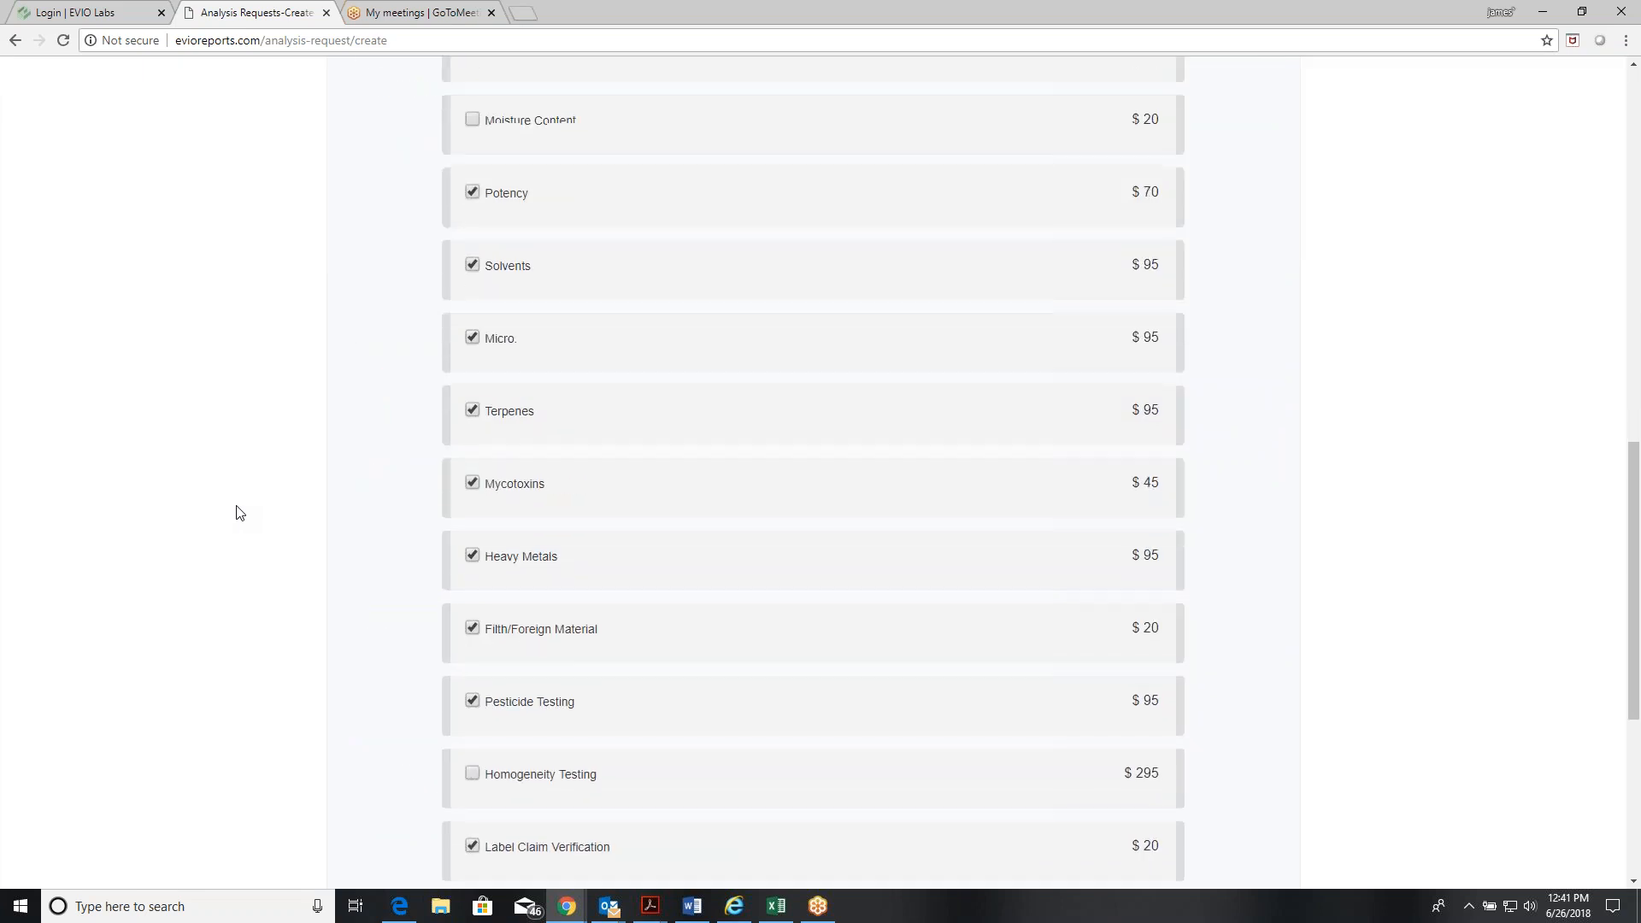
scroll(239, 512, down, 2)
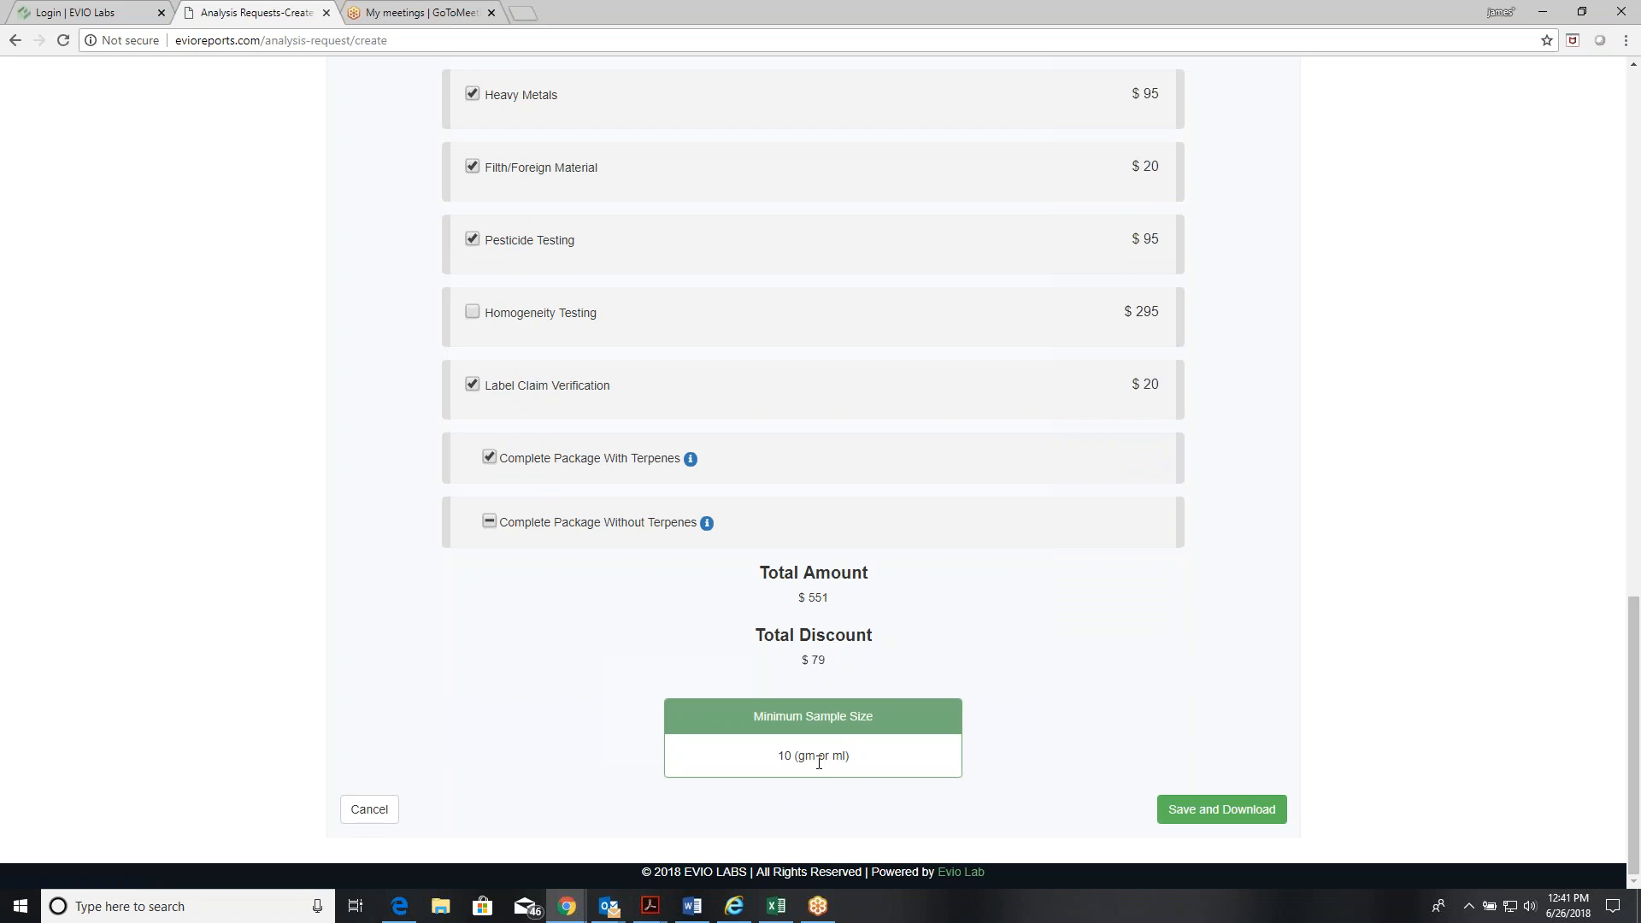
scroll(829, 761, up, 5)
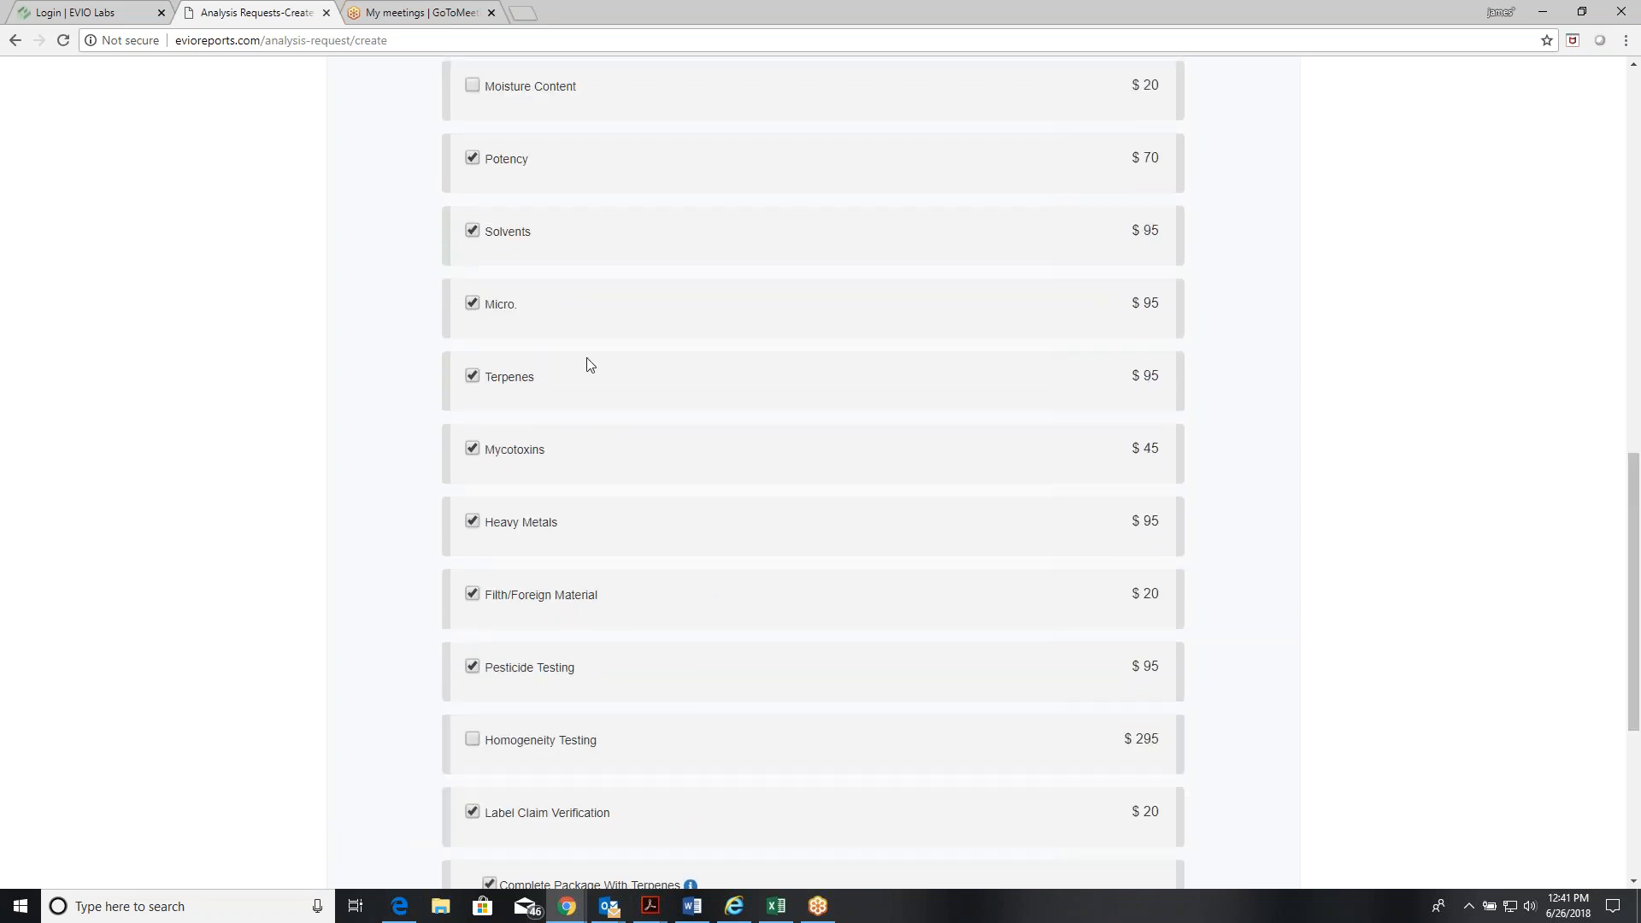
scroll(587, 323, up, 2)
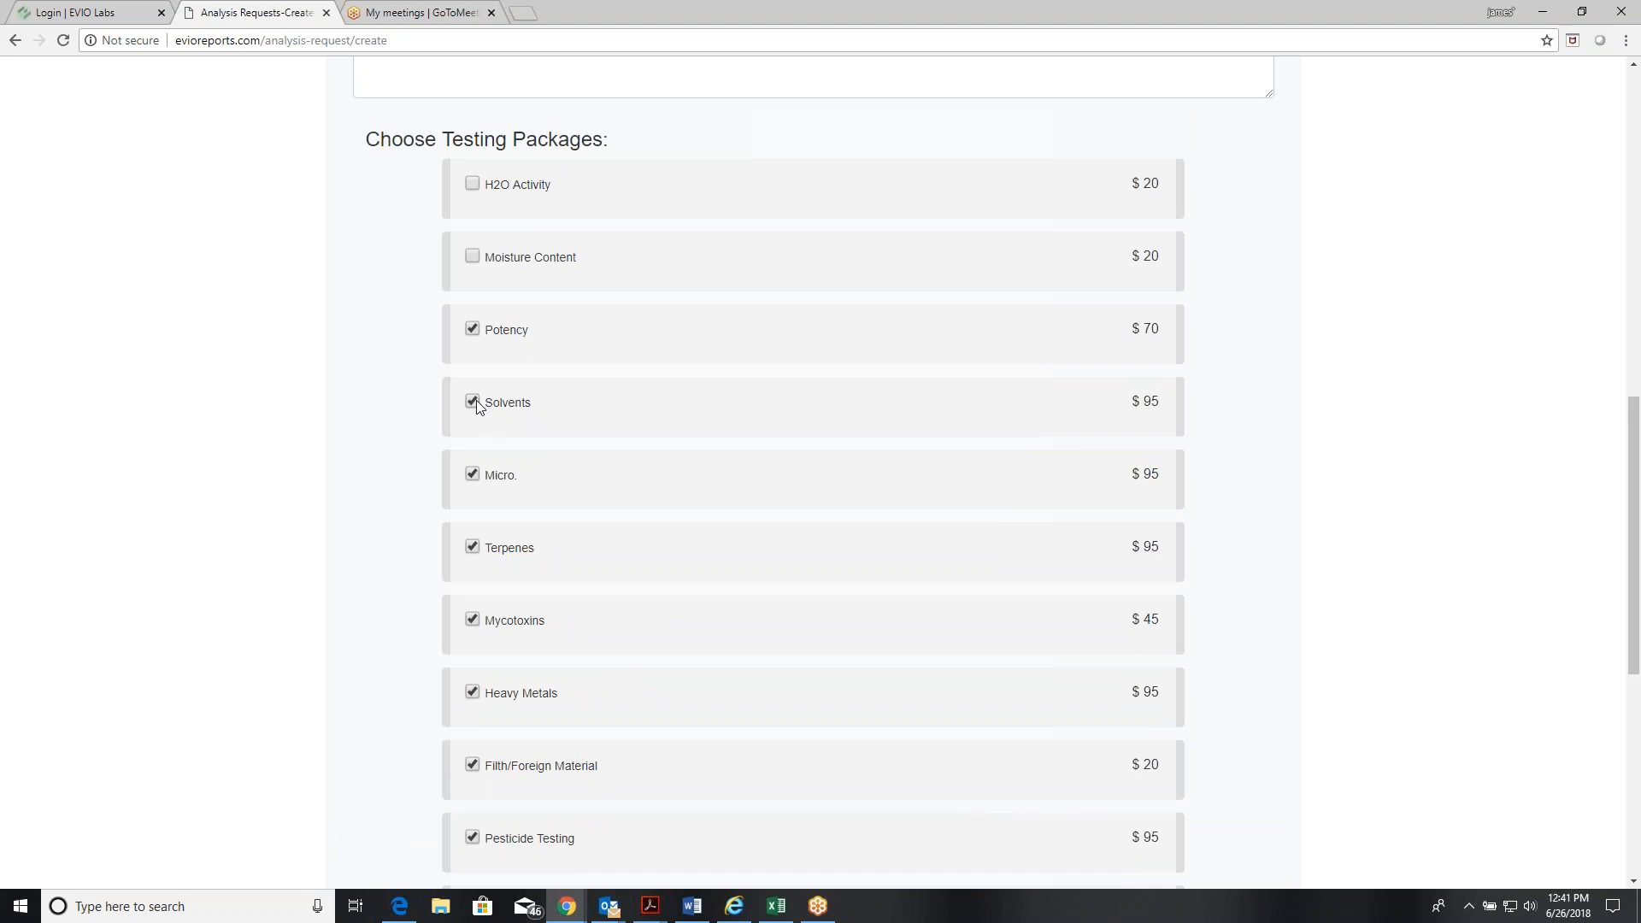
- Deselect the Terpenes, Mycotoxins, Heavy Metals, Filth/Foreign Material, Pesticide Testing and Label Claim Verification tests and check the total and minimum sample size
click(472, 540)
click(473, 620)
click(473, 692)
click(472, 765)
scroll(475, 772, down, 1)
scroll(476, 771, down, 2)
click(469, 668)
scroll(468, 667, down, 3)
click(473, 557)
scroll(825, 616, down, 2)
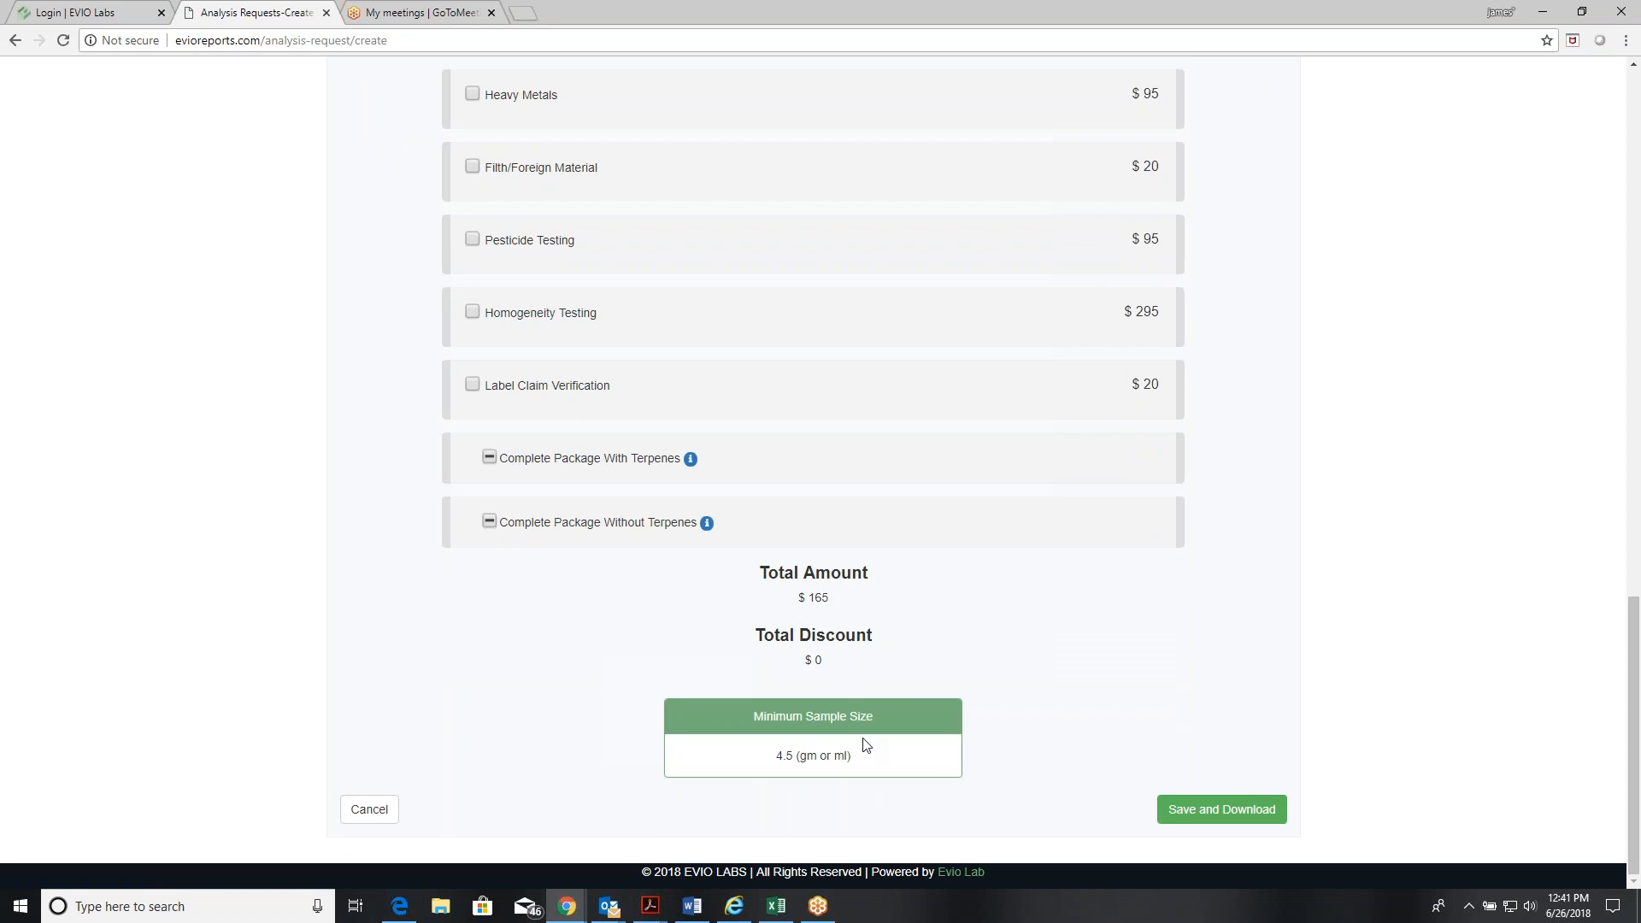
- Select Complete Package With Terpenes and check the total discount it gives
click(490, 459)
triple_click(891, 663)
click(897, 660)
- Choose Complete Package Without Terpenes for the sample and review the tests it includes
click(490, 521)
scroll(810, 484, up, 4)
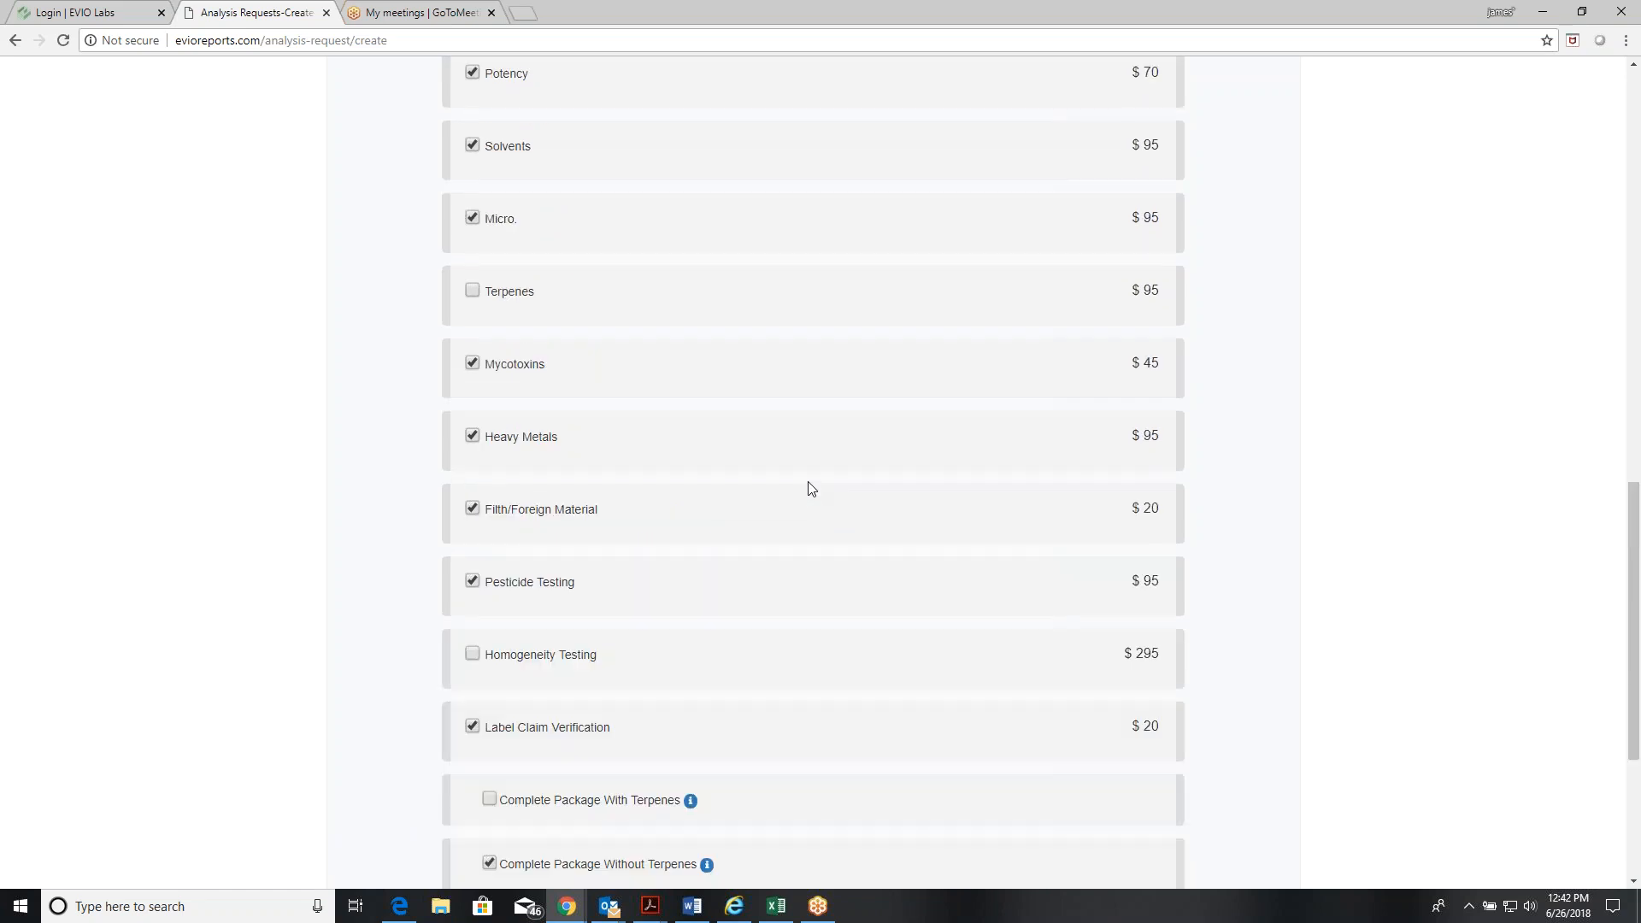
- Read the External Batch Size help note and enter 12 grams as the external batch size
scroll(810, 484, up, 12)
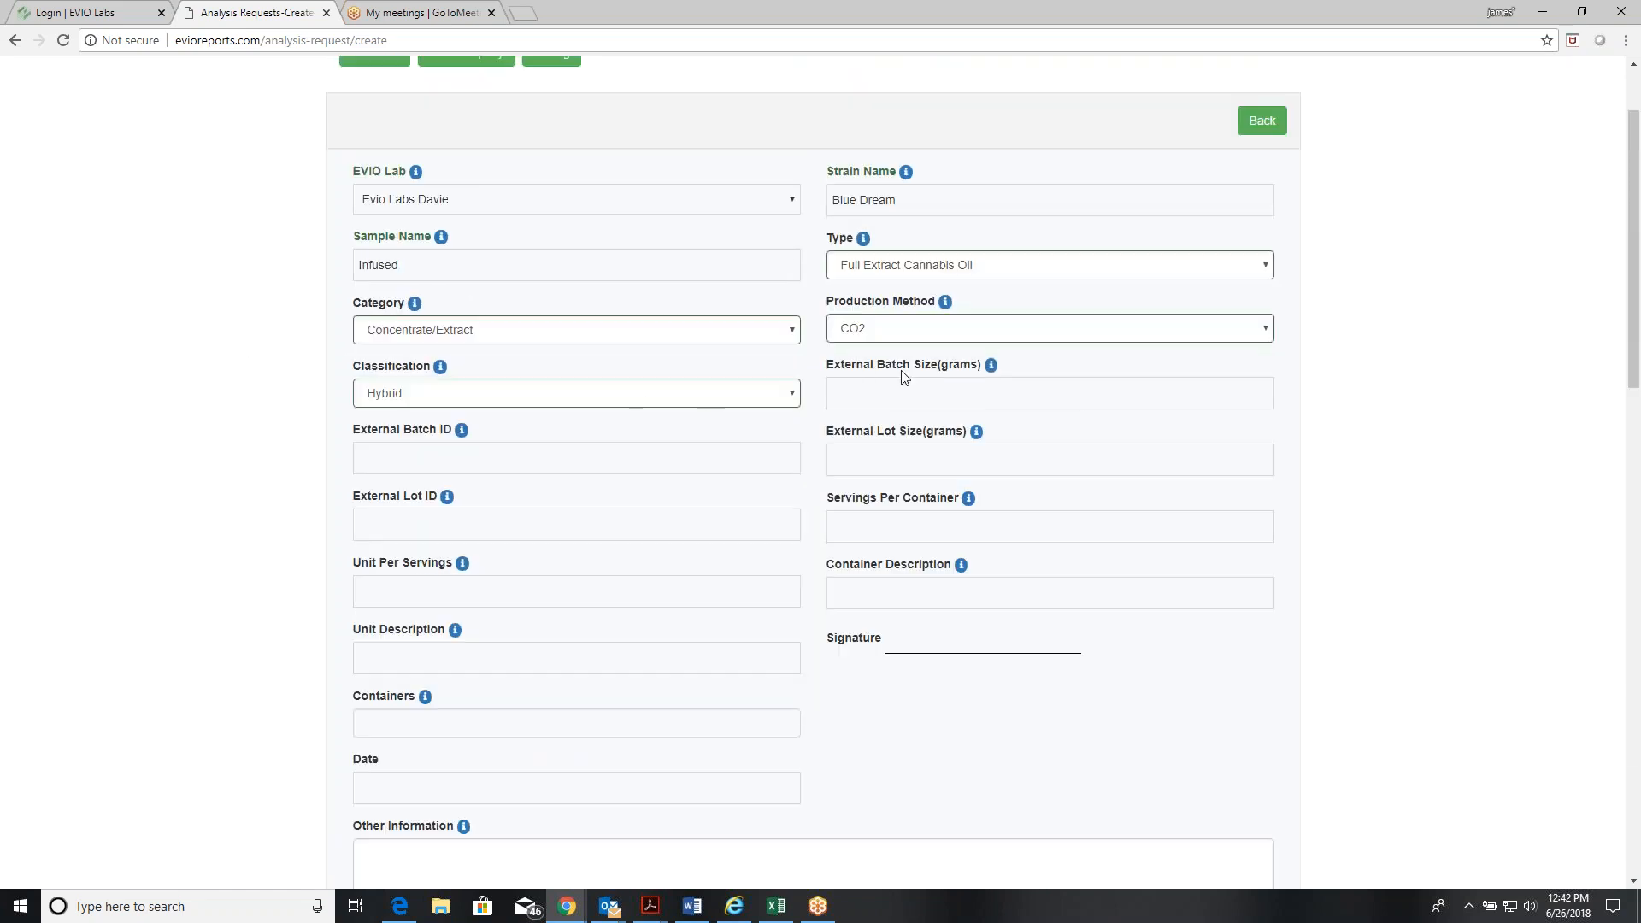
mouse_move(989, 368)
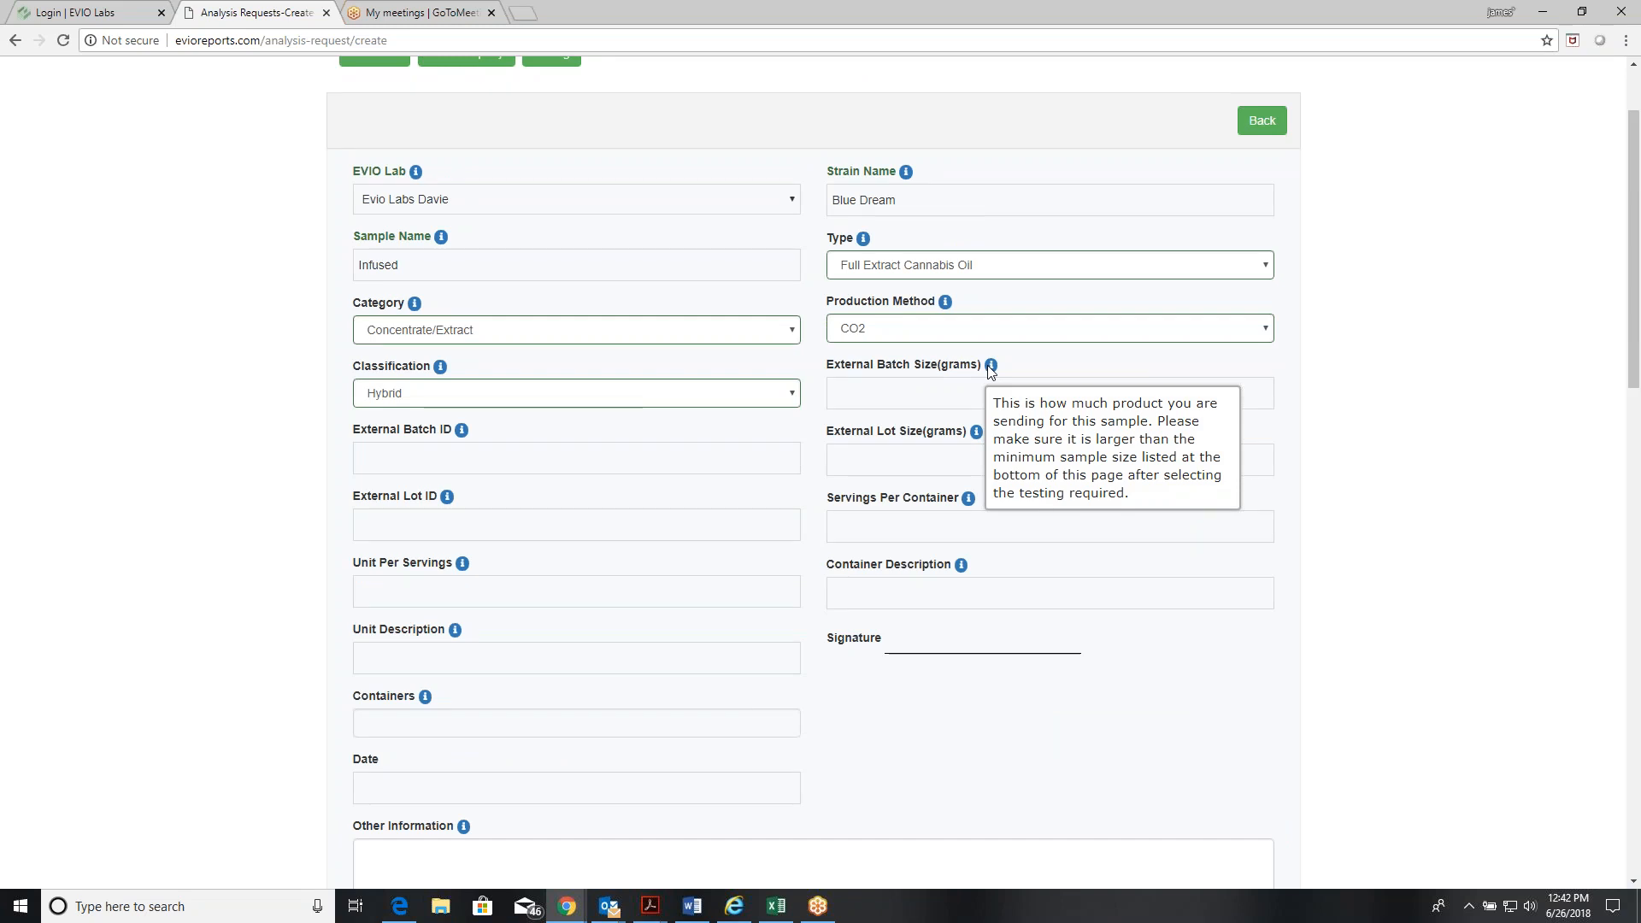
click(992, 394)
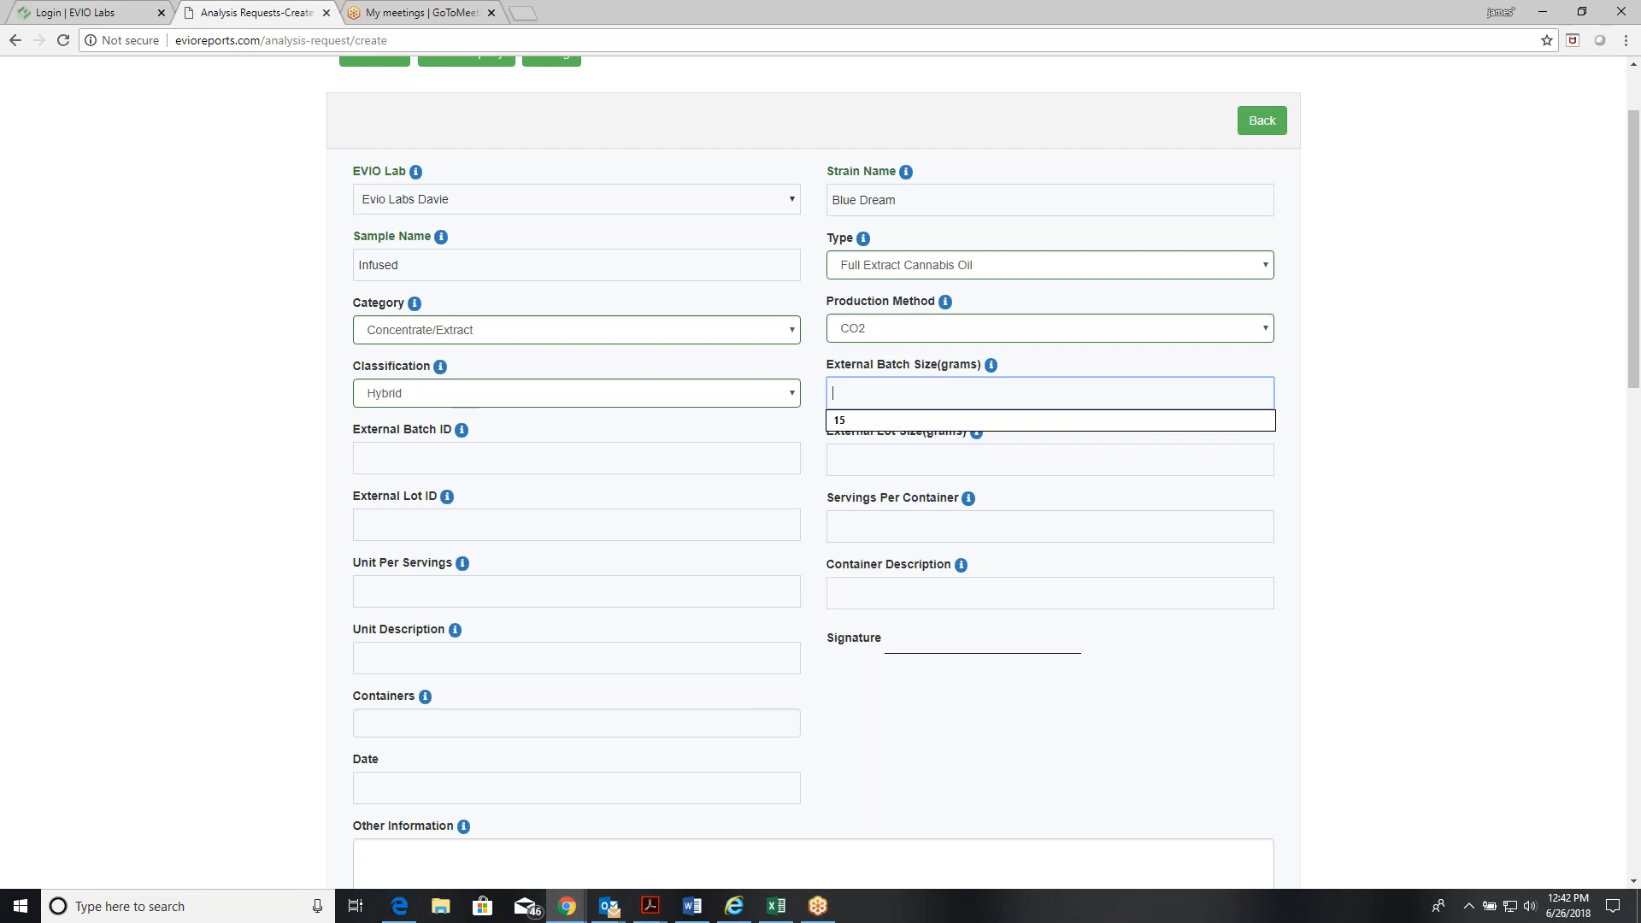
text(12)
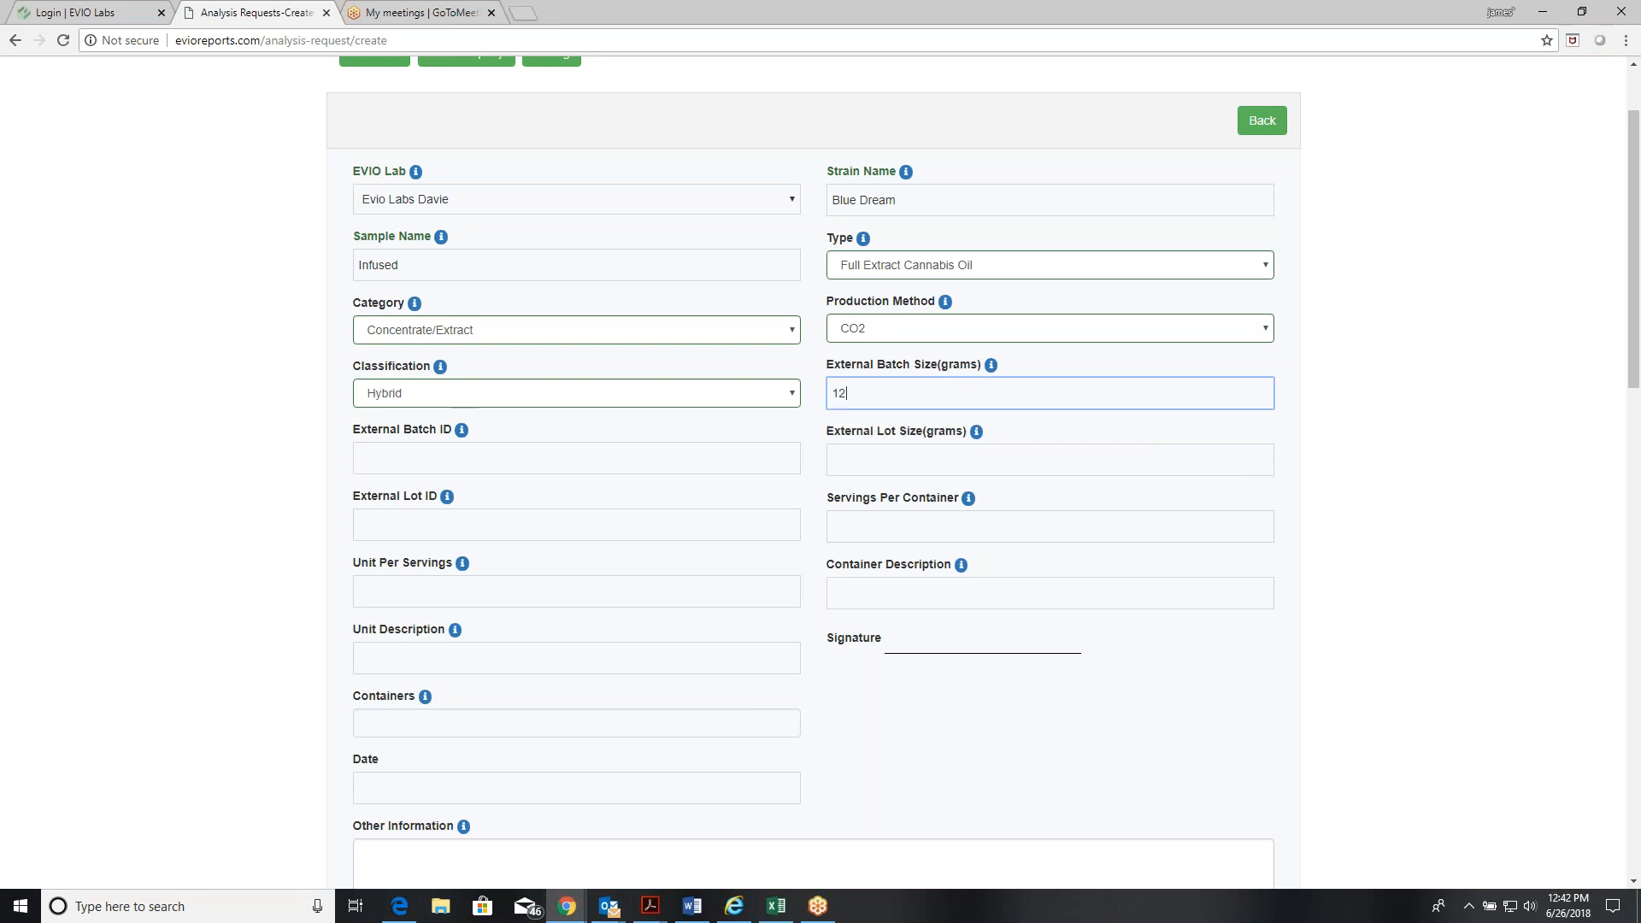
- Read the External Batch ID help note and enter JHHJJ54320 as the external batch ID
mouse_move(466, 435)
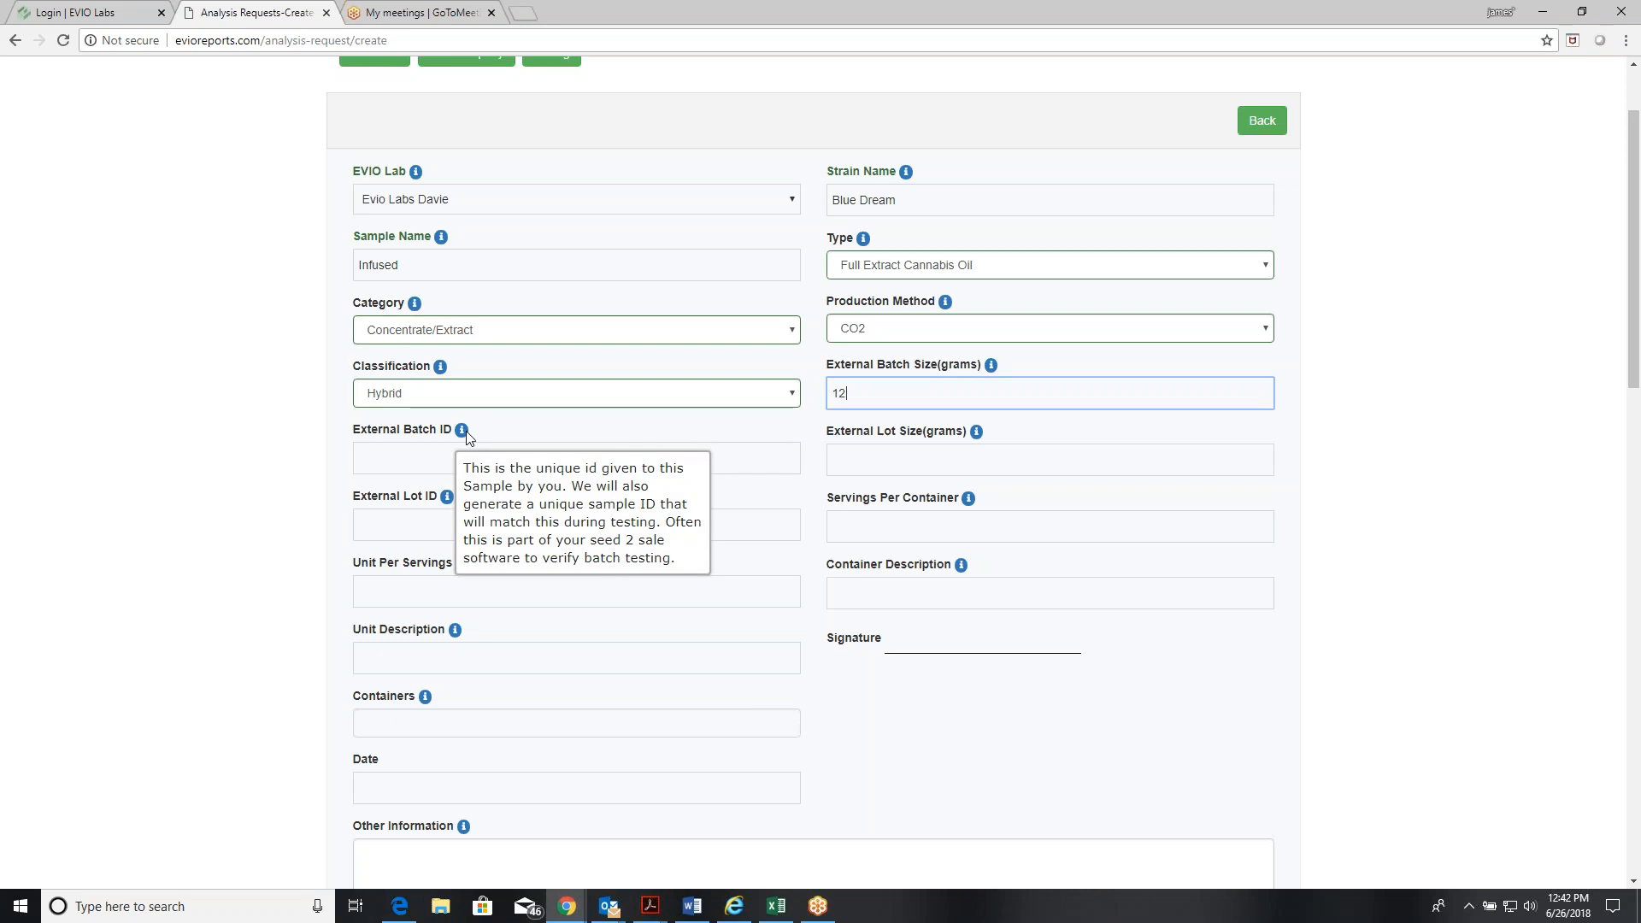
click(416, 452)
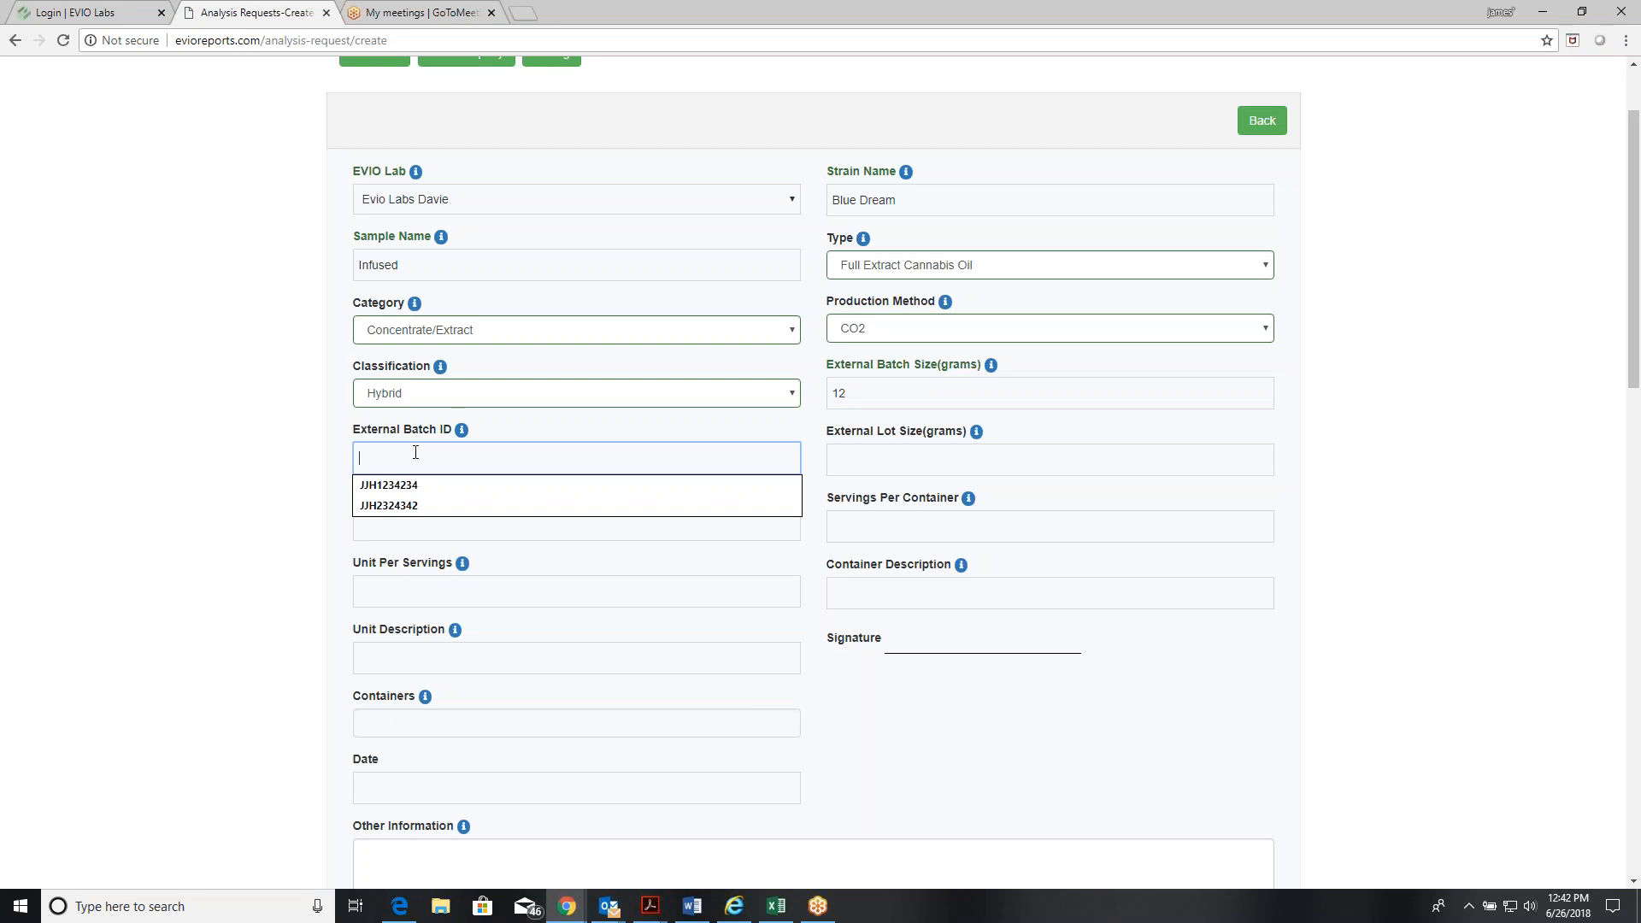
text(JHHJJ5432)
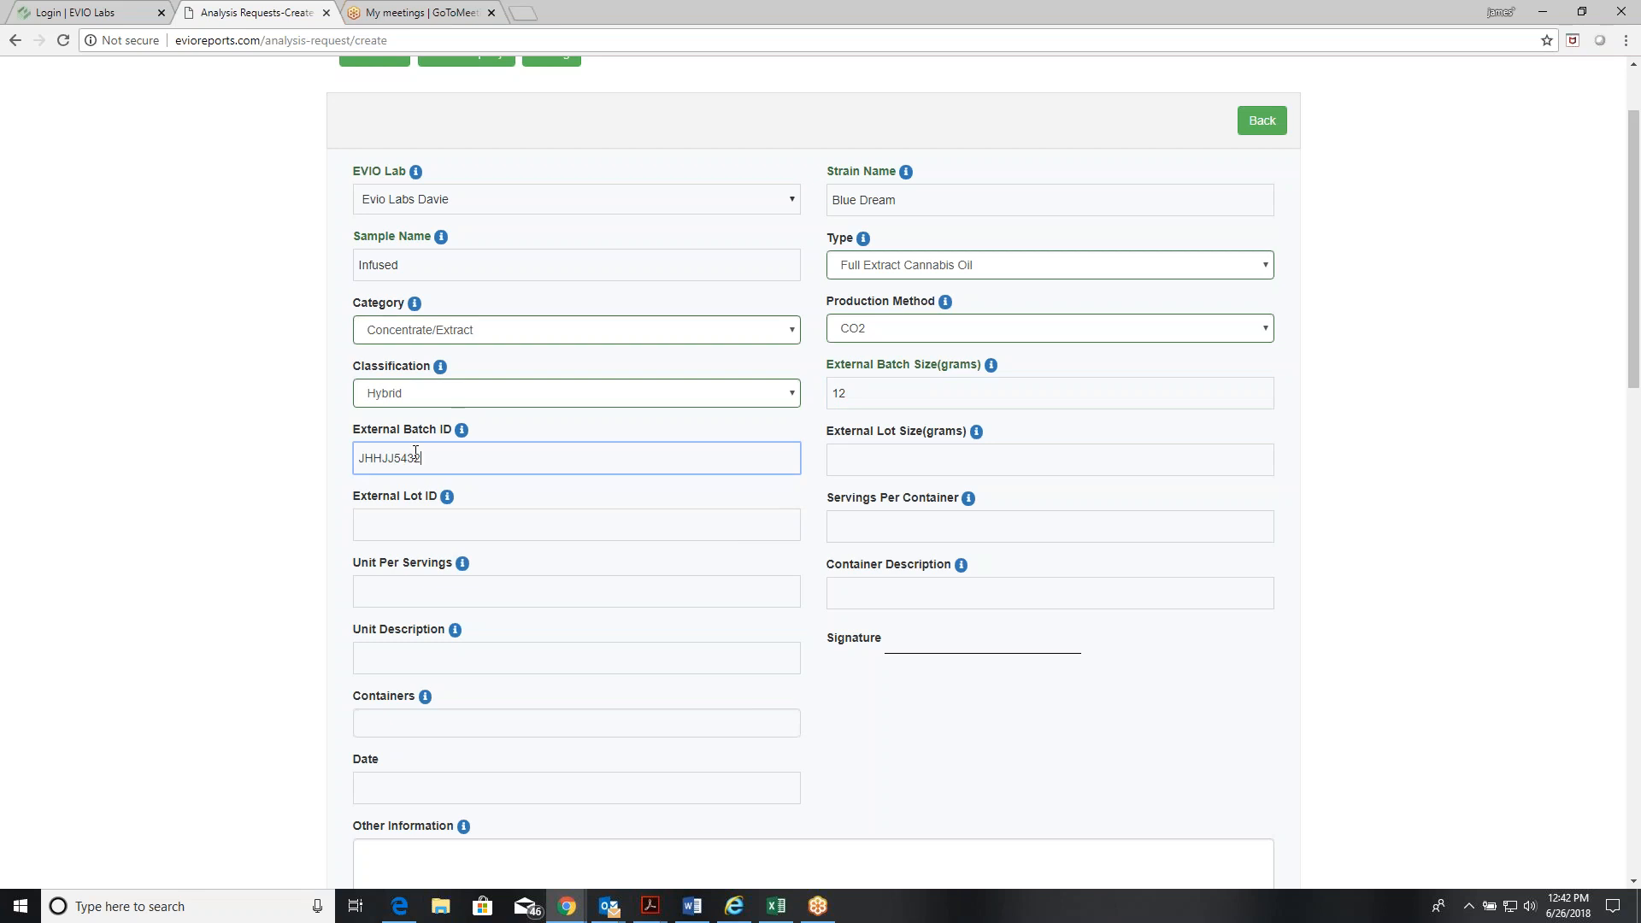
text(0)
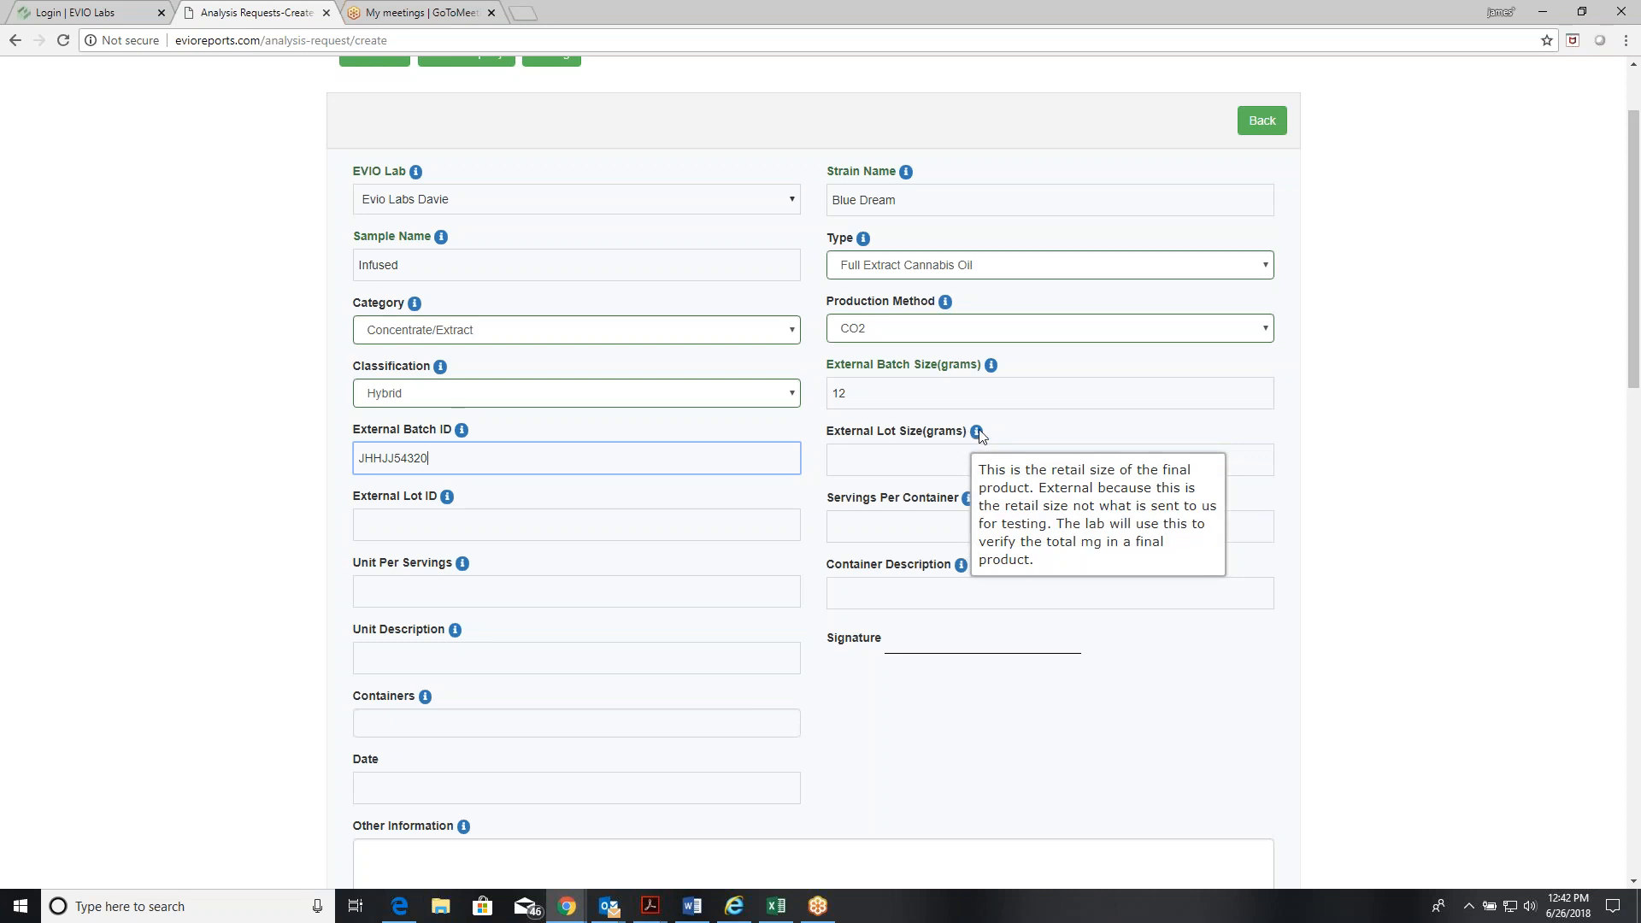
- Set the external lot size to 30 grams and, after reading its help note, the external lot ID to 0001
click(927, 456)
text(30)
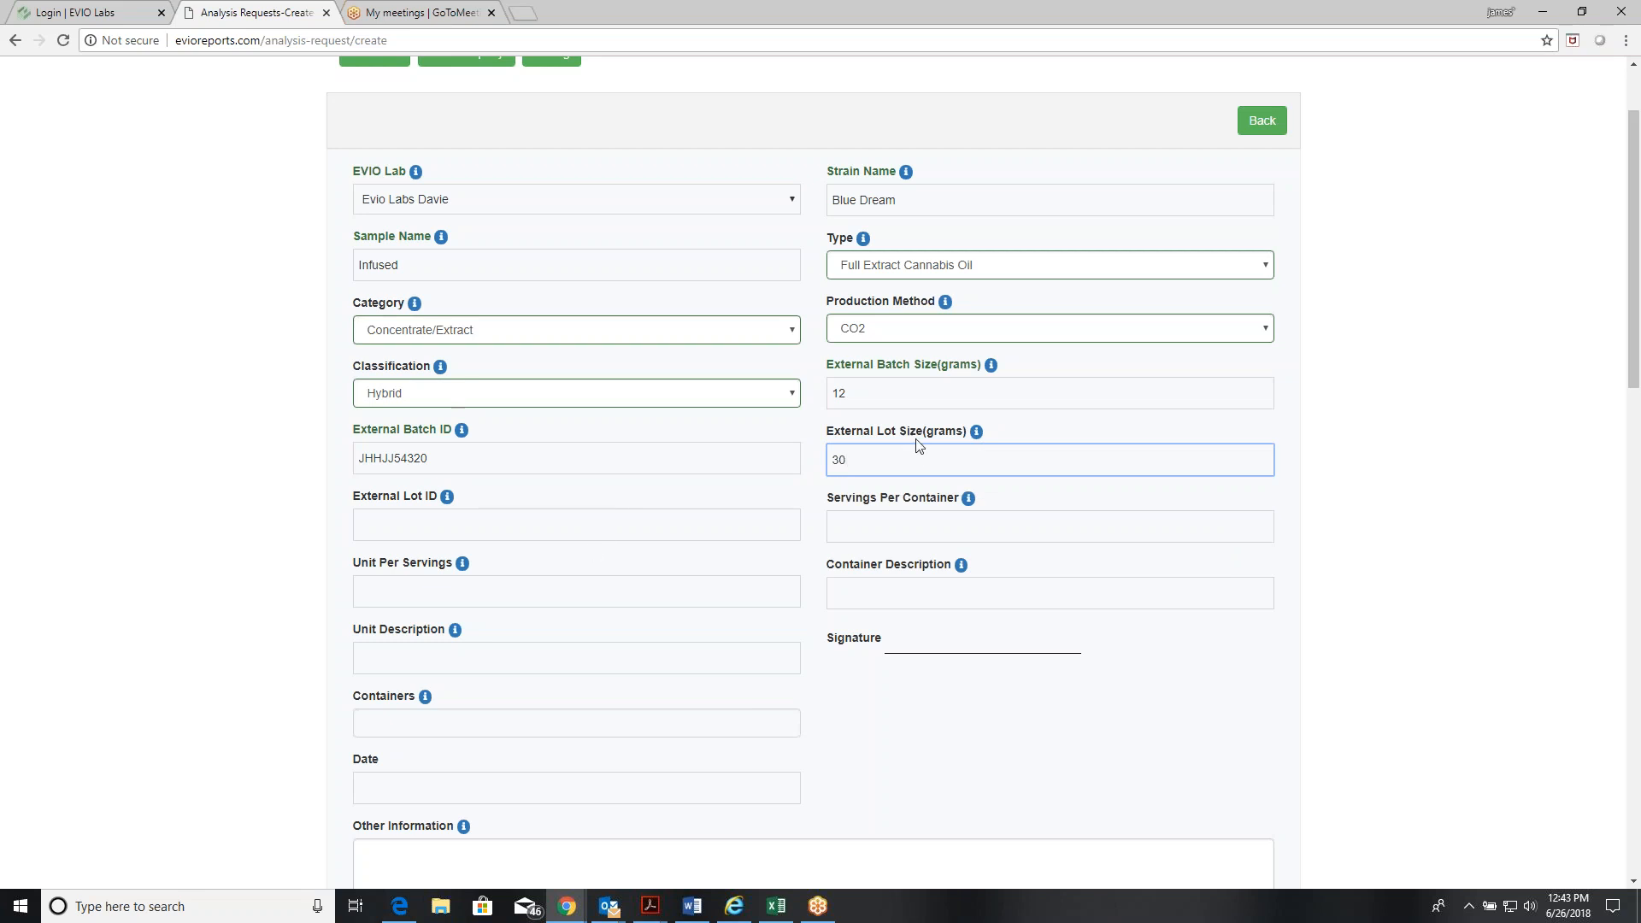
click(451, 515)
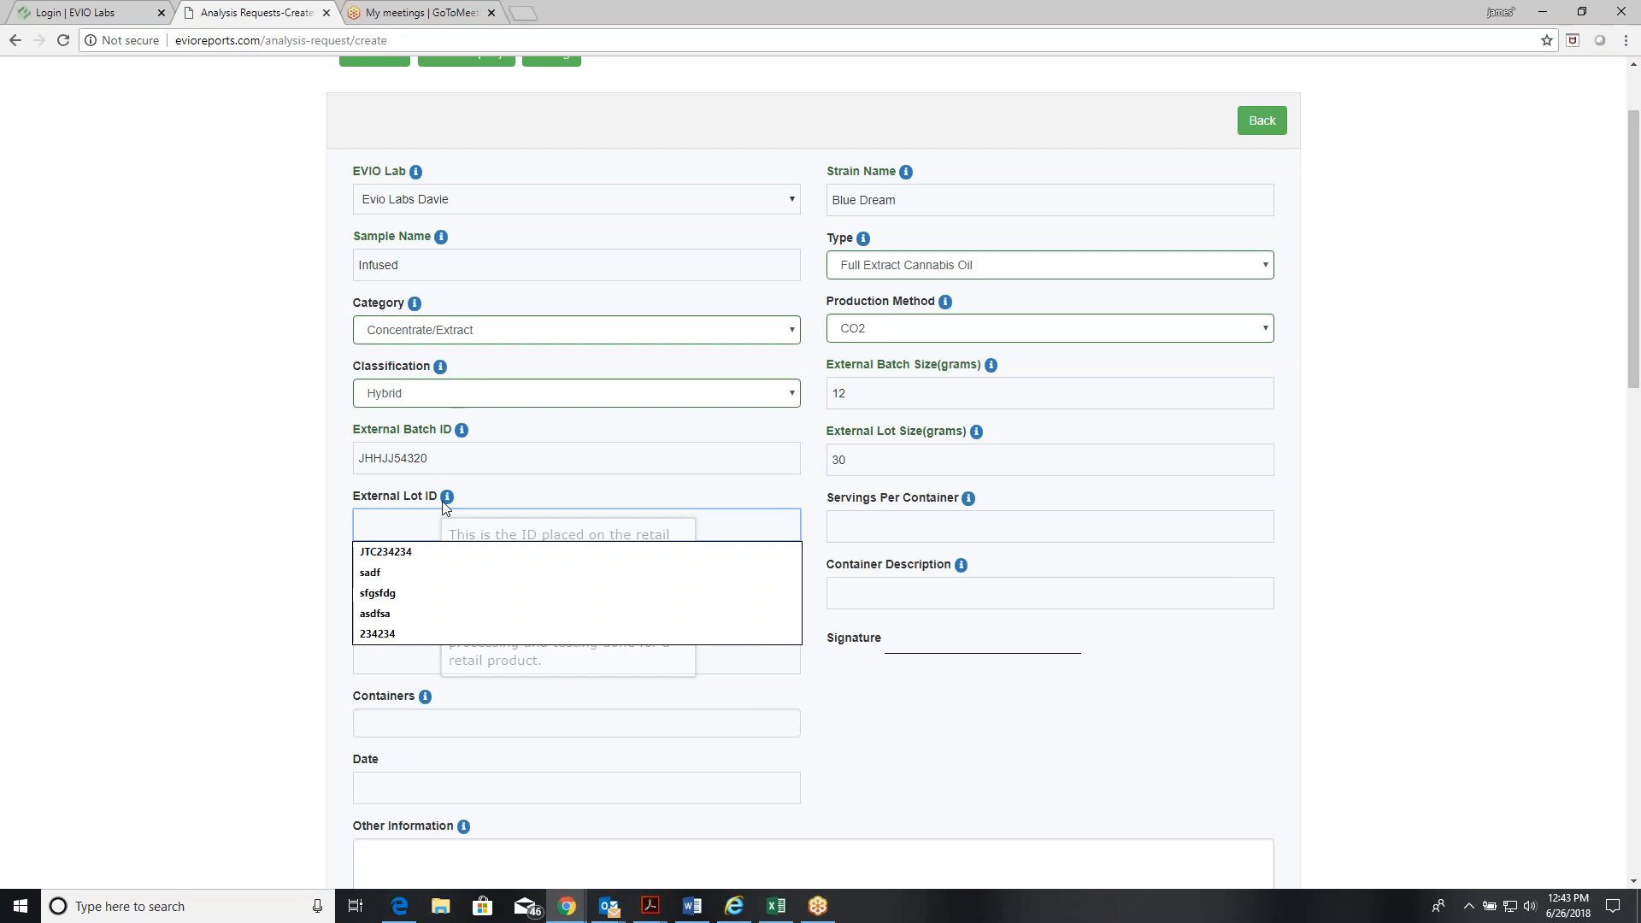
click(469, 482)
mouse_move(447, 498)
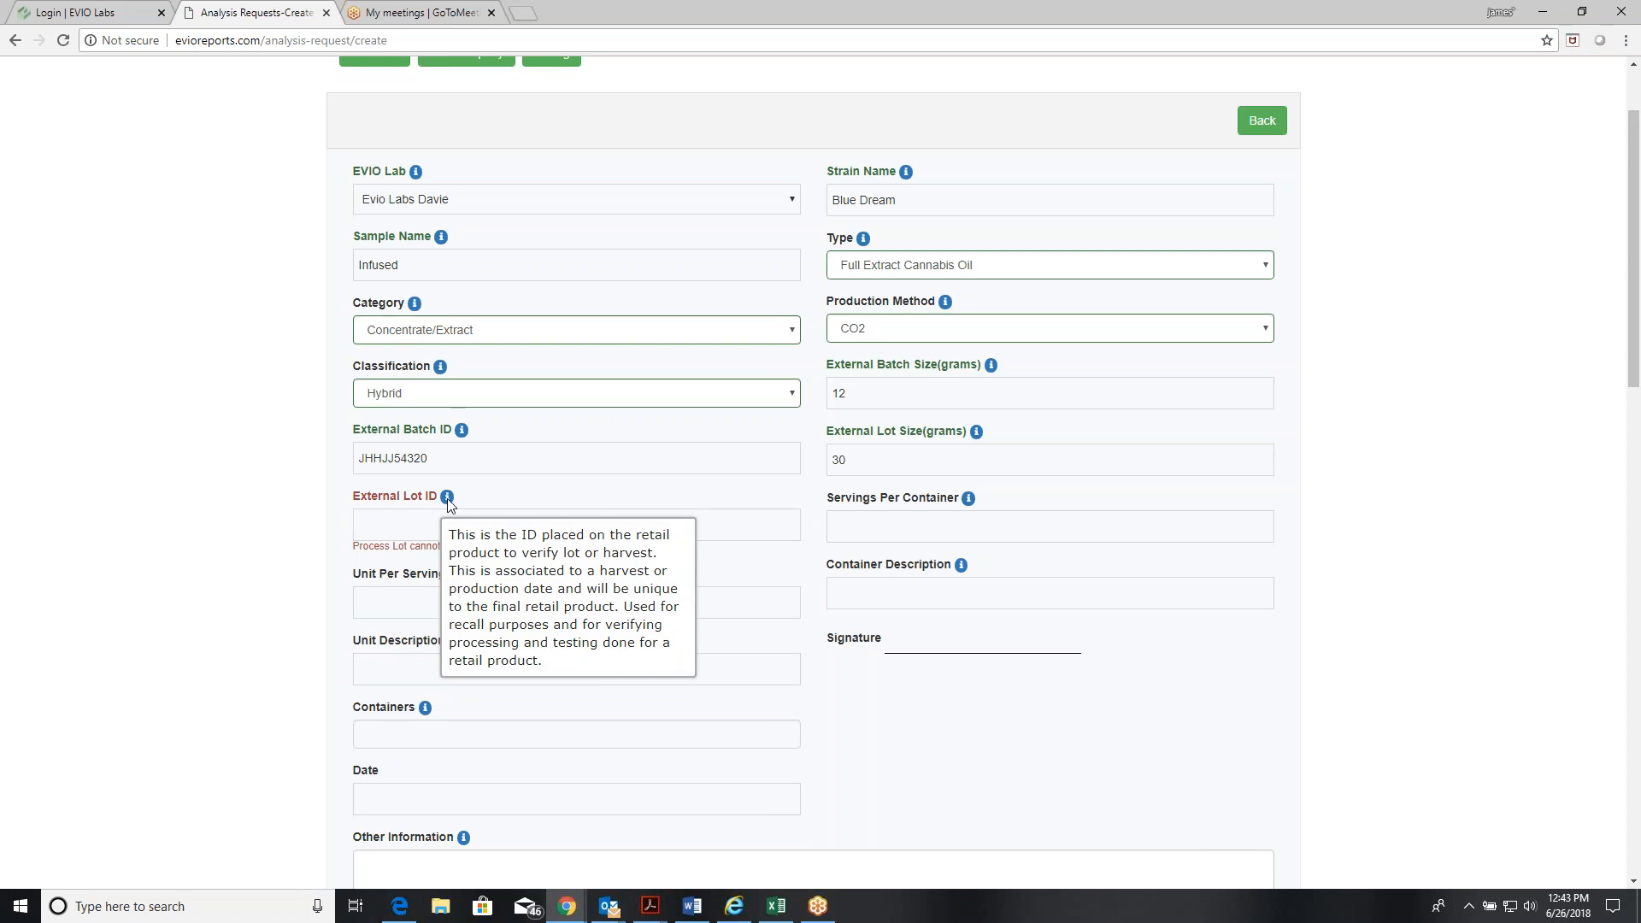
click(411, 521)
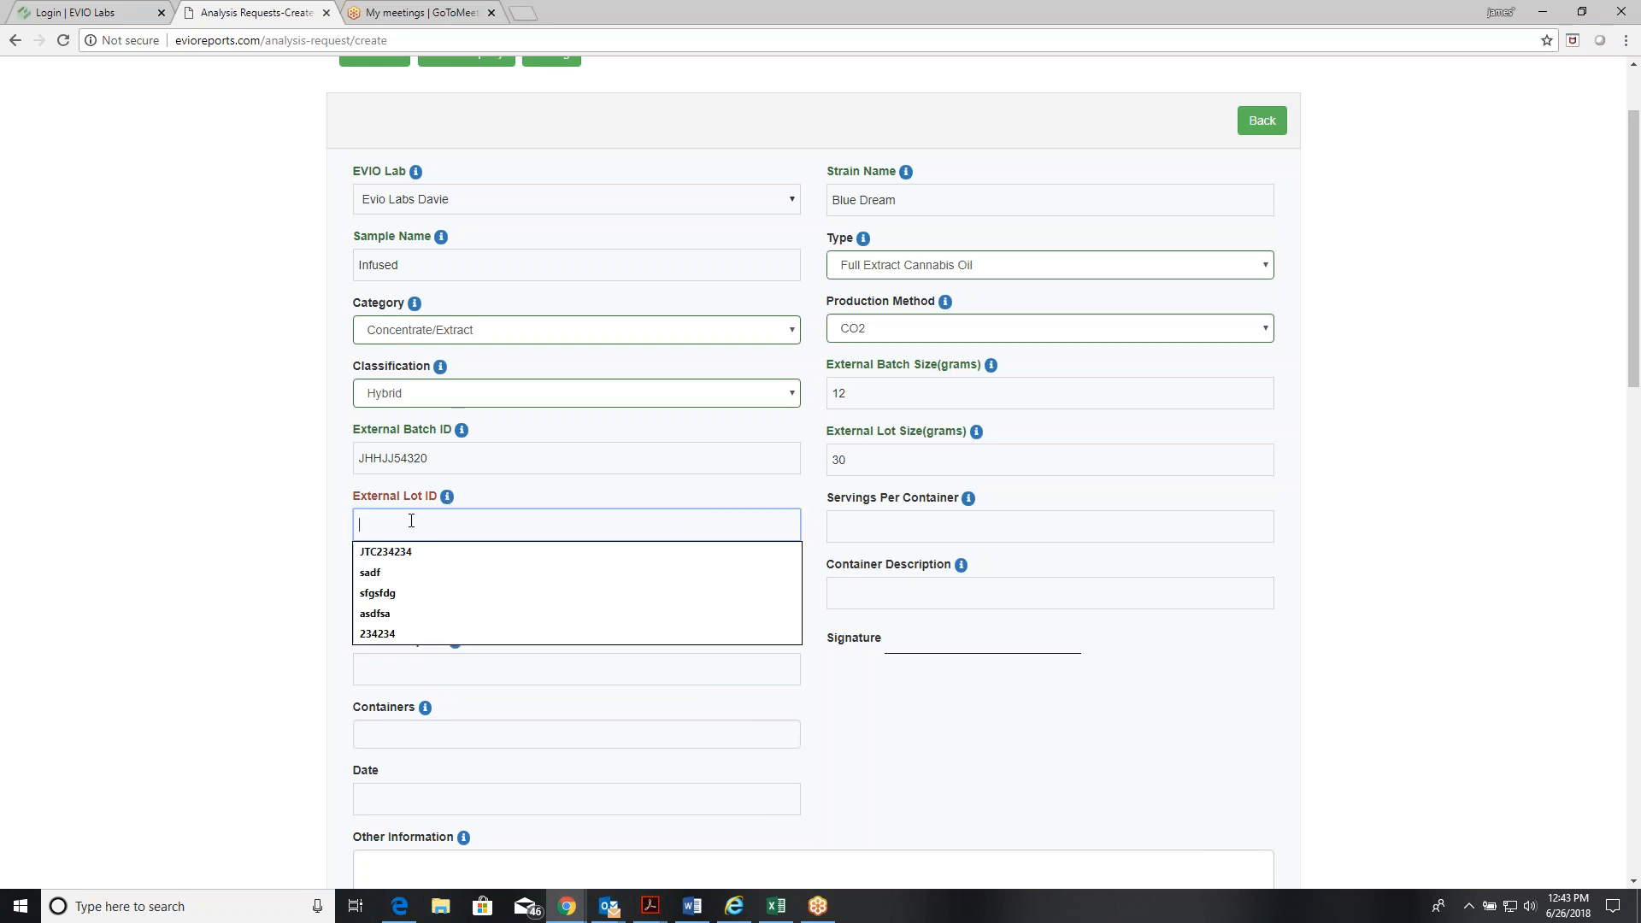
text(0001)
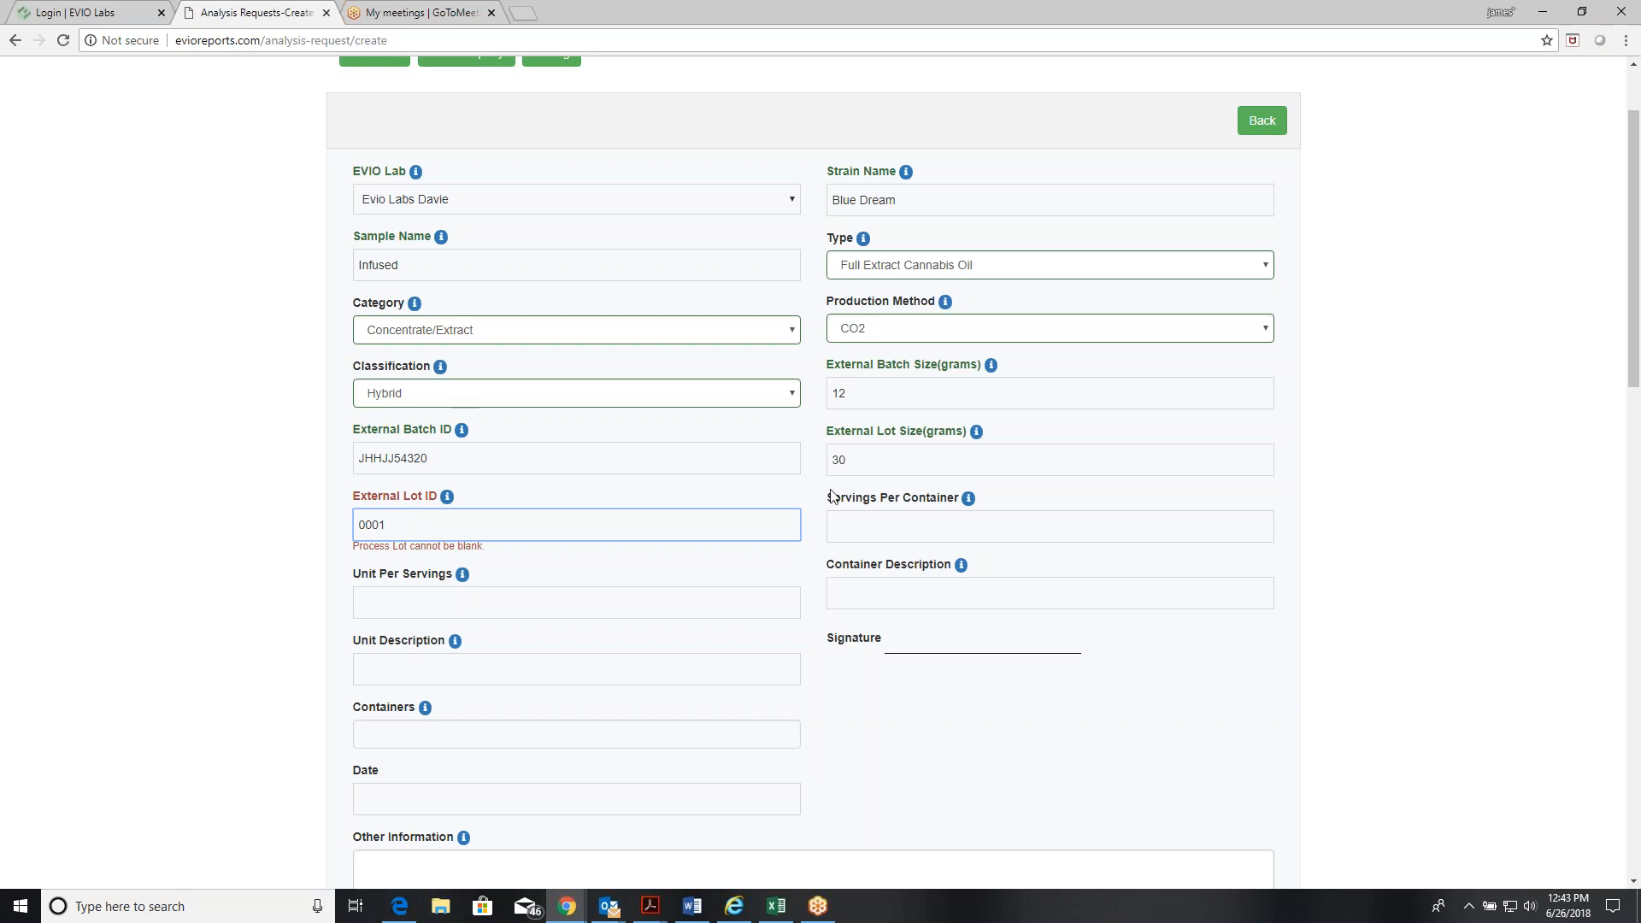
- Read the Servings Per Container help note and set the servings per container to 100
mouse_move(969, 499)
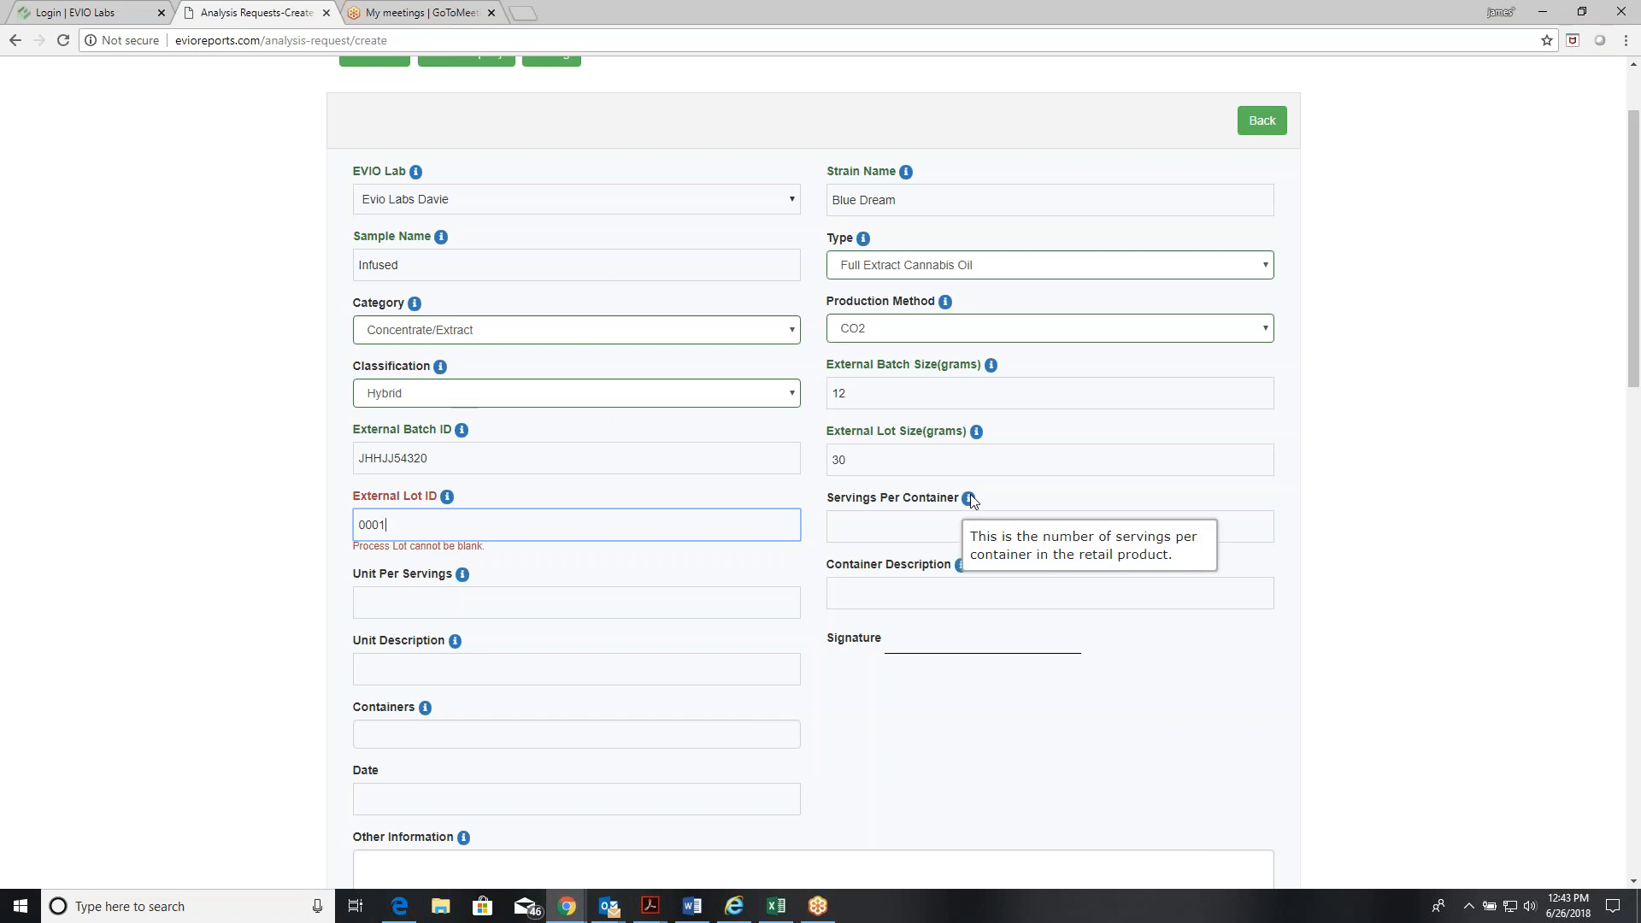
click(931, 526)
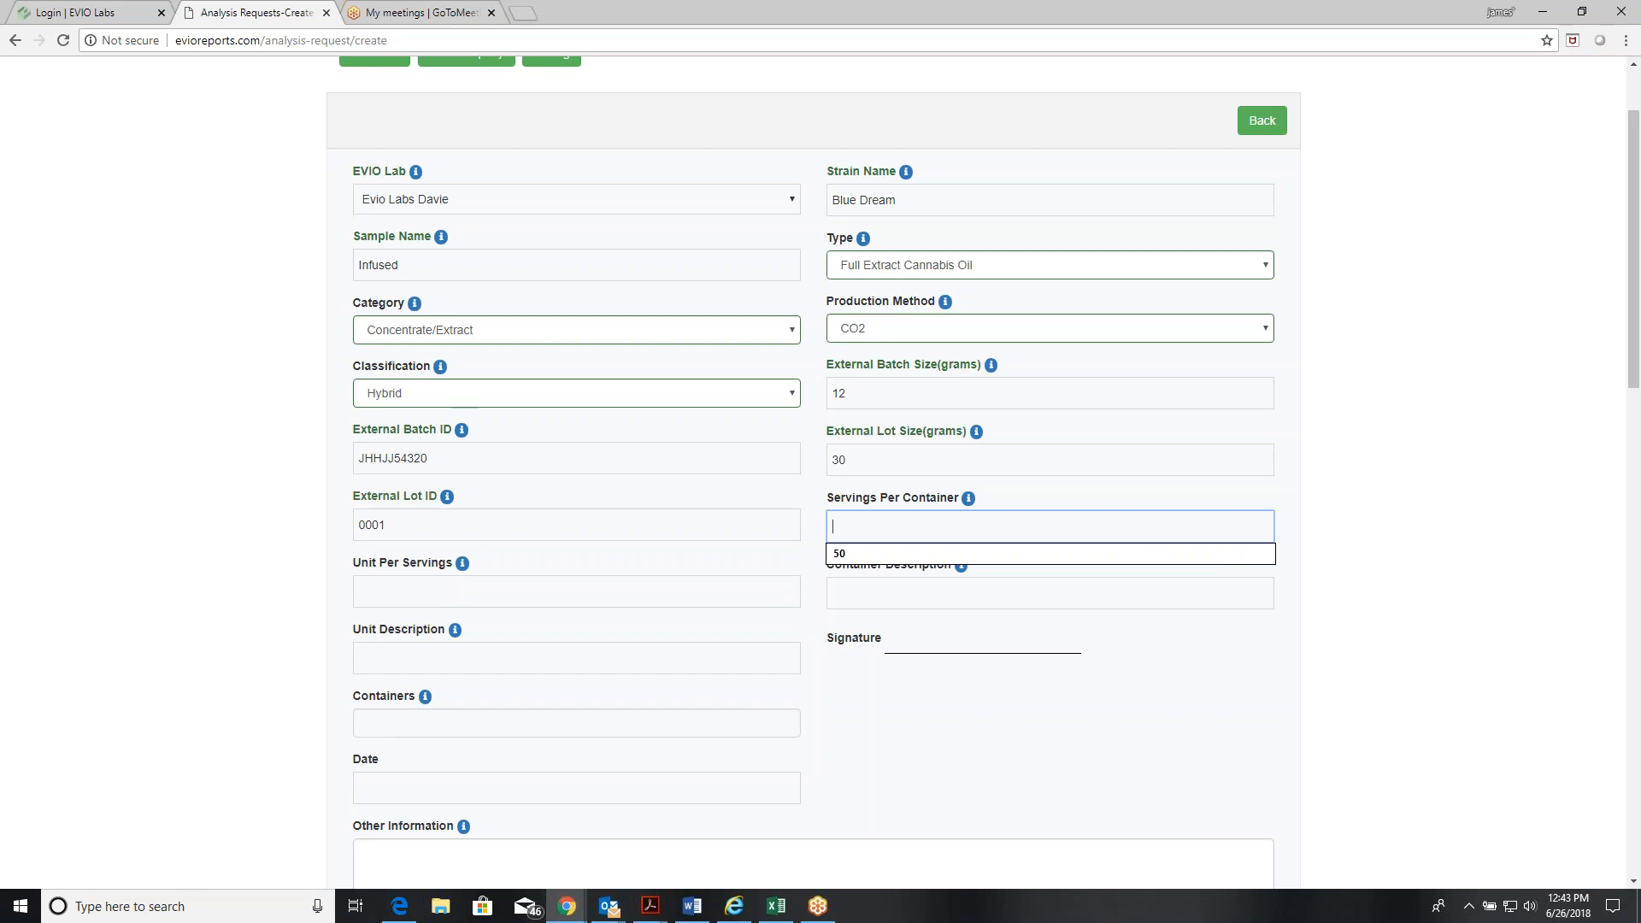
text(1)
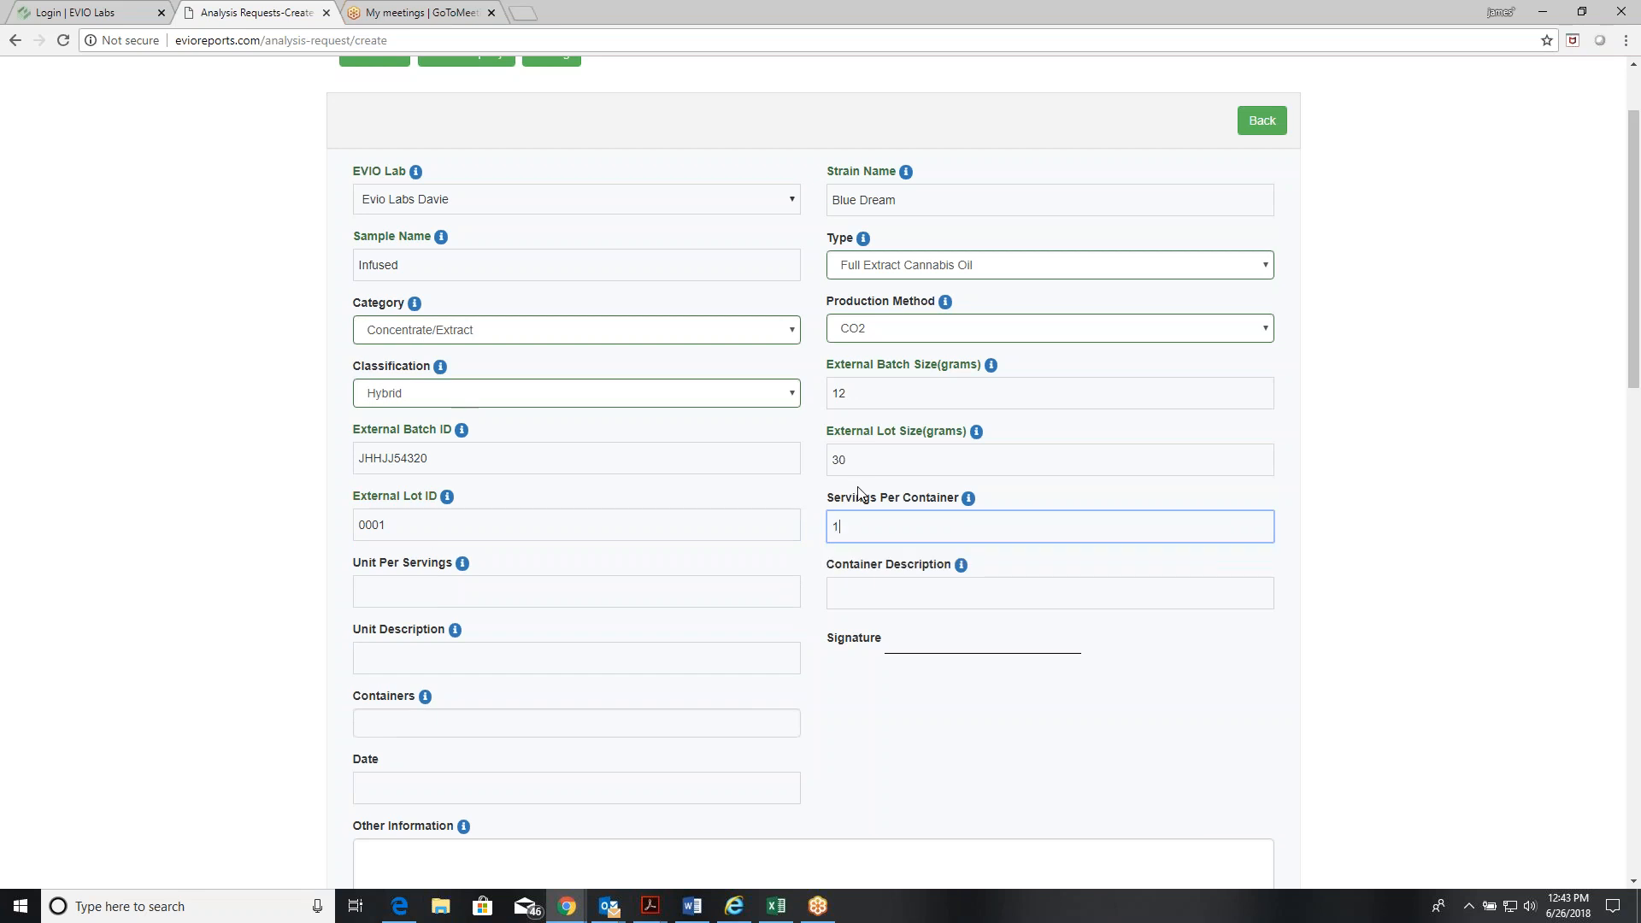
drag(865, 525, 760, 536)
text(100)
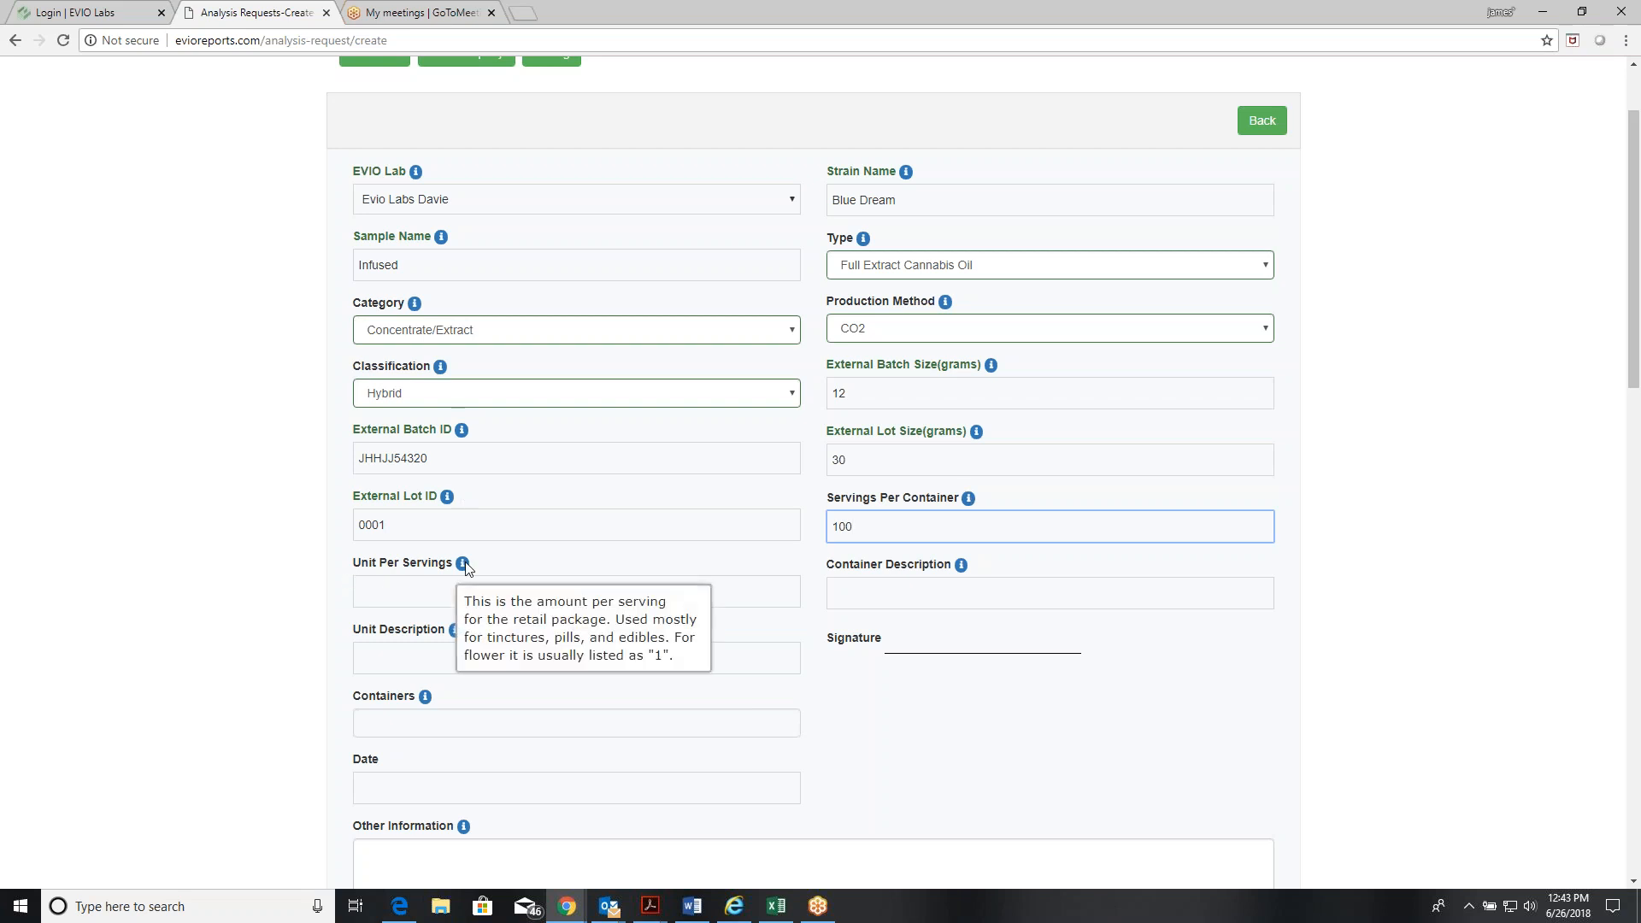
- Enter 5ml as the sample's unit per servings
click(393, 591)
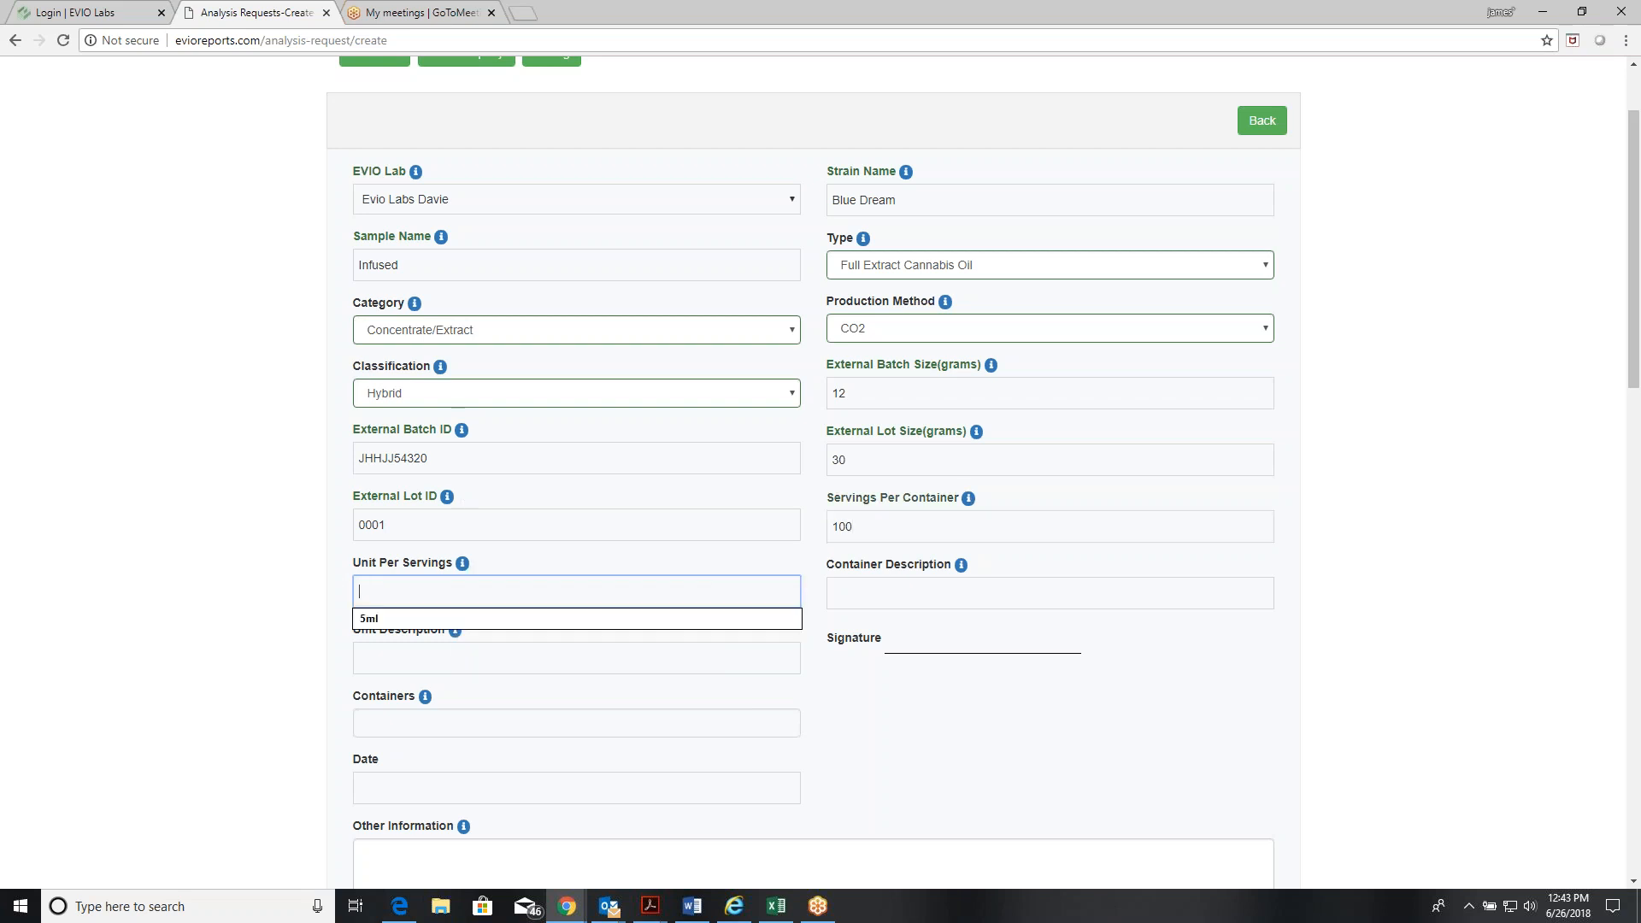
text(5ml)
click(530, 528)
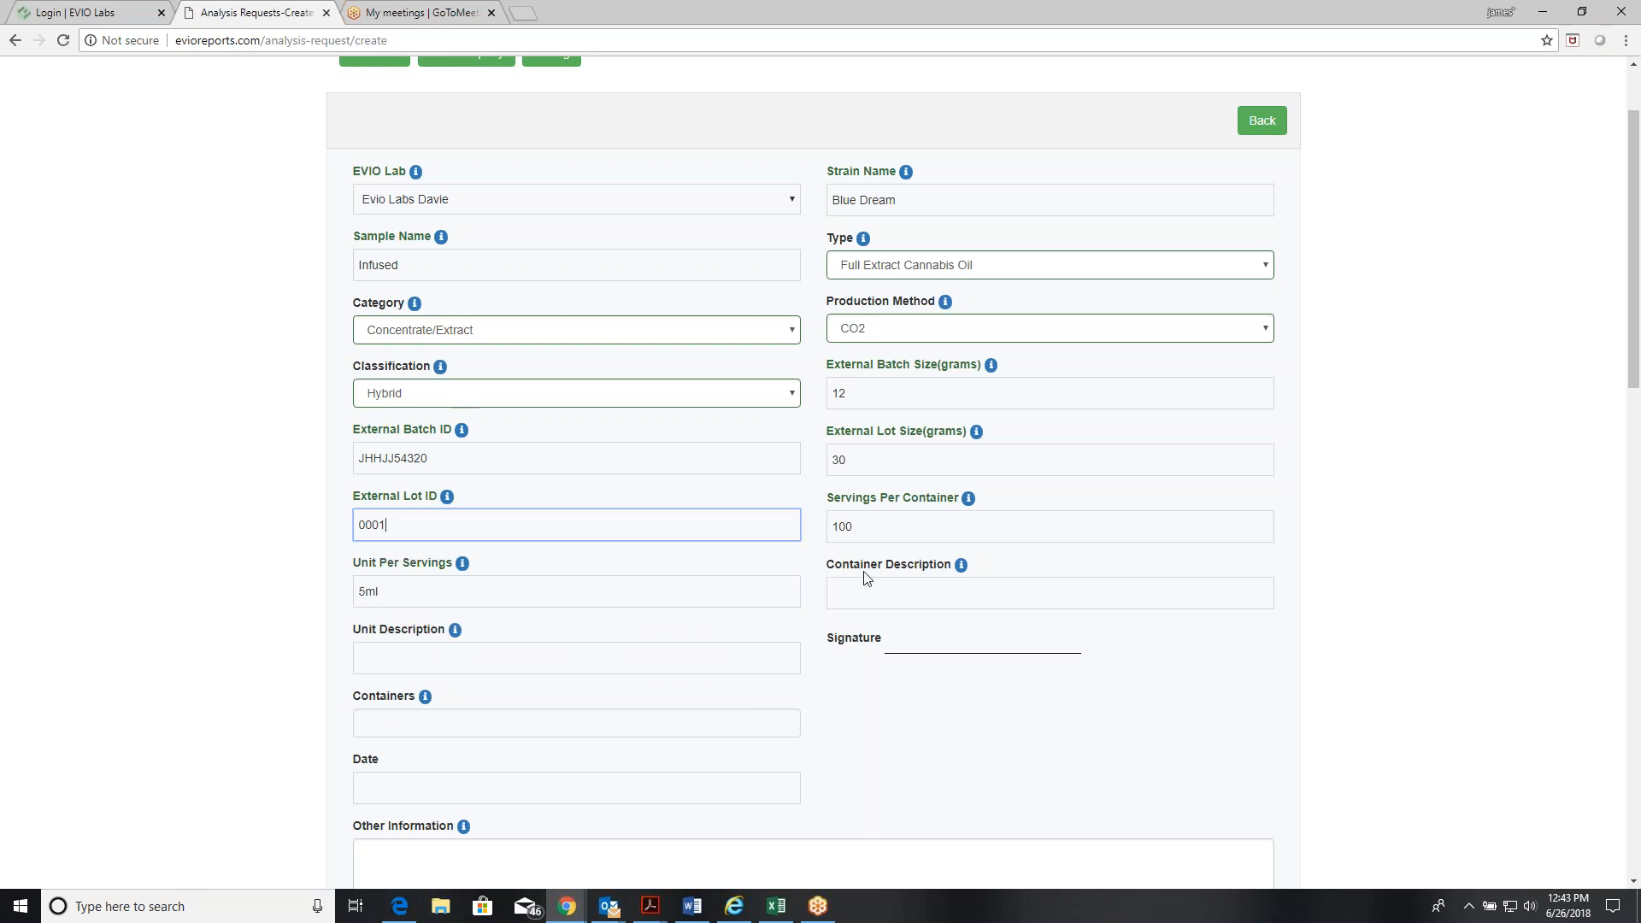
- Enter "50ml tube" as the container description
click(894, 592)
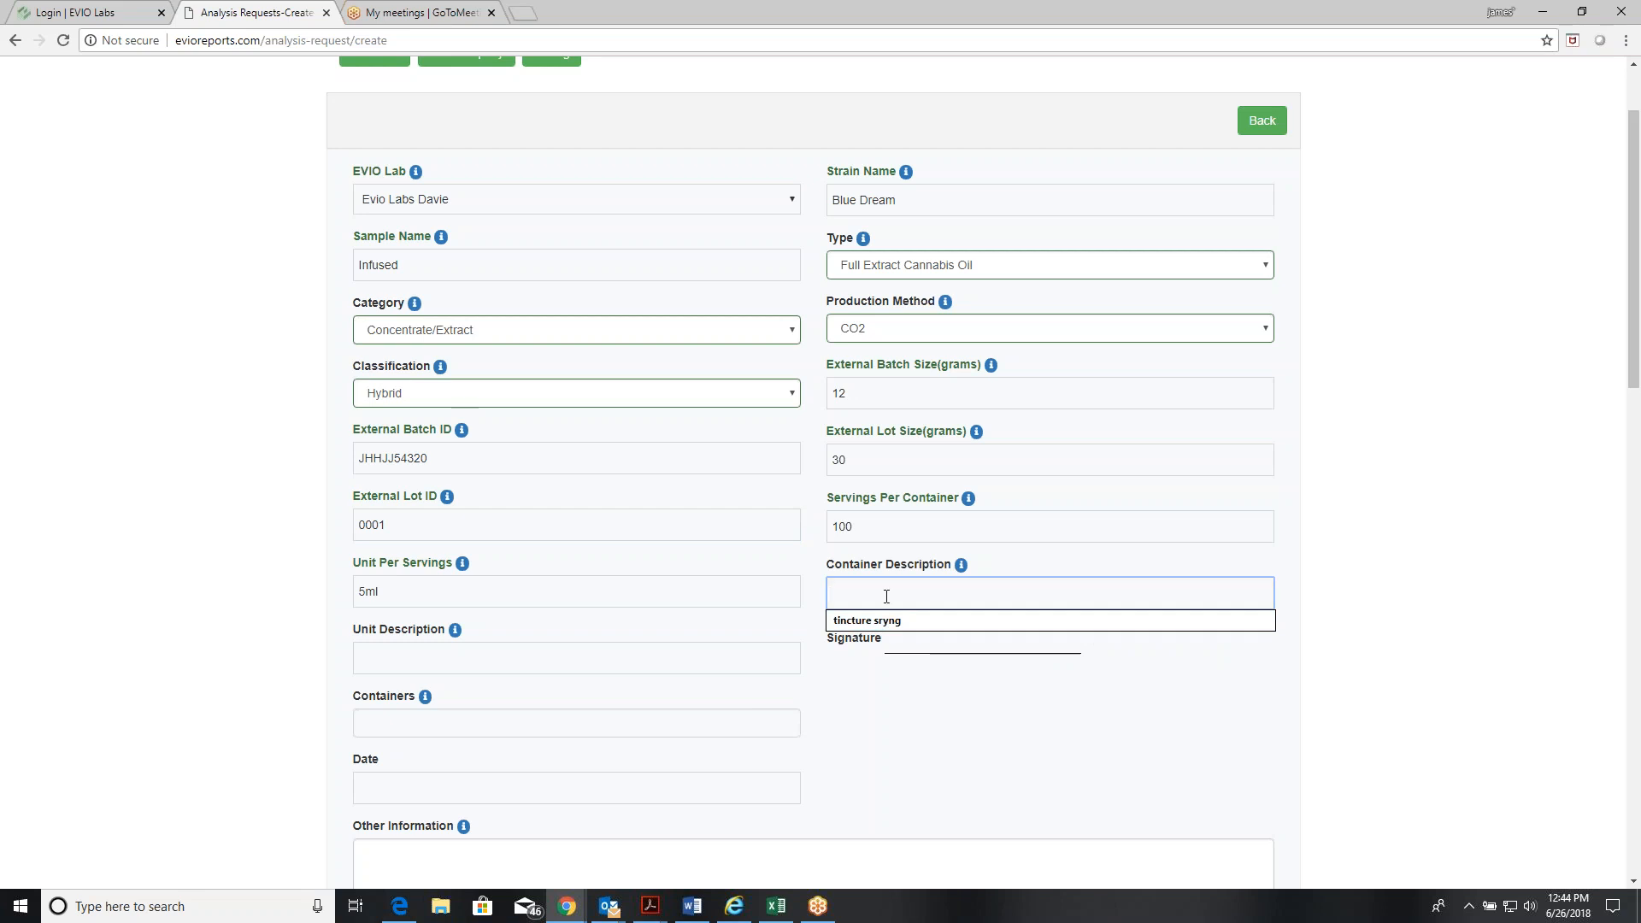
text(50ml)
text( tub)
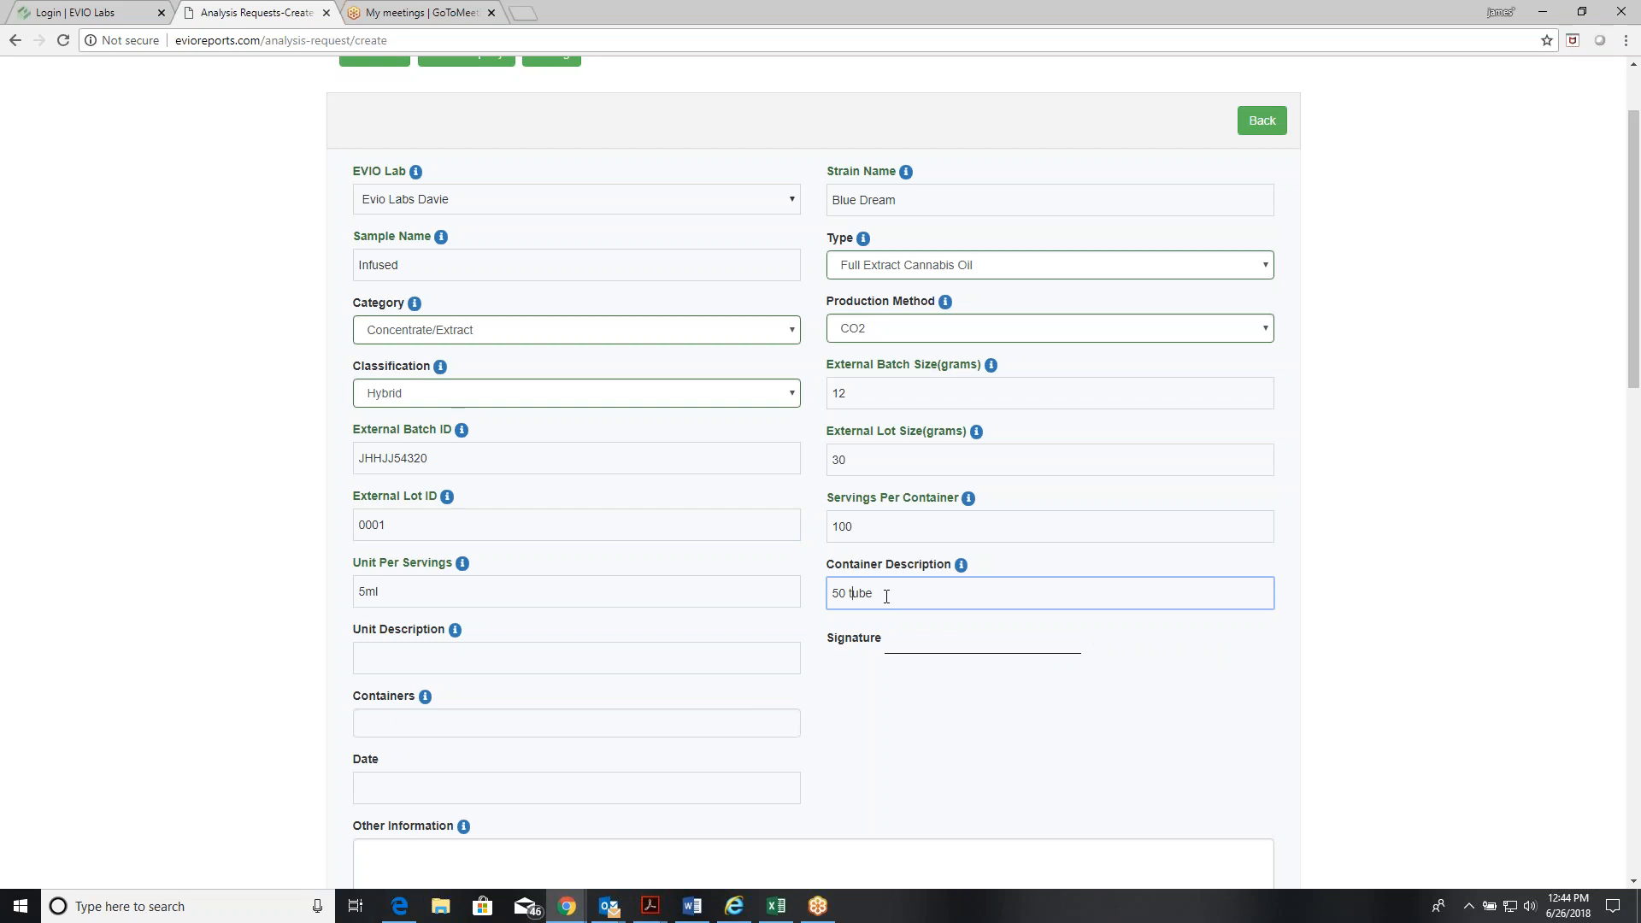
text(e)
key(Left)
key(Left)
key(Left)
key(Left)
key(Left)
text(ml)
- Read the Unit Description help note and enter "drop" as the unit description
mouse_move(456, 634)
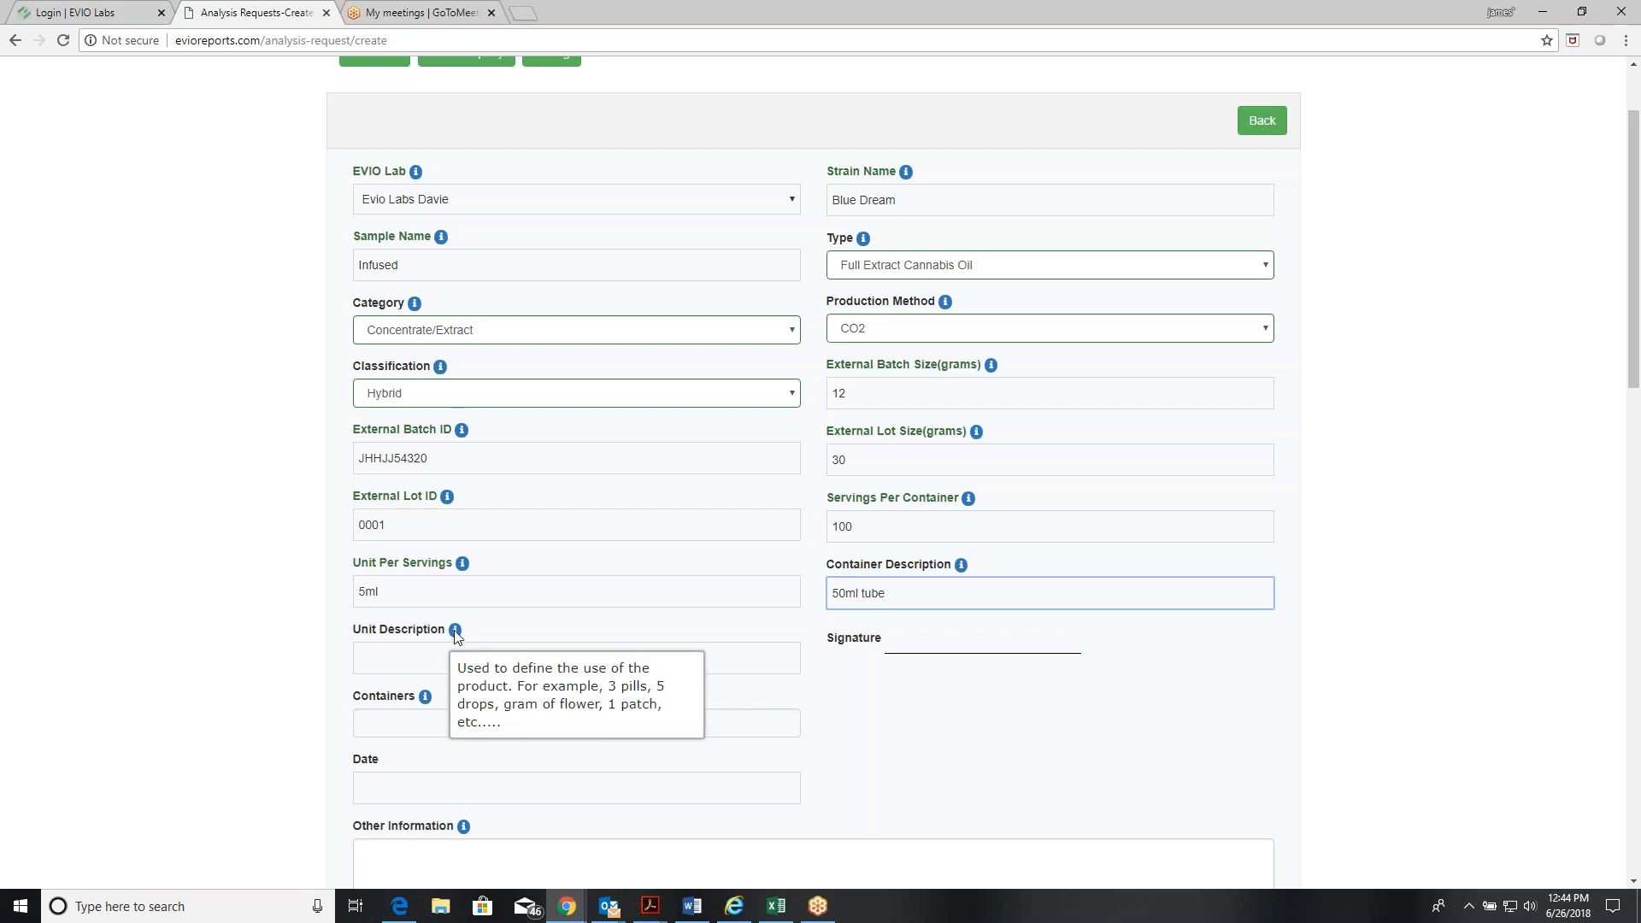
click(415, 658)
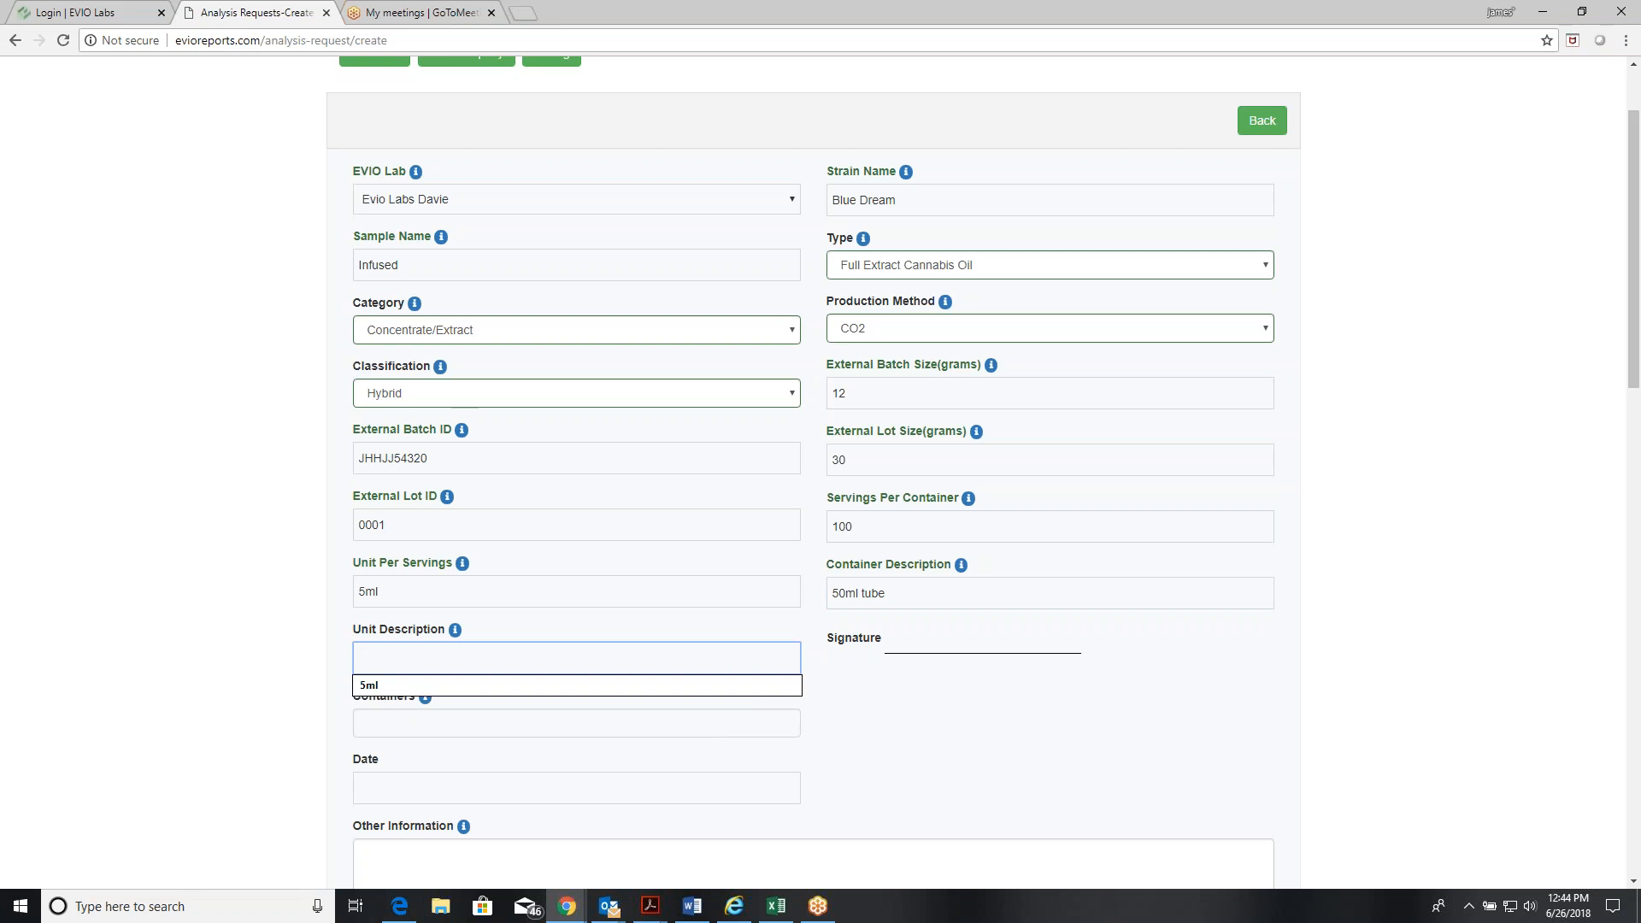
text(drop)
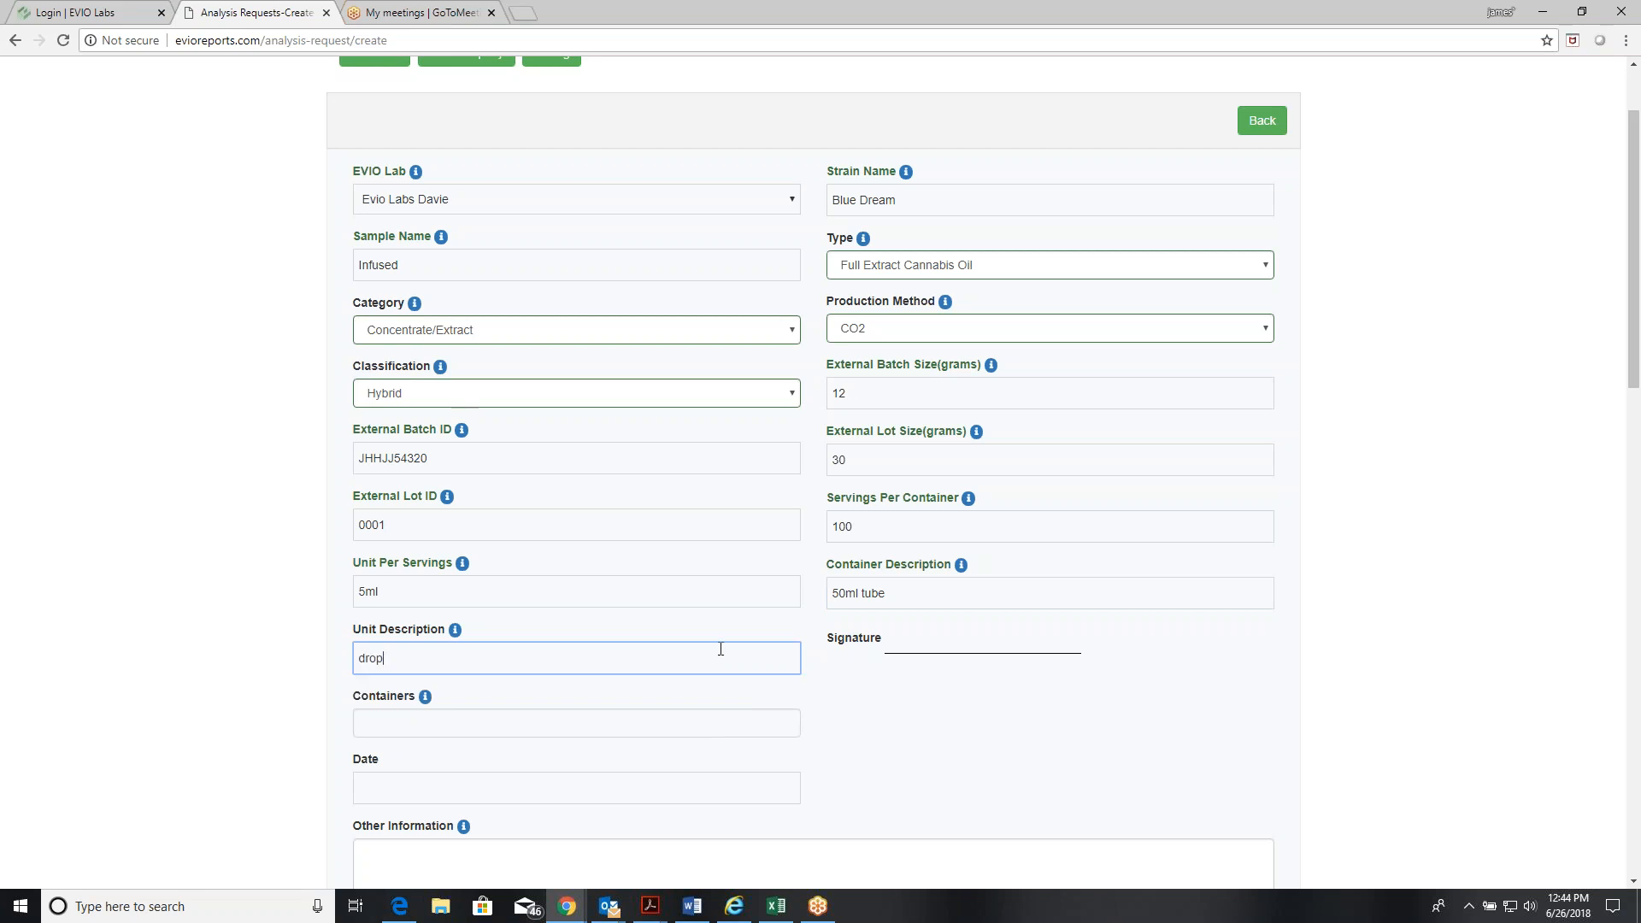
- Draw a freehand signature in the signature pad and save it to the request
click(974, 640)
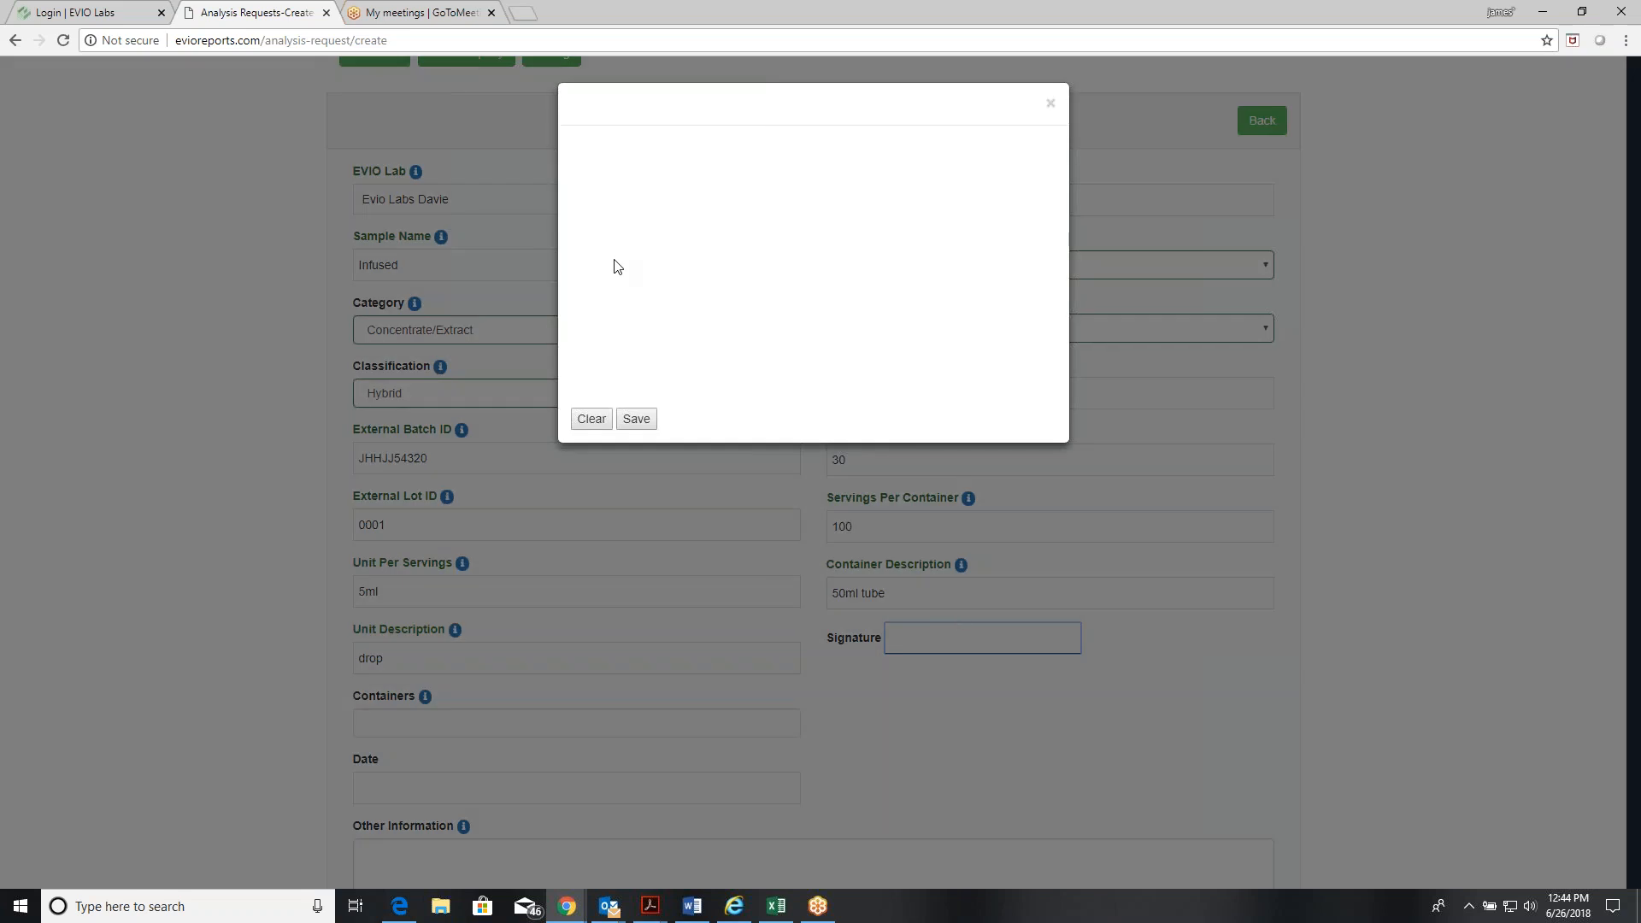
mouse_move(634, 288)
mouse_down()
mouse_move(731, 235)
mouse_move(820, 255)
mouse_move(783, 256)
mouse_up()
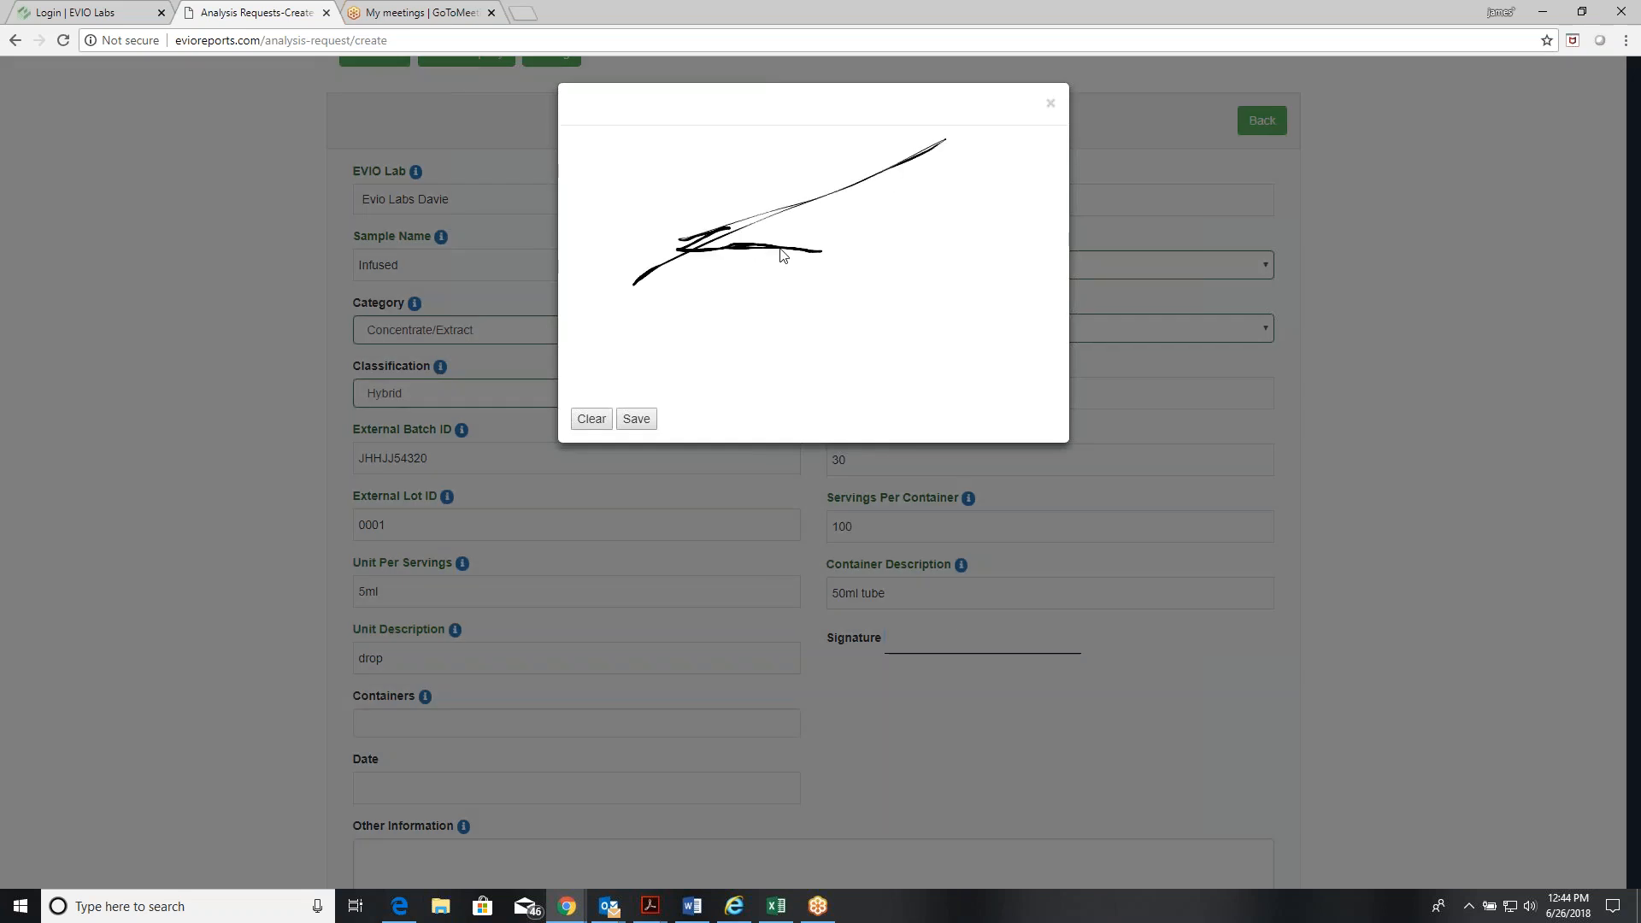
click(637, 418)
- Set the request date to 2018-05-29 and the number of containers to 1
scroll(683, 533, down, 3)
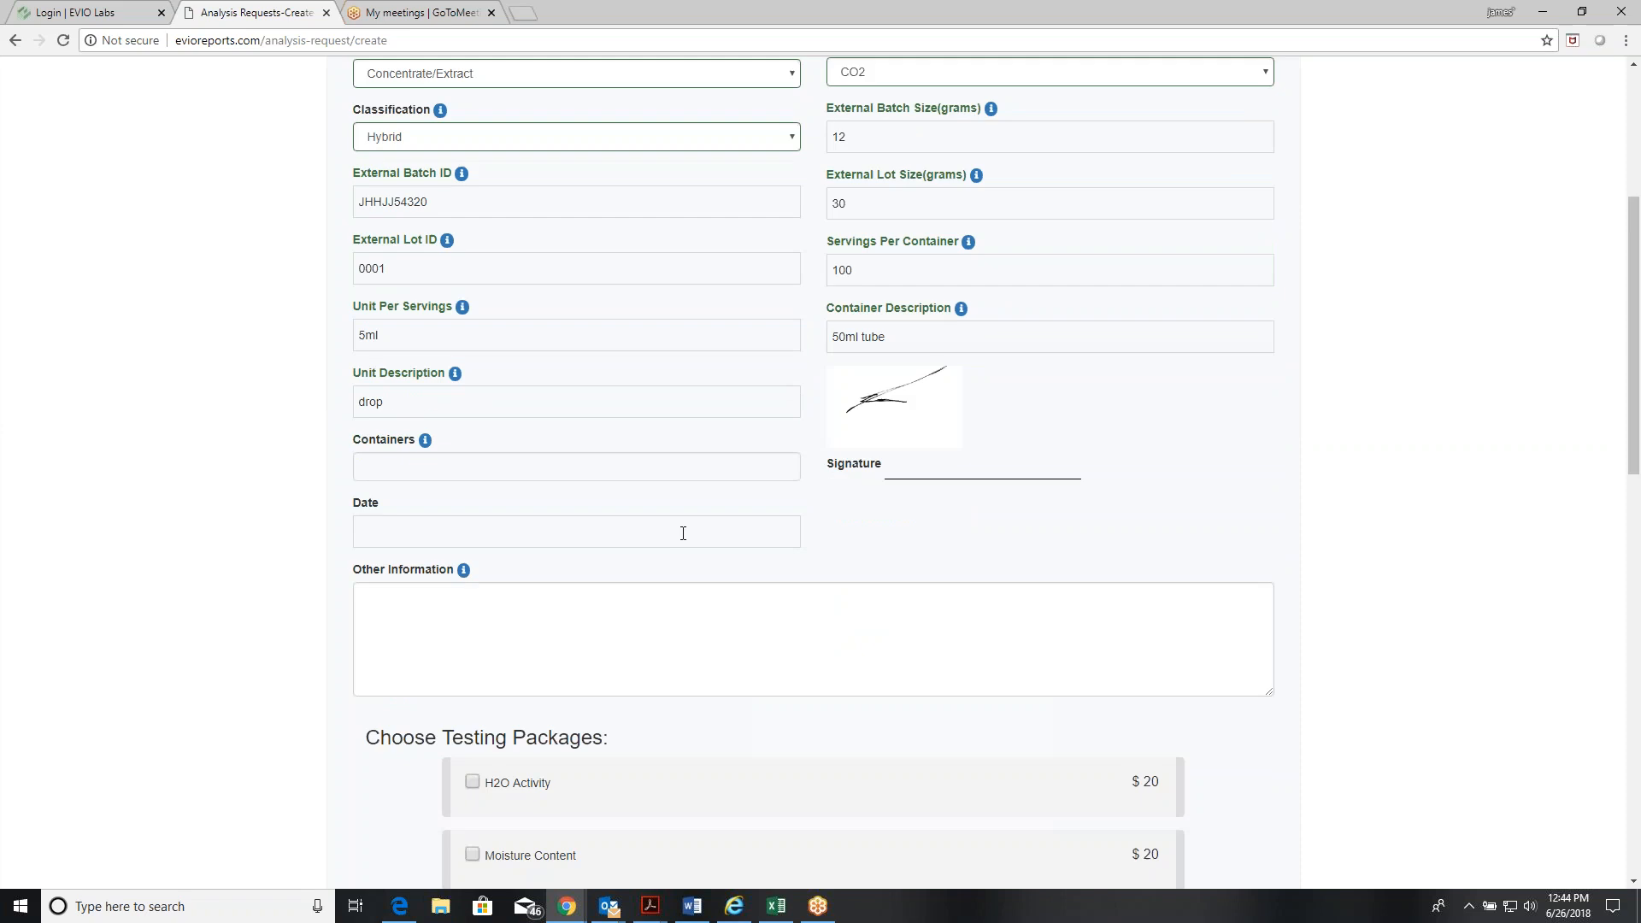
click(470, 540)
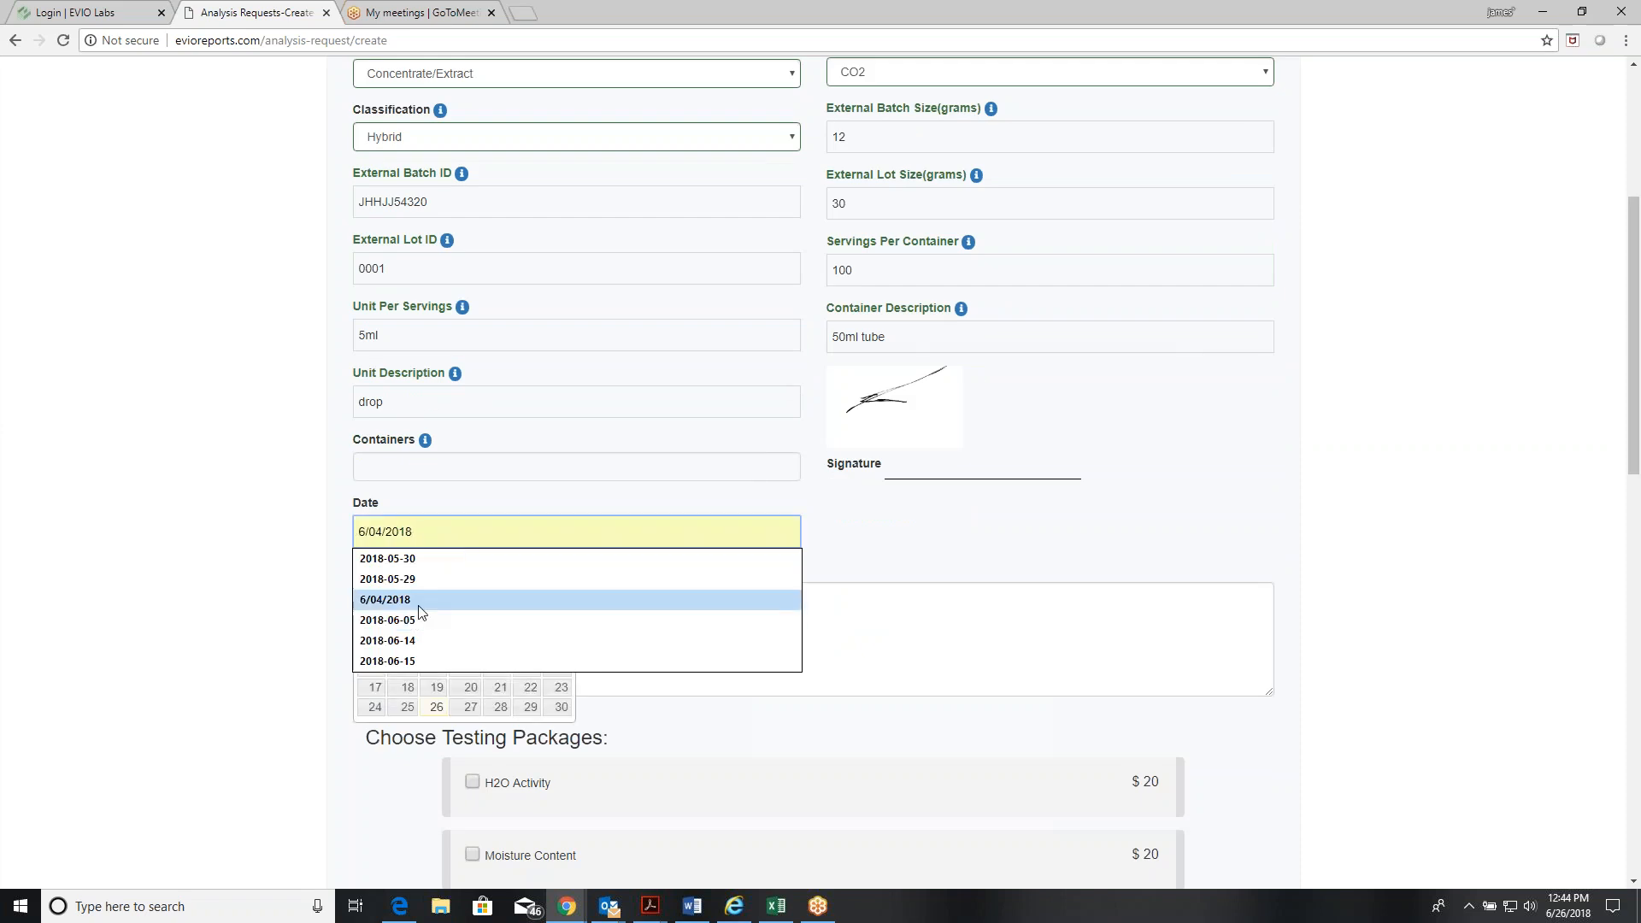
click(440, 579)
click(437, 710)
click(414, 465)
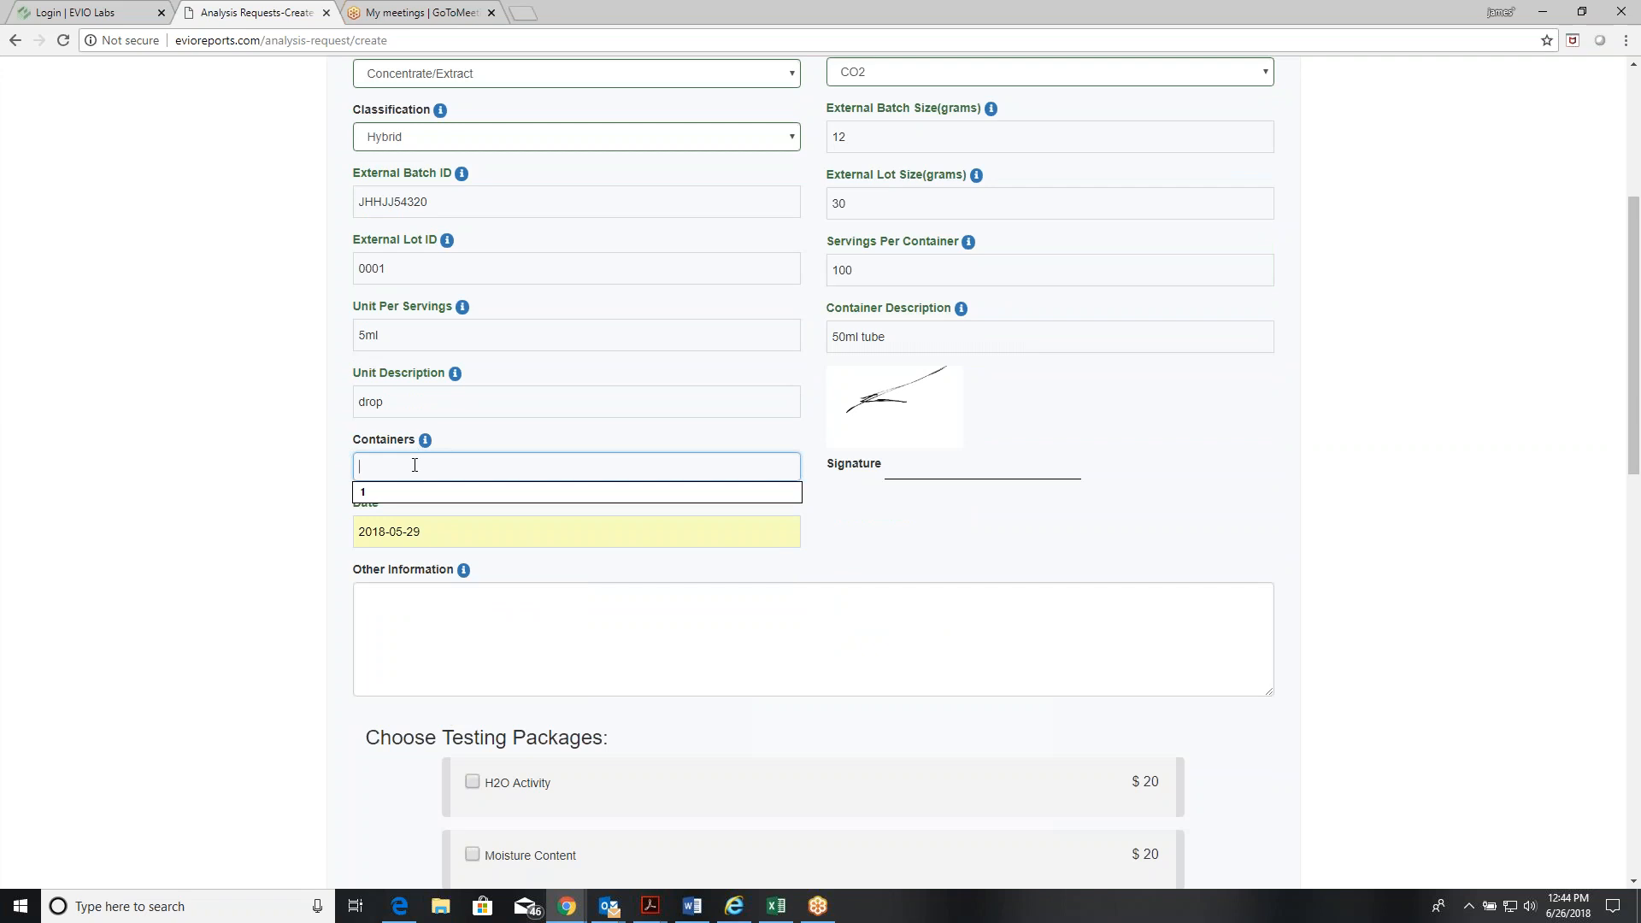
text(5)
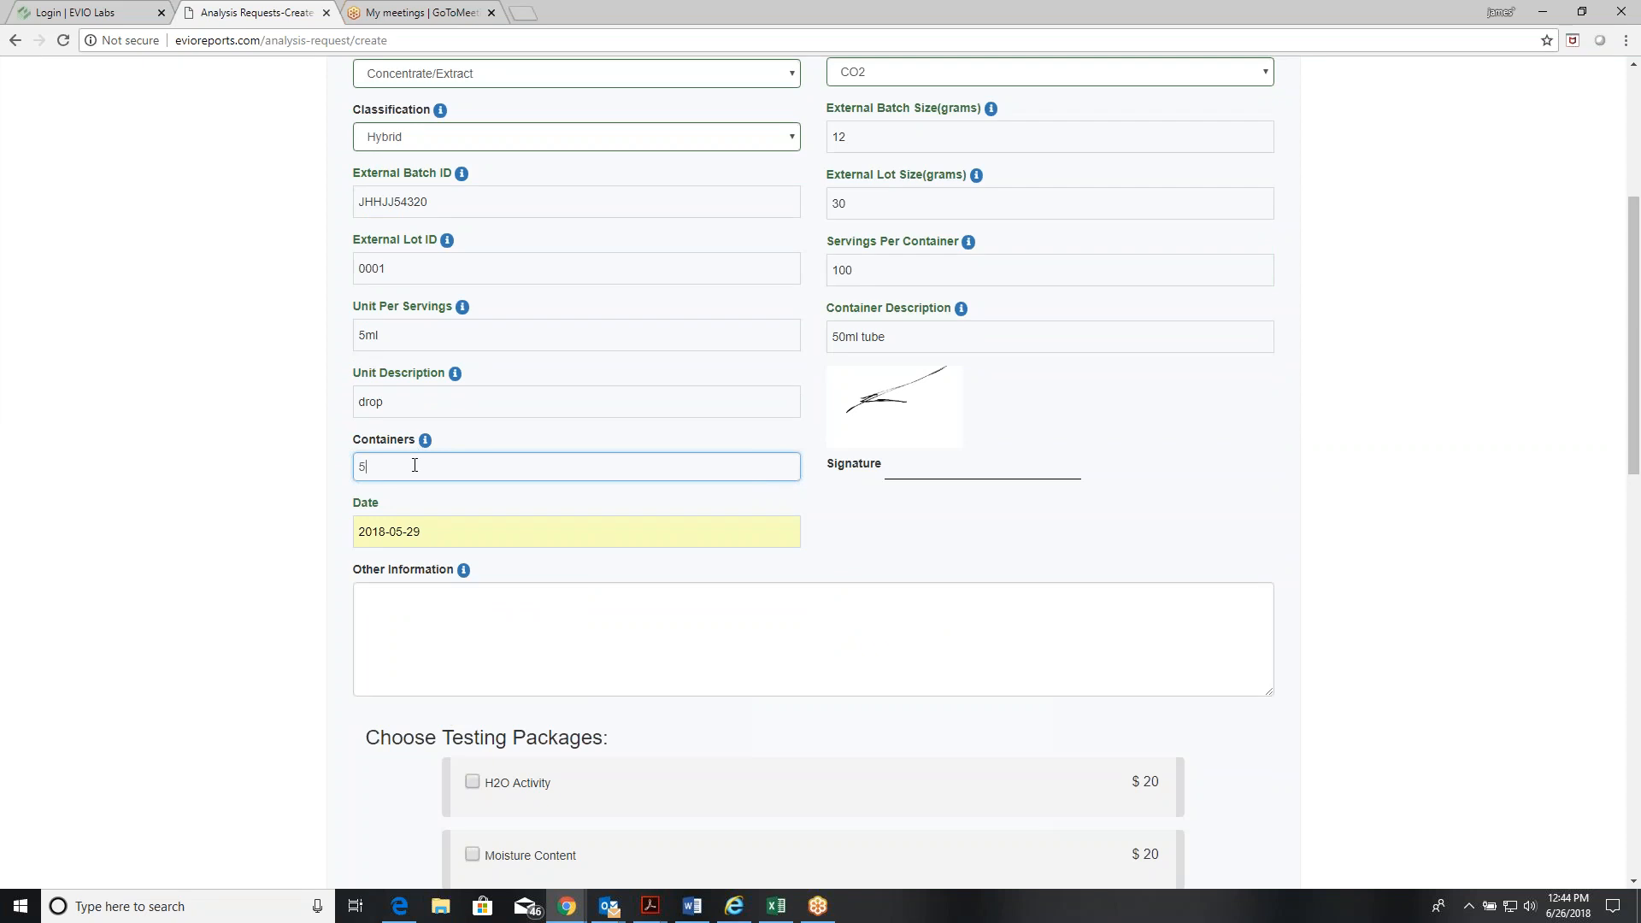
text(1)
click(217, 436)
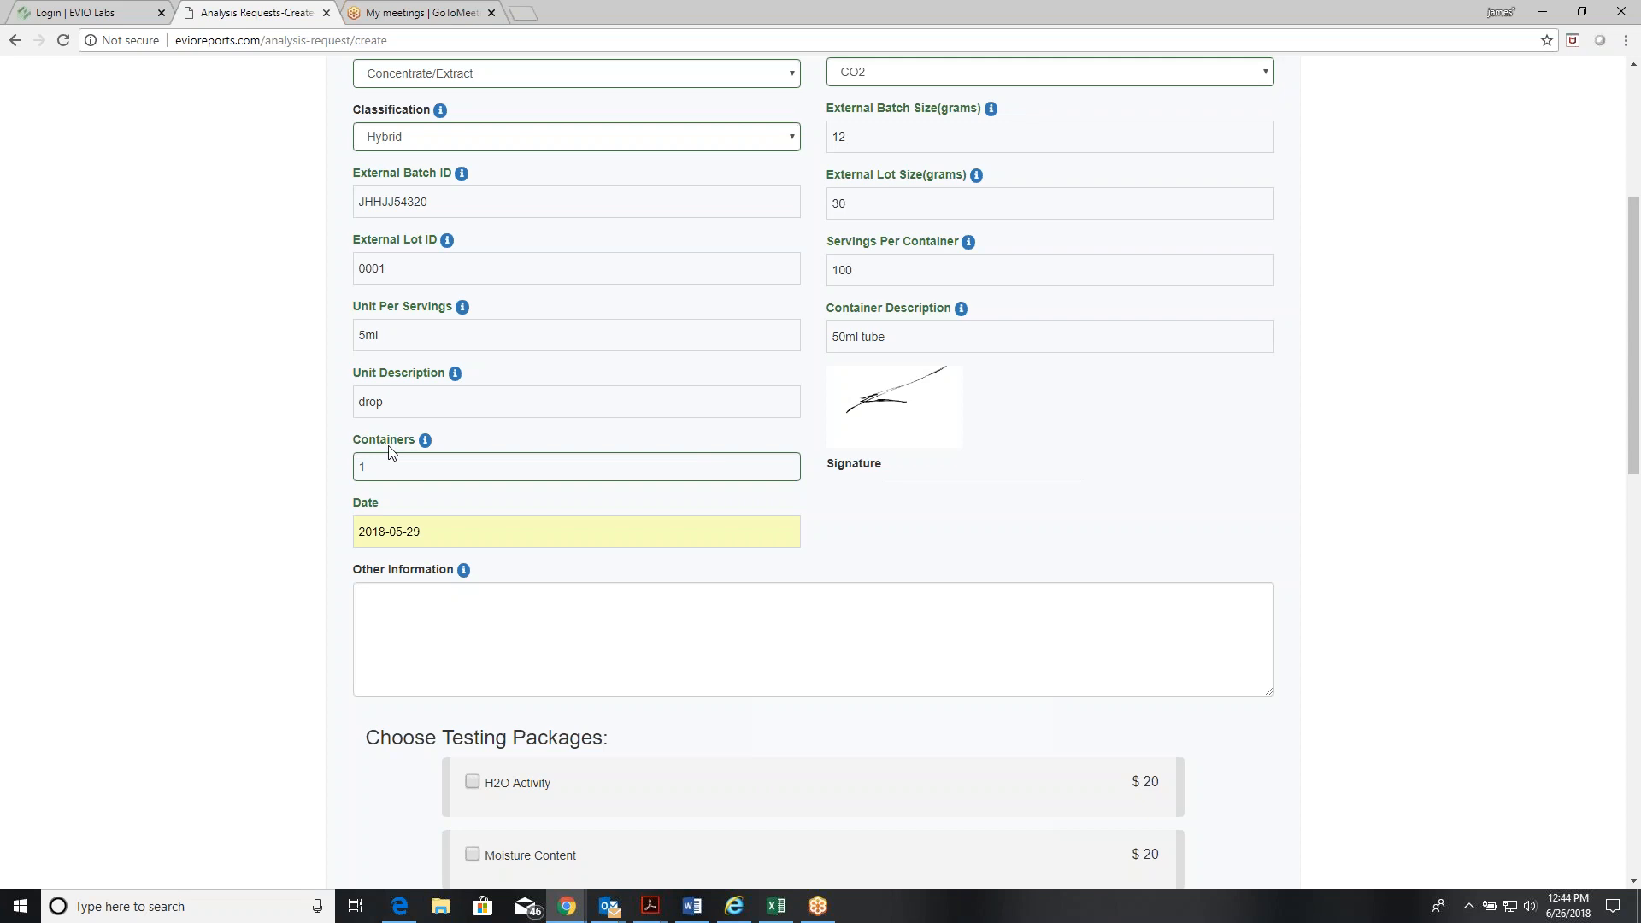
- Enter "Grape seed oil" as the other information and dismiss the Lunch calendar reminder
scroll(338, 457, down, 3)
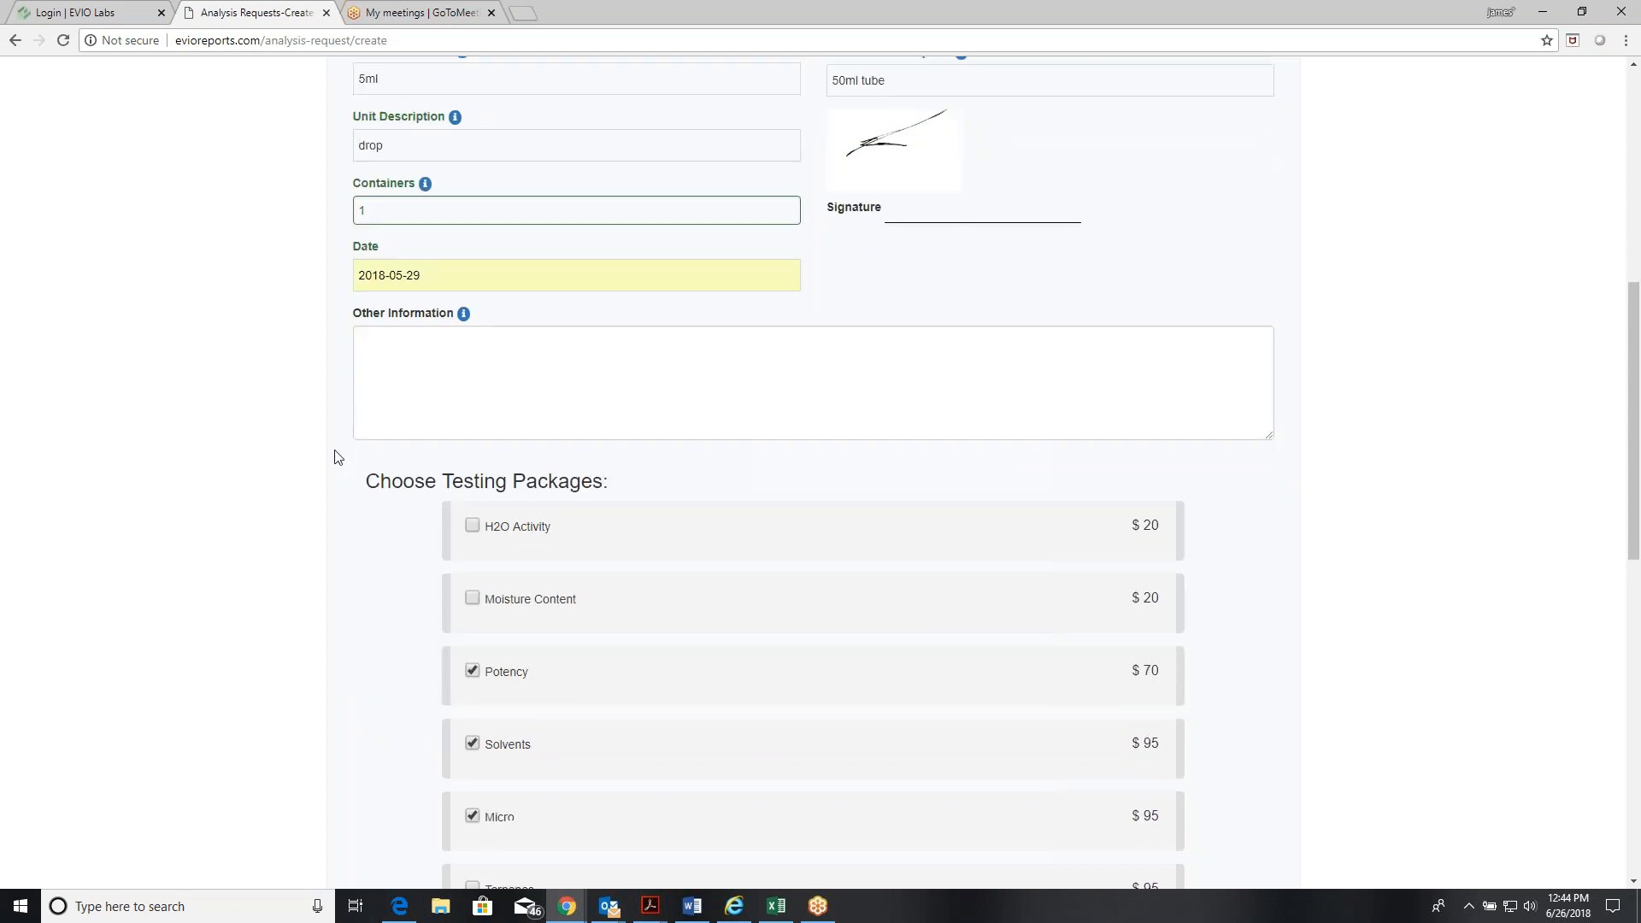
click(423, 363)
mouse_move(466, 316)
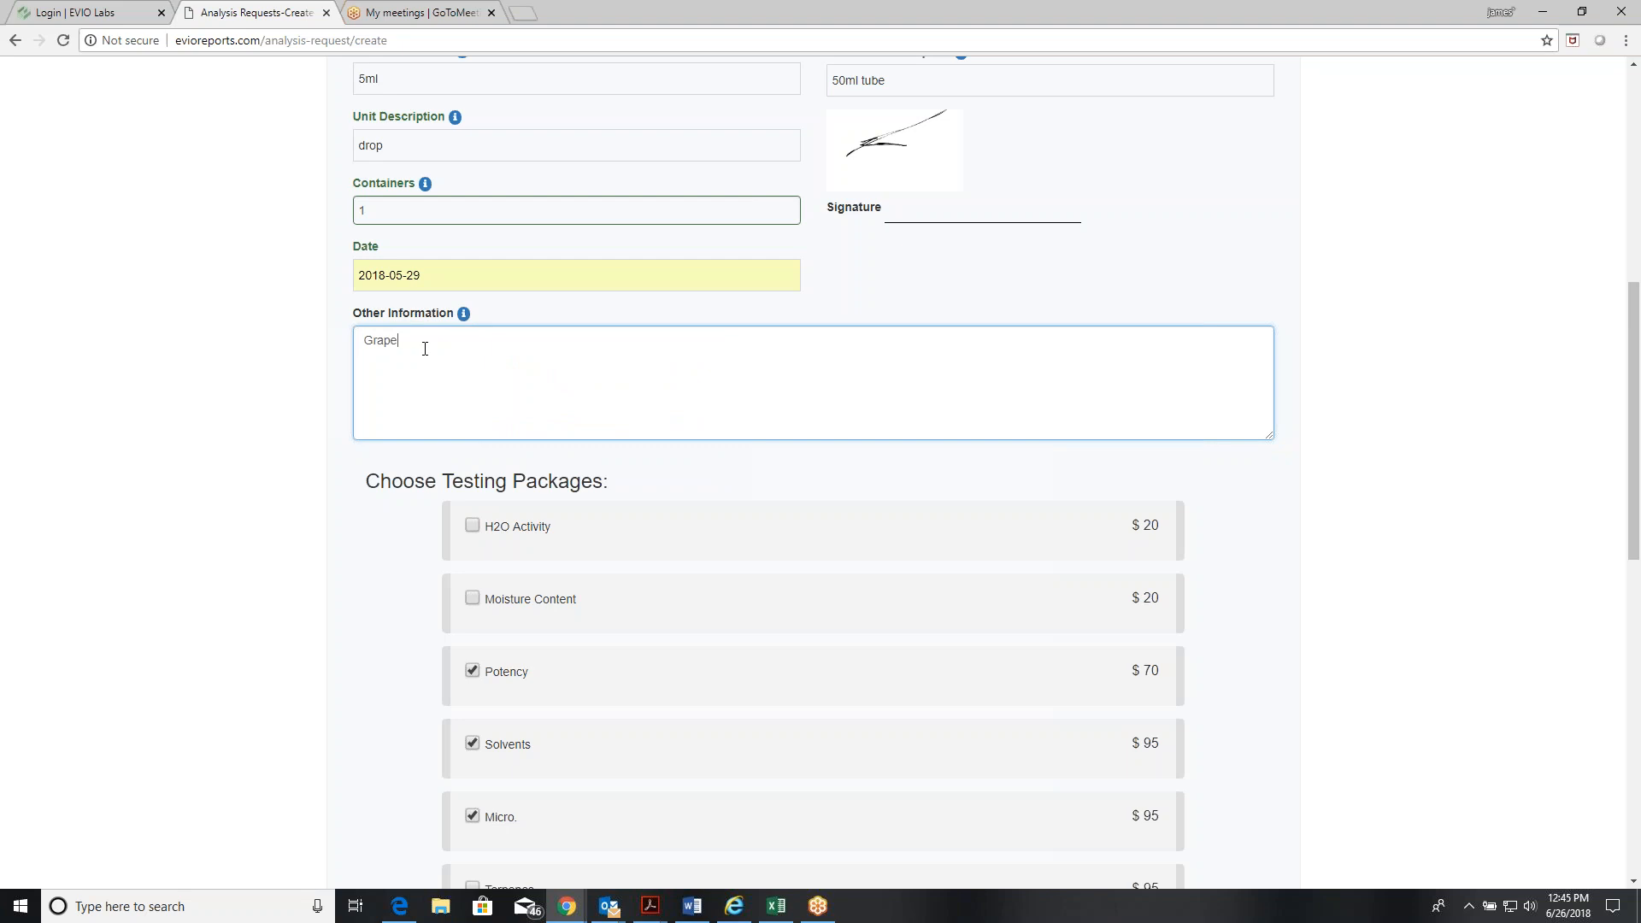
text(seed oil)
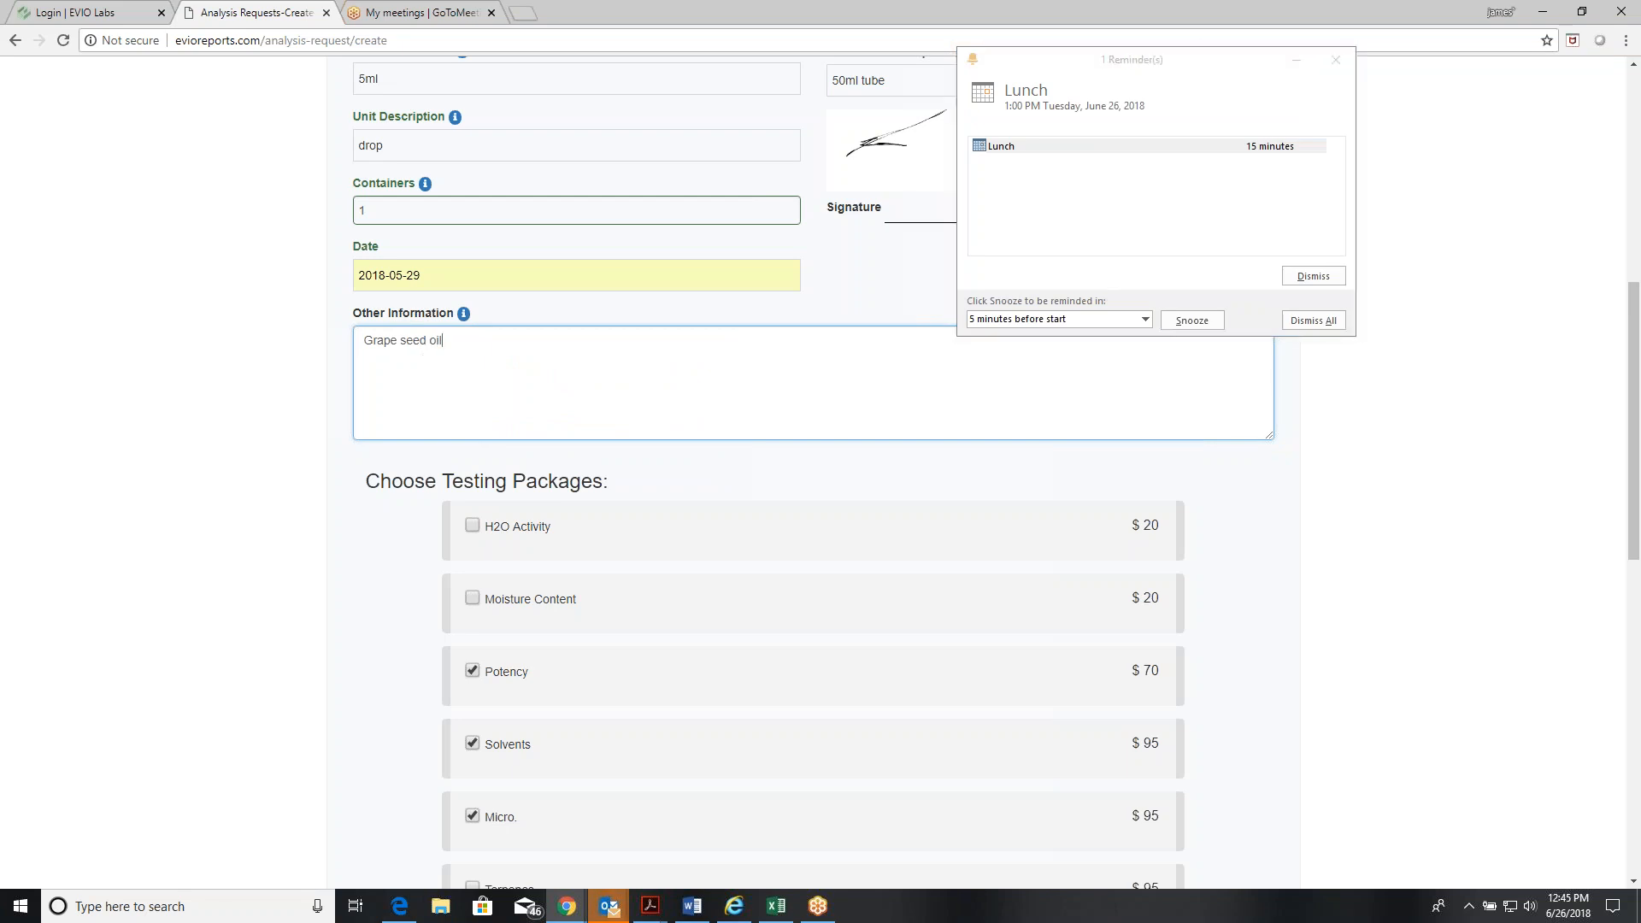
click(1296, 322)
click(1127, 232)
- Review the selected testing packages, save and download the sample request, and close the download security notice
scroll(952, 458, down, 2)
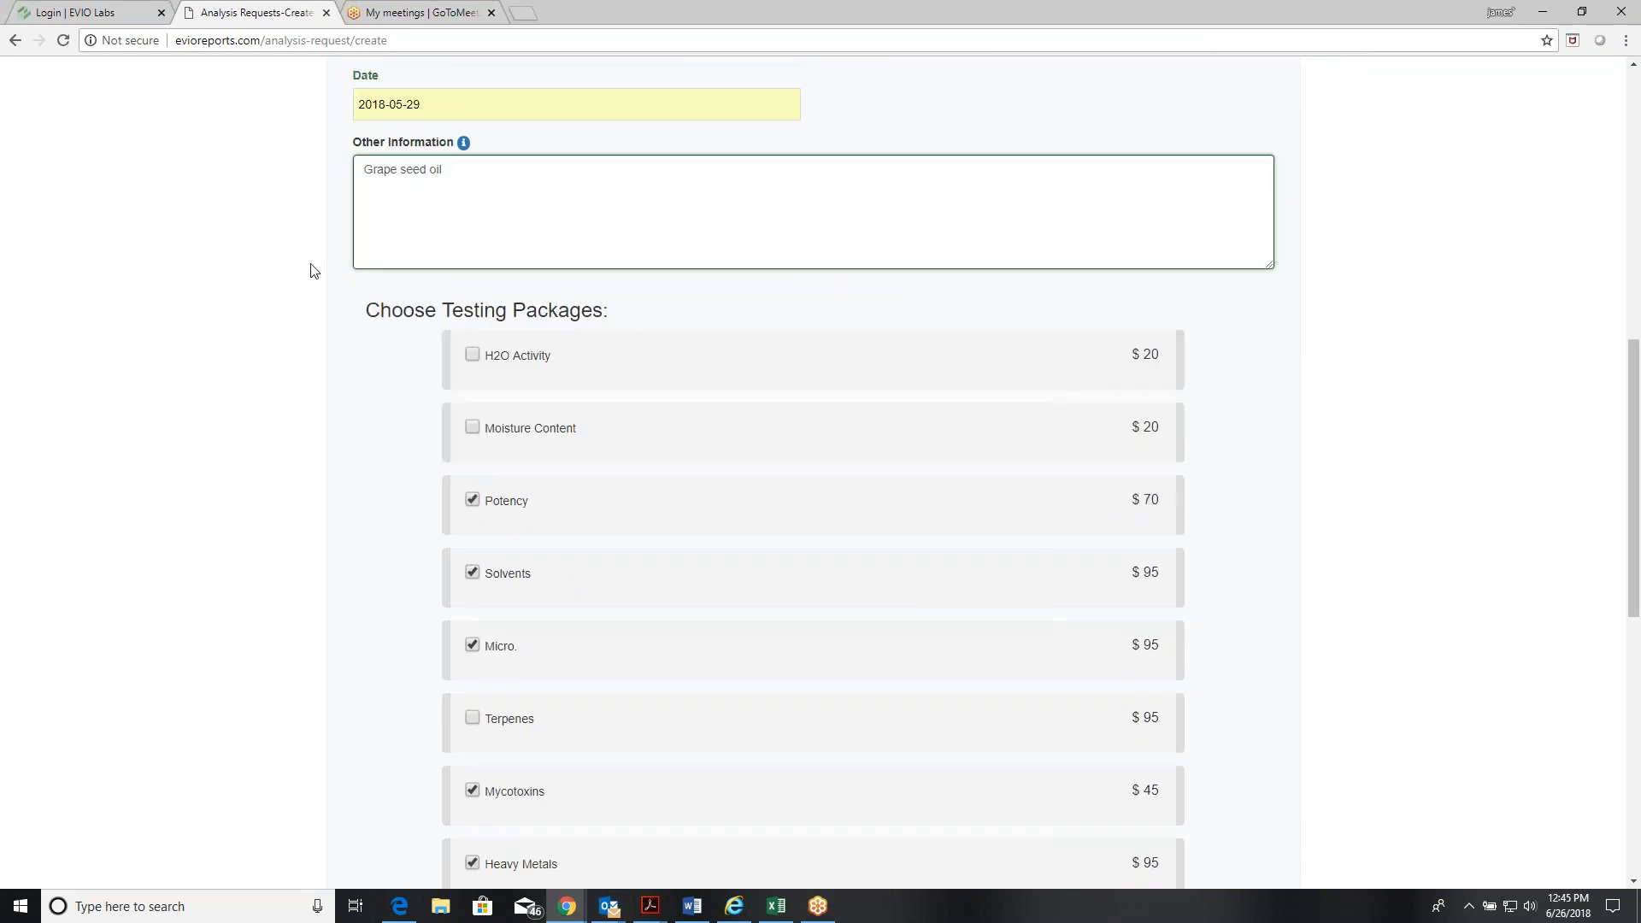
scroll(547, 306, down, 3)
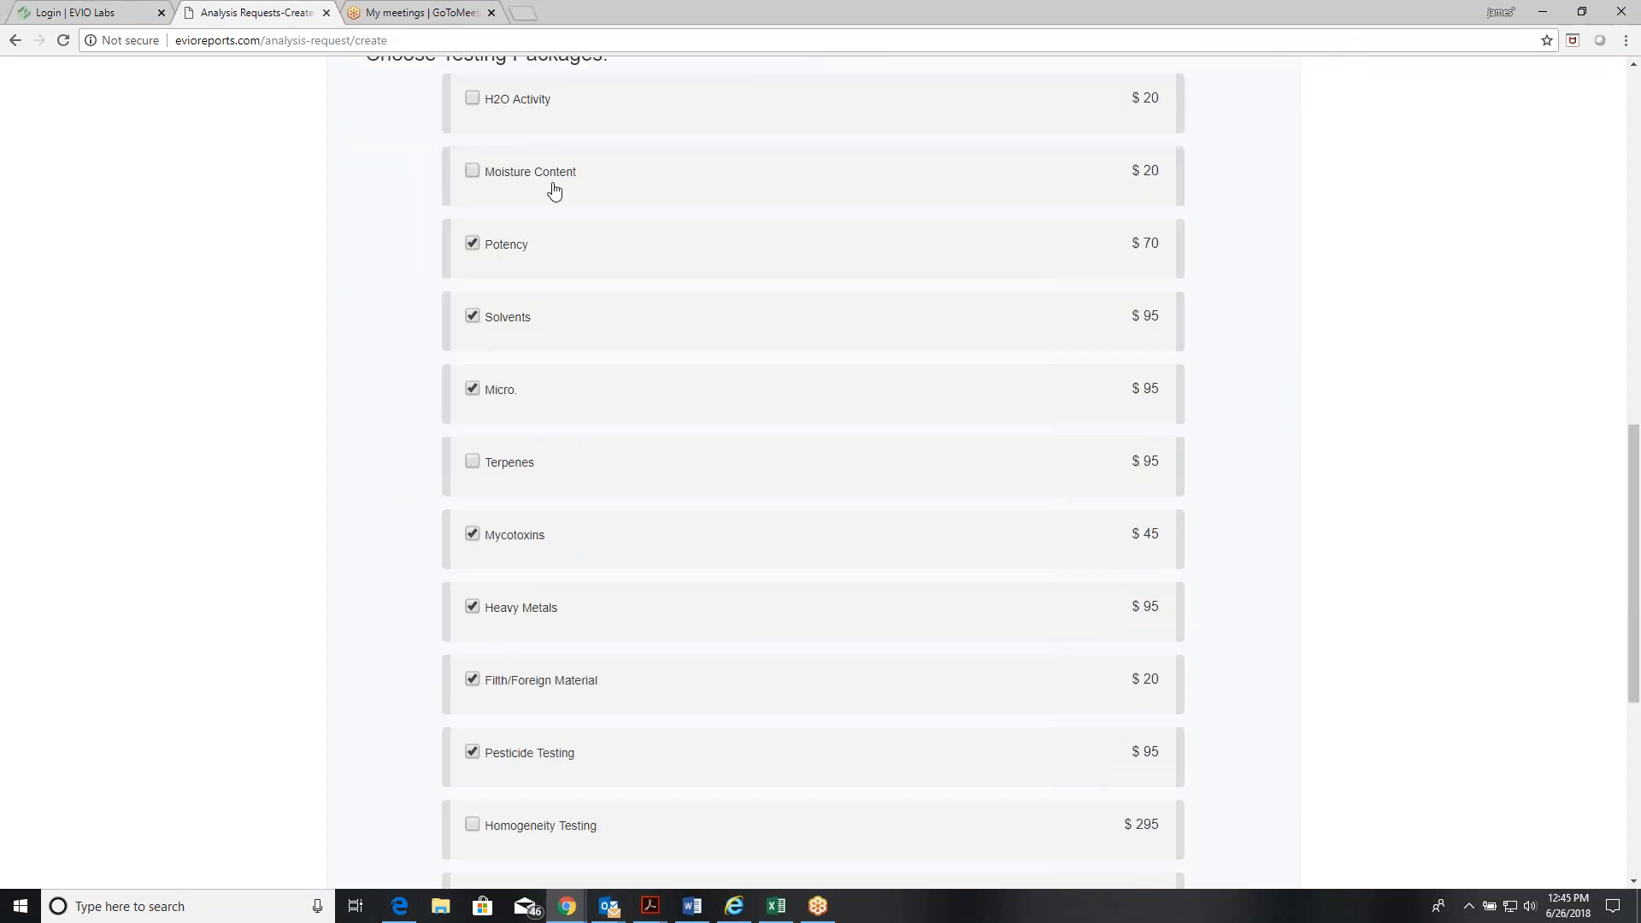
scroll(834, 450, down, 6)
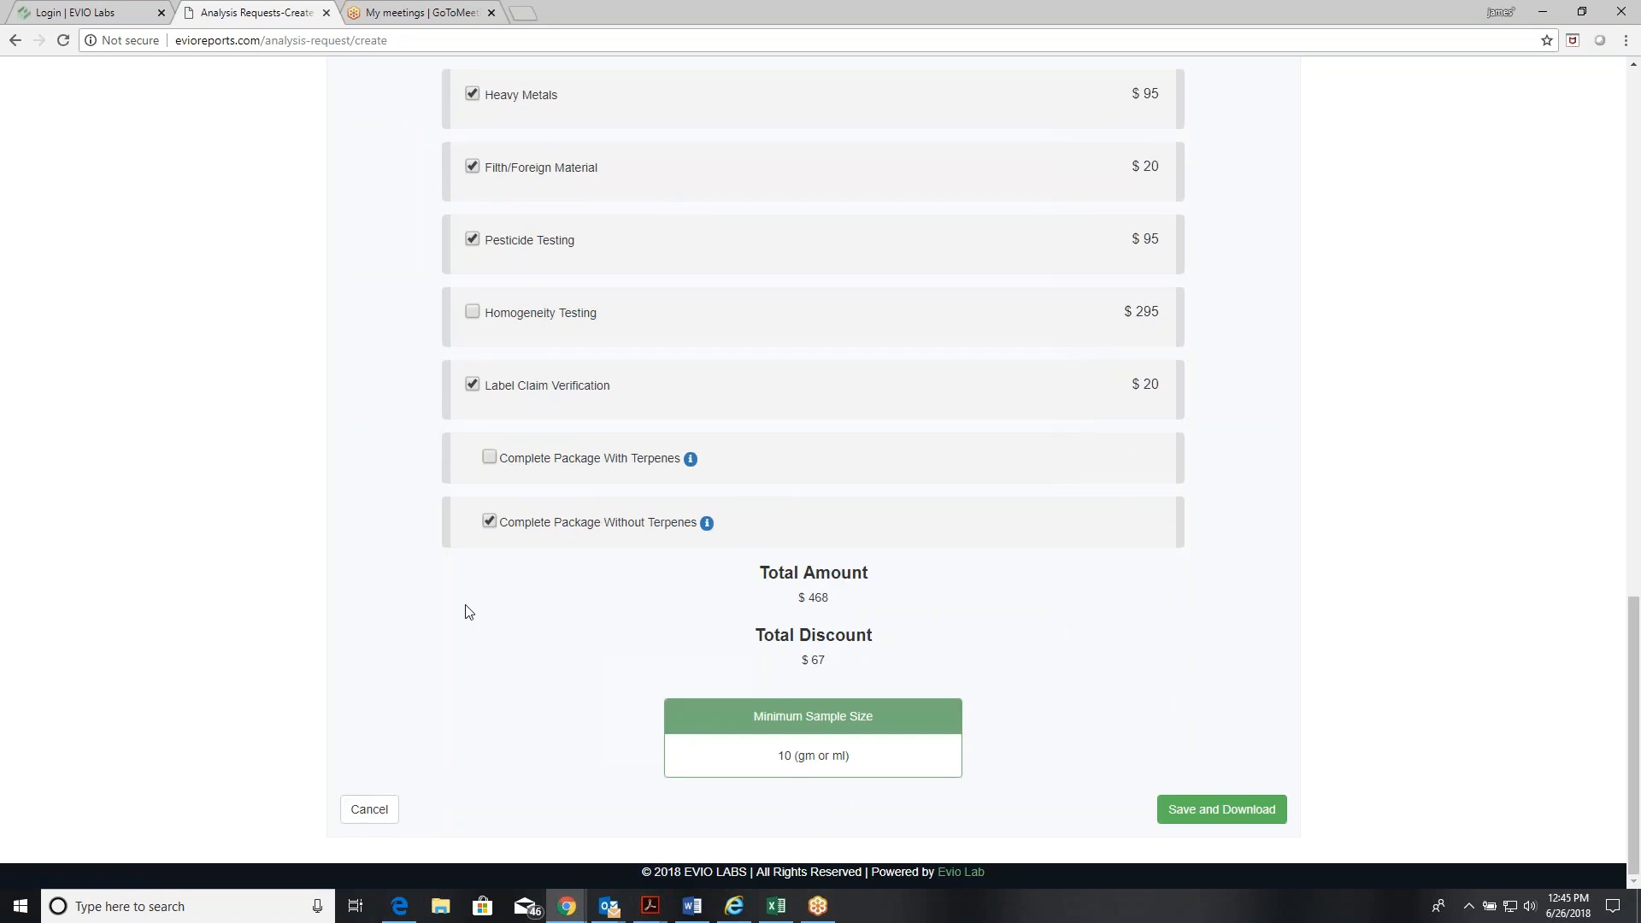
click(1218, 809)
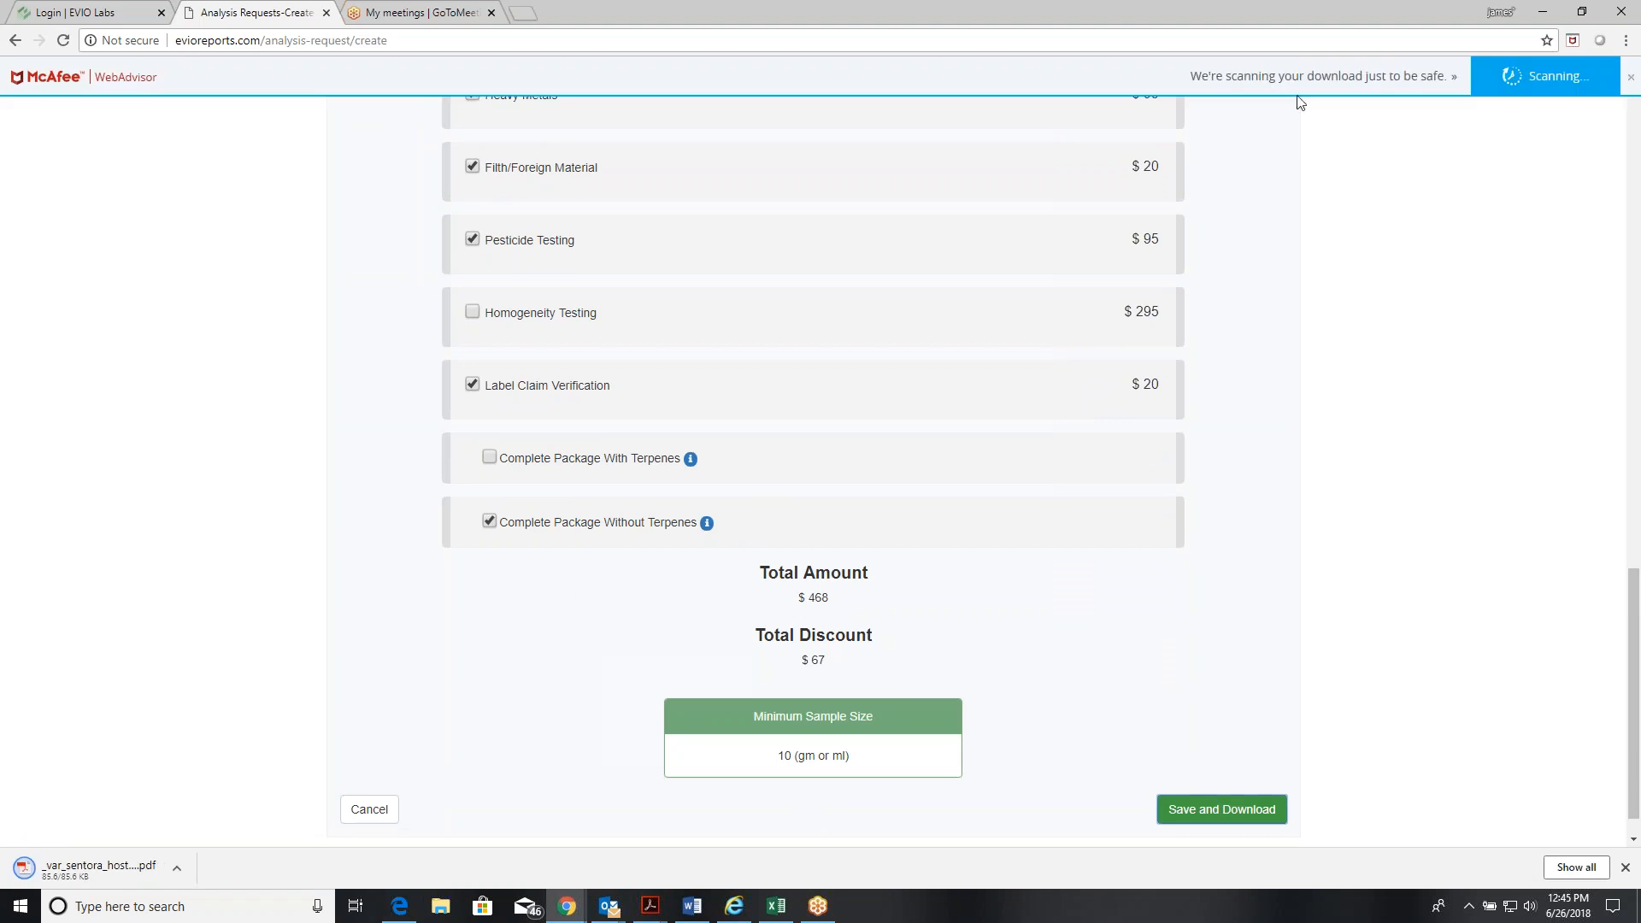
click(1450, 281)
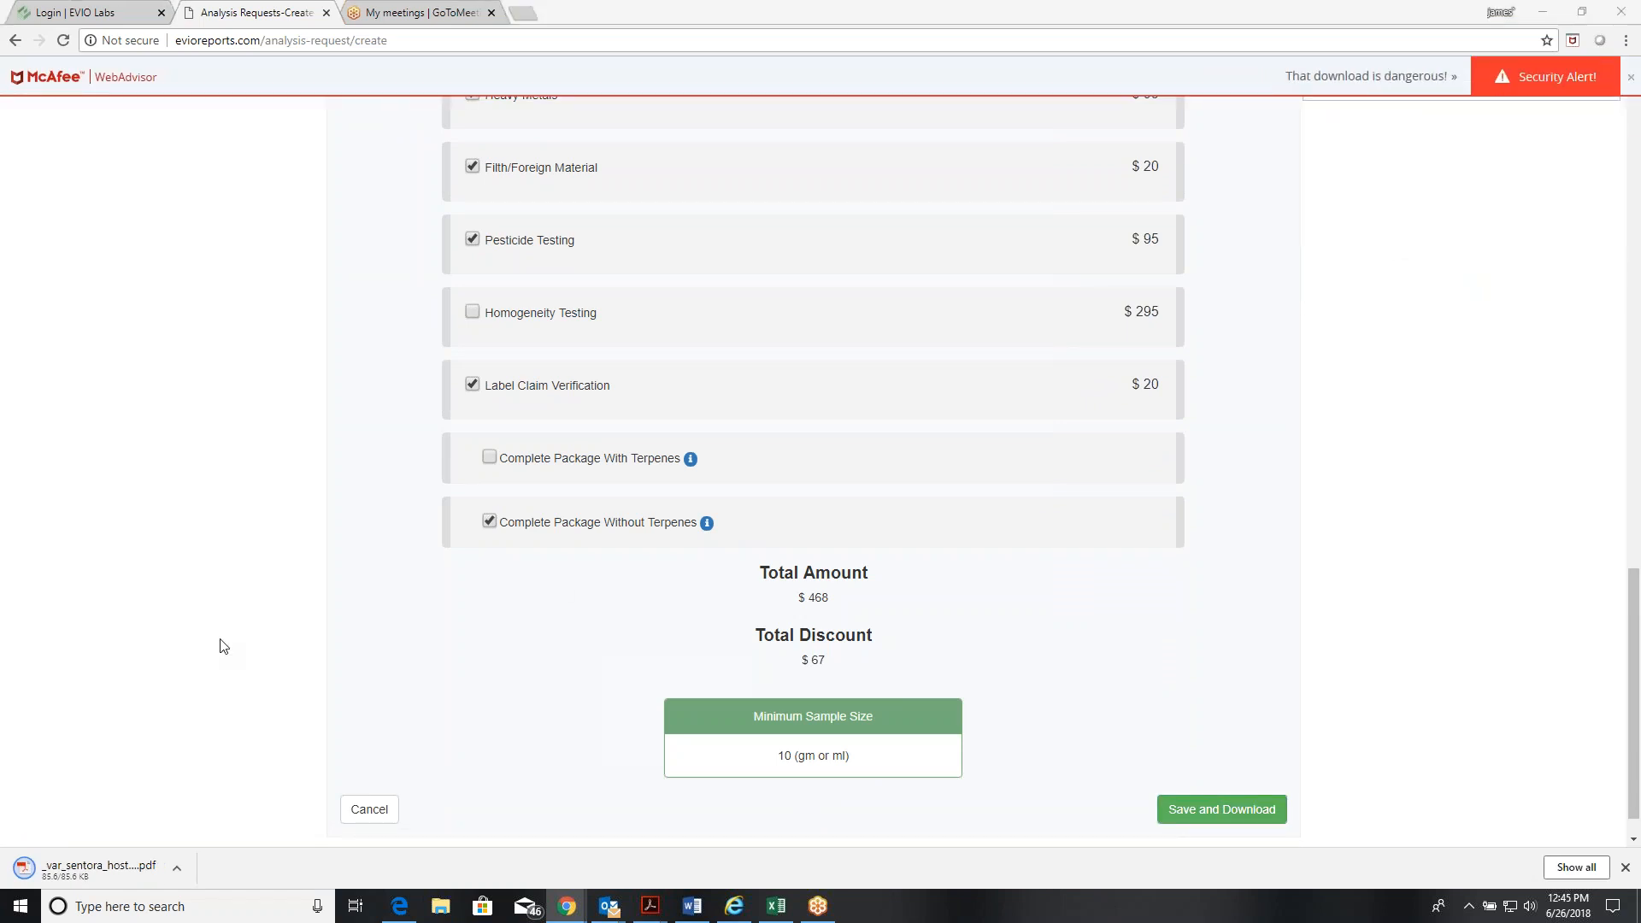
- Open the downloaded sample request PDF and review it down to the client signature
click(113, 872)
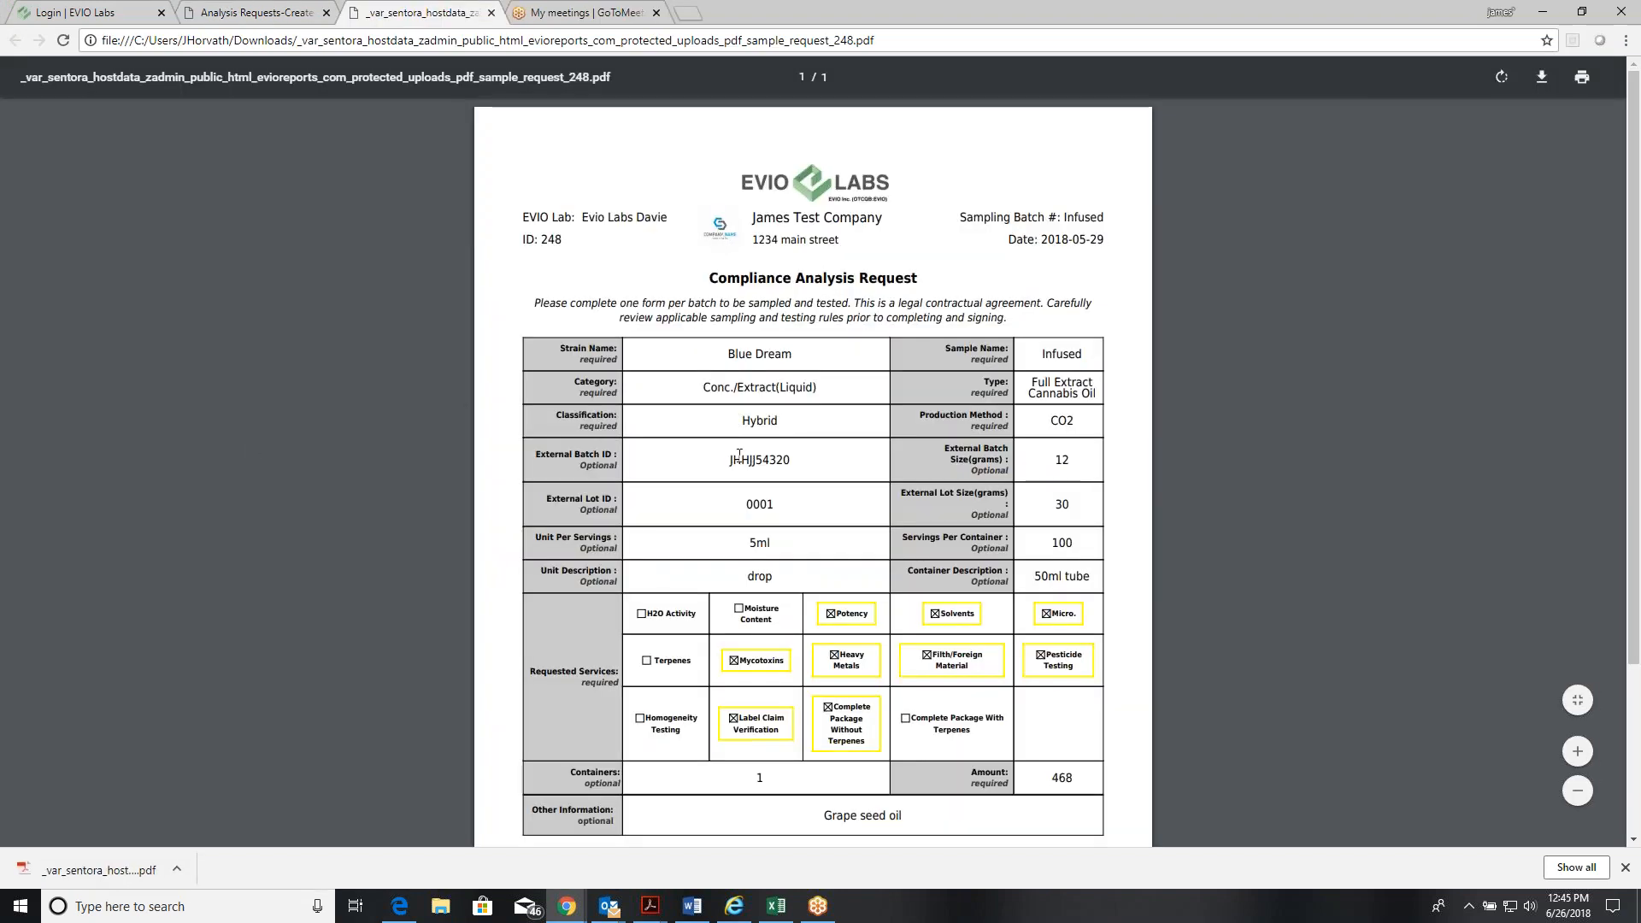
scroll(736, 421, down, 3)
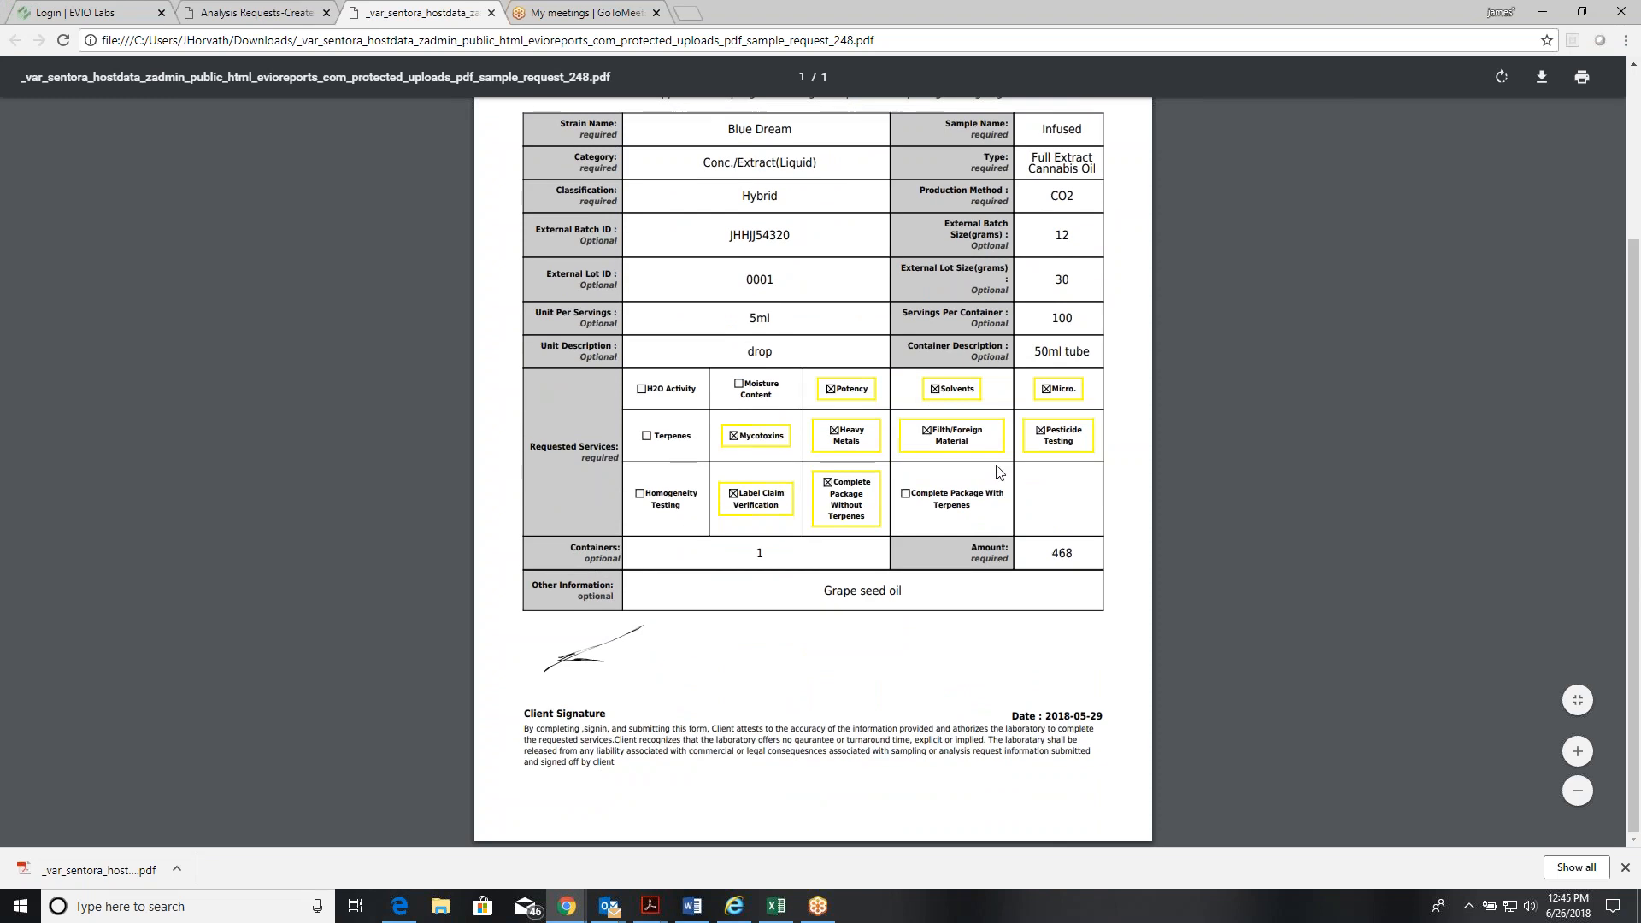
- Return to the filled-in request form and set the External Batch ID to JHHJJ54321
click(246, 14)
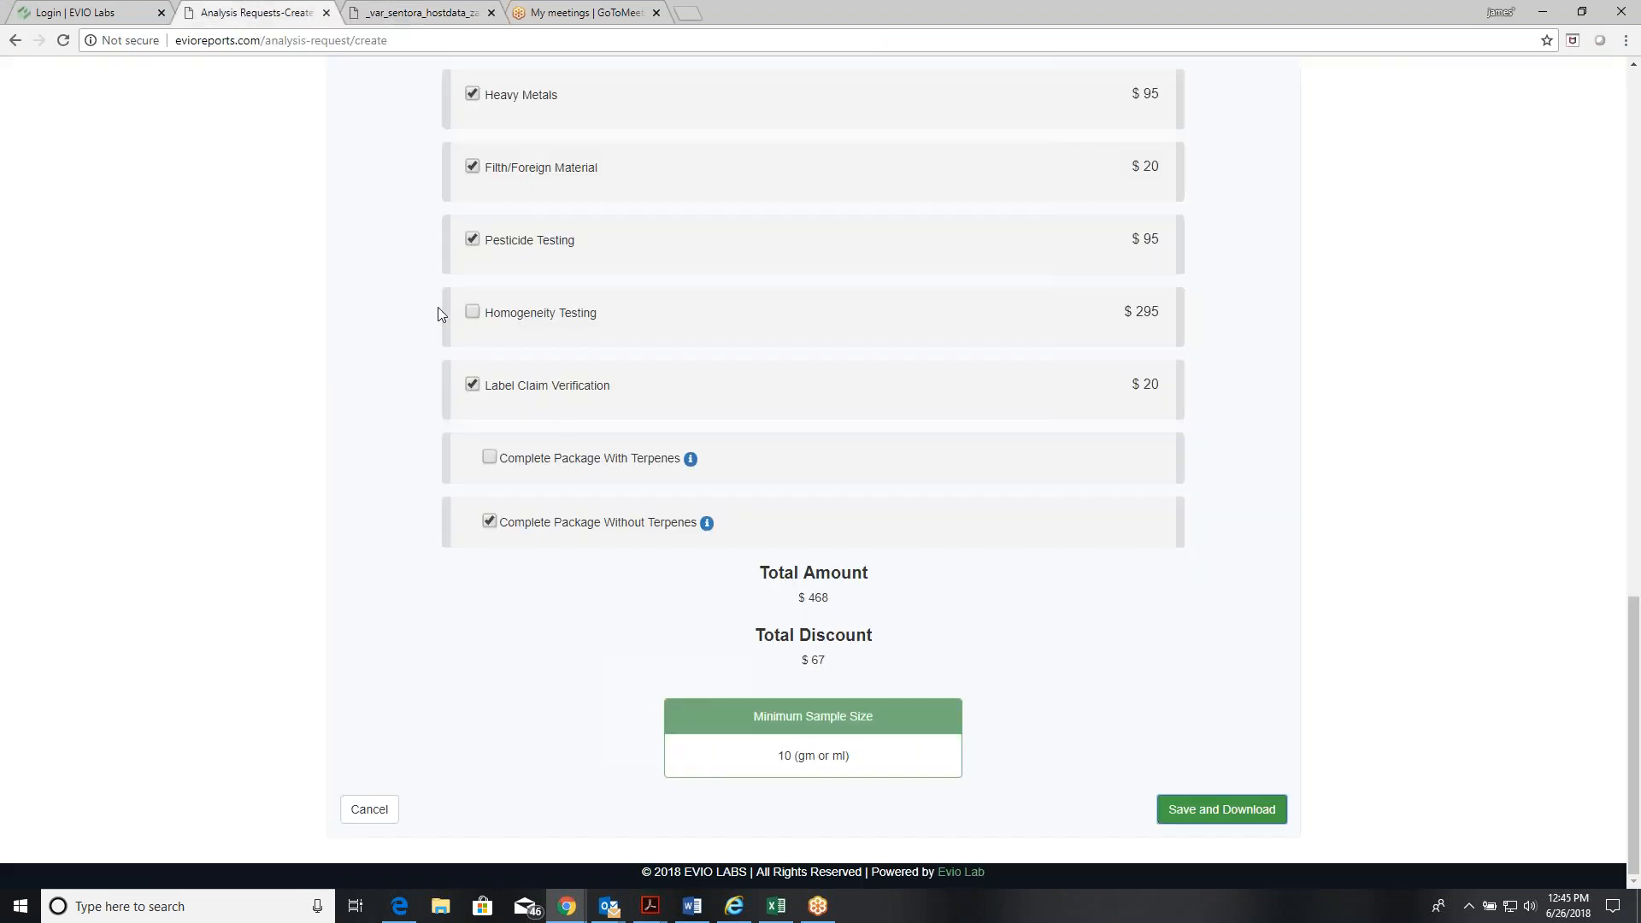
scroll(587, 434, up, 12)
scroll(587, 434, up, 5)
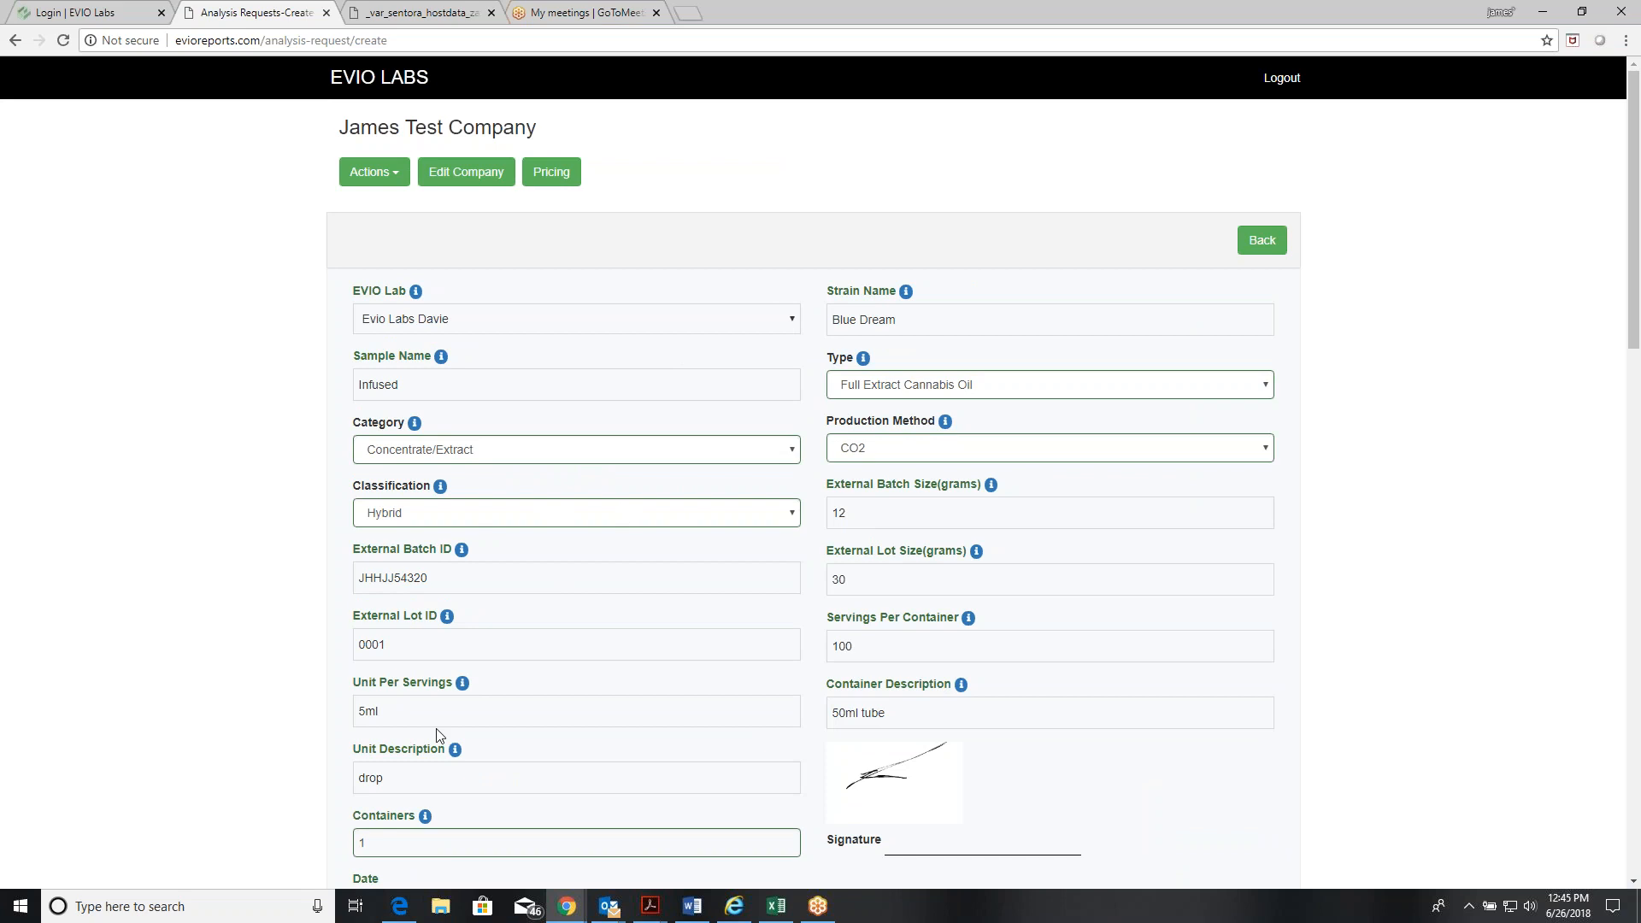
scroll(441, 736, down, 1)
scroll(663, 684, down, 17)
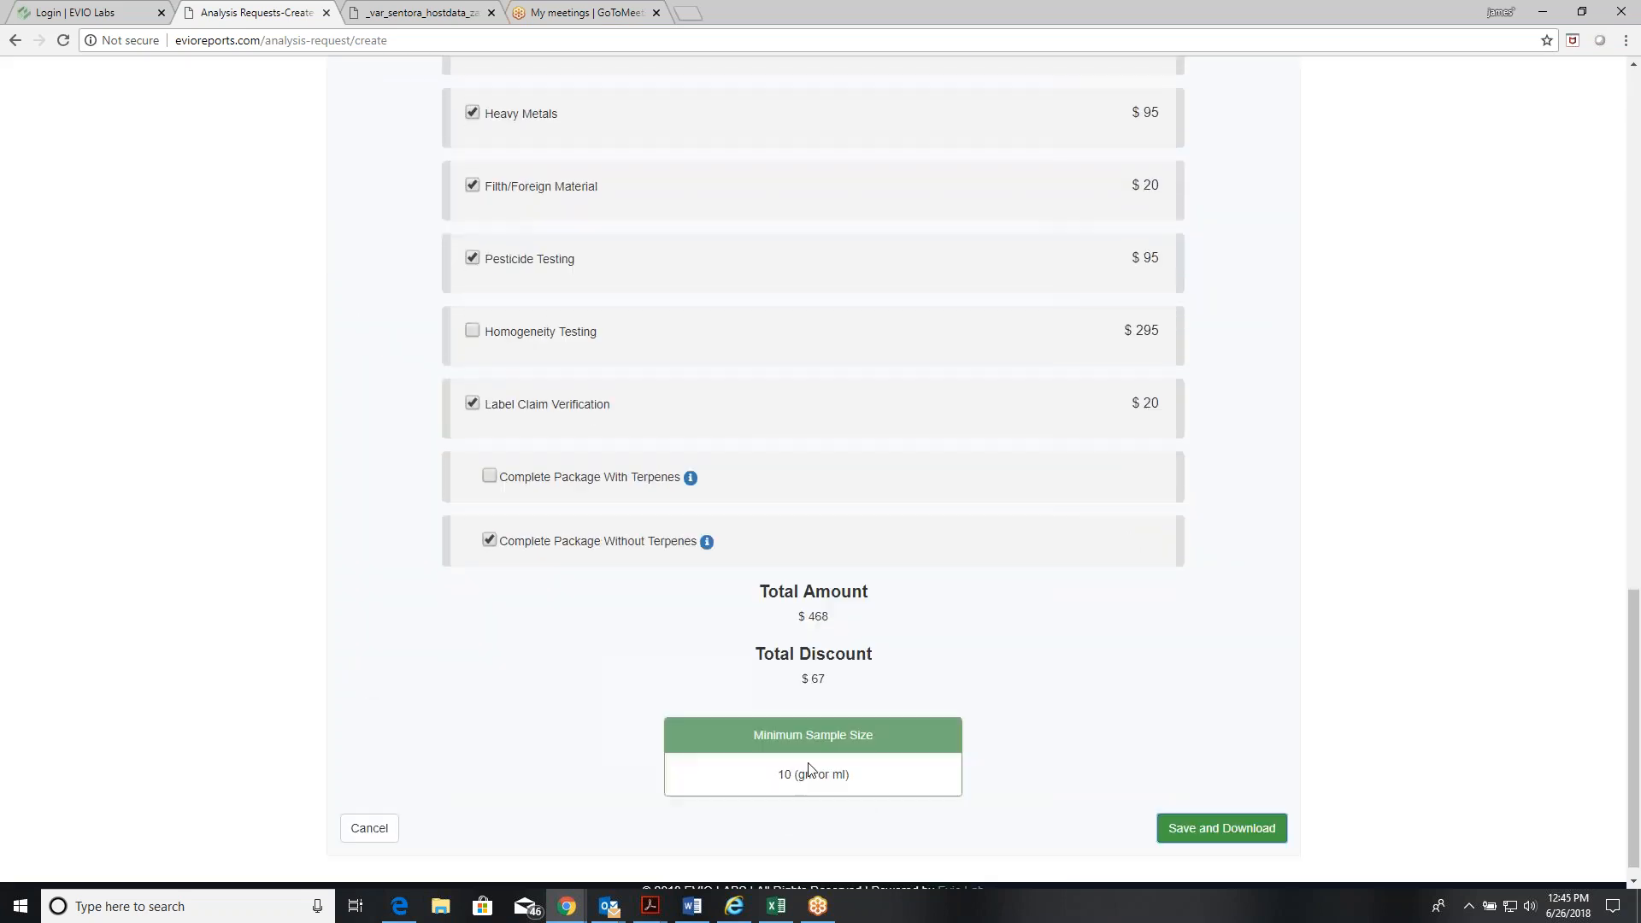
scroll(938, 762, up, 18)
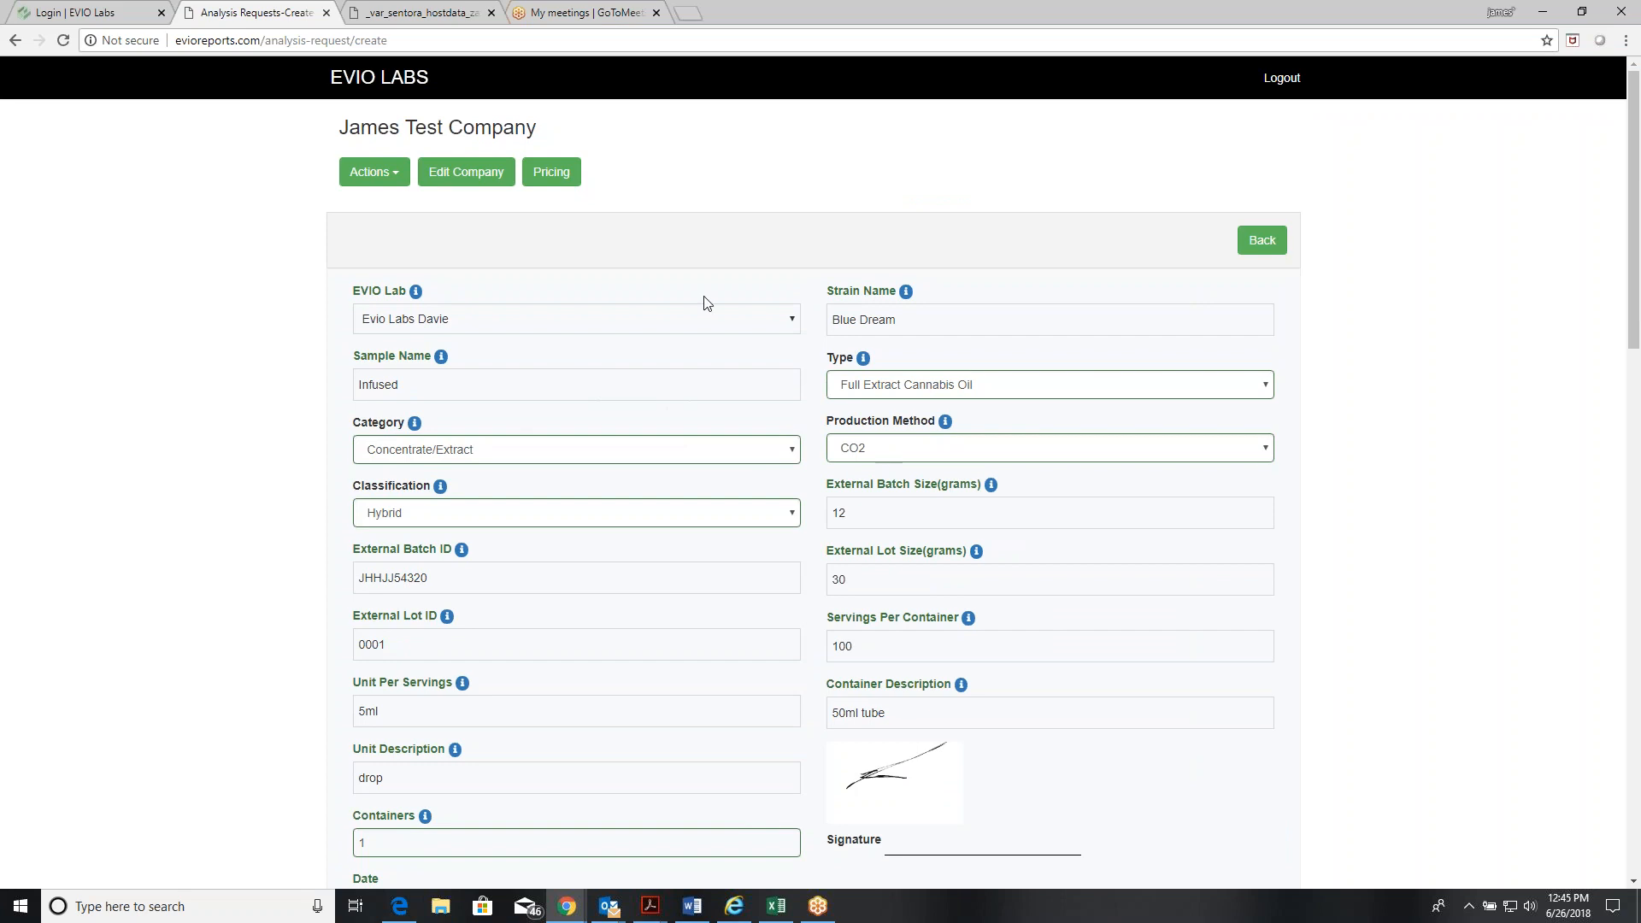
click(495, 573)
key(BackSpace)
text(1)
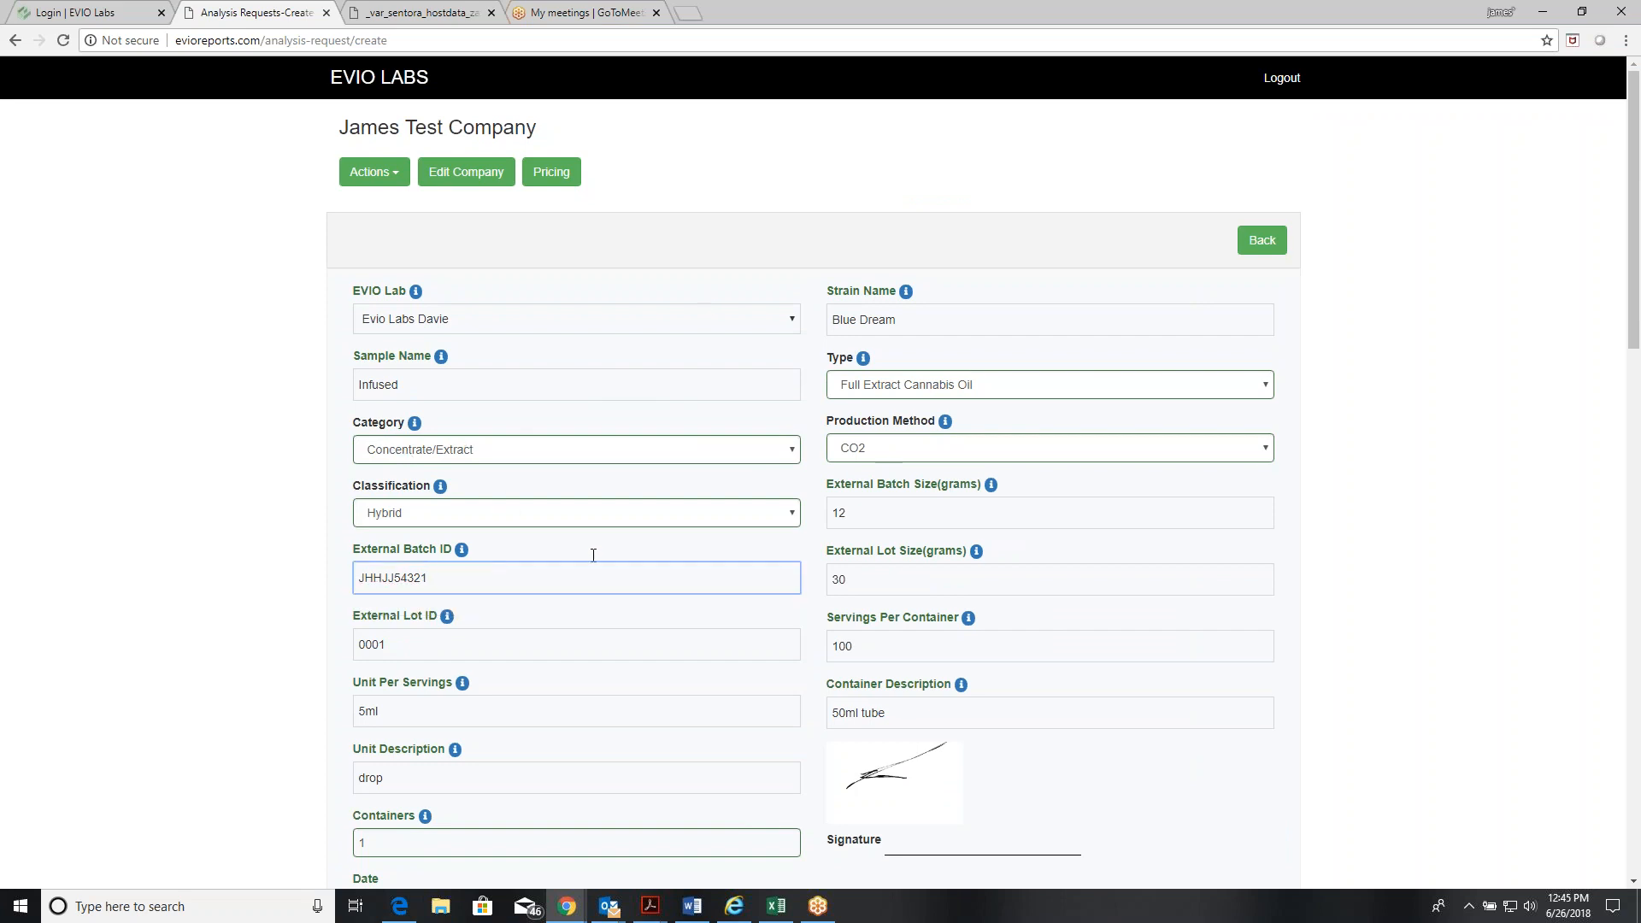
click(991, 516)
click(1497, 557)
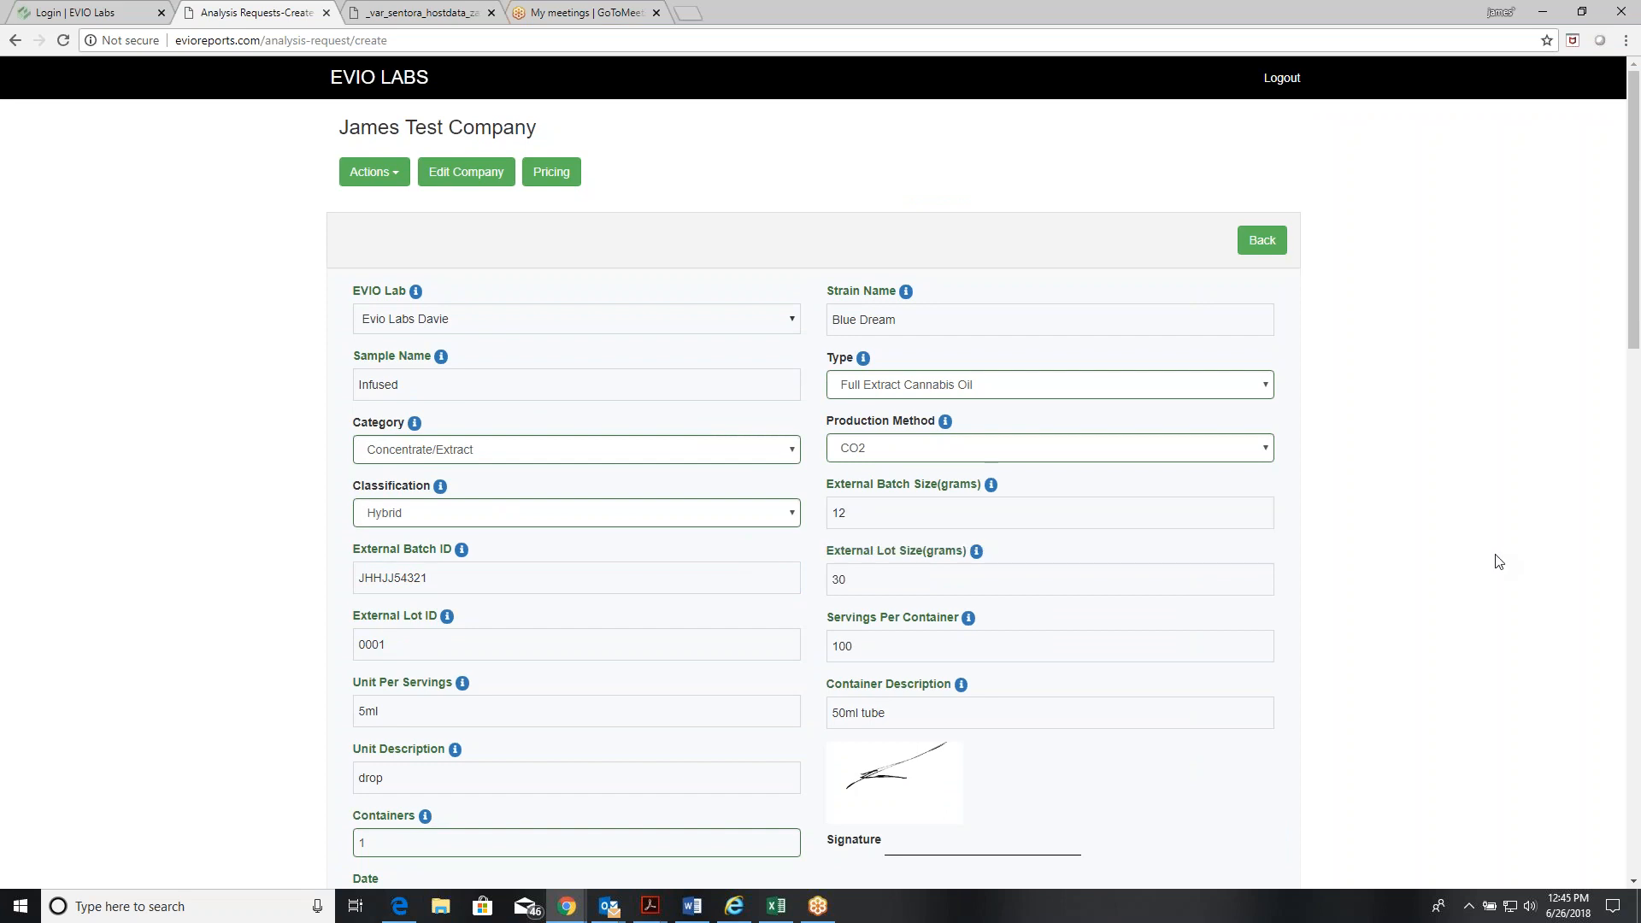
- Save and download the request for the changed batch ID and close the download security notice
scroll(1495, 558, down, 3)
scroll(1374, 553, down, 12)
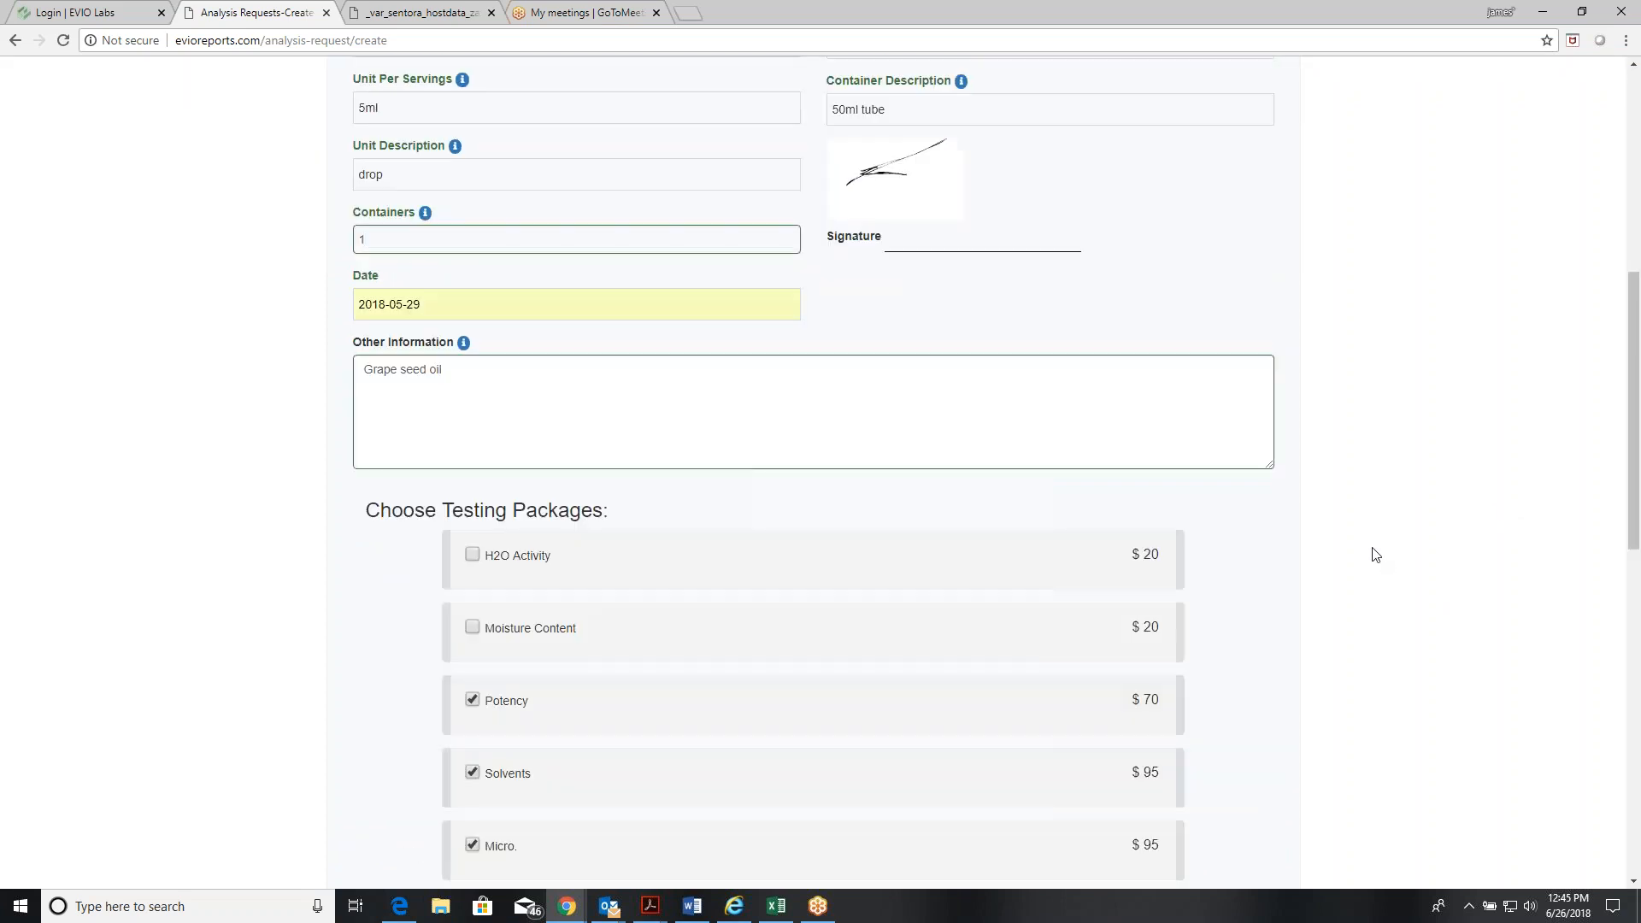
scroll(1375, 555, down, 3)
click(1218, 809)
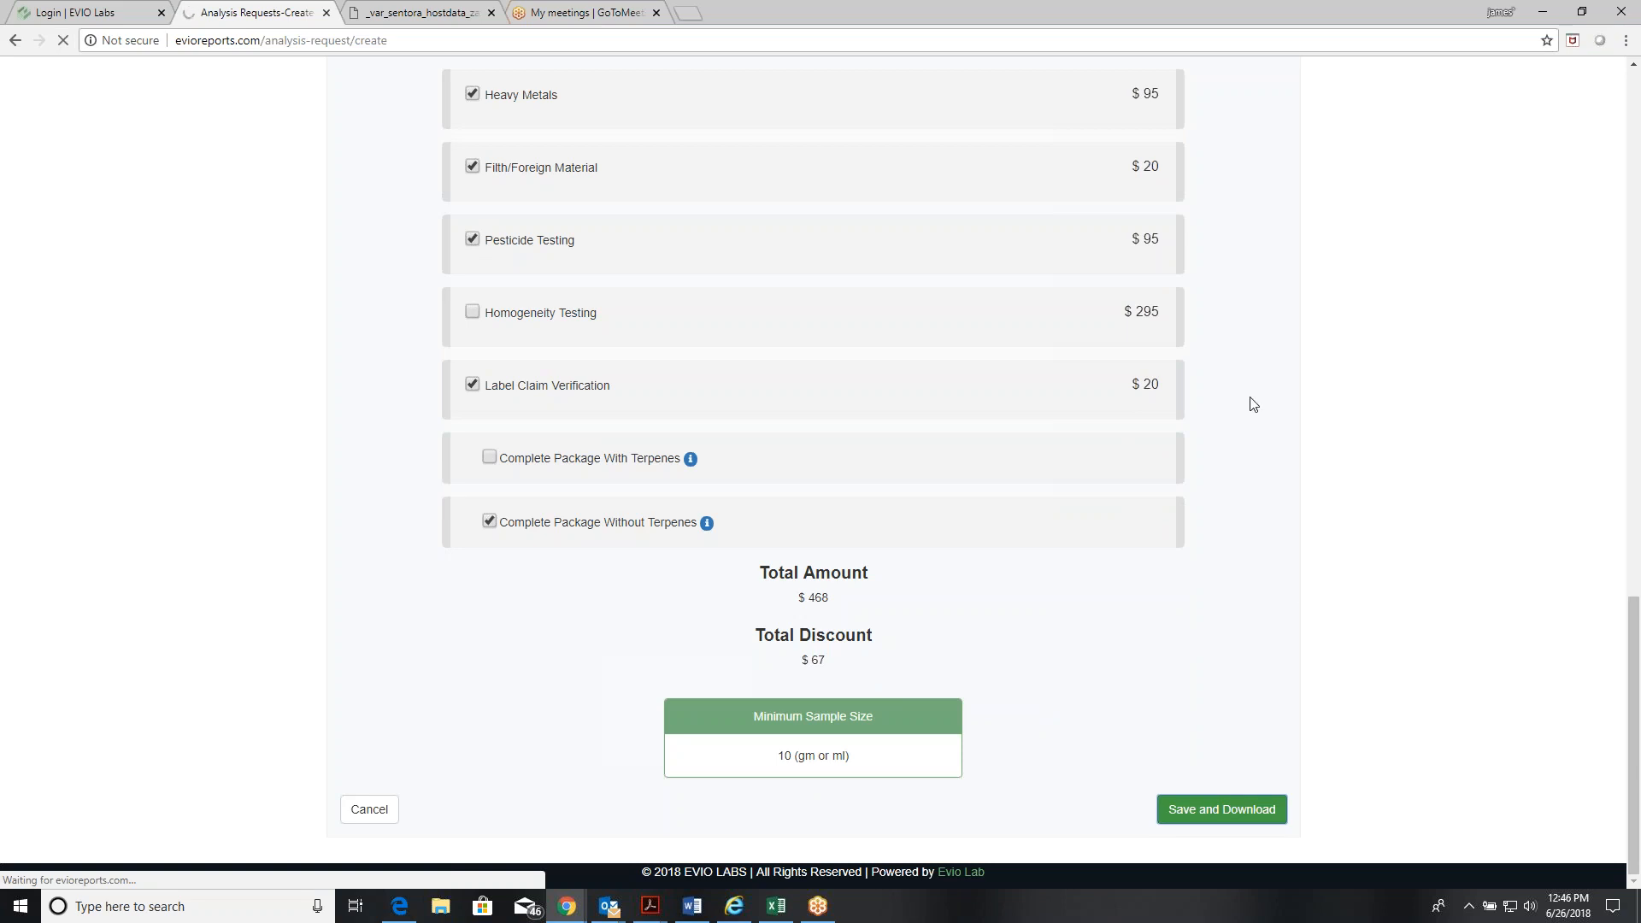
scroll(1260, 392, up, 18)
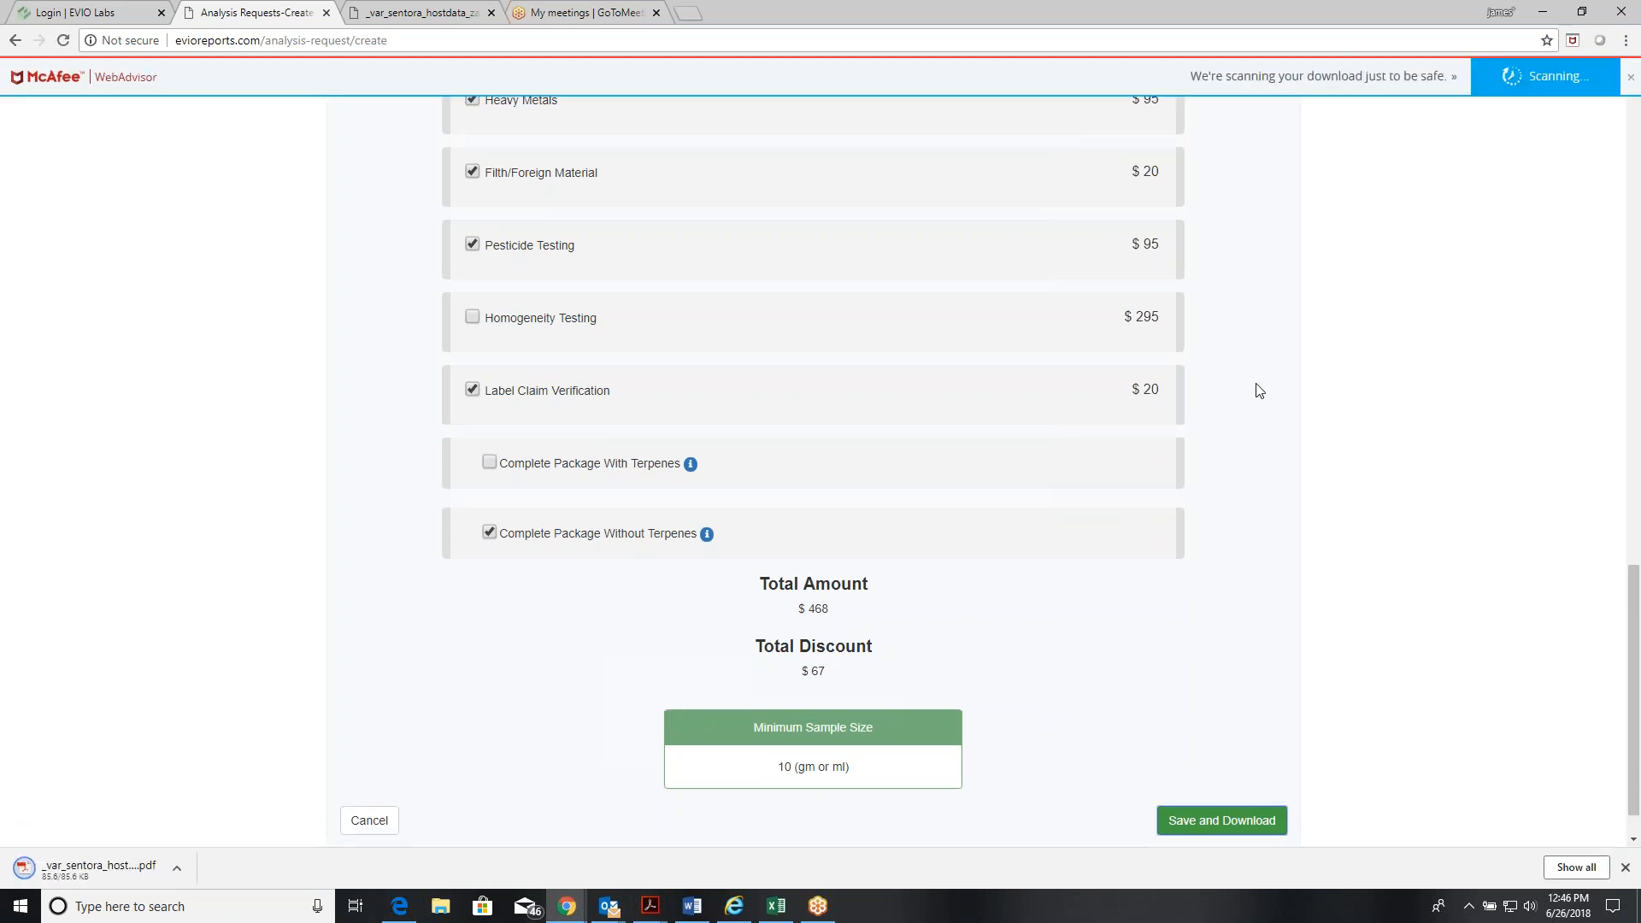
click(1445, 276)
- Return to the company dashboard and examine the title of the newest milestone
click(360, 174)
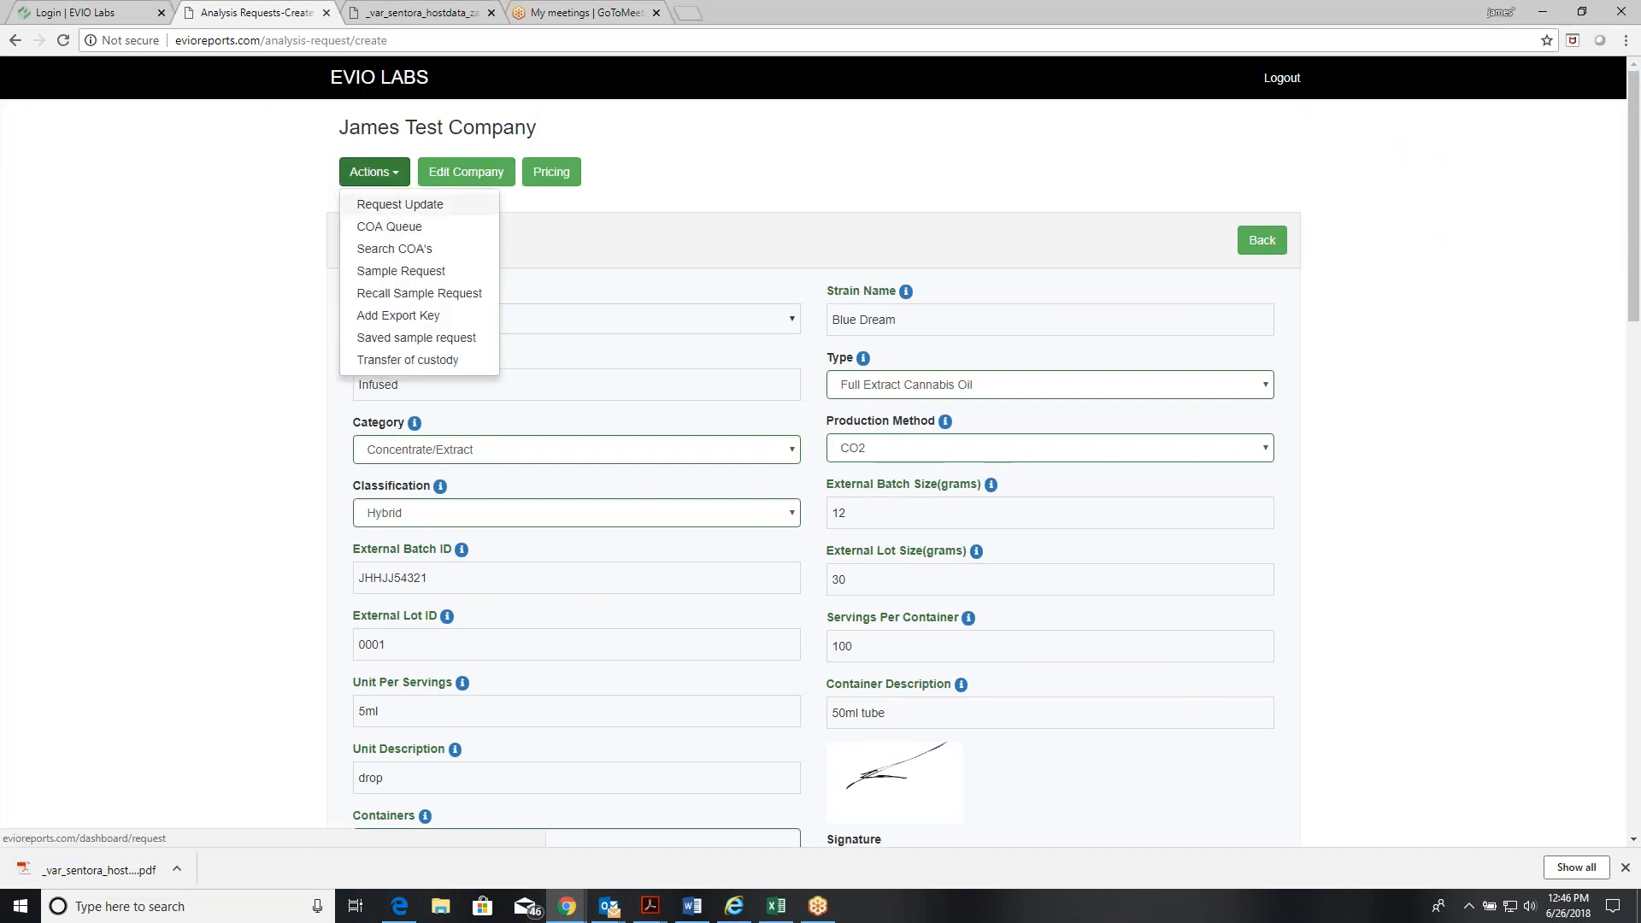
click(365, 83)
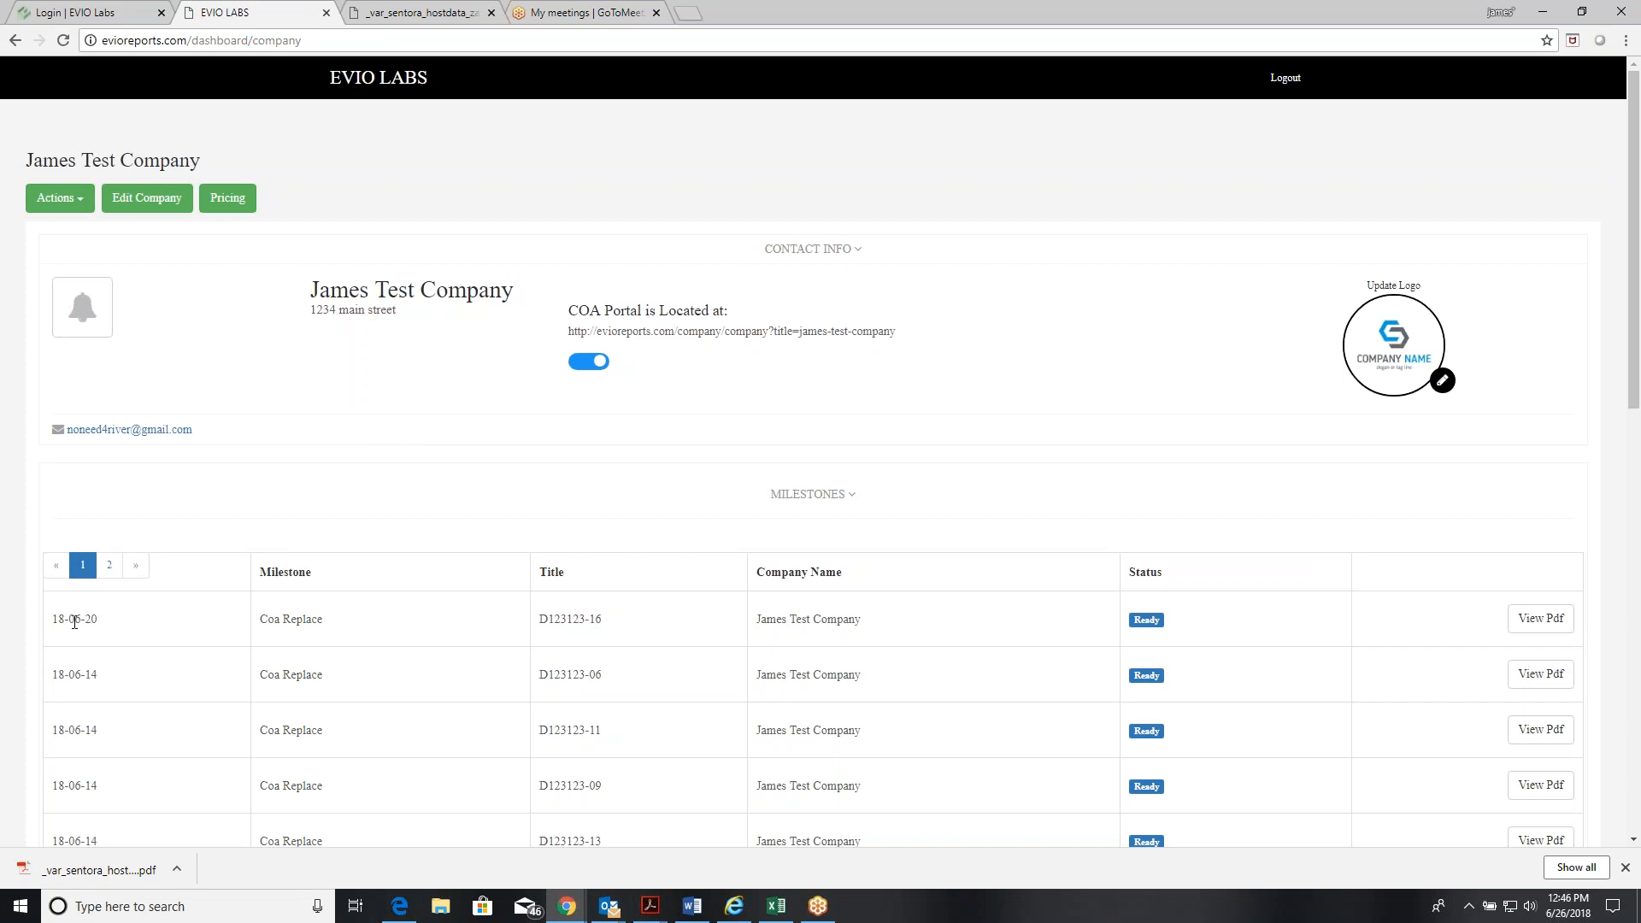
triple_click(566, 619)
- Review the pricing table of recommended services by tested product type and return to the company dashboard
click(220, 199)
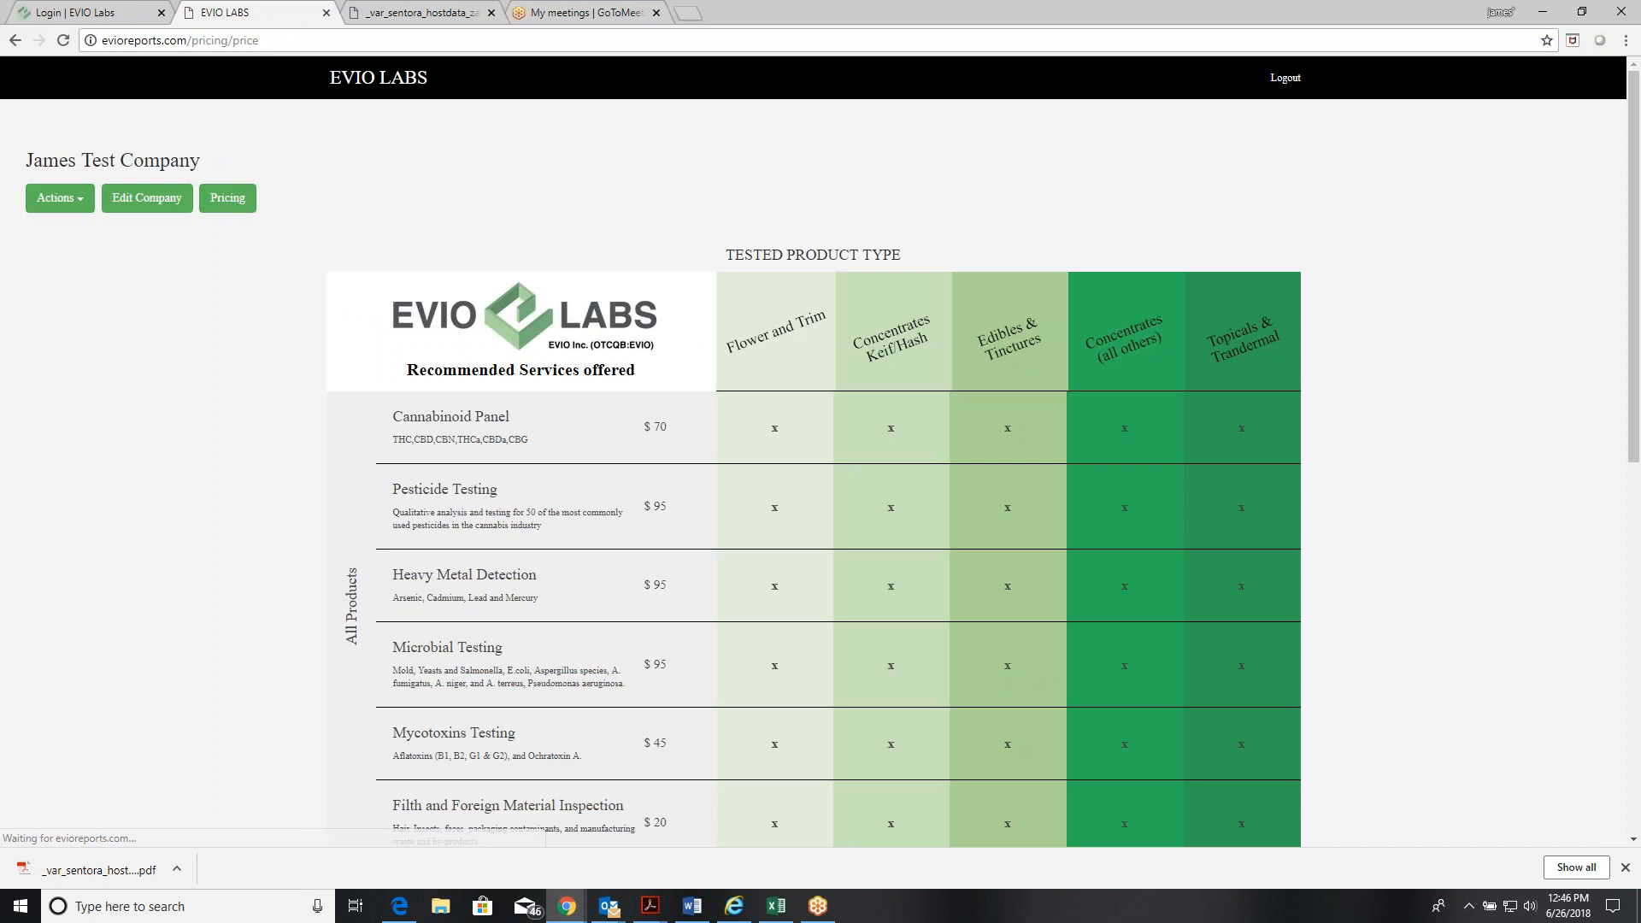
scroll(701, 436, down, 3)
scroll(695, 439, down, 6)
scroll(708, 605, up, 9)
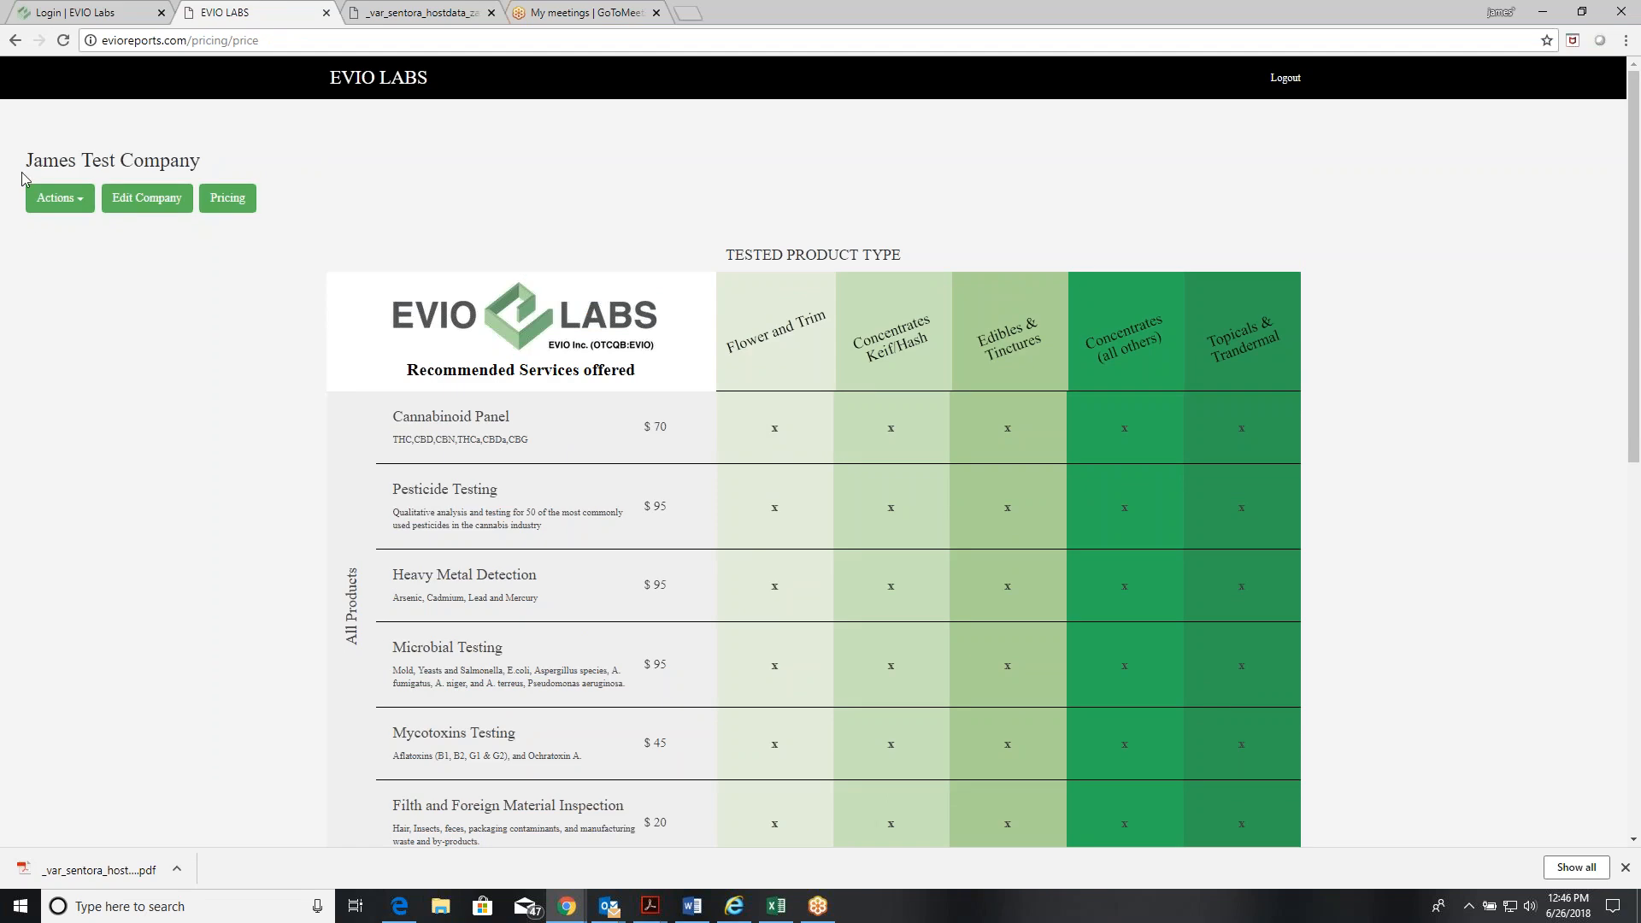
click(379, 76)
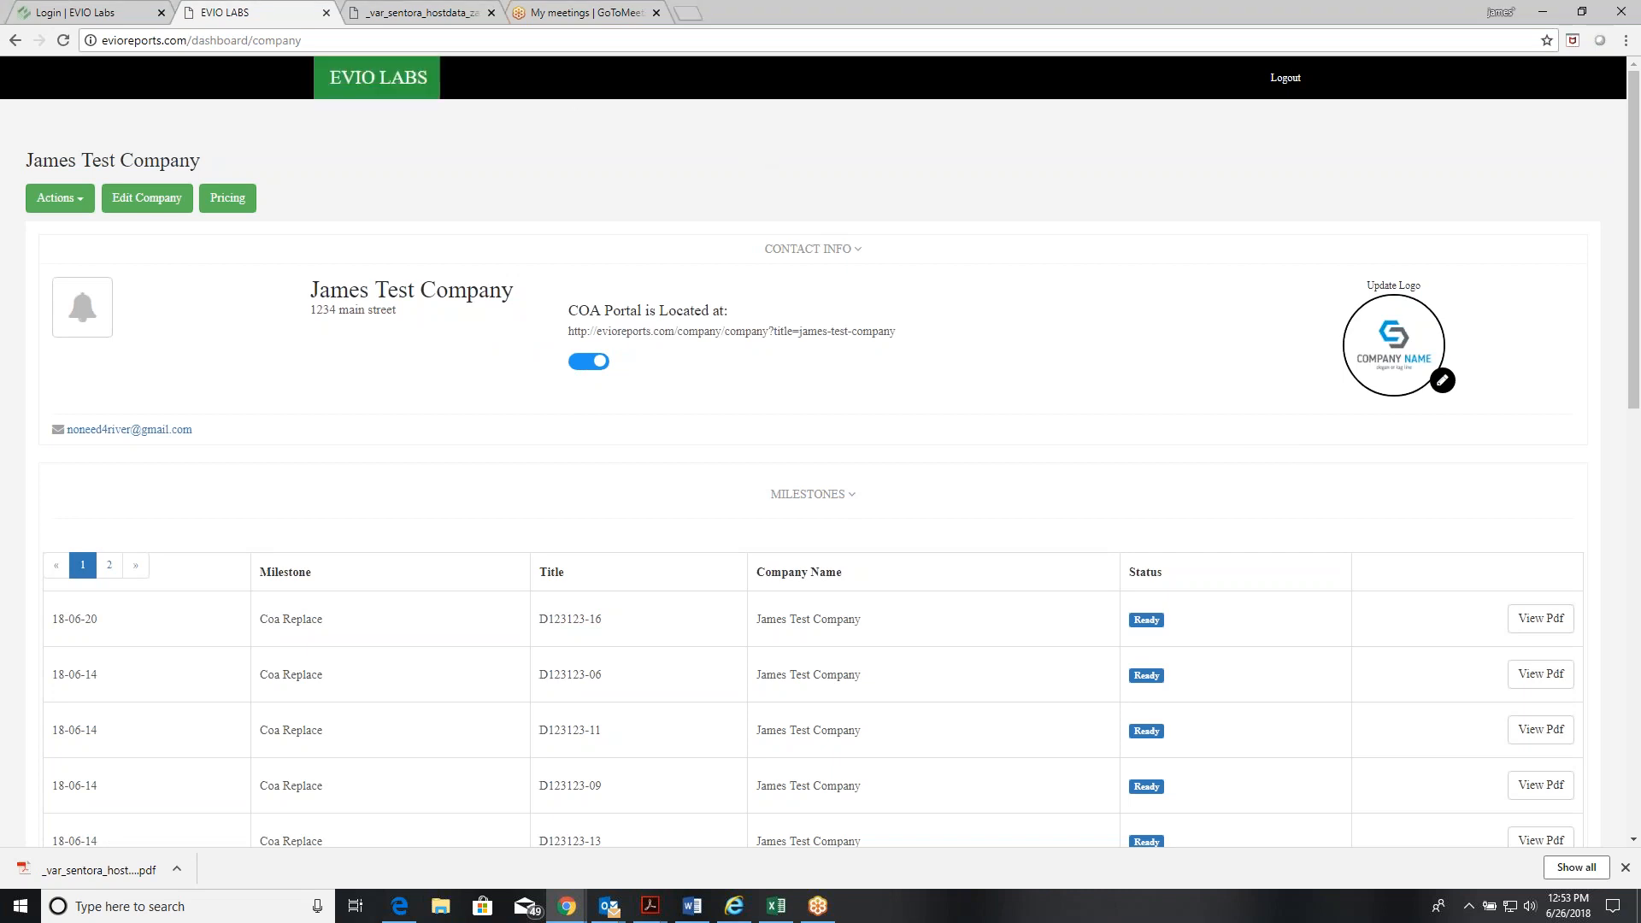
- Go to the admin dashboard and log out of the admin account
click(386, 78)
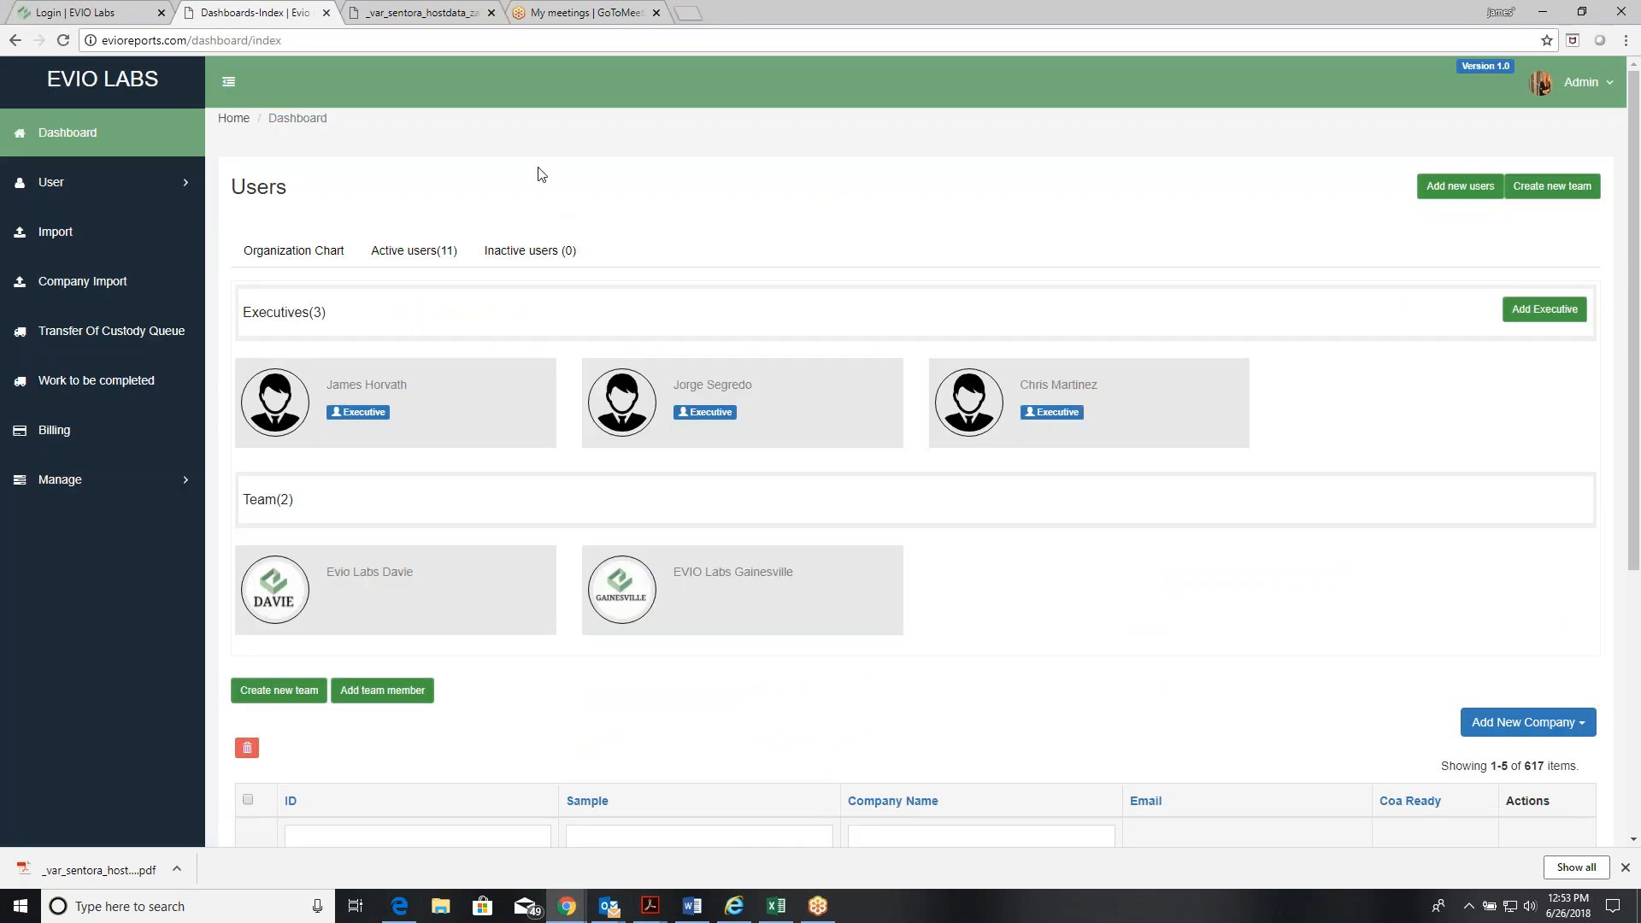
click(1587, 86)
click(1504, 241)
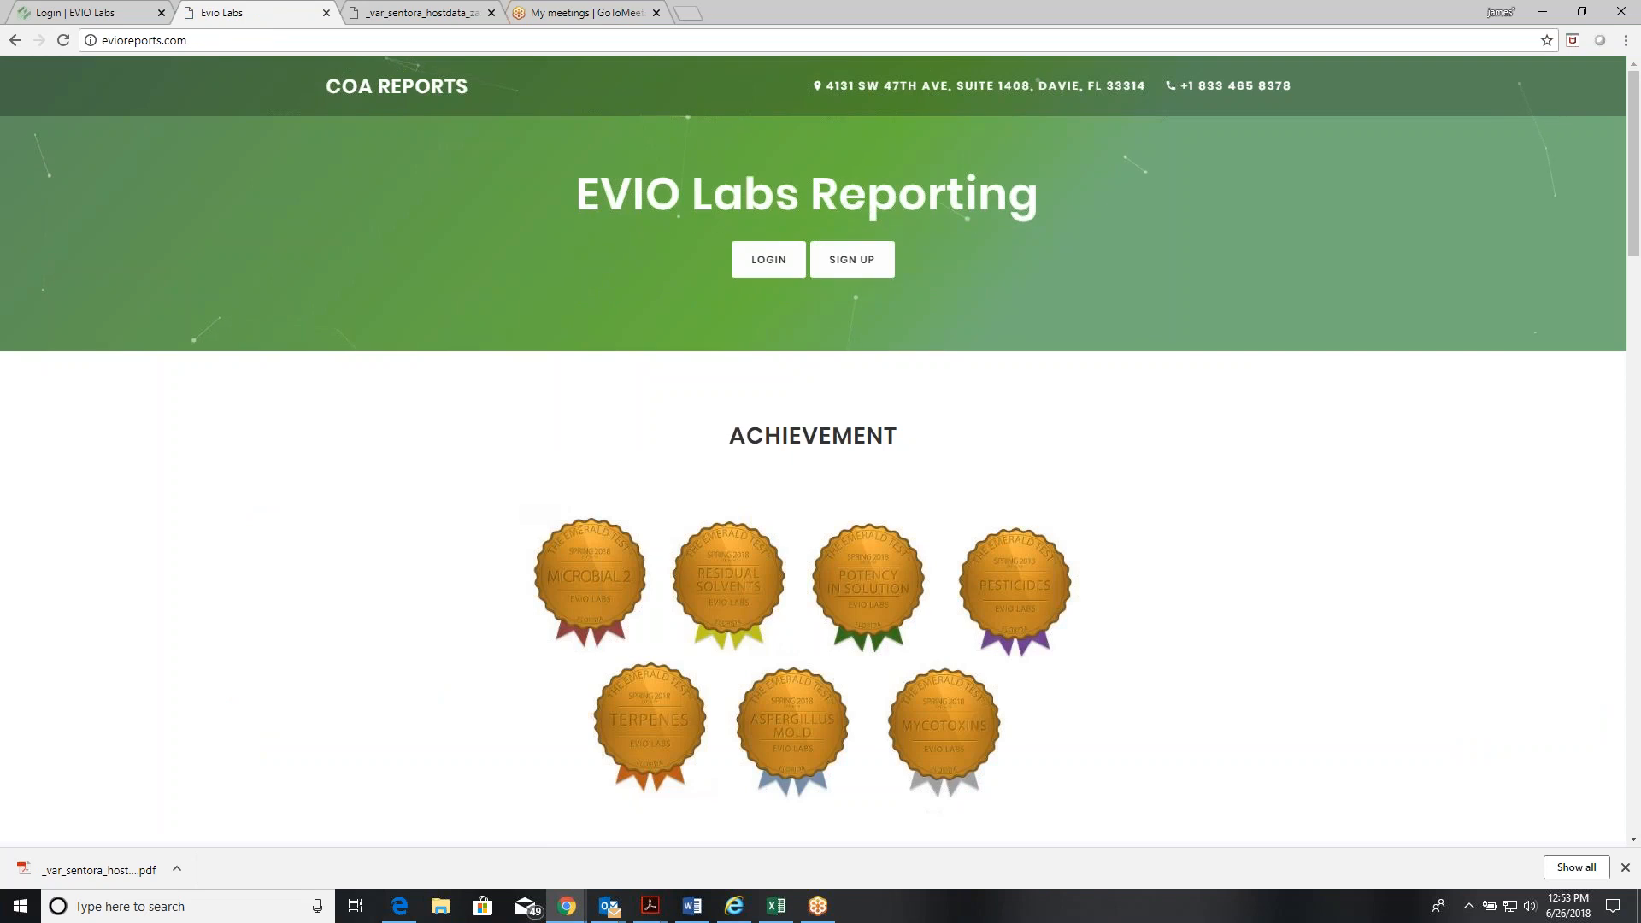
- Log in to the client portal with the test company's saved e-mail login
click(769, 260)
click(737, 350)
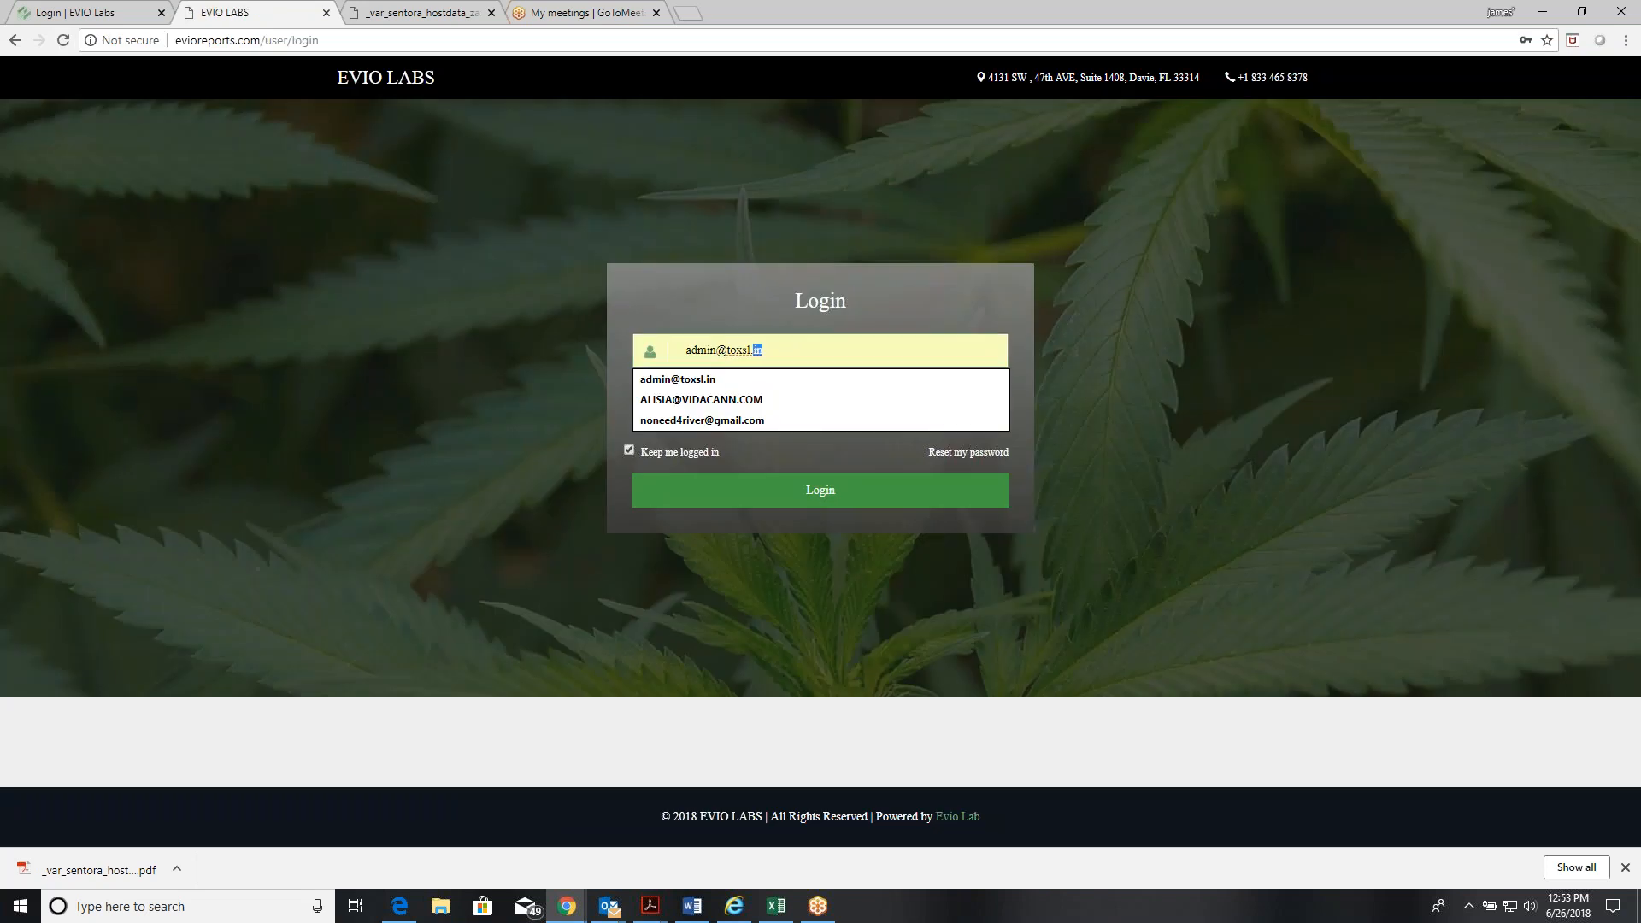
click(737, 421)
key(Return)
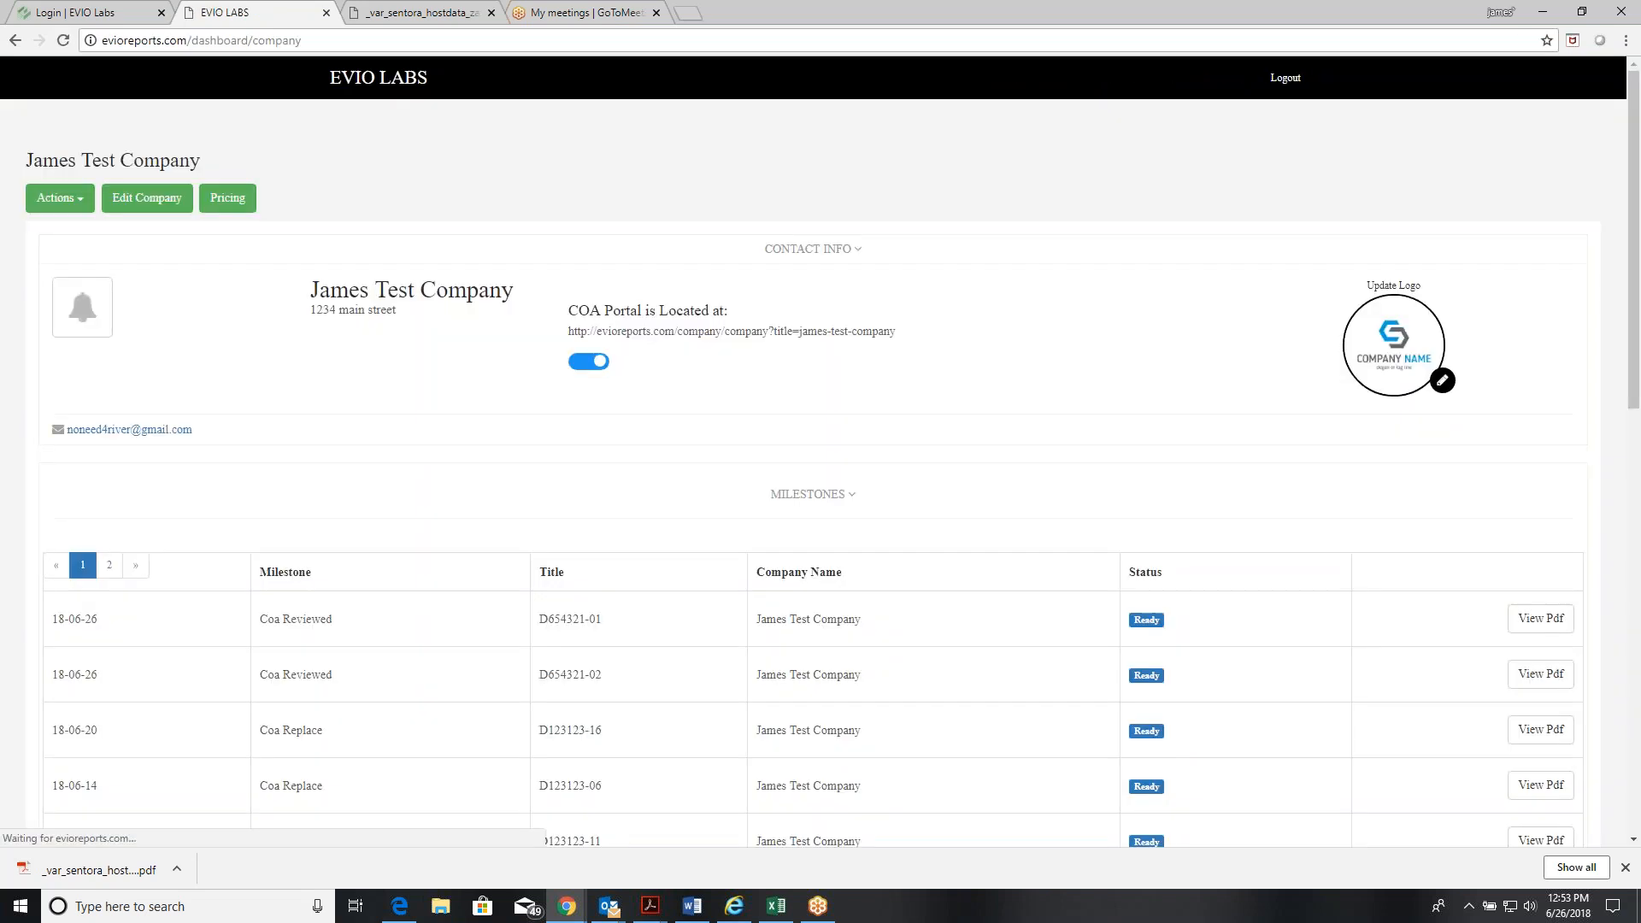
- Download the certificate PDF of milestone D654321-01 from the company's milestones and open the downloaded file
scroll(428, 473, down, 2)
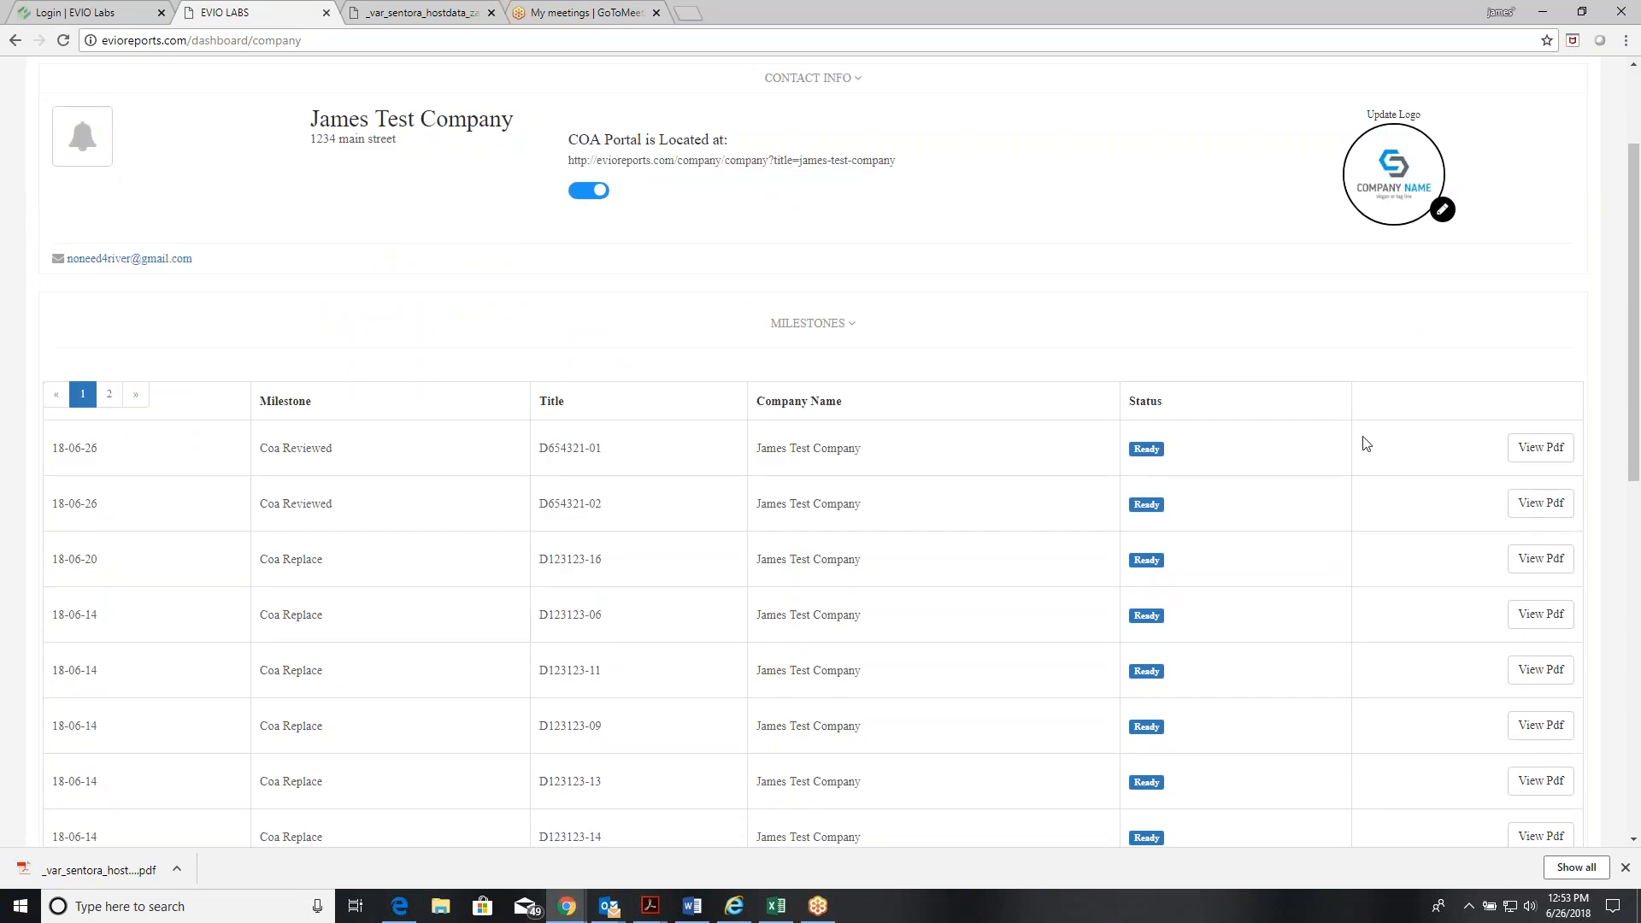
click(1539, 447)
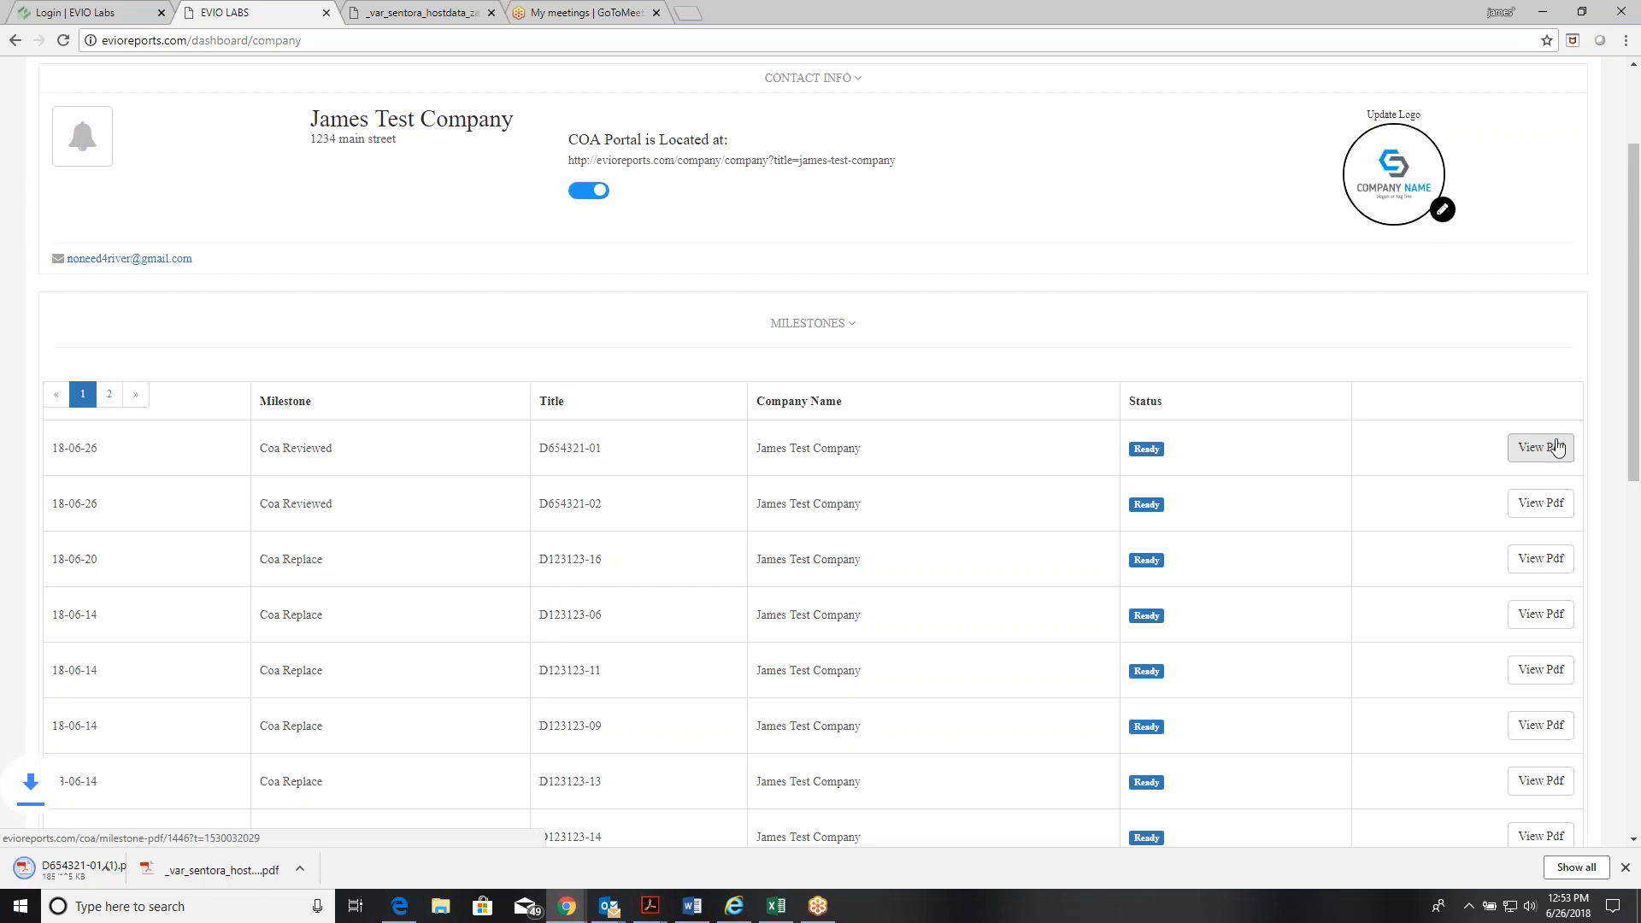
click(1462, 268)
click(96, 871)
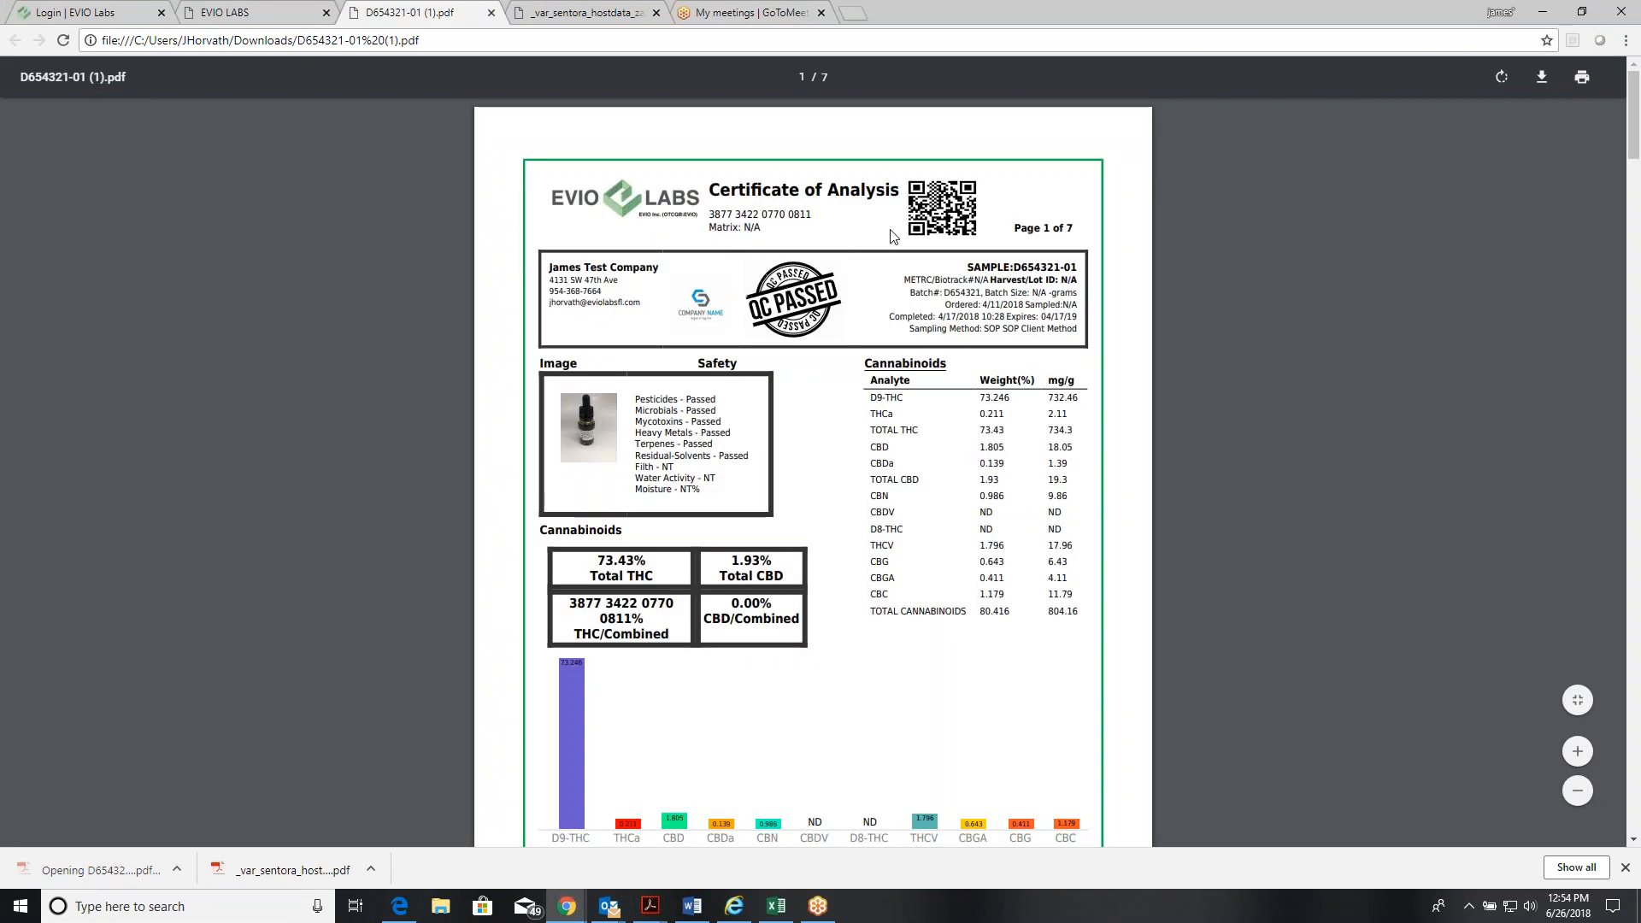
- Read through the pages of the D654321-01 certificate of analysis and close the PDF
scroll(859, 342, down, 4)
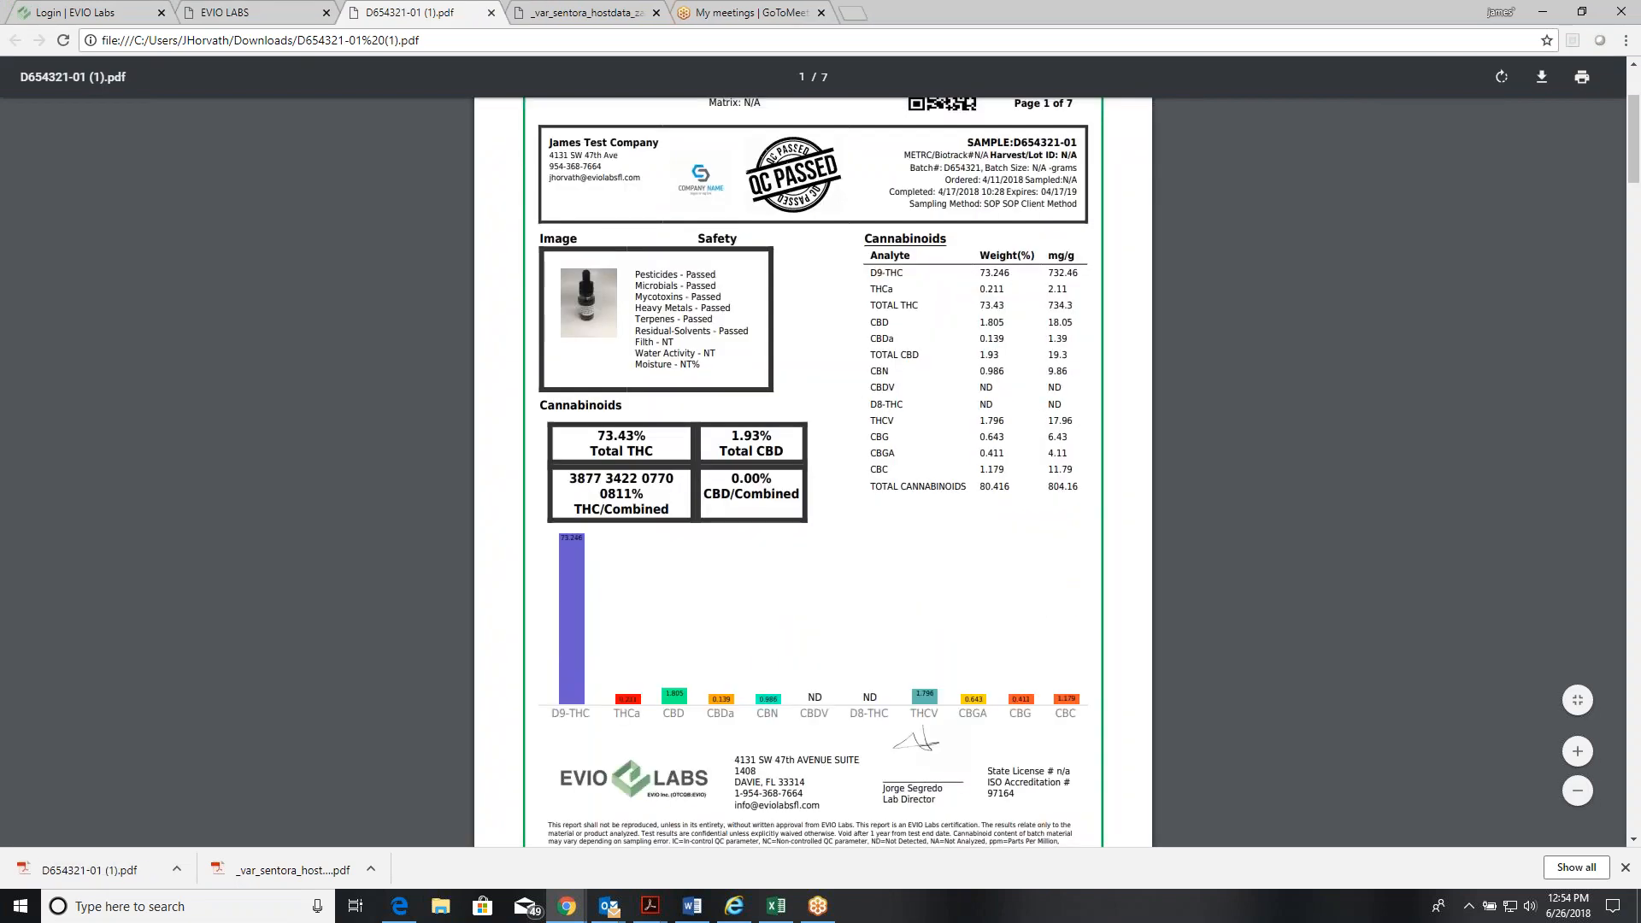
scroll(811, 470, down, 20)
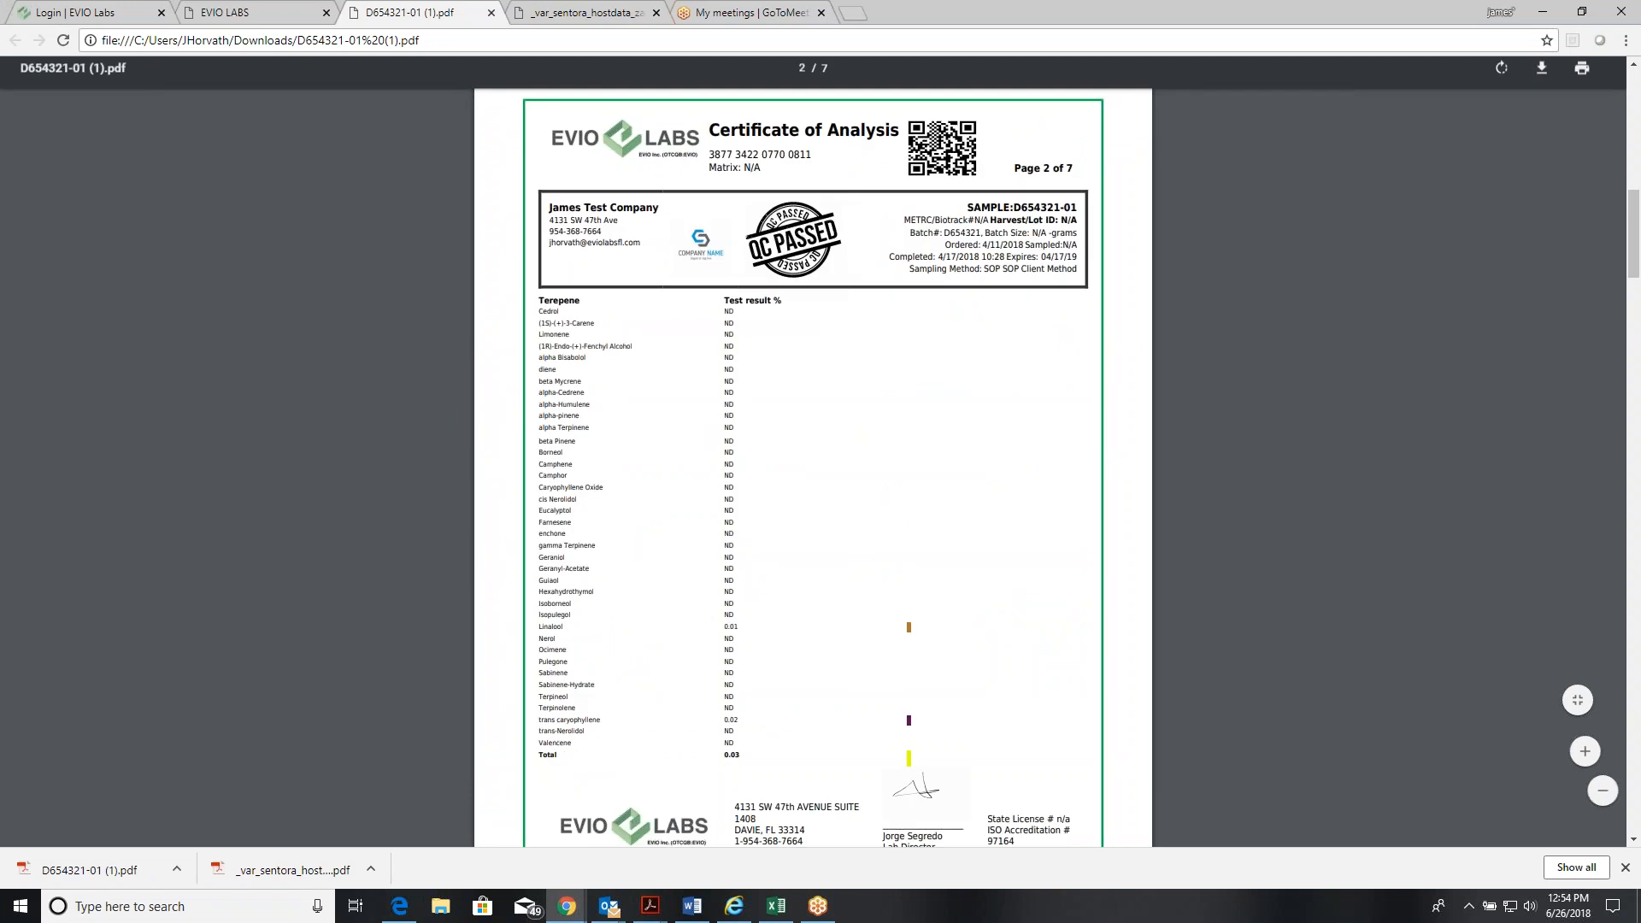
scroll(831, 346, down, 20)
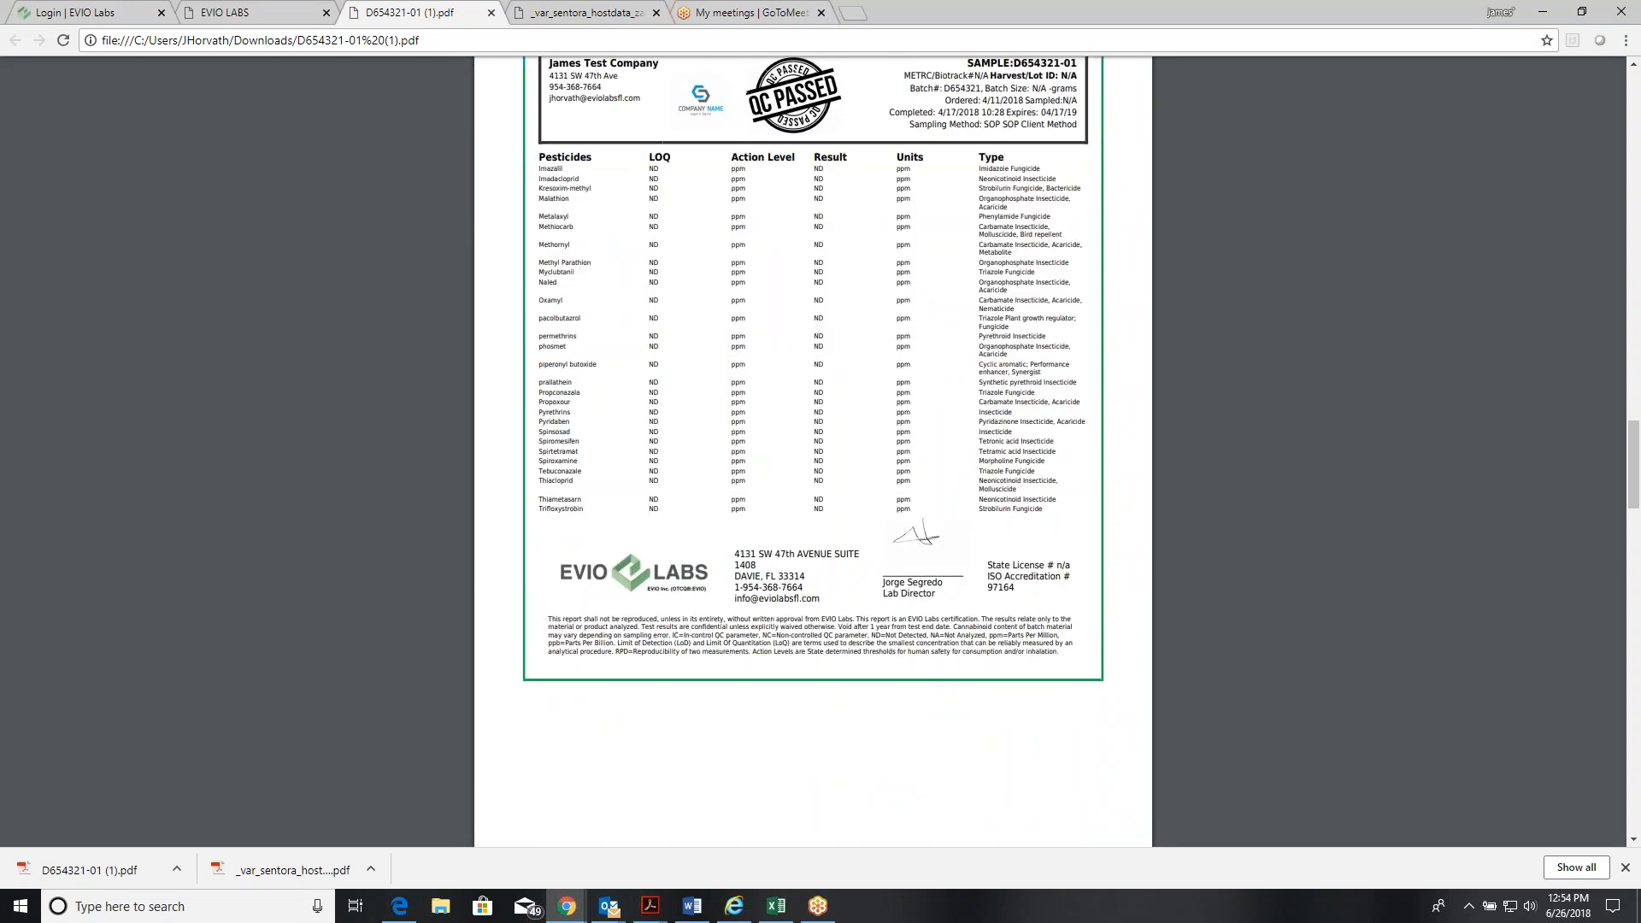
scroll(831, 346, down, 1)
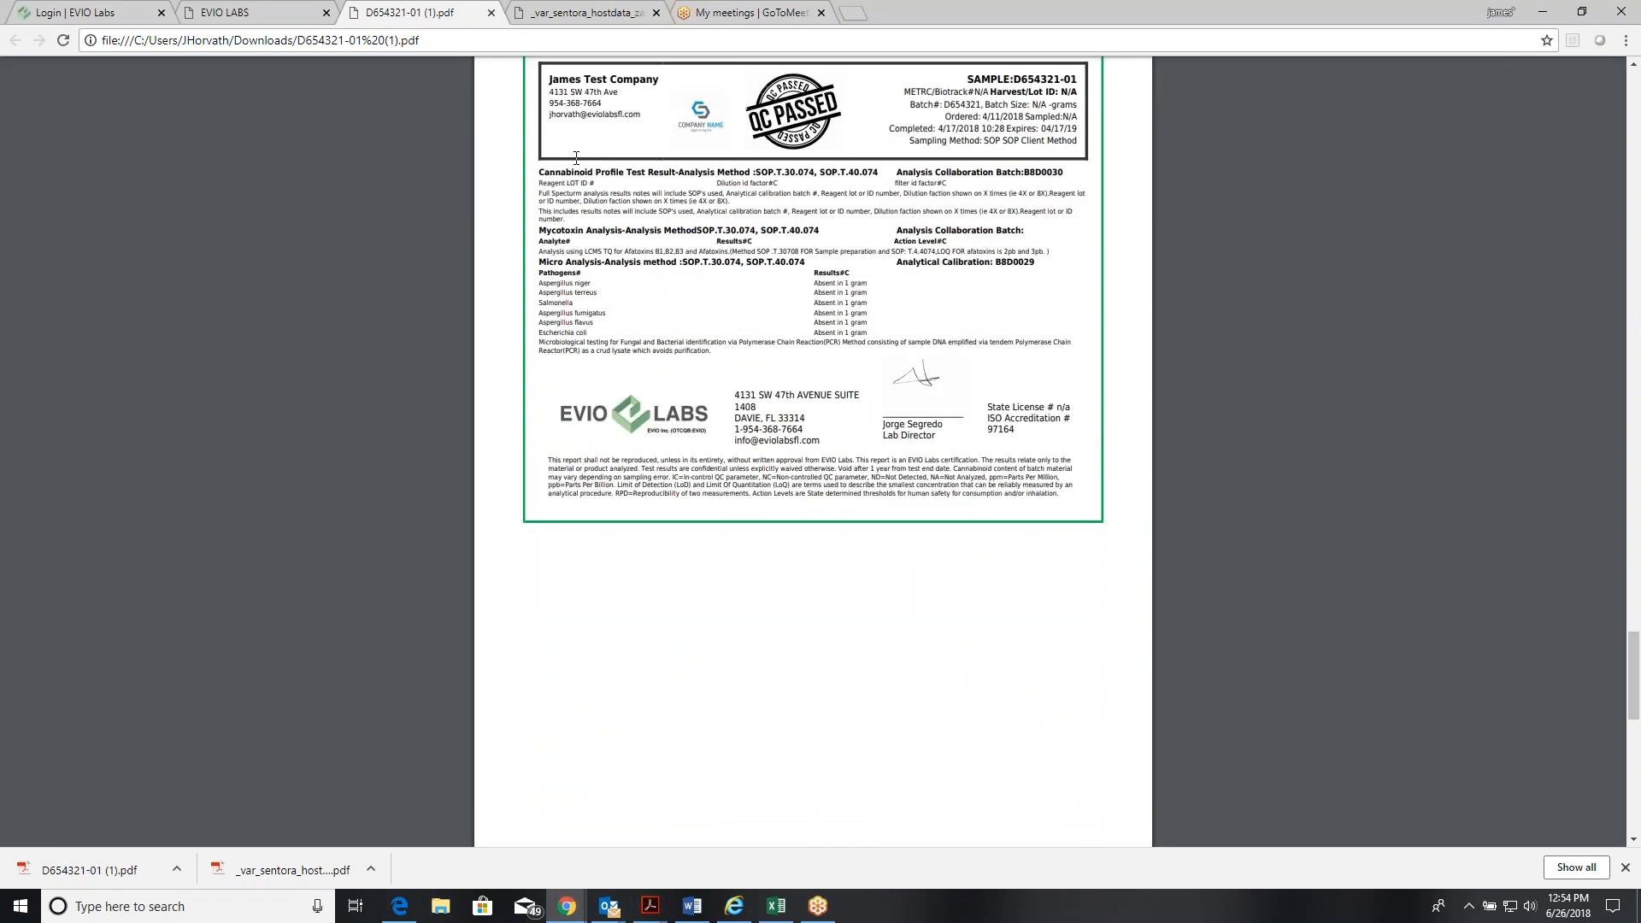
click(491, 13)
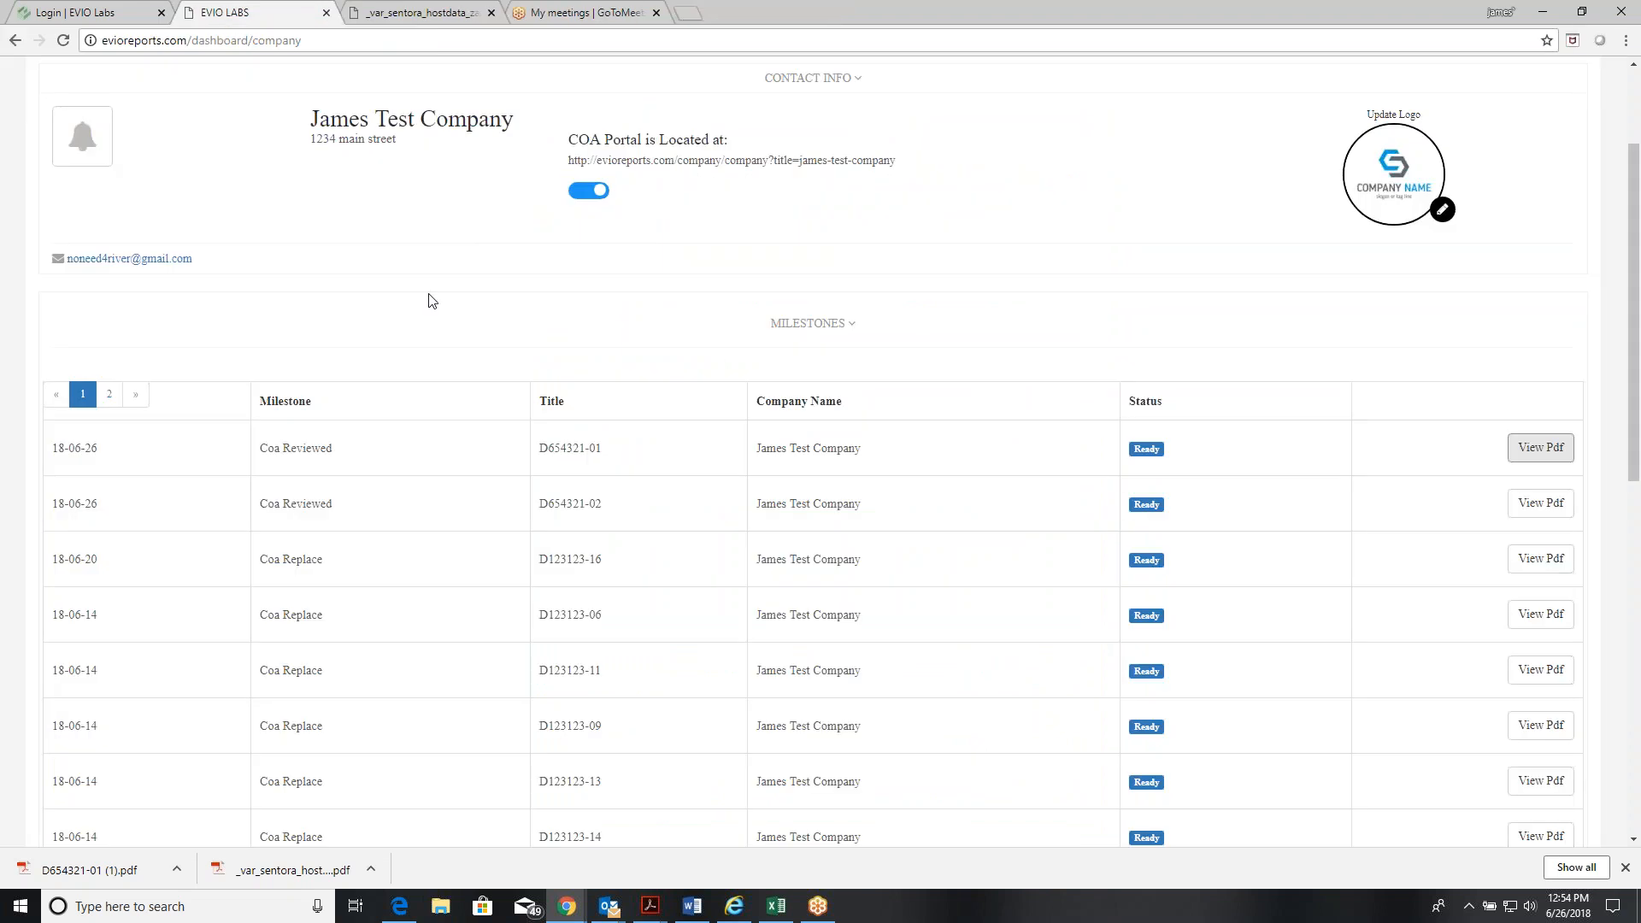
- Go to the COA queue and save D803030-05.jpg as the product image of sample D654321-02
scroll(432, 300, up, 2)
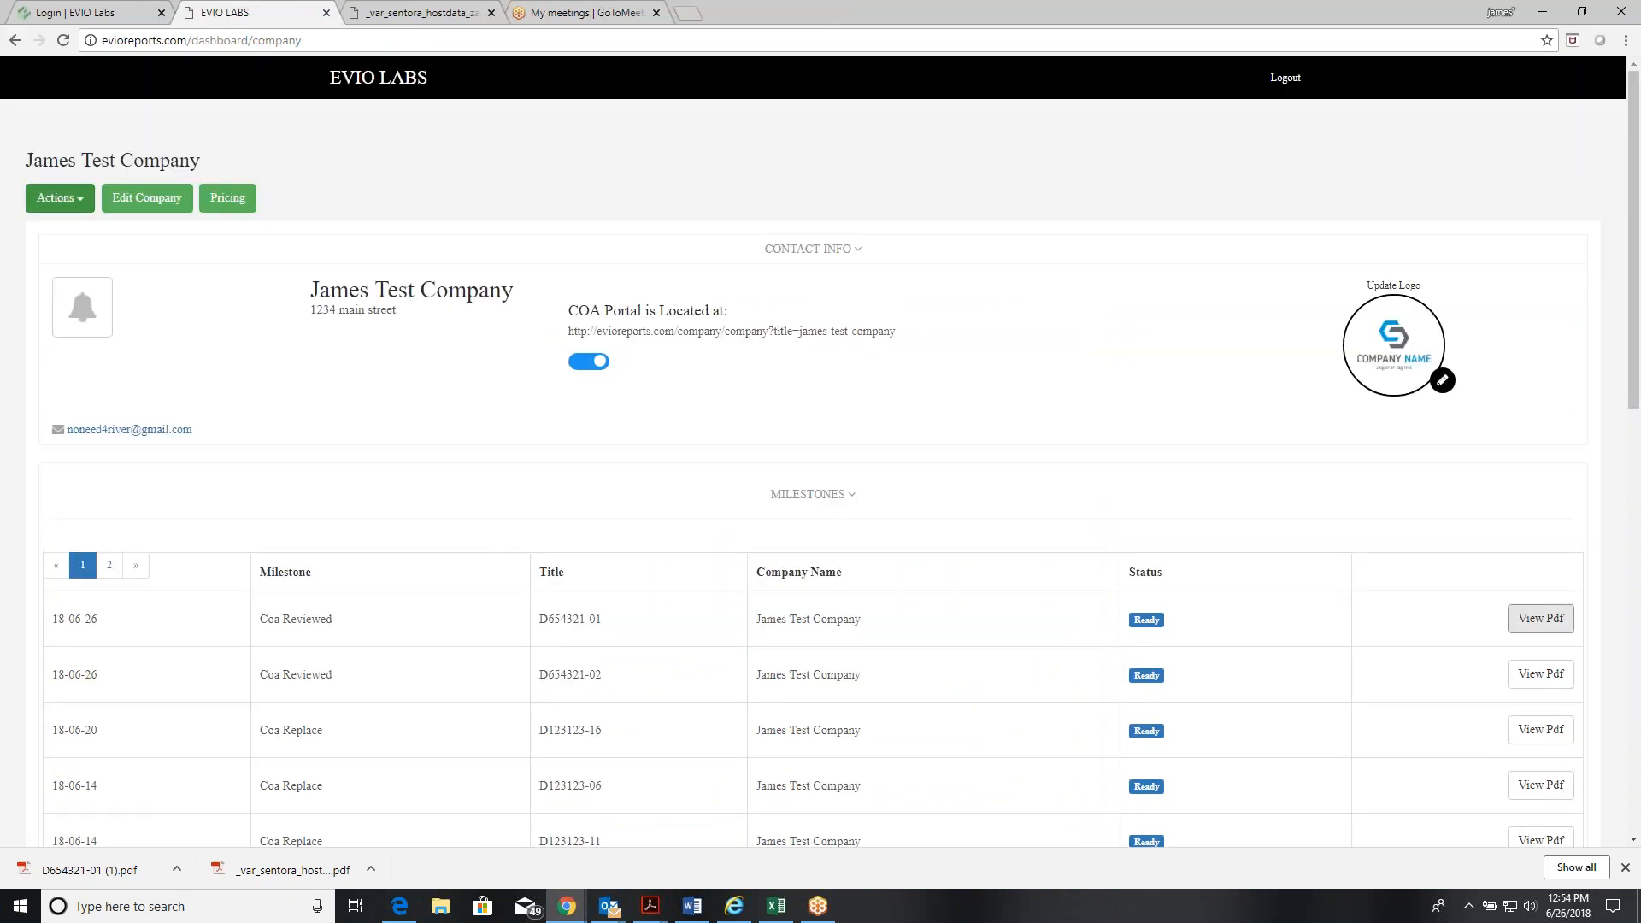
click(60, 197)
click(80, 253)
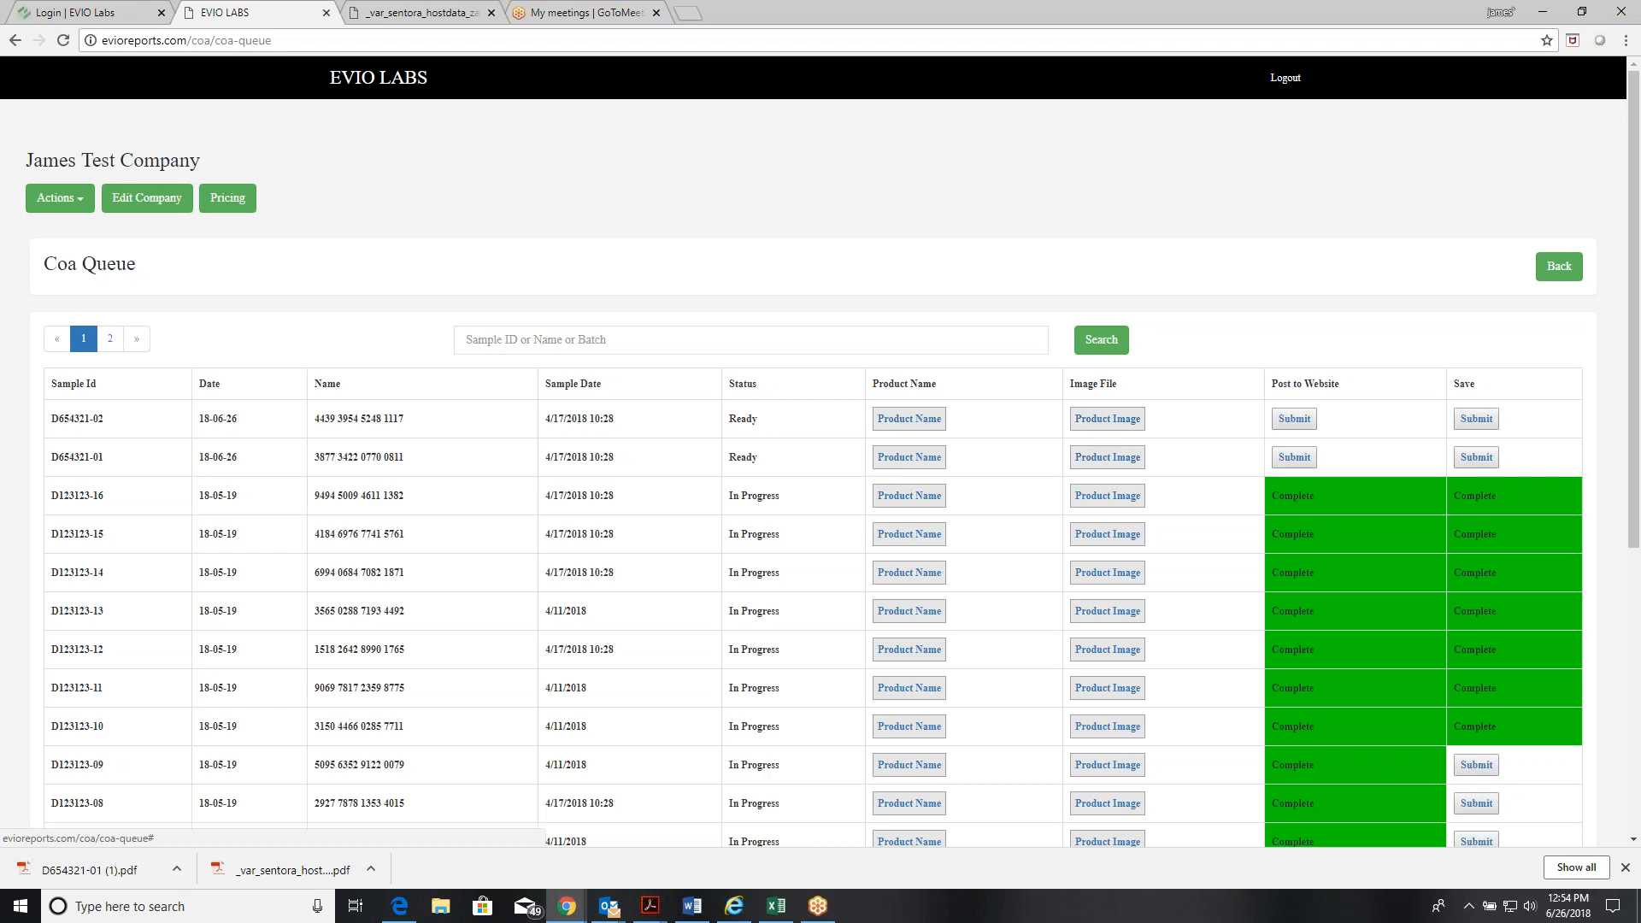
click(1095, 419)
click(778, 174)
scroll(419, 316, down, 8)
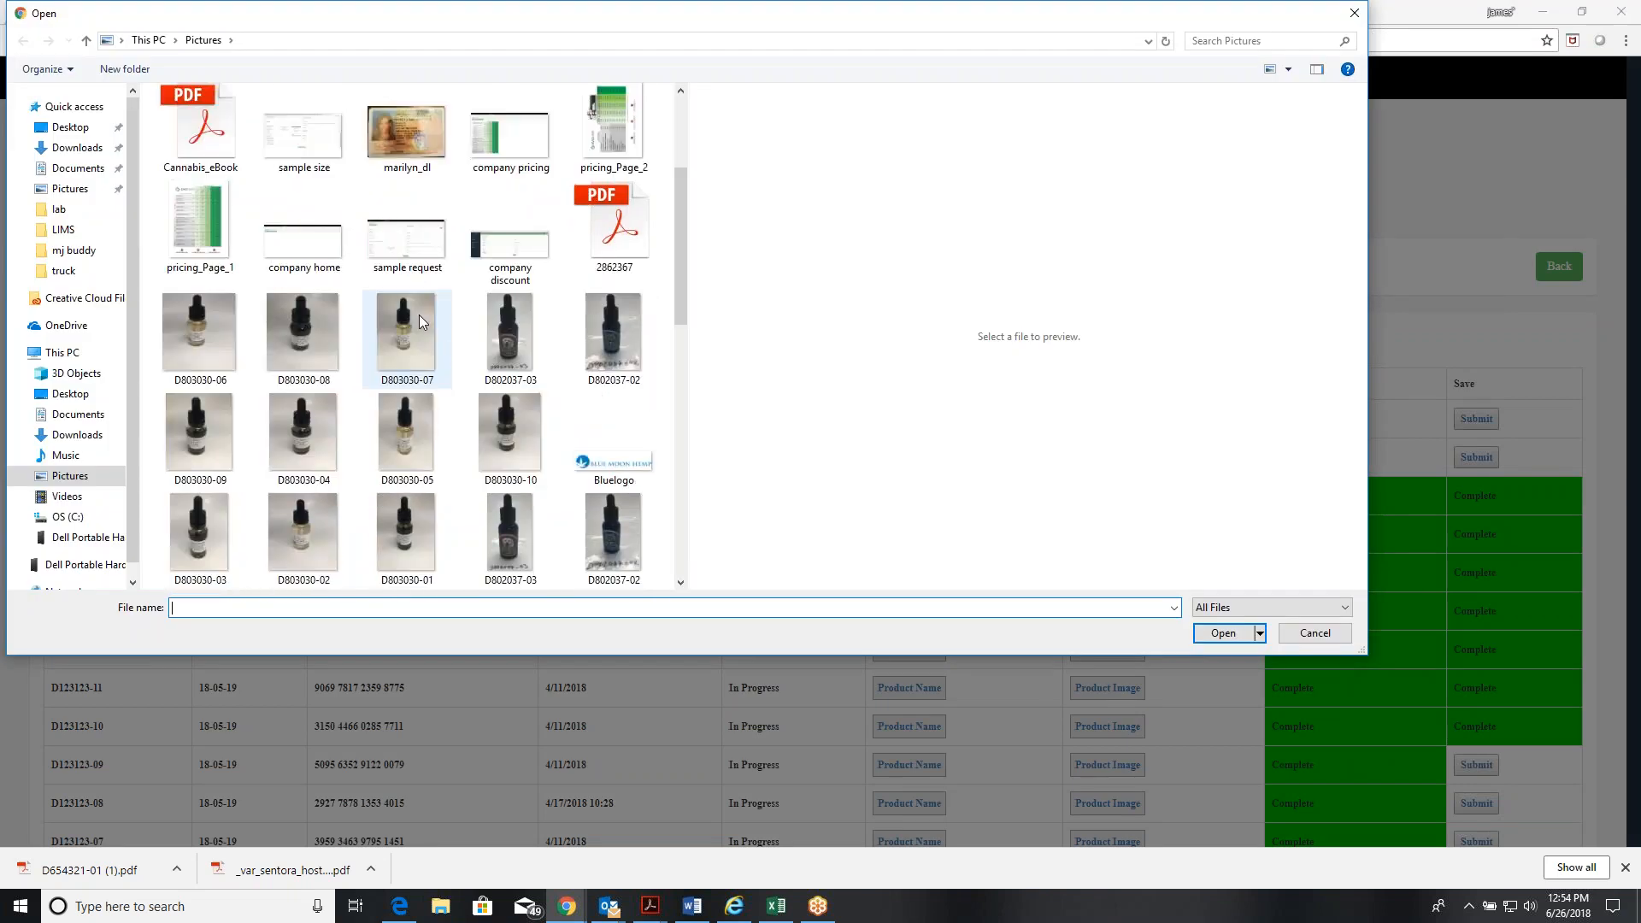
double_click(408, 89)
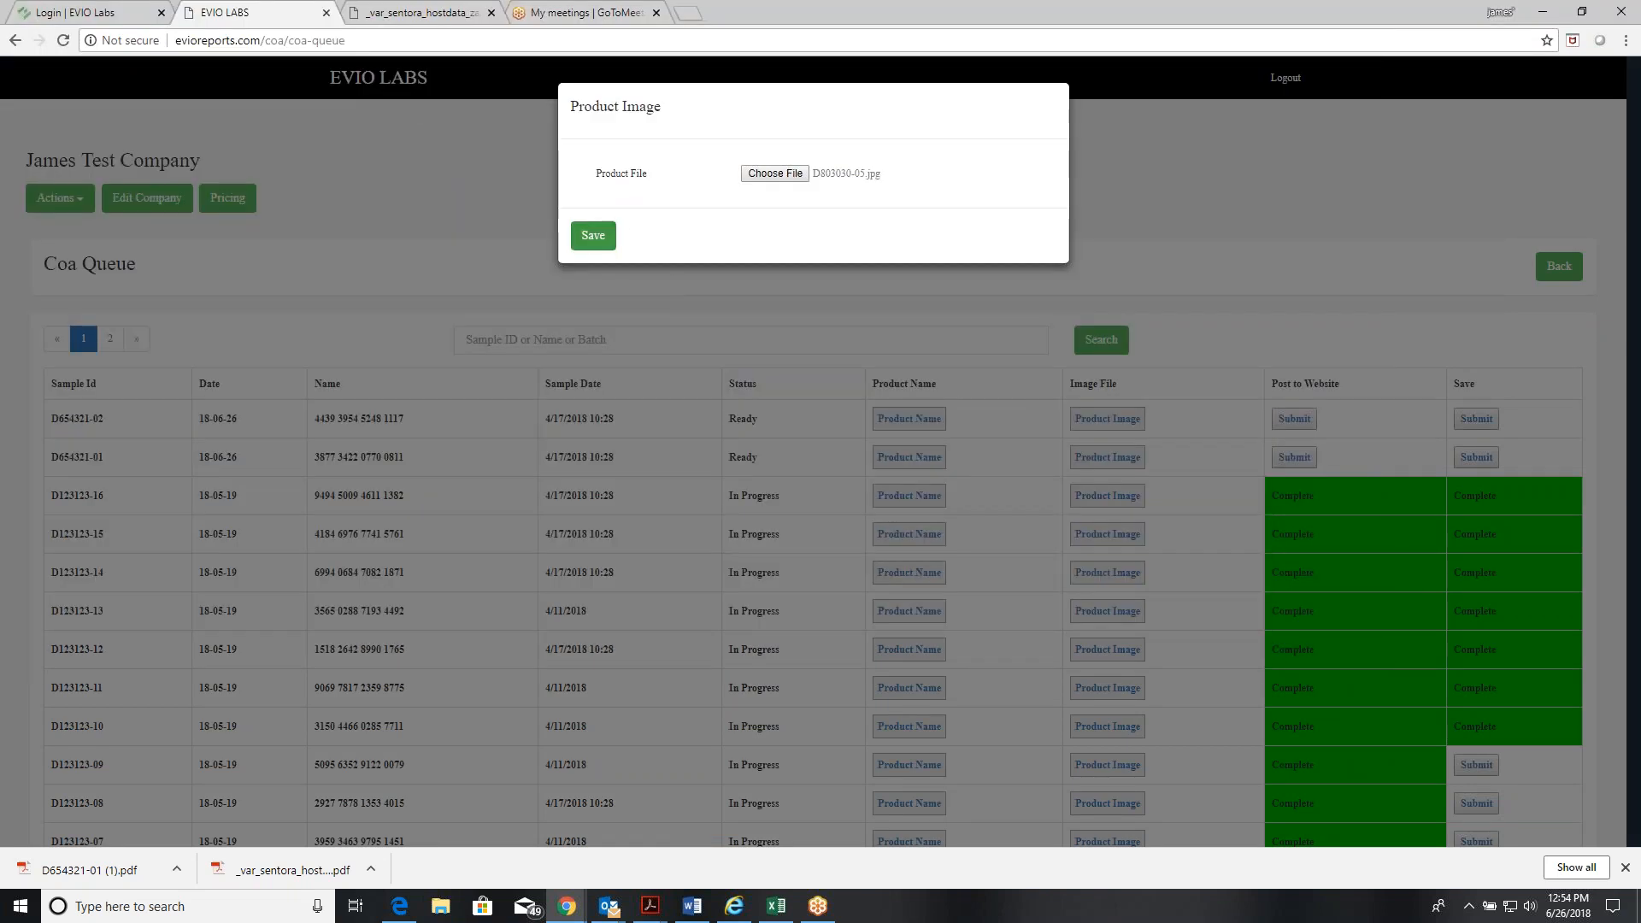
click(592, 232)
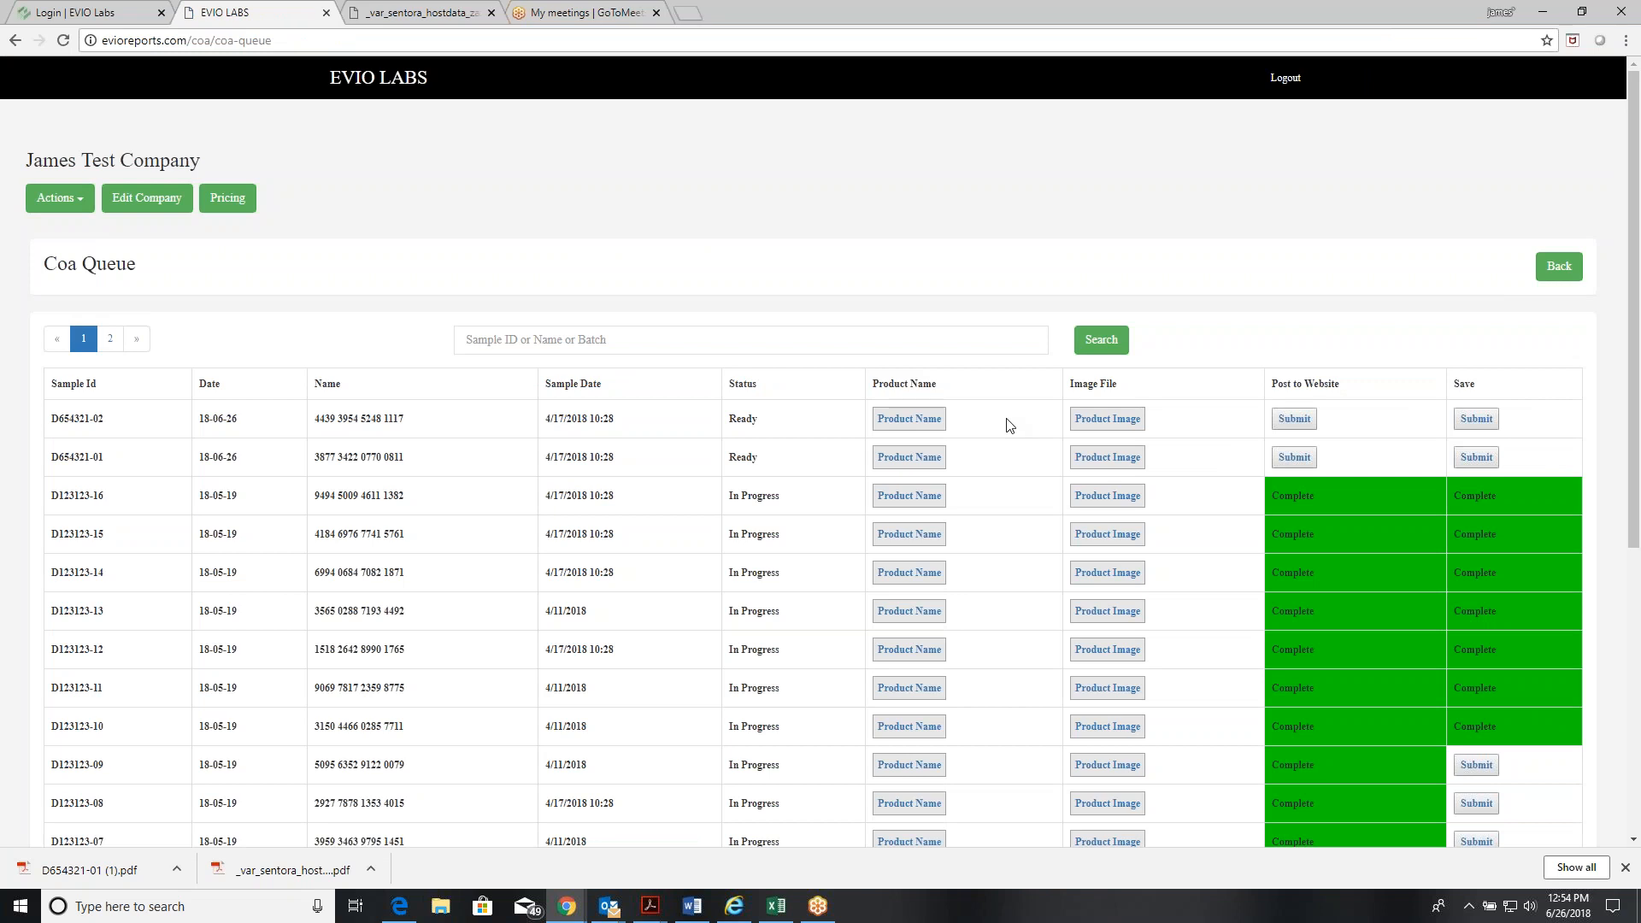
- Save D803030-07.jpg as the product image of sample D654321-01
click(1107, 456)
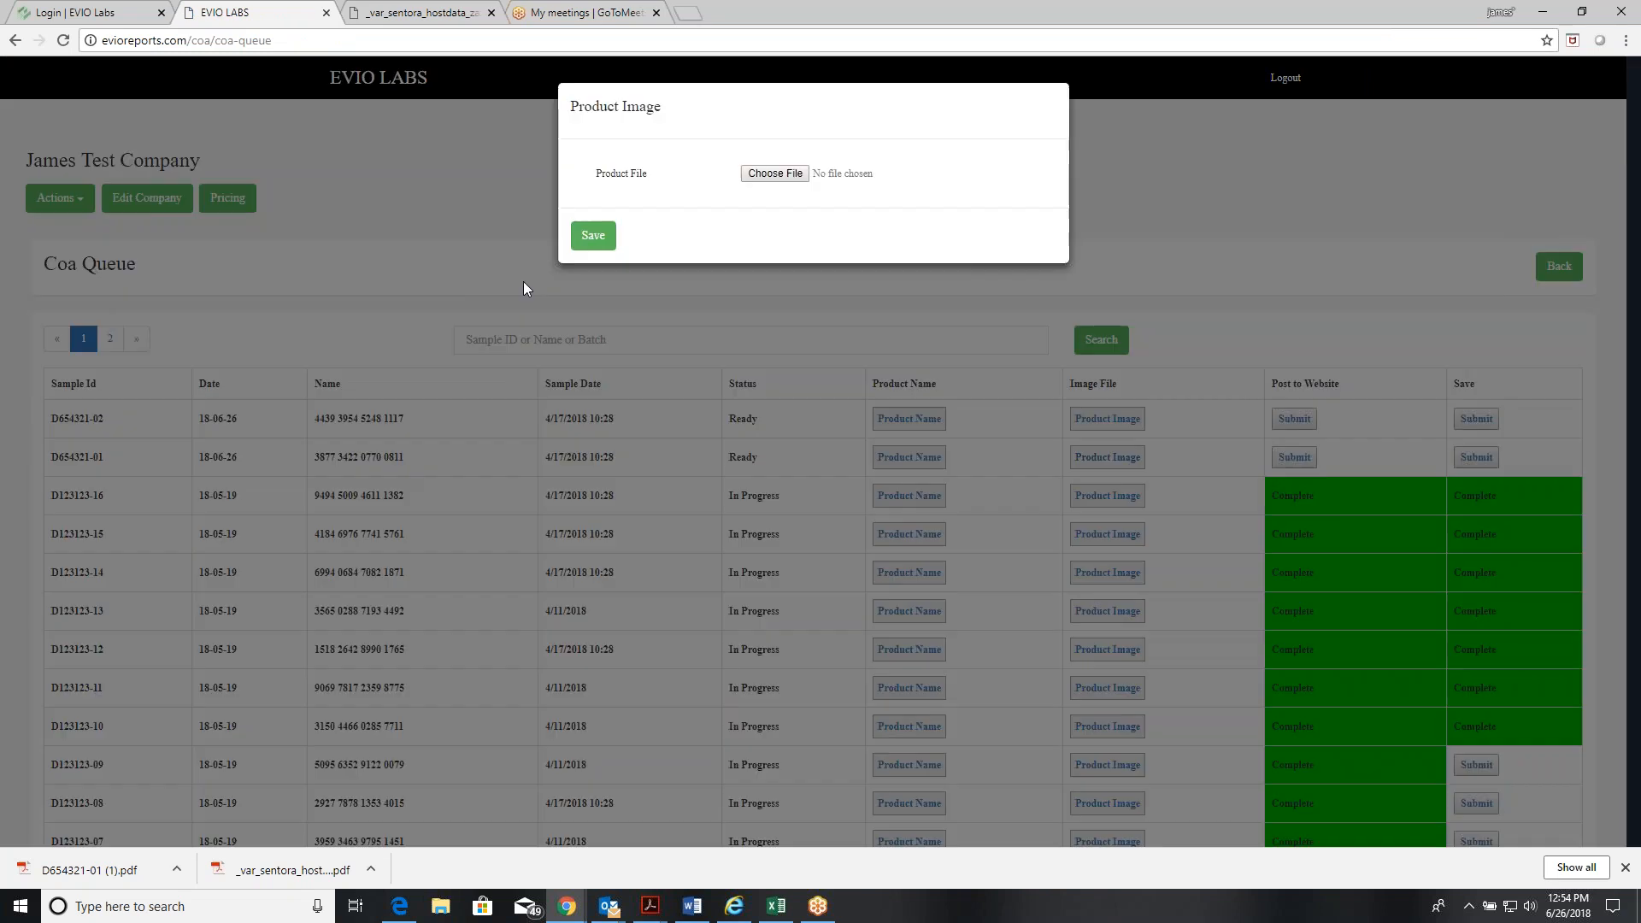
click(759, 174)
double_click(438, 374)
click(590, 242)
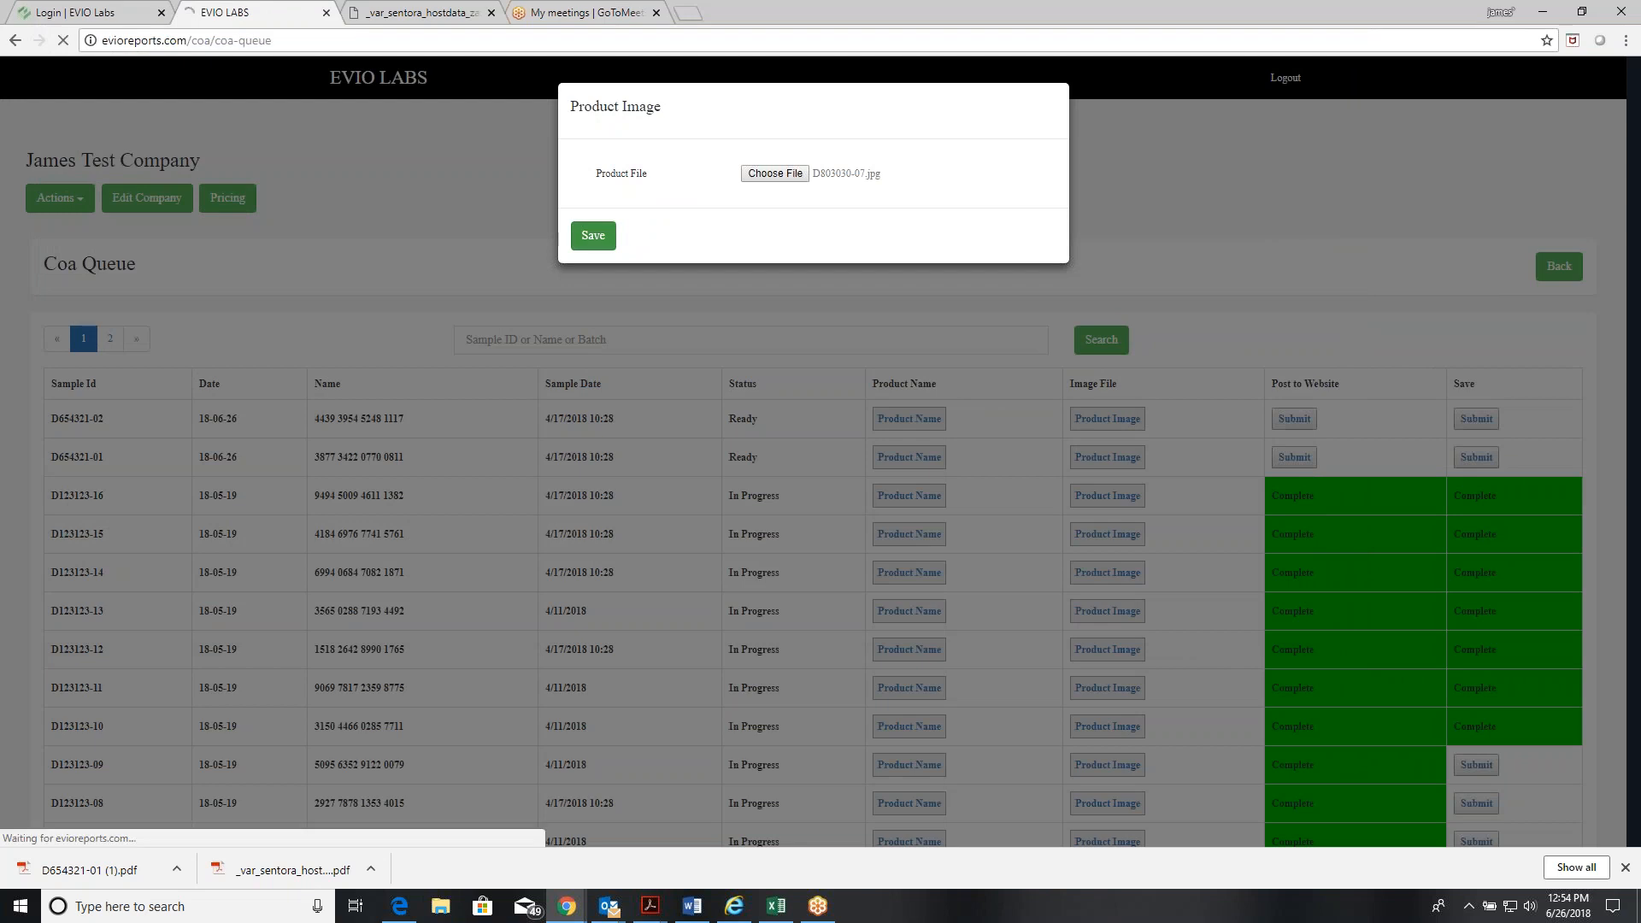
- Enter the product title "Best THC:CBD 1 to 1 on the market" for sample D654321-02, correcting its spelling and spacing
click(908, 419)
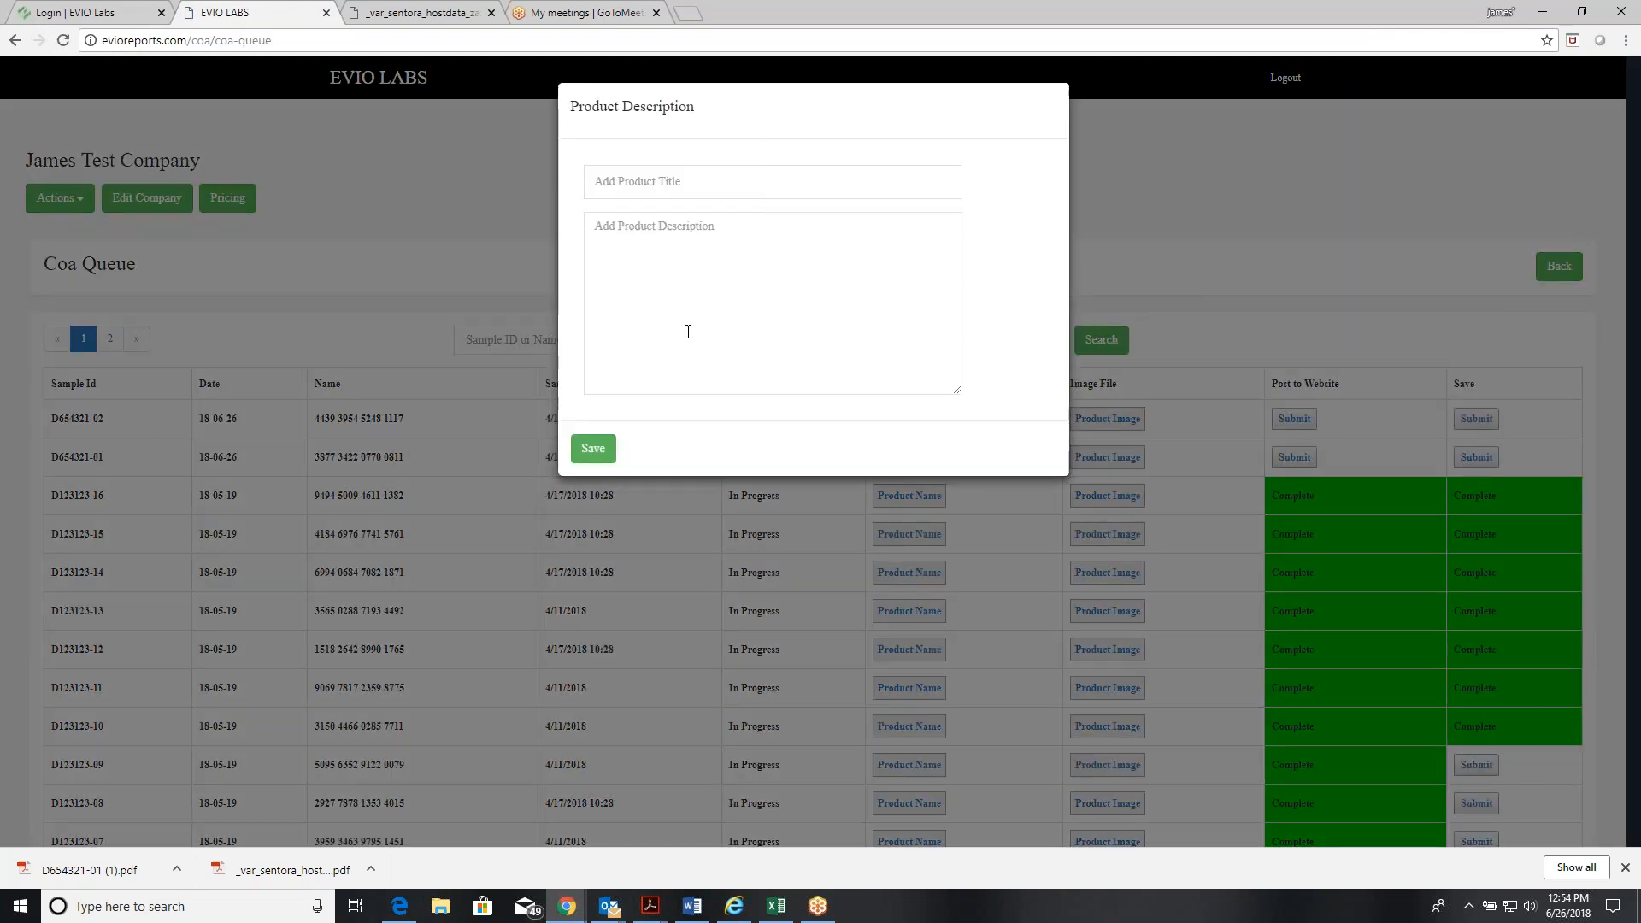
click(693, 172)
text(This is)
key(BackSpace)
key(BackSpace)
key(BackSpace)
key(BackSpace)
key(BackSpace)
key(BackSpace)
text(Best THC:)
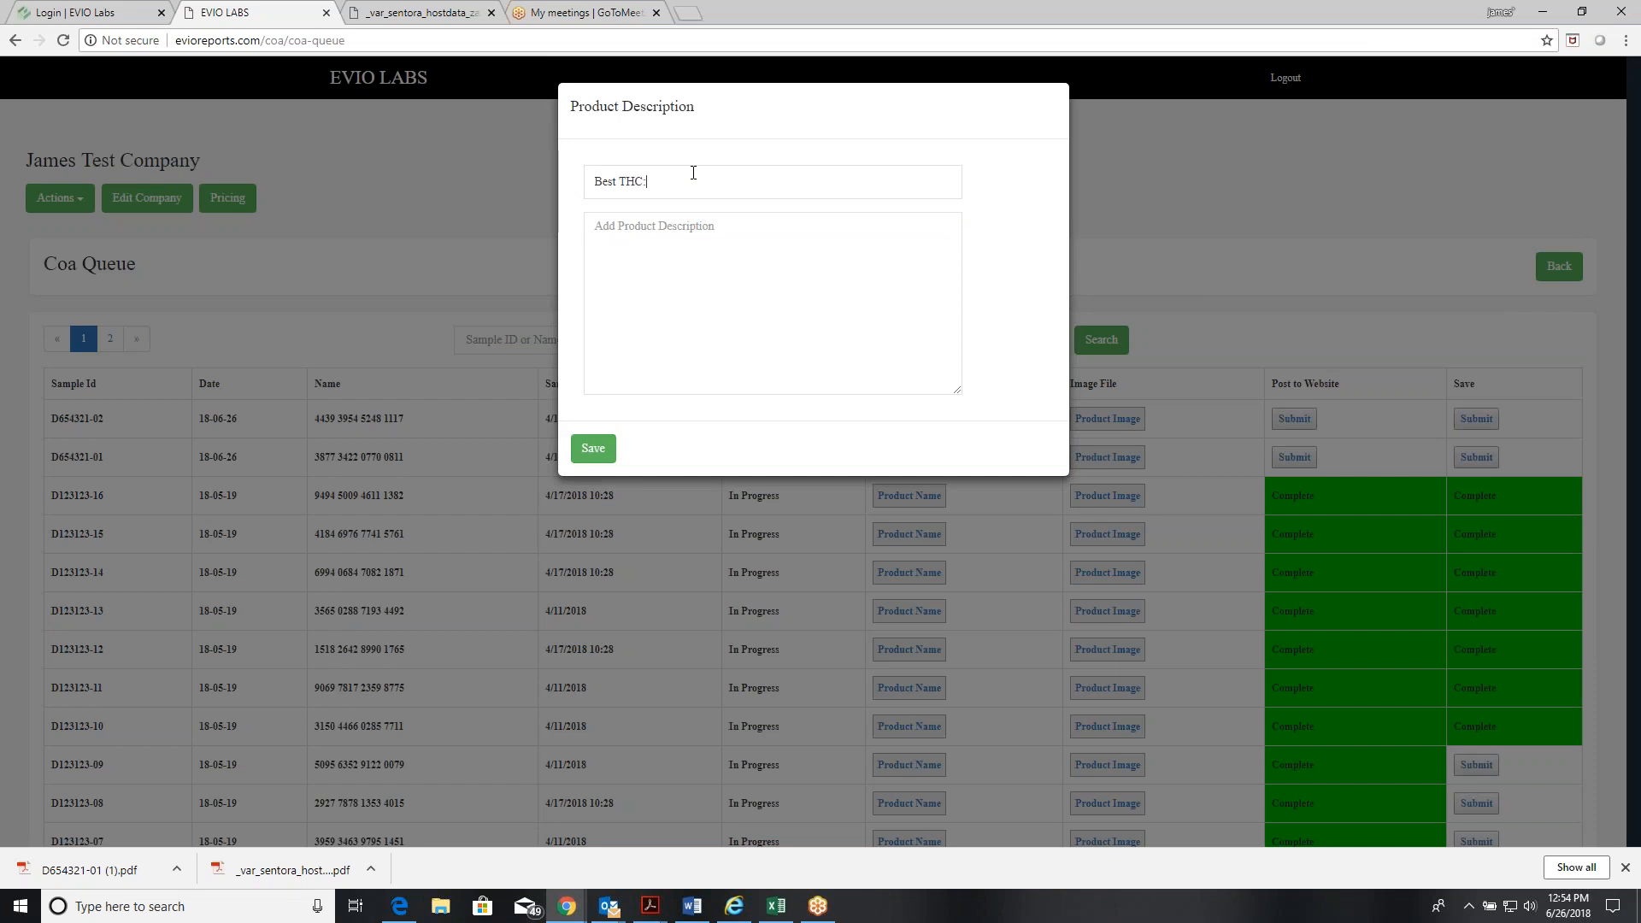
text(CBD 1 to1 on th)
click(695, 182)
key(BackSpace)
right_click(759, 182)
click(787, 197)
- Add the product description "This is the product desciption" for sample D654321-02 and save the product details
click(658, 241)
text(This is the product desciption)
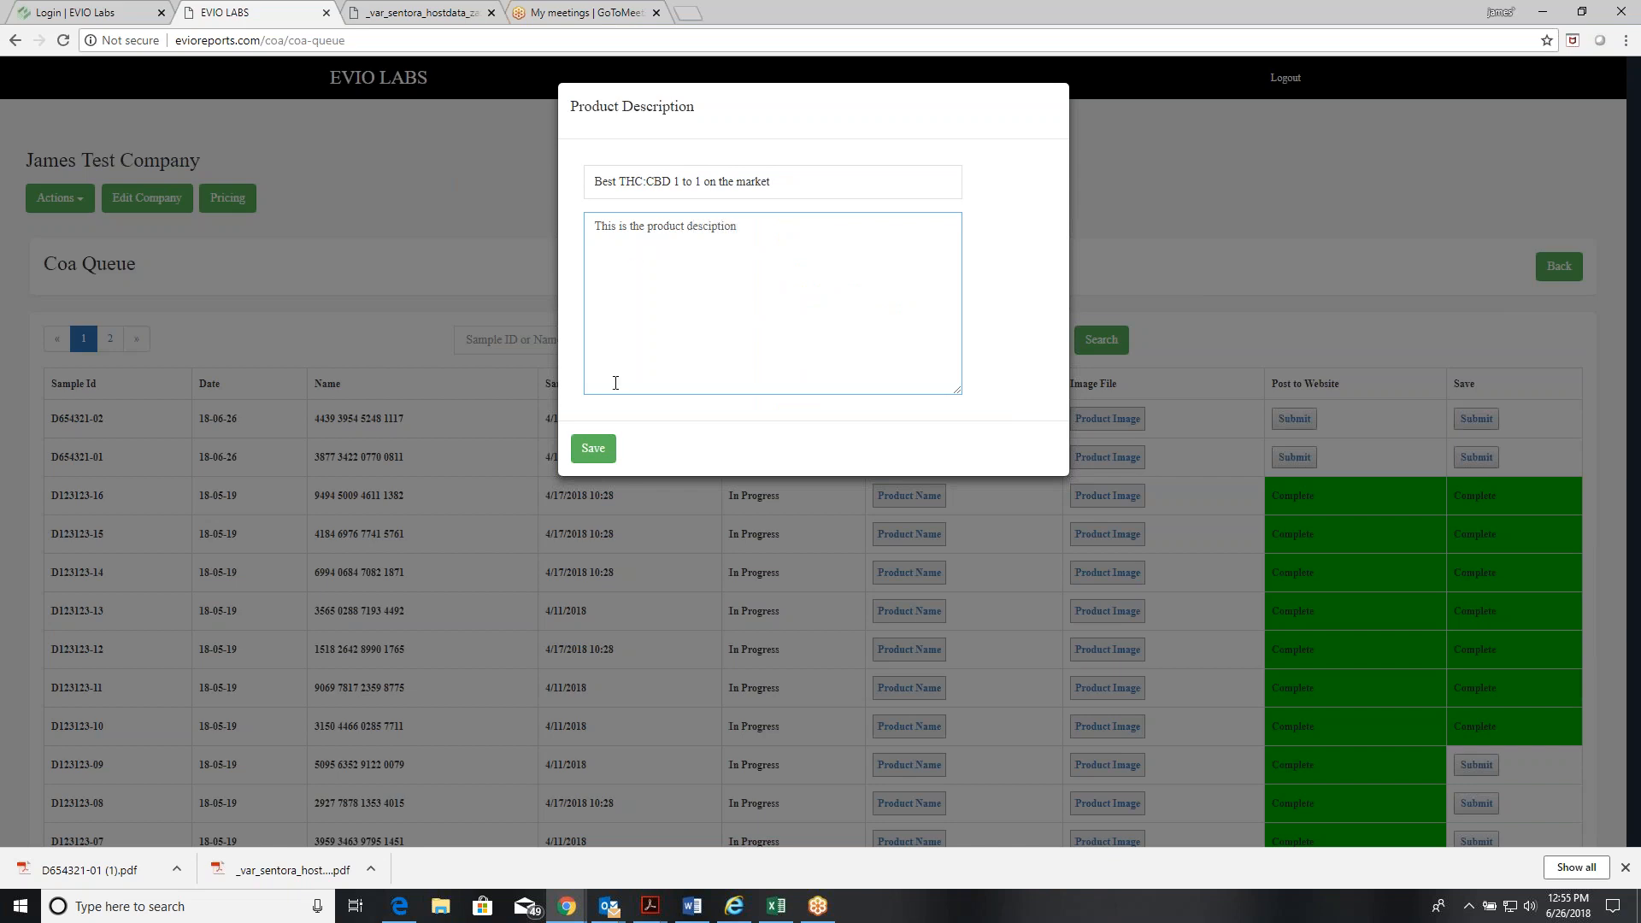
click(593, 448)
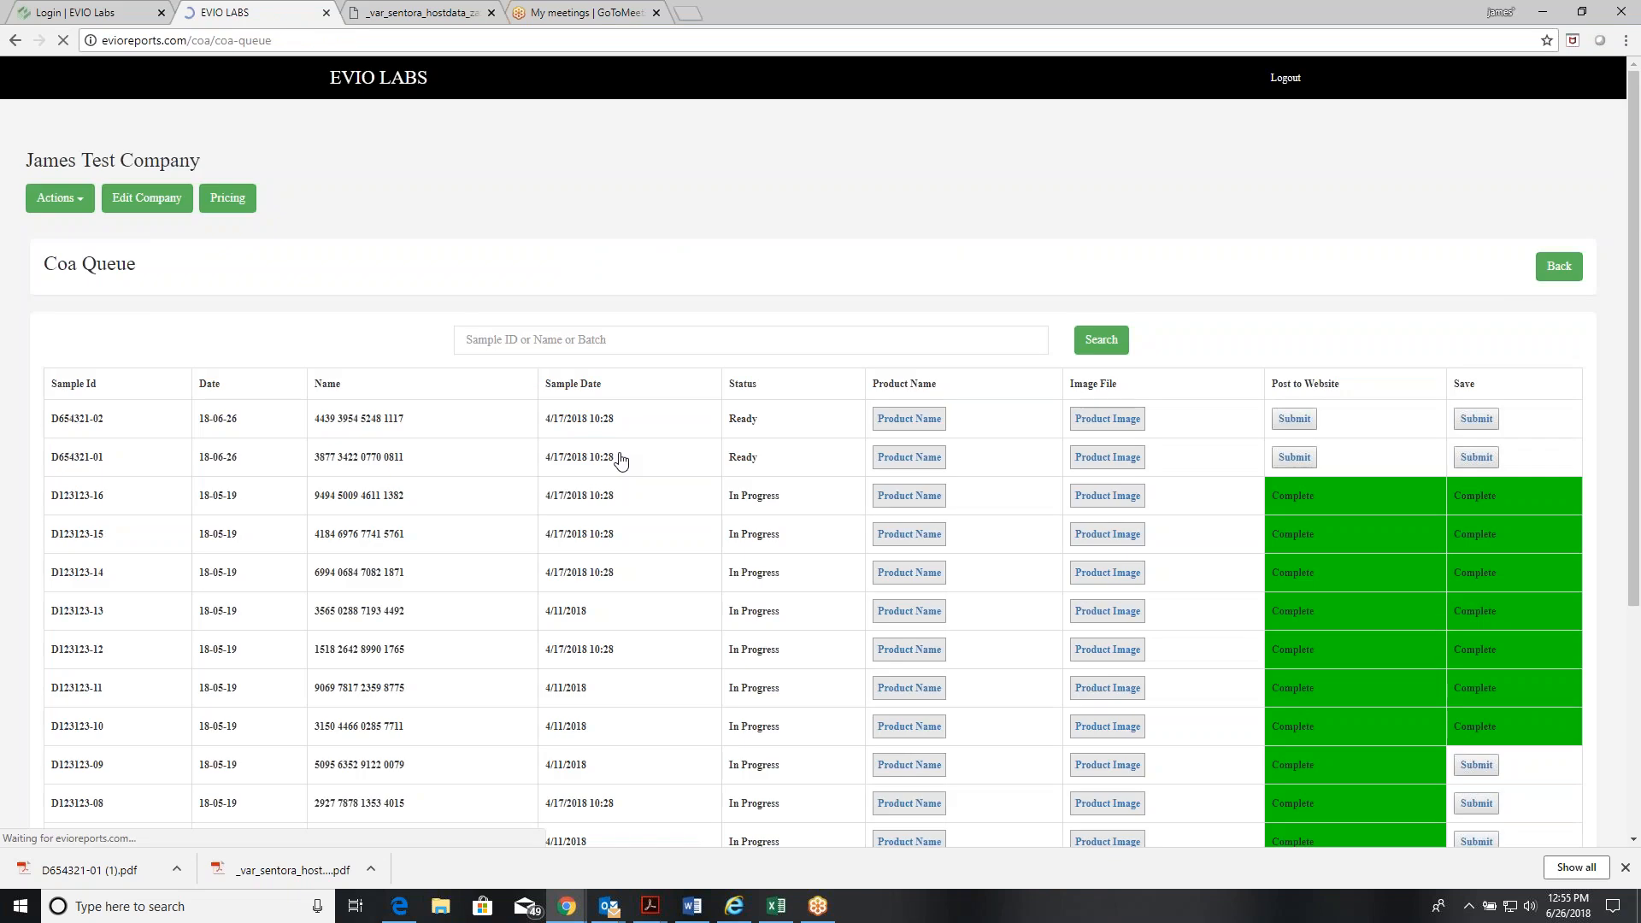
- Save the product title "Blue Dog" and the description "Test data" for sample D654321-01
click(909, 457)
click(772, 182)
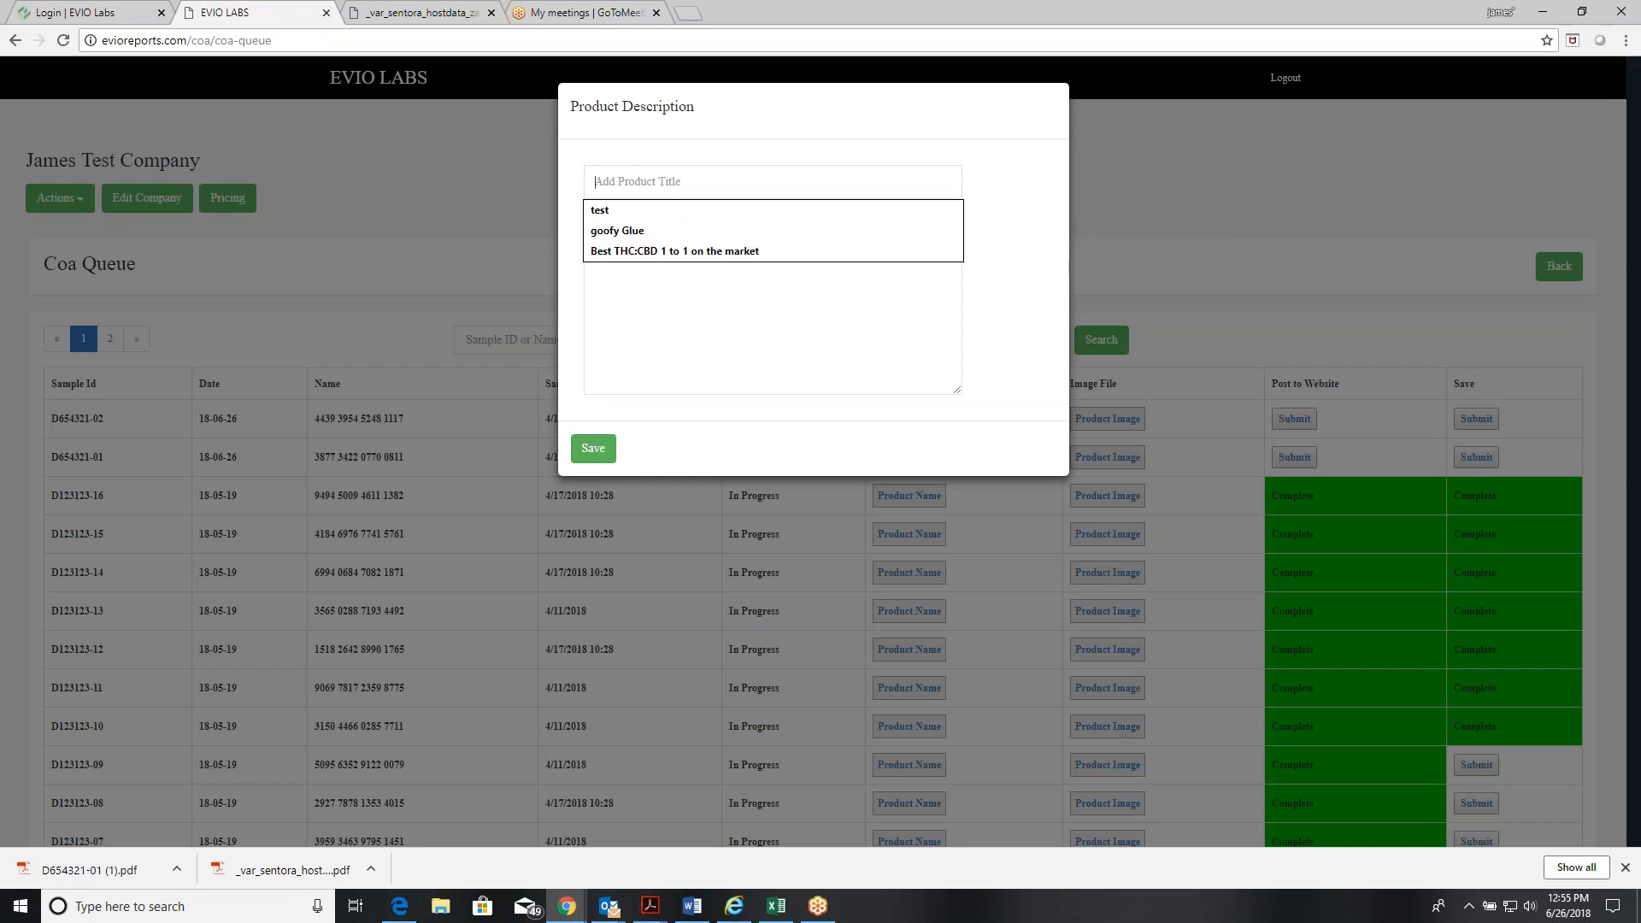
text(Blue Dog)
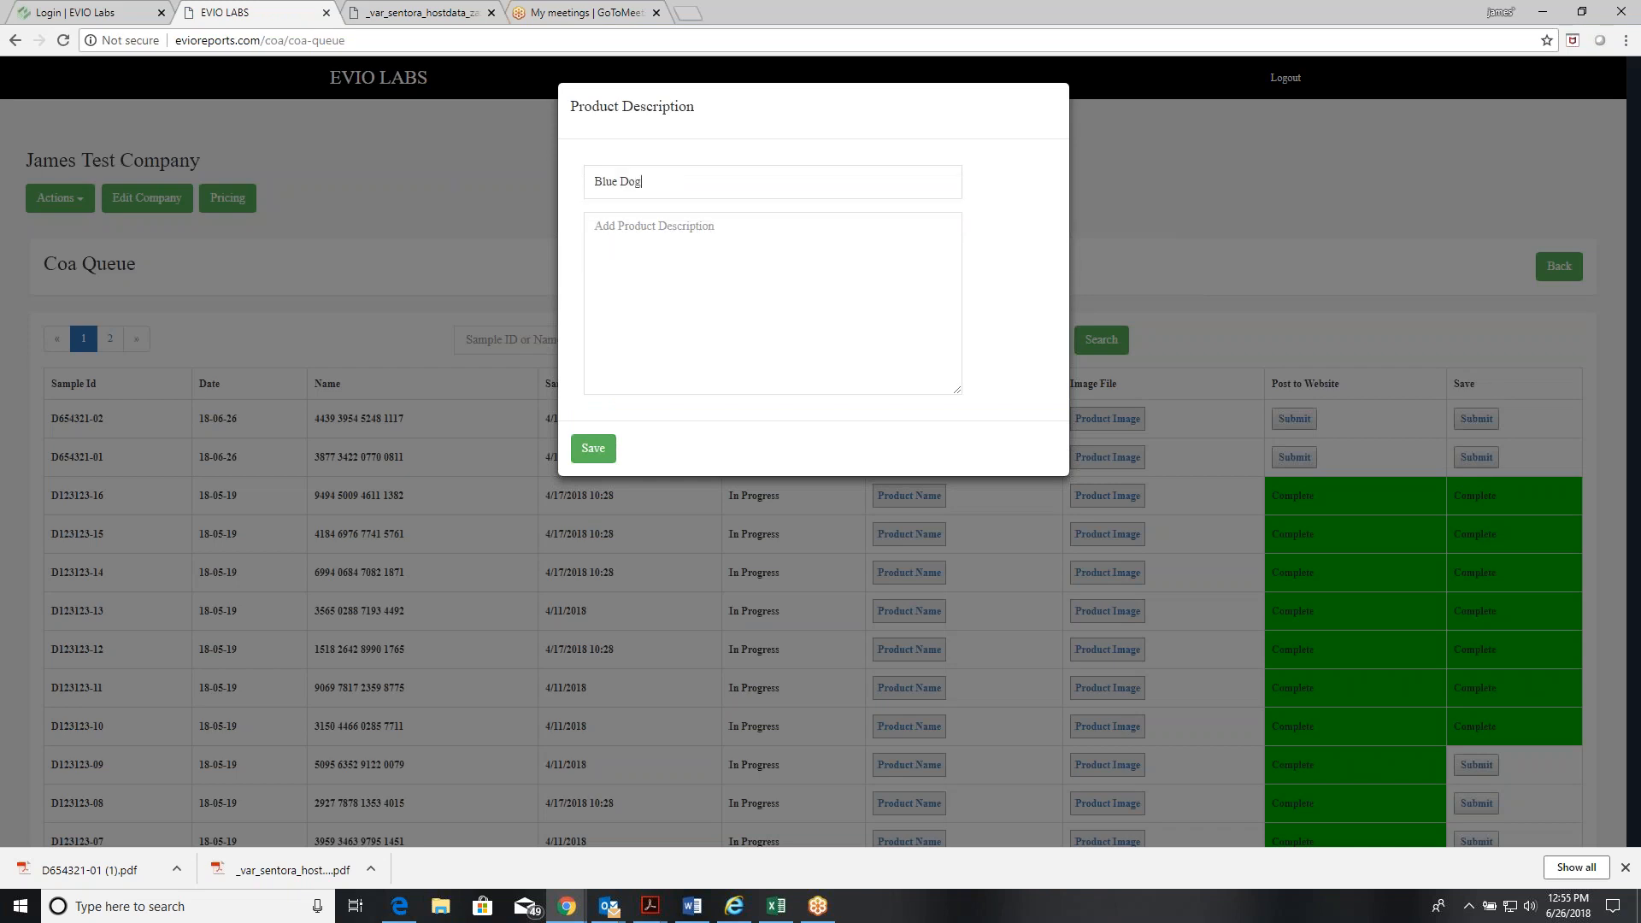
key(Tab)
text(Tes)
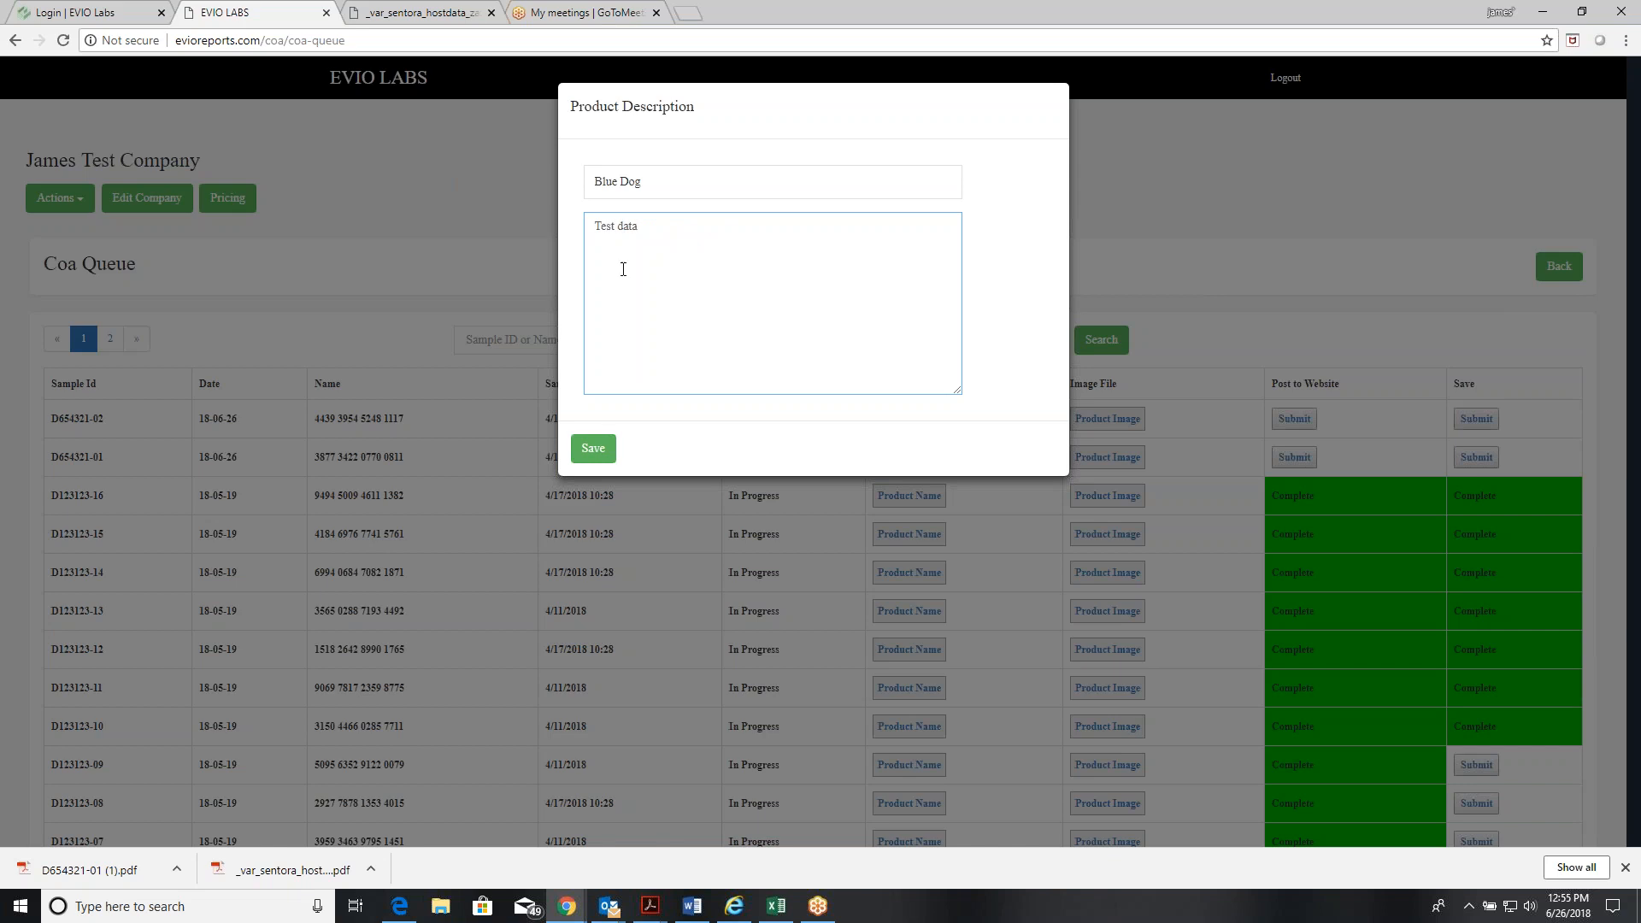
click(593, 447)
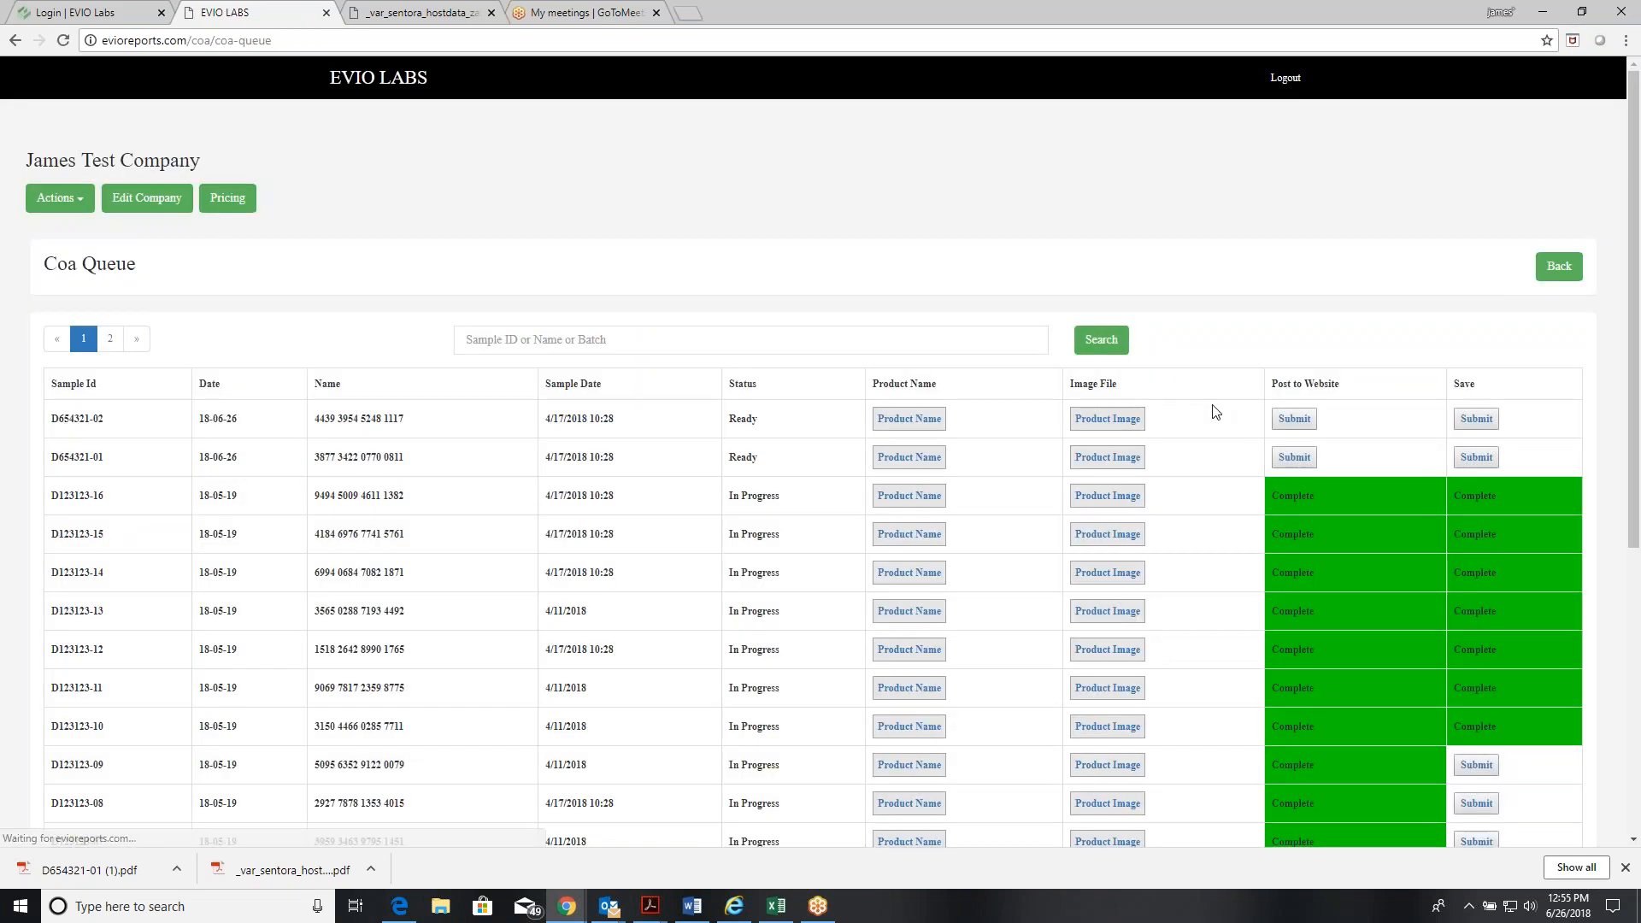
- Post samples D654321-02 and D654321-01 to the website and open the test company's COA portal page
click(1294, 418)
click(1296, 458)
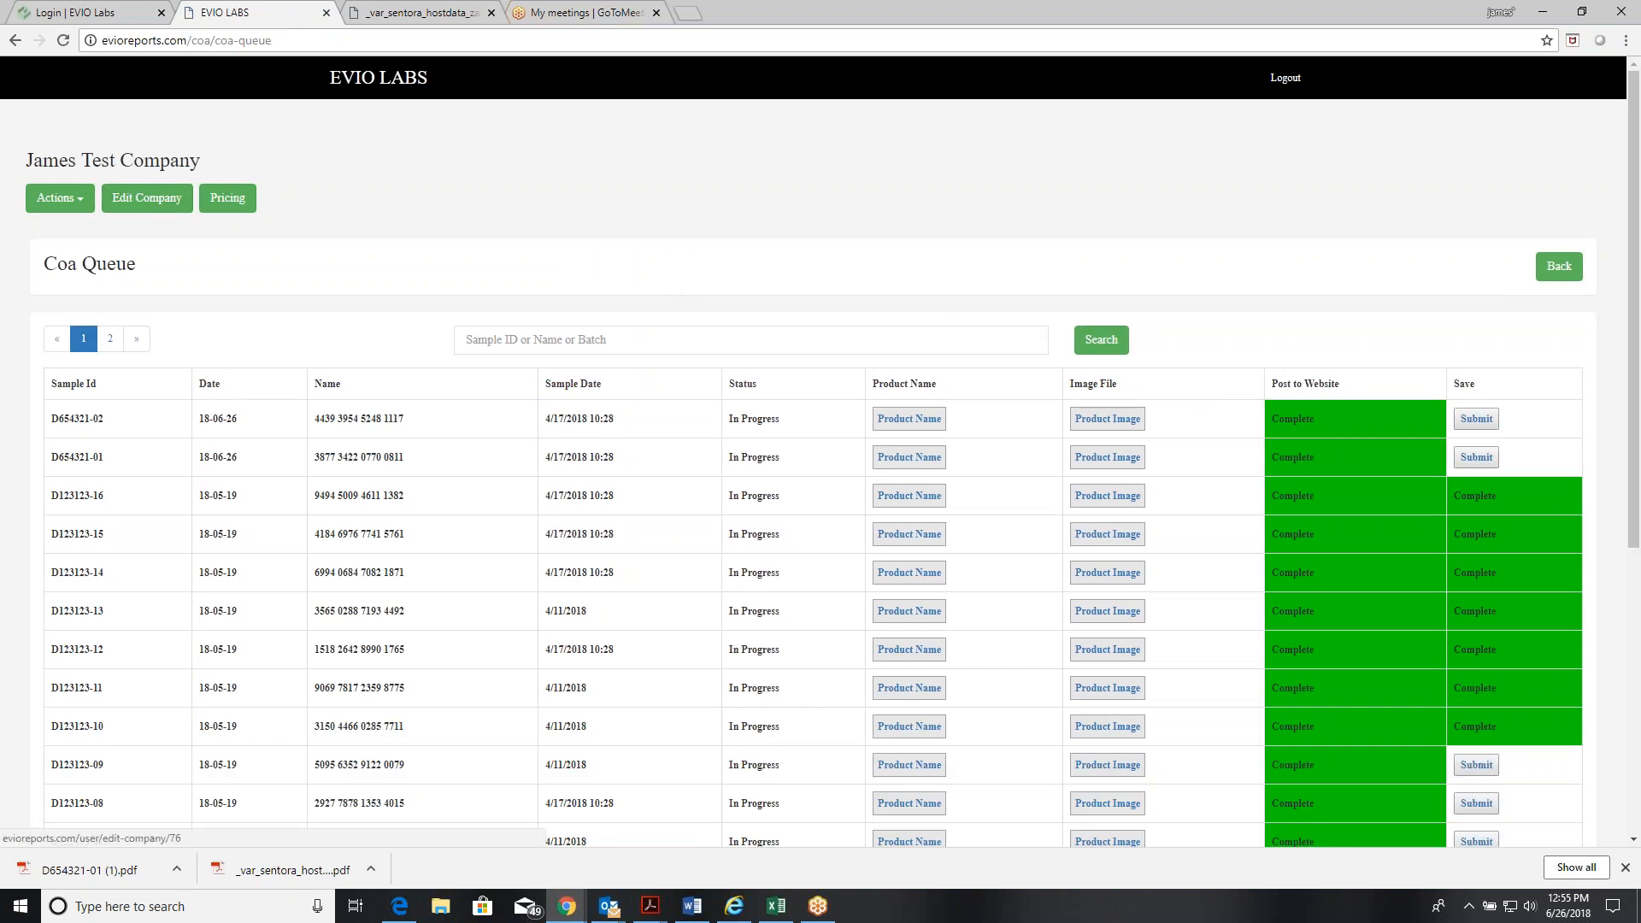
click(334, 83)
click(633, 335)
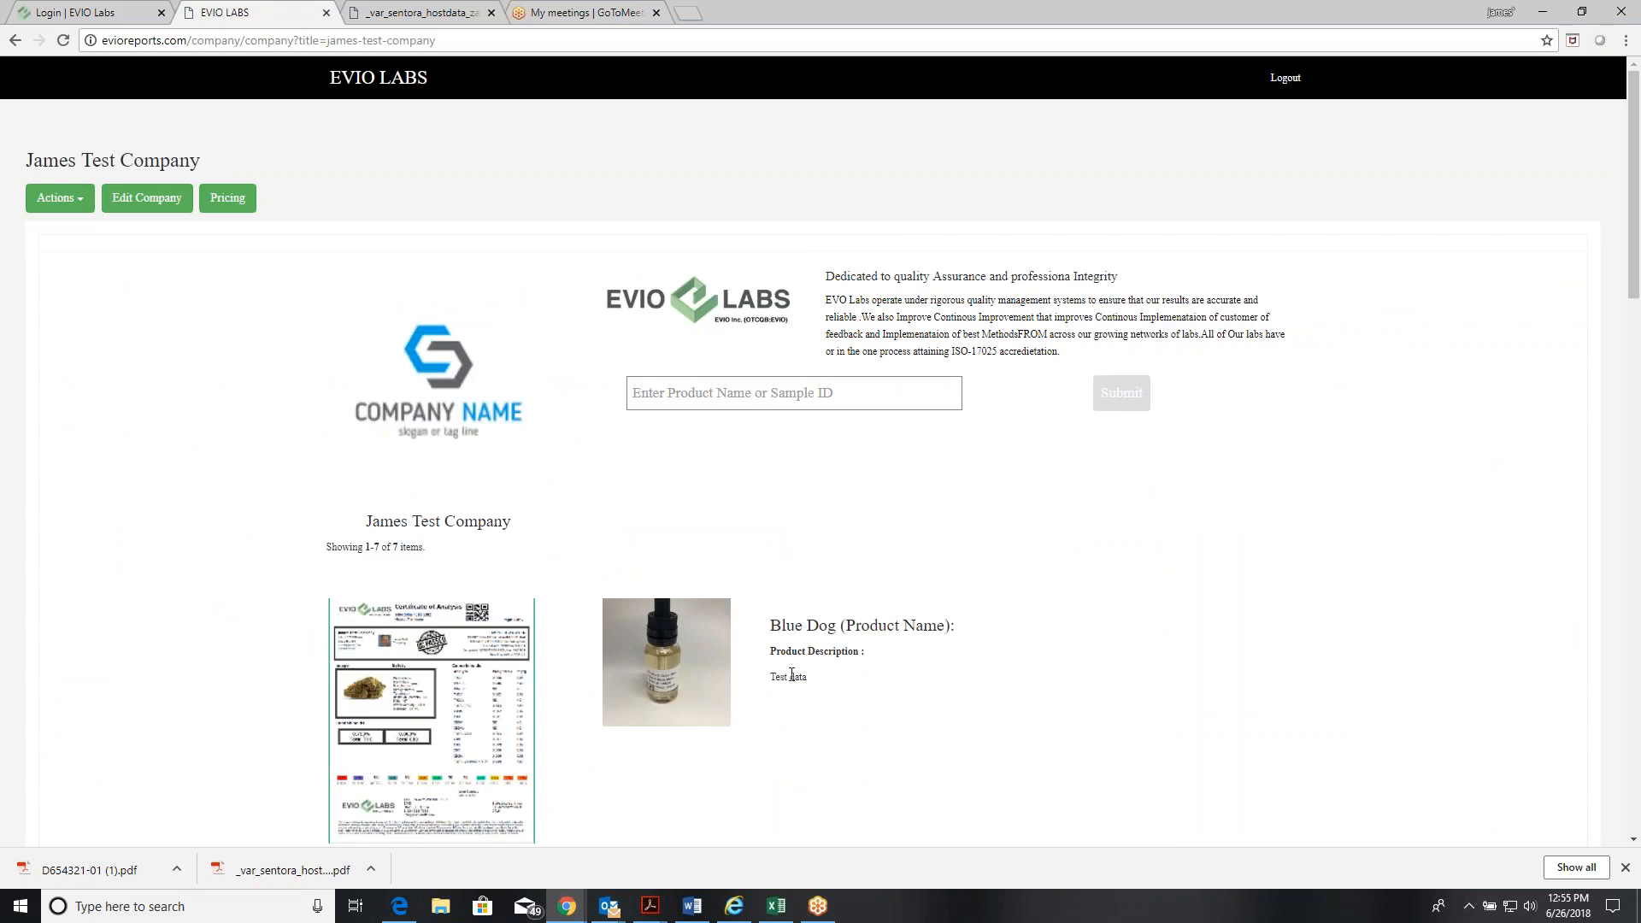
- Look over the products posted on the COA portal page and search the portal for "Blue"
scroll(791, 675, down, 4)
scroll(809, 649, down, 2)
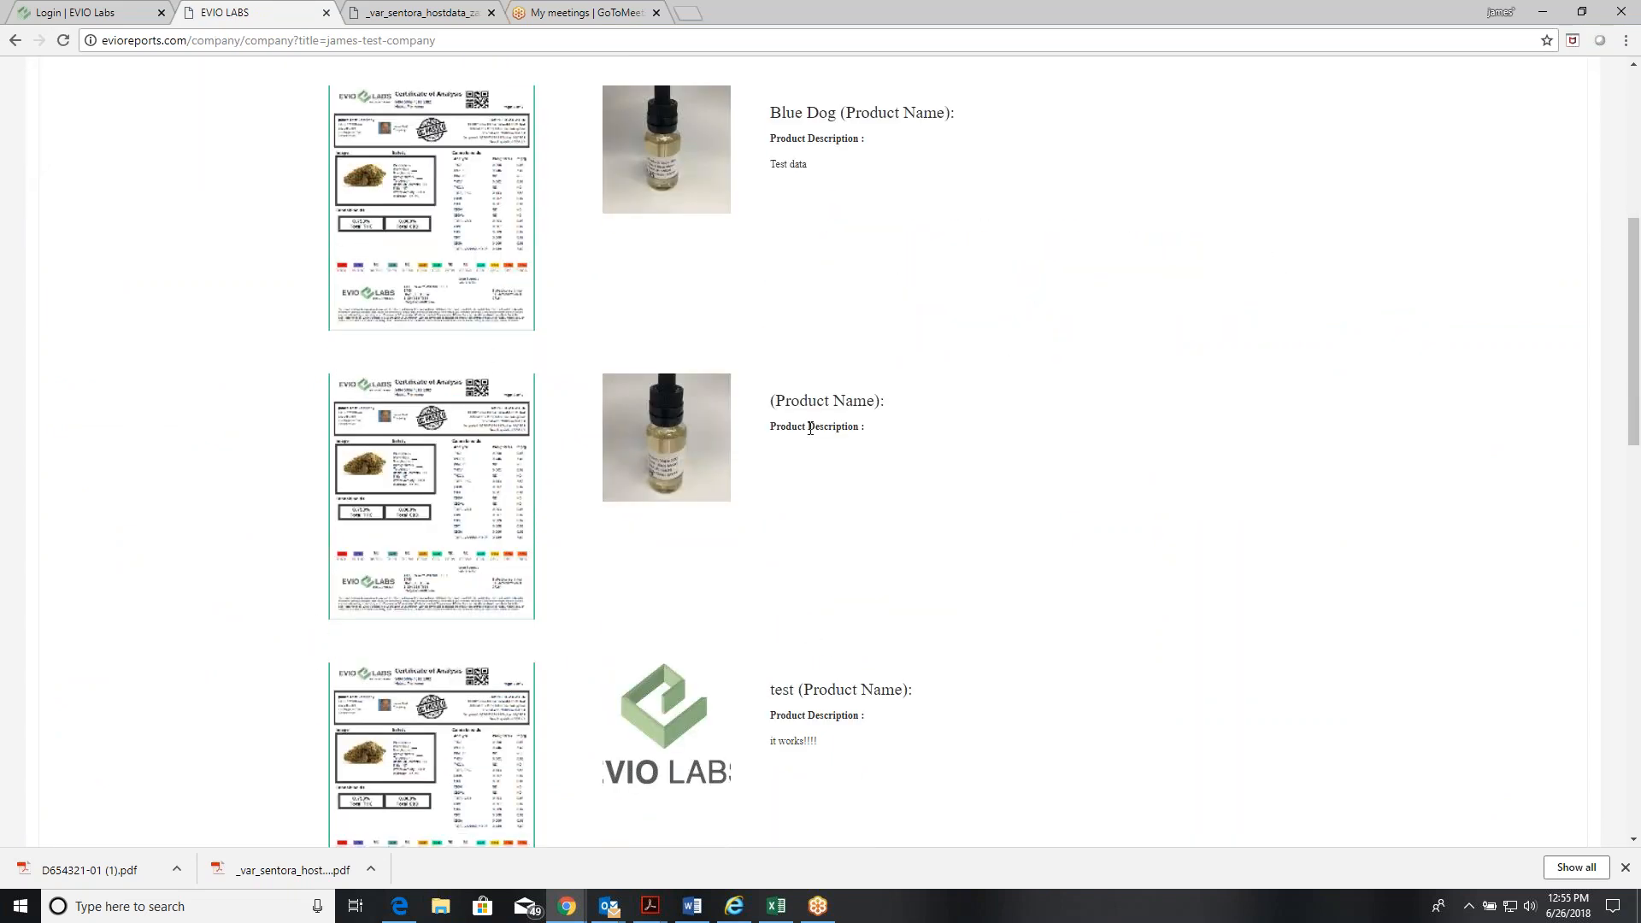
scroll(809, 429, up, 3)
click(746, 132)
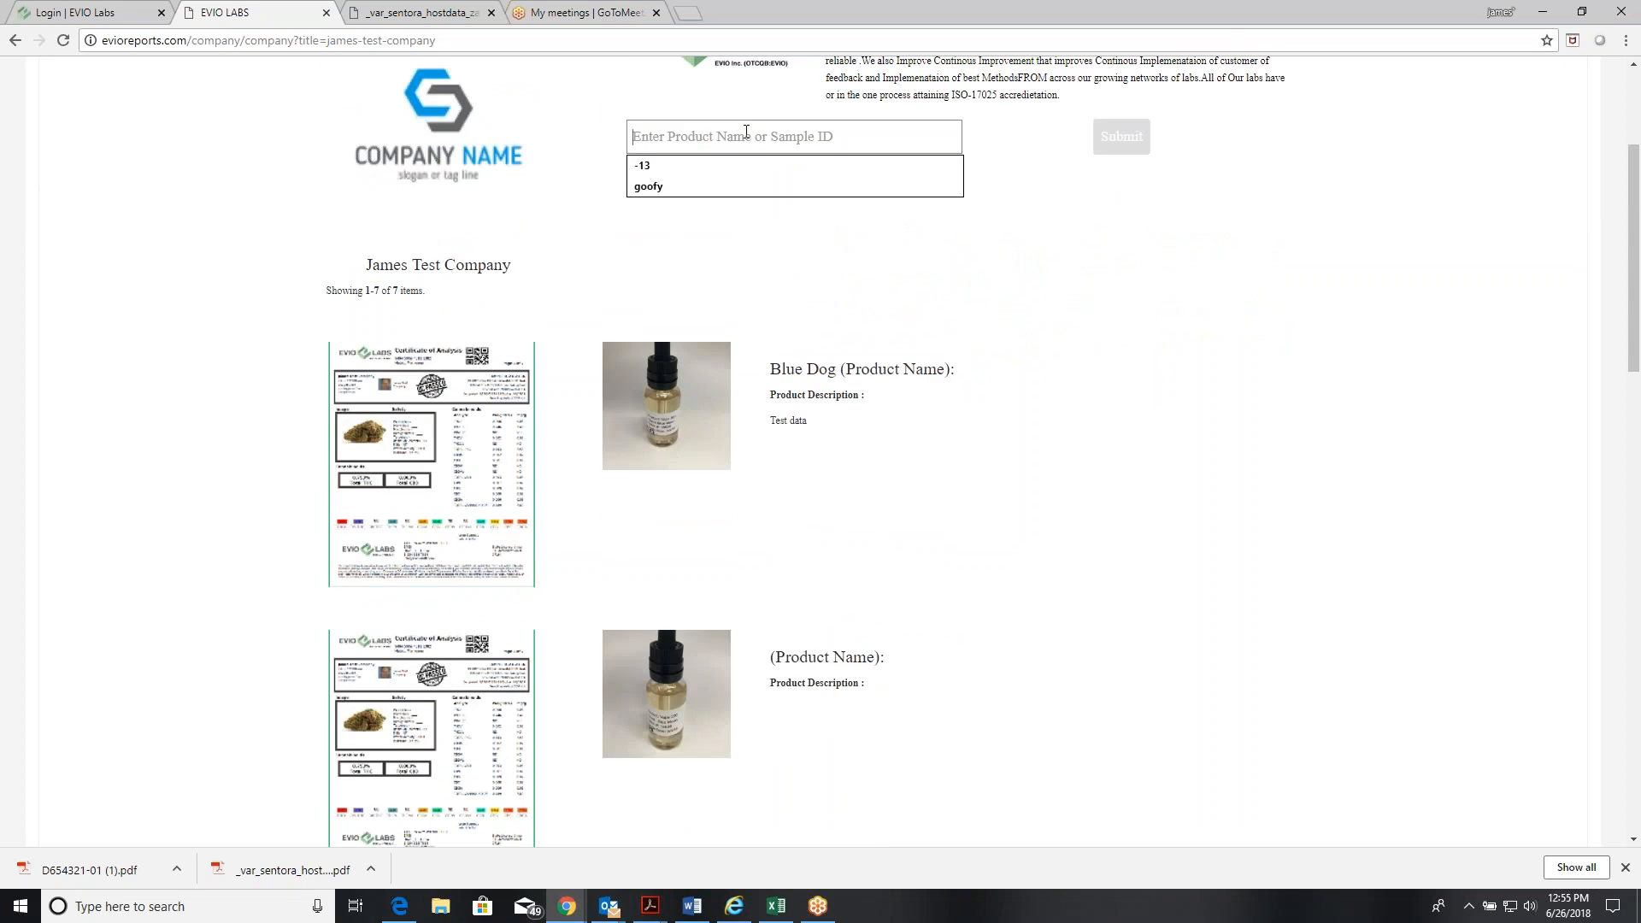
text(Blue)
key(Return)
- Download the Blue Dog product's certificate, accept the security risk for the download, and open the PDF
scroll(624, 686, down, 2)
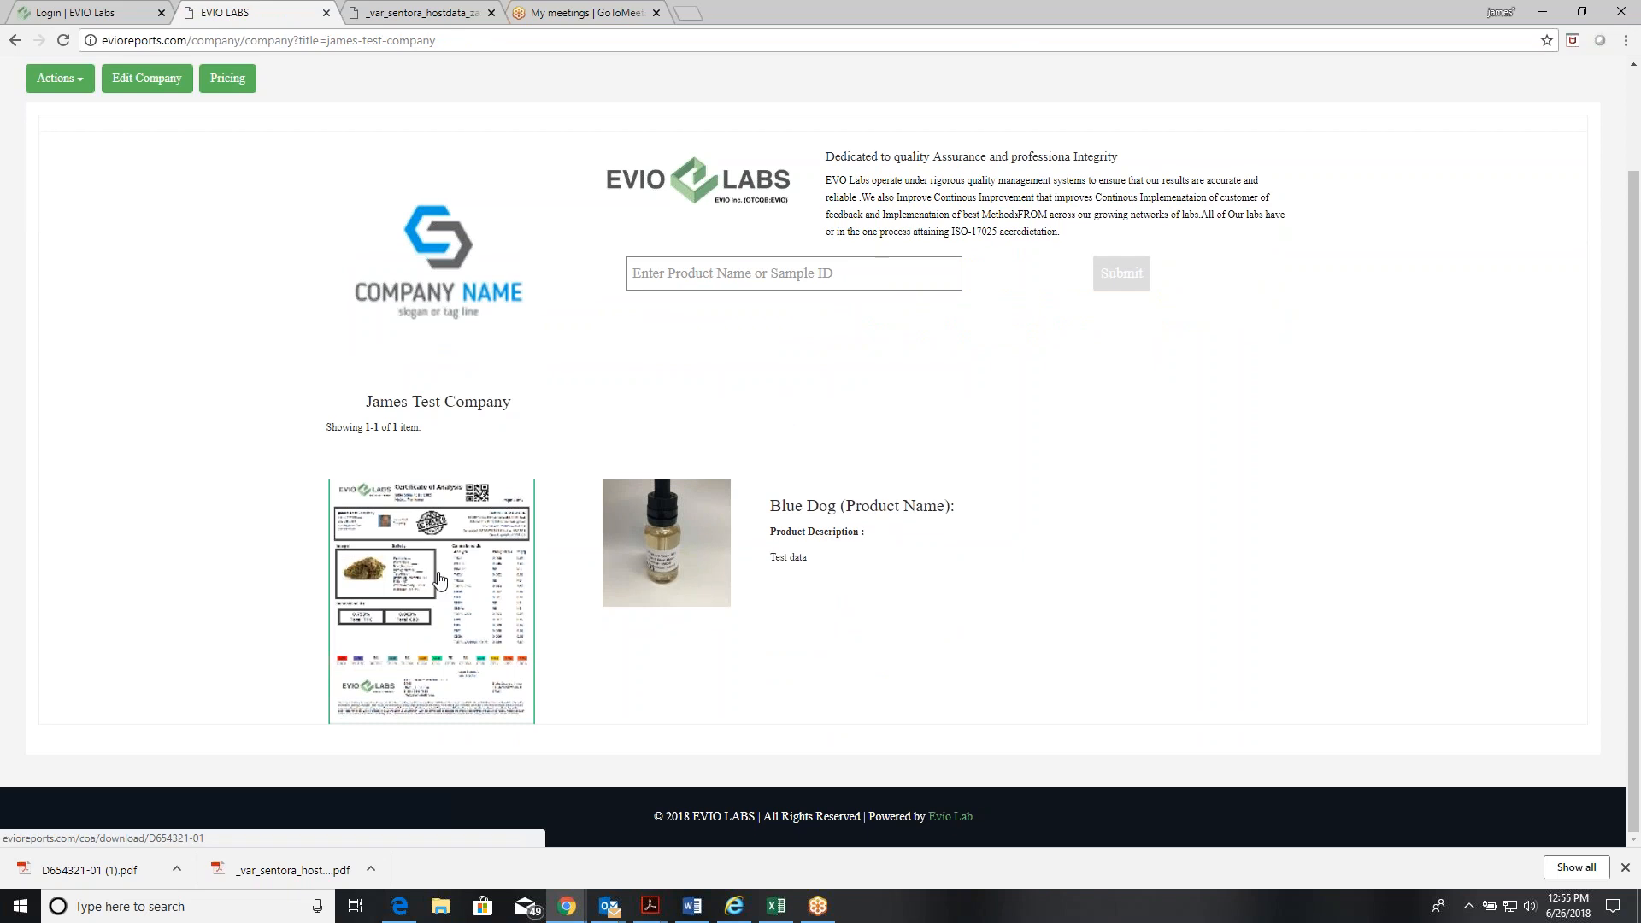
click(526, 537)
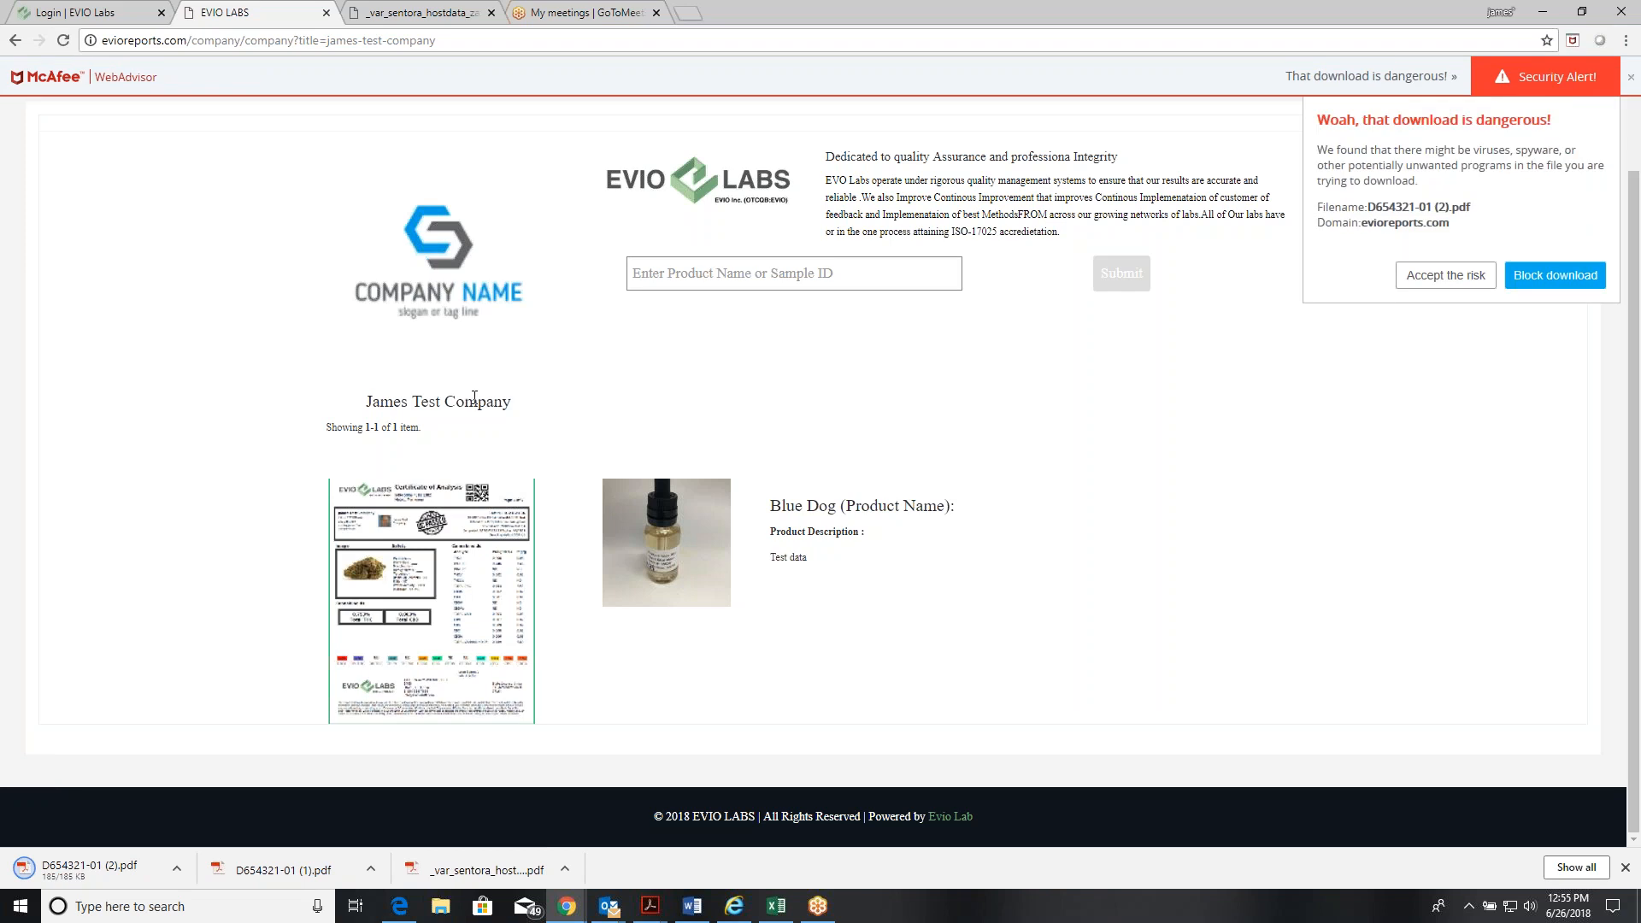
click(1456, 274)
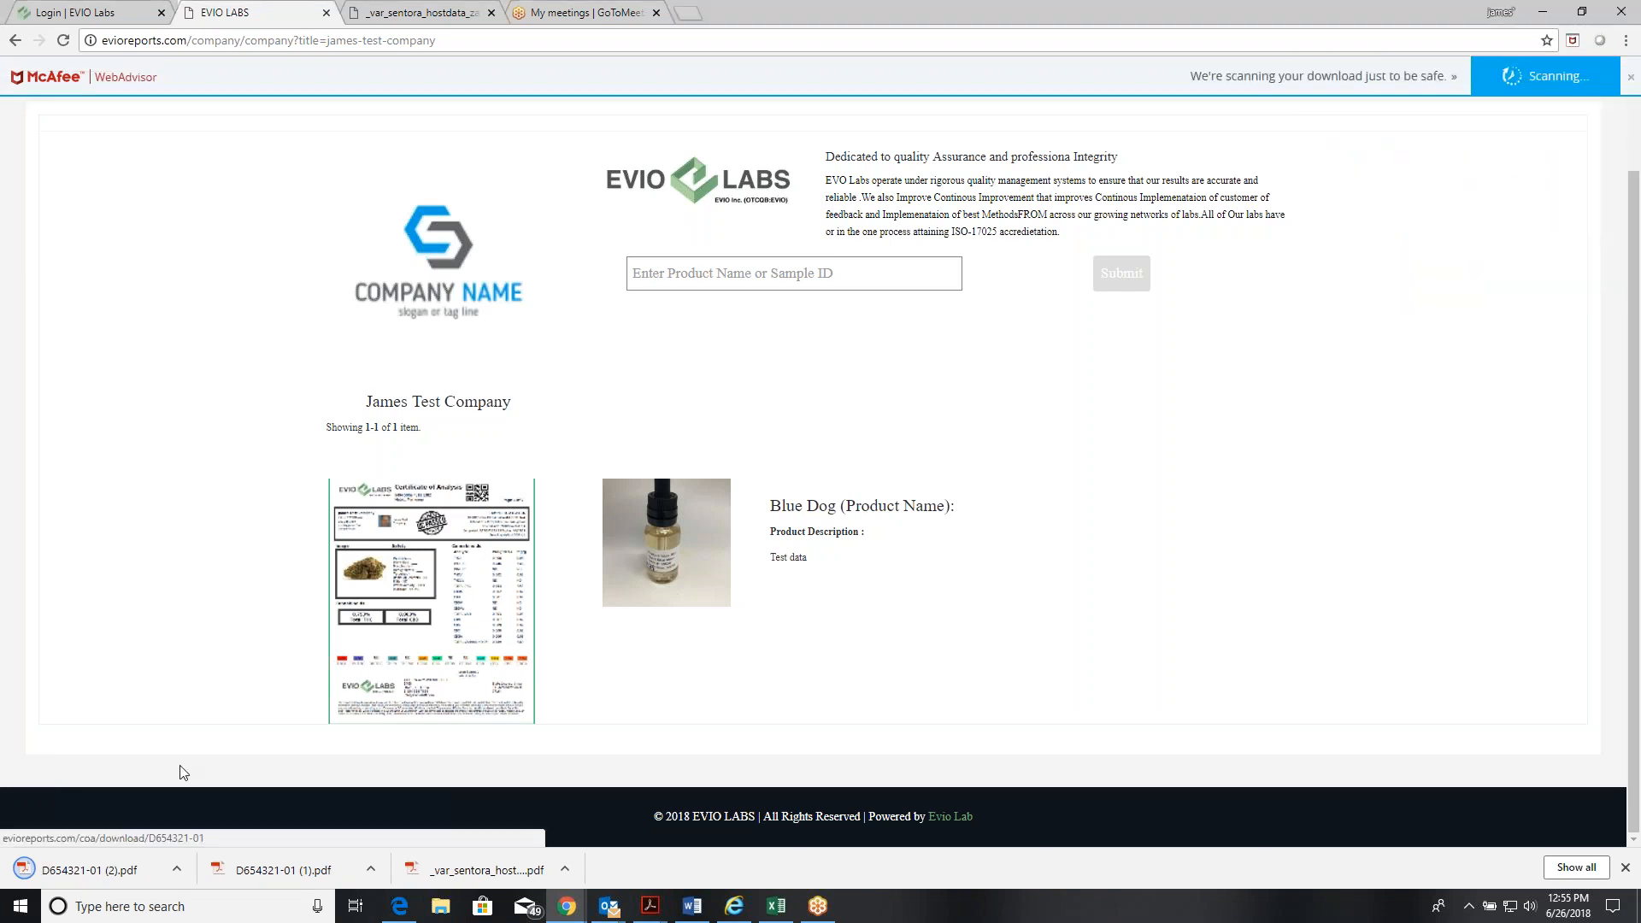
click(144, 871)
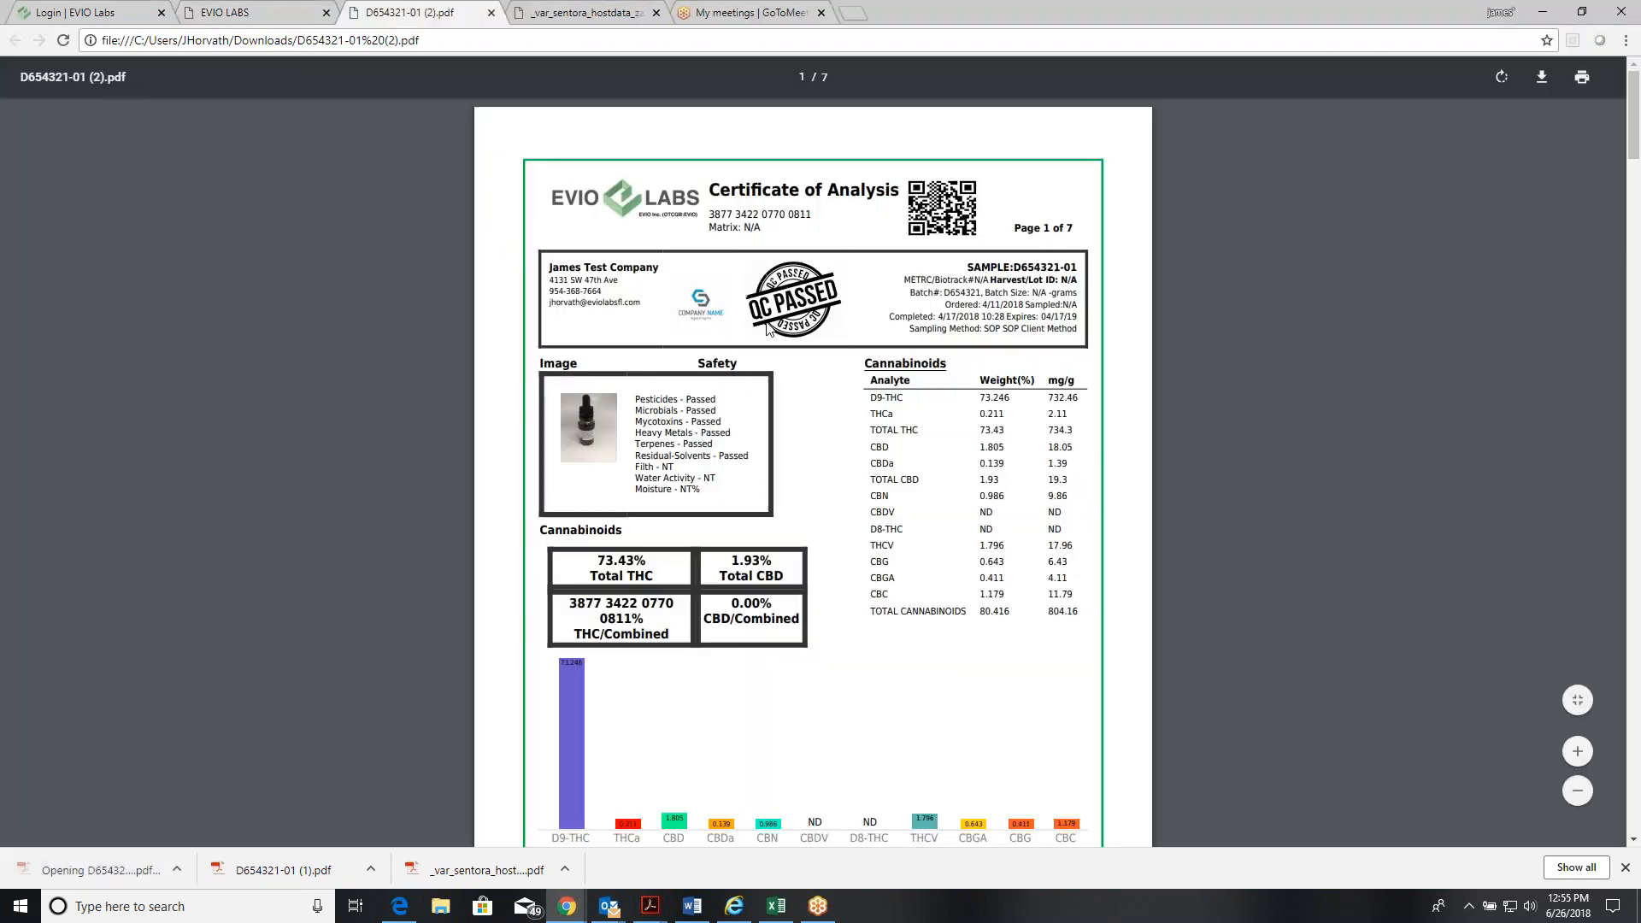
- Read through the downloaded Blue Dog certificate and return to the company's COA portal page
scroll(766, 327, down, 8)
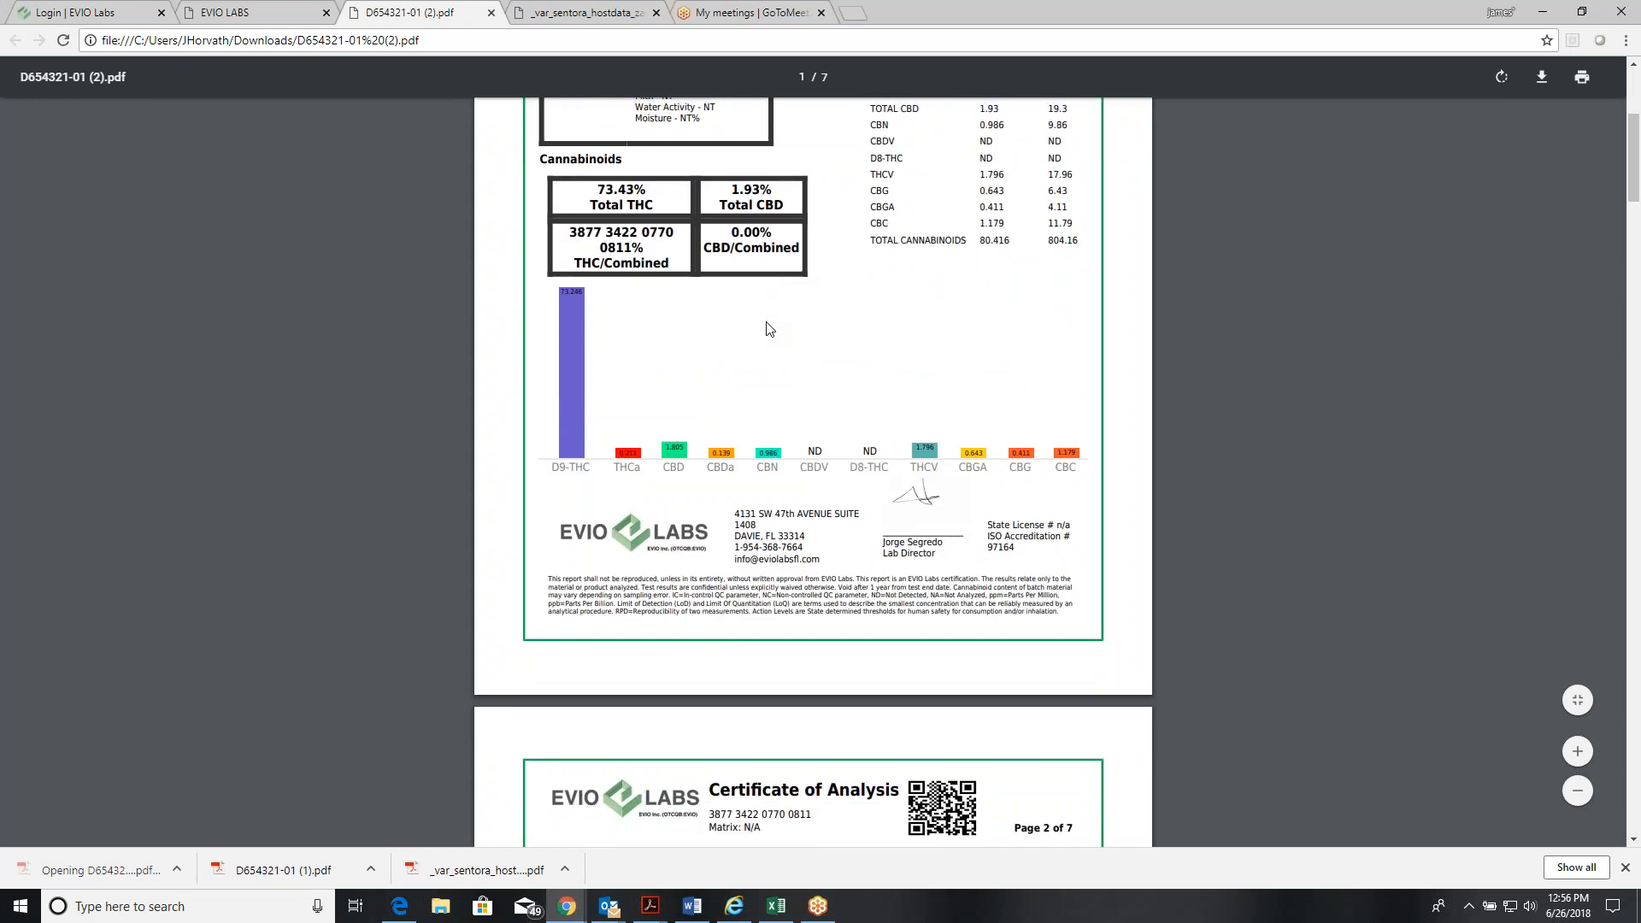
scroll(767, 327, down, 10)
click(227, 10)
- Open the company's list of saved sample requests
scroll(231, 204, up, 2)
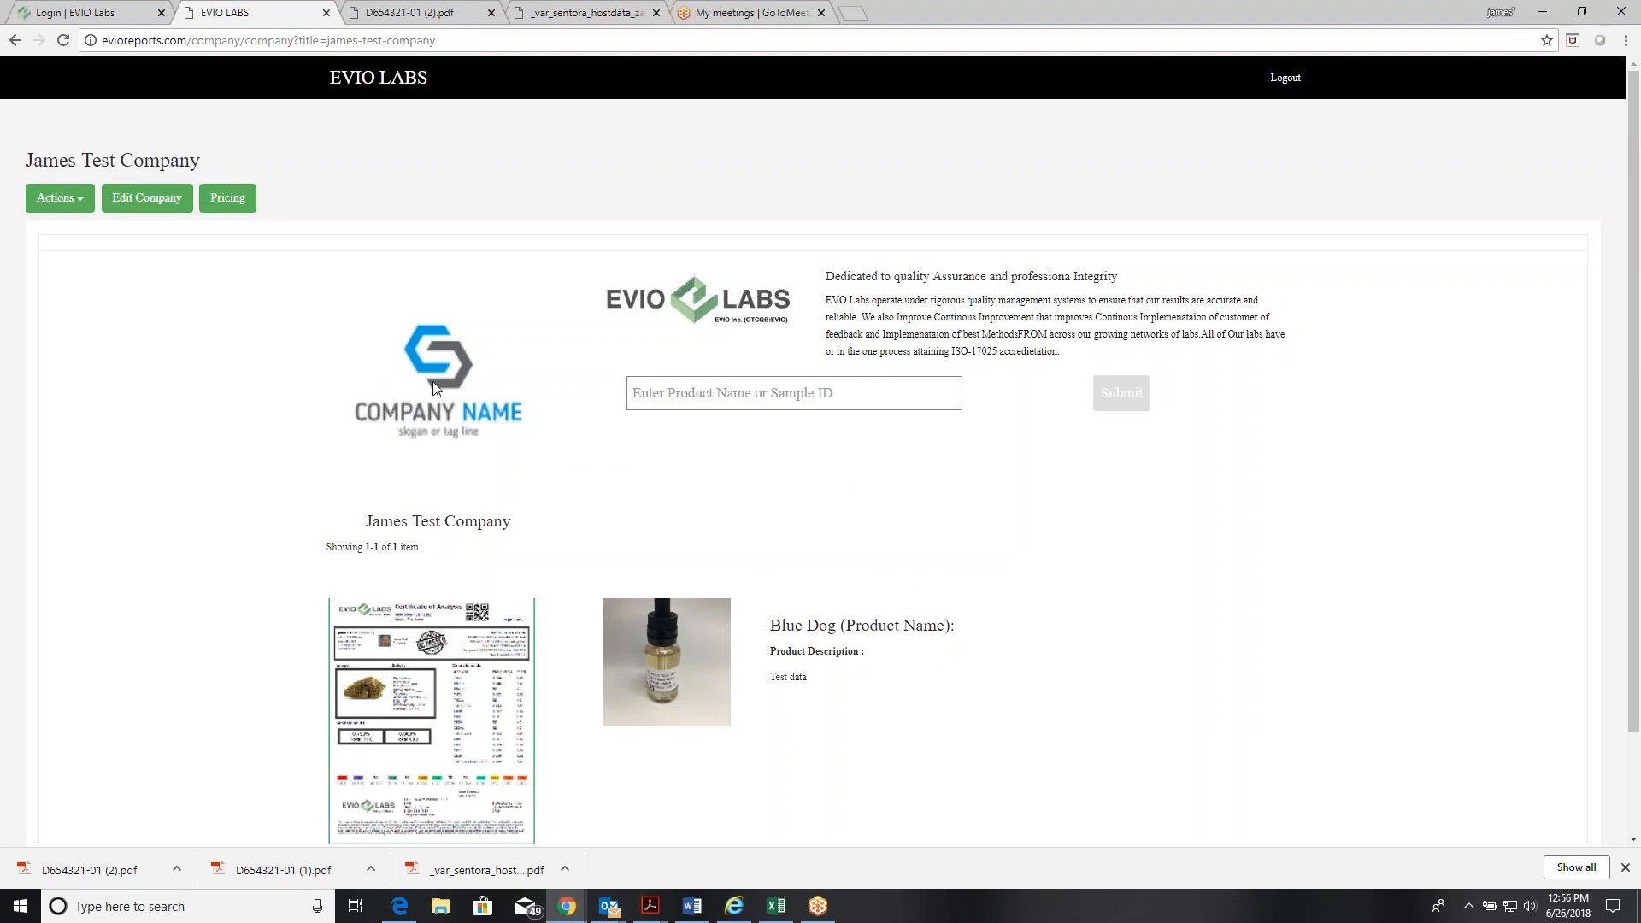
click(61, 205)
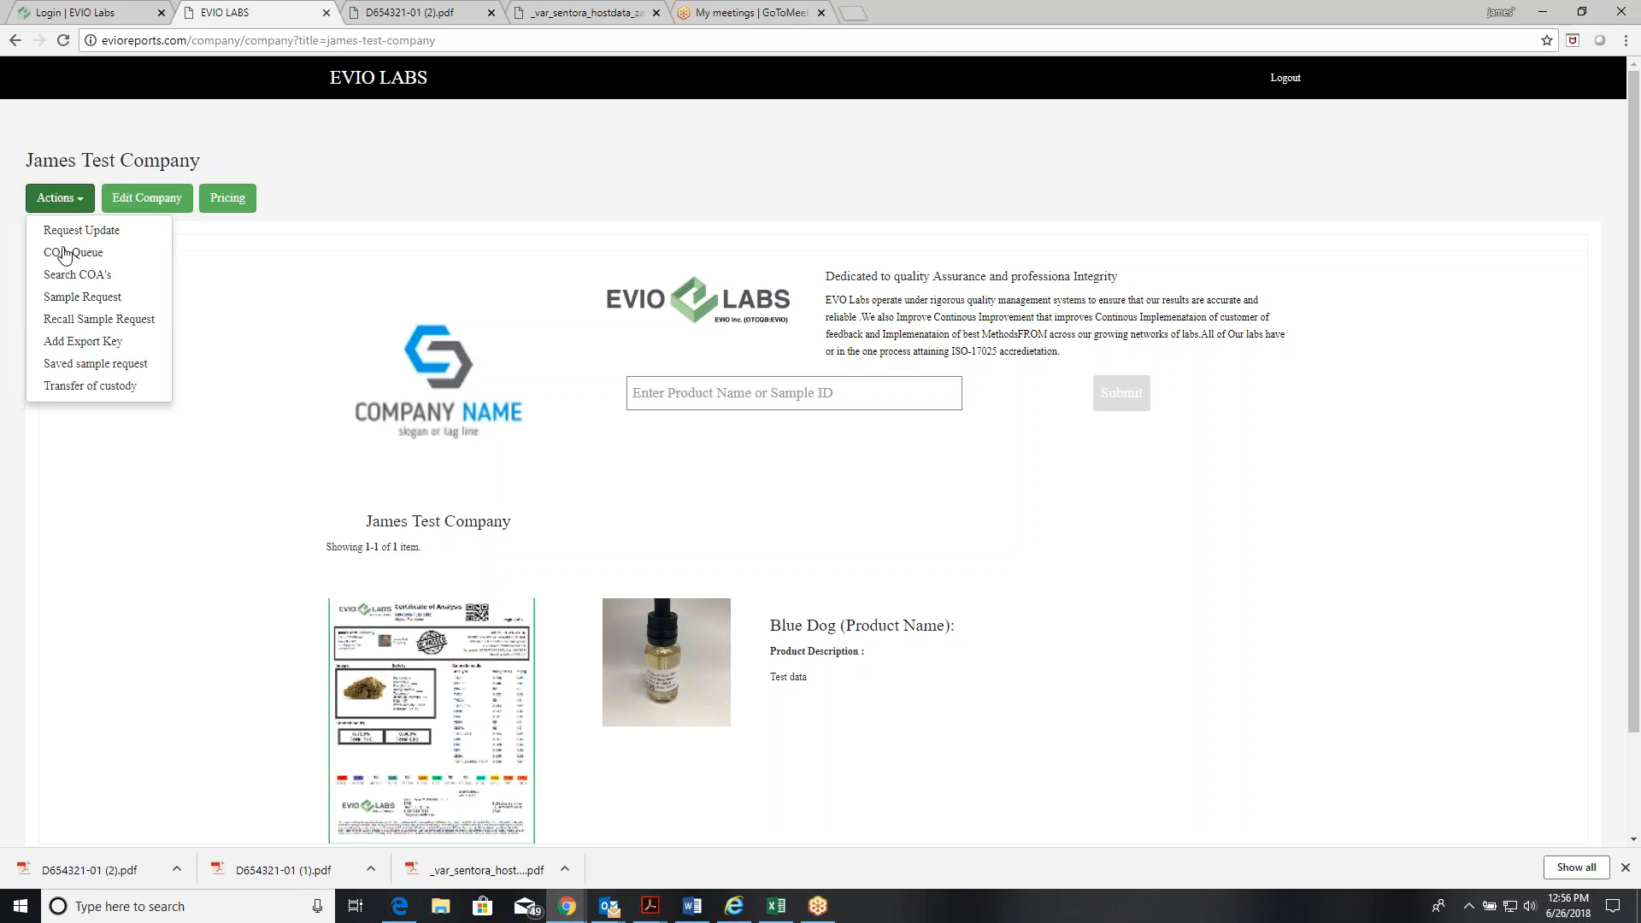
click(89, 367)
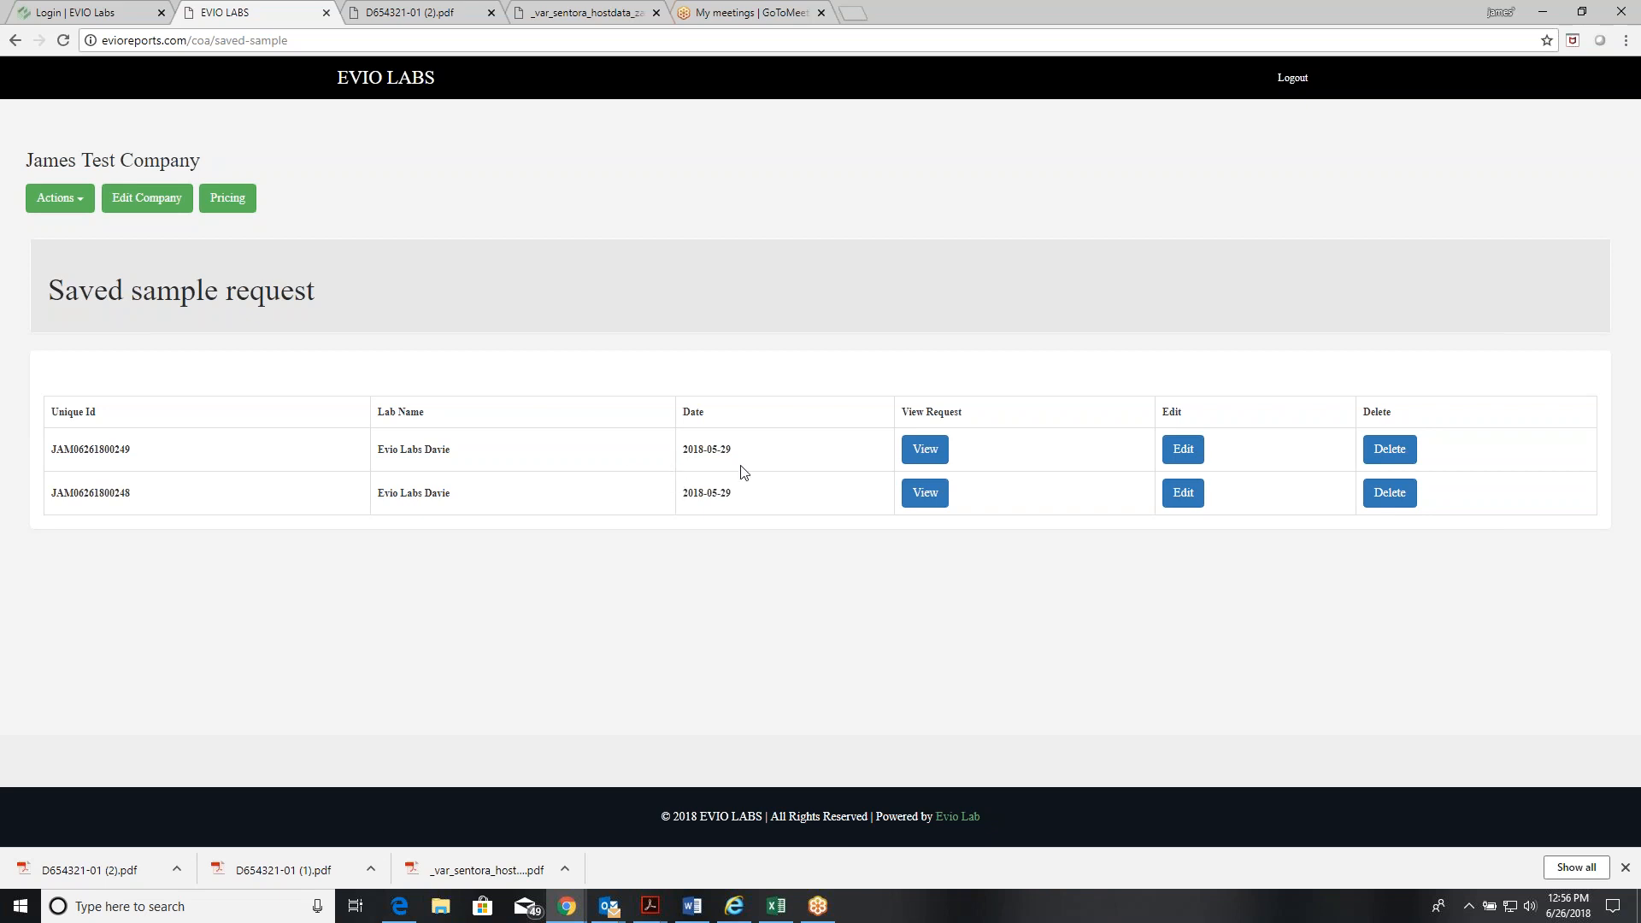
- Download the first saved sample request as a PDF and open the same request for editing
click(924, 455)
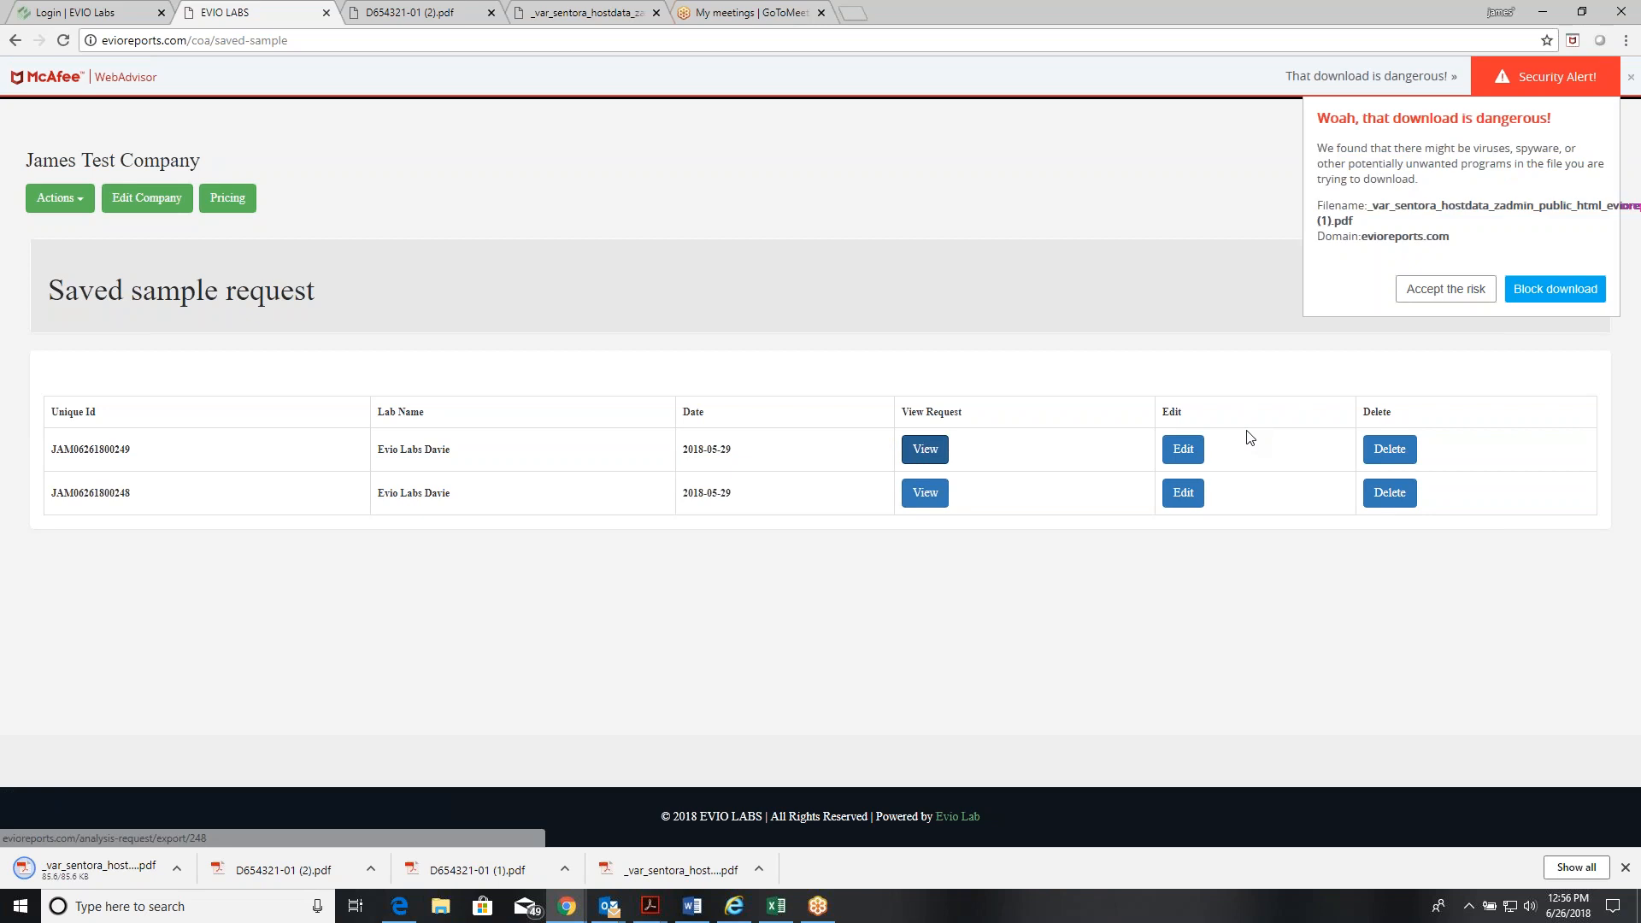
click(1182, 449)
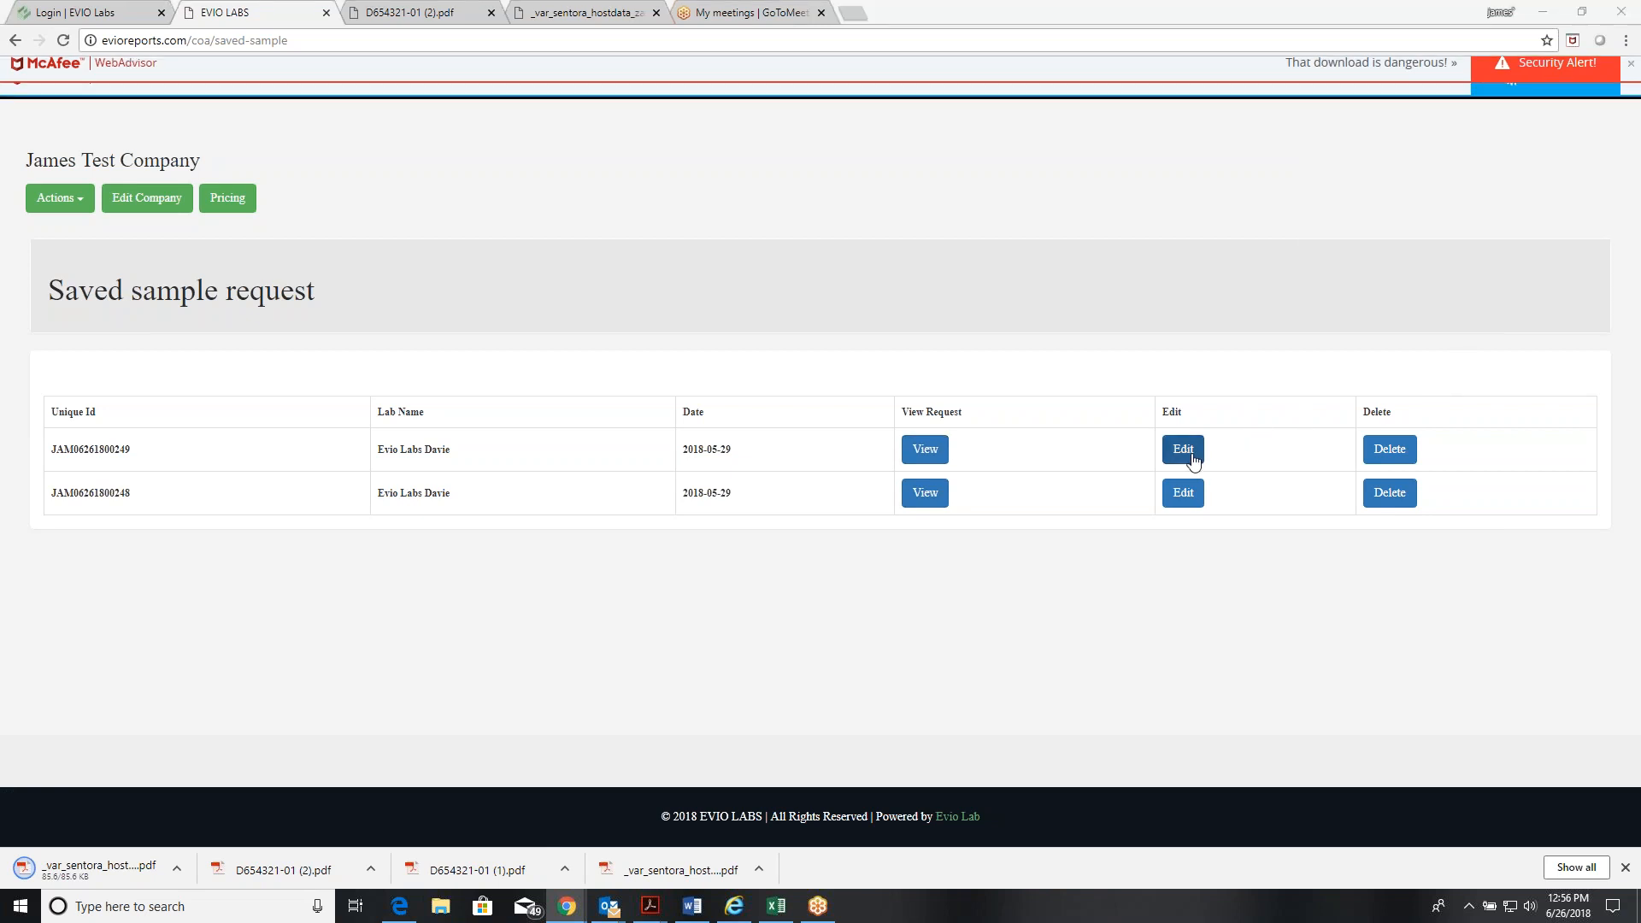
scroll(766, 517, down, 8)
scroll(766, 517, up, 3)
scroll(880, 373, up, 3)
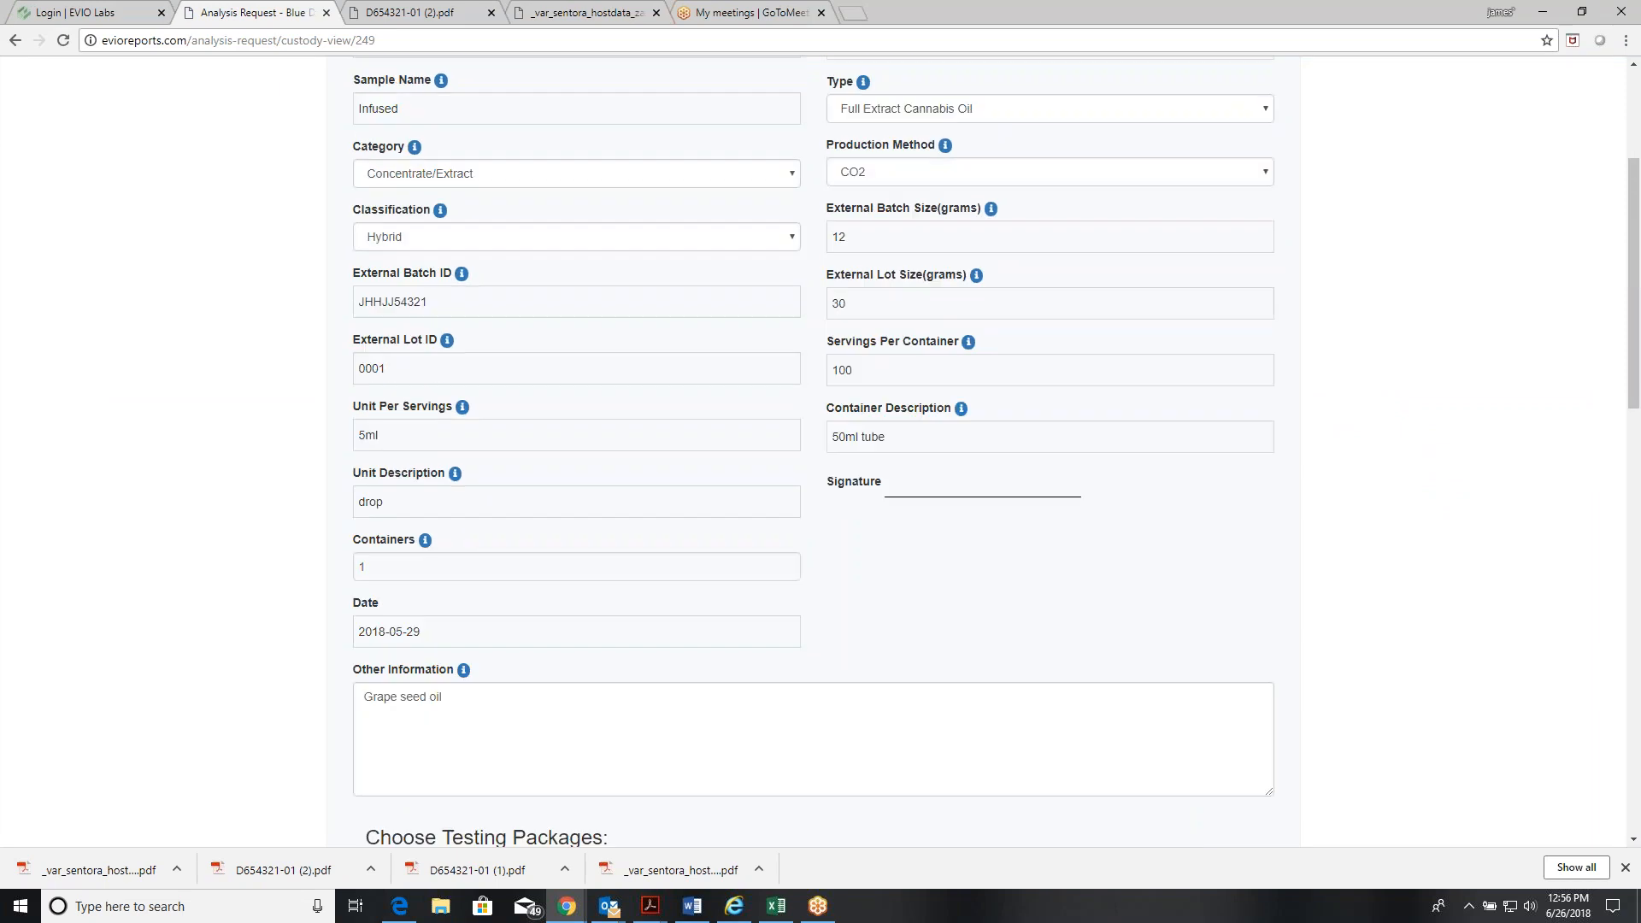
scroll(886, 370, up, 1)
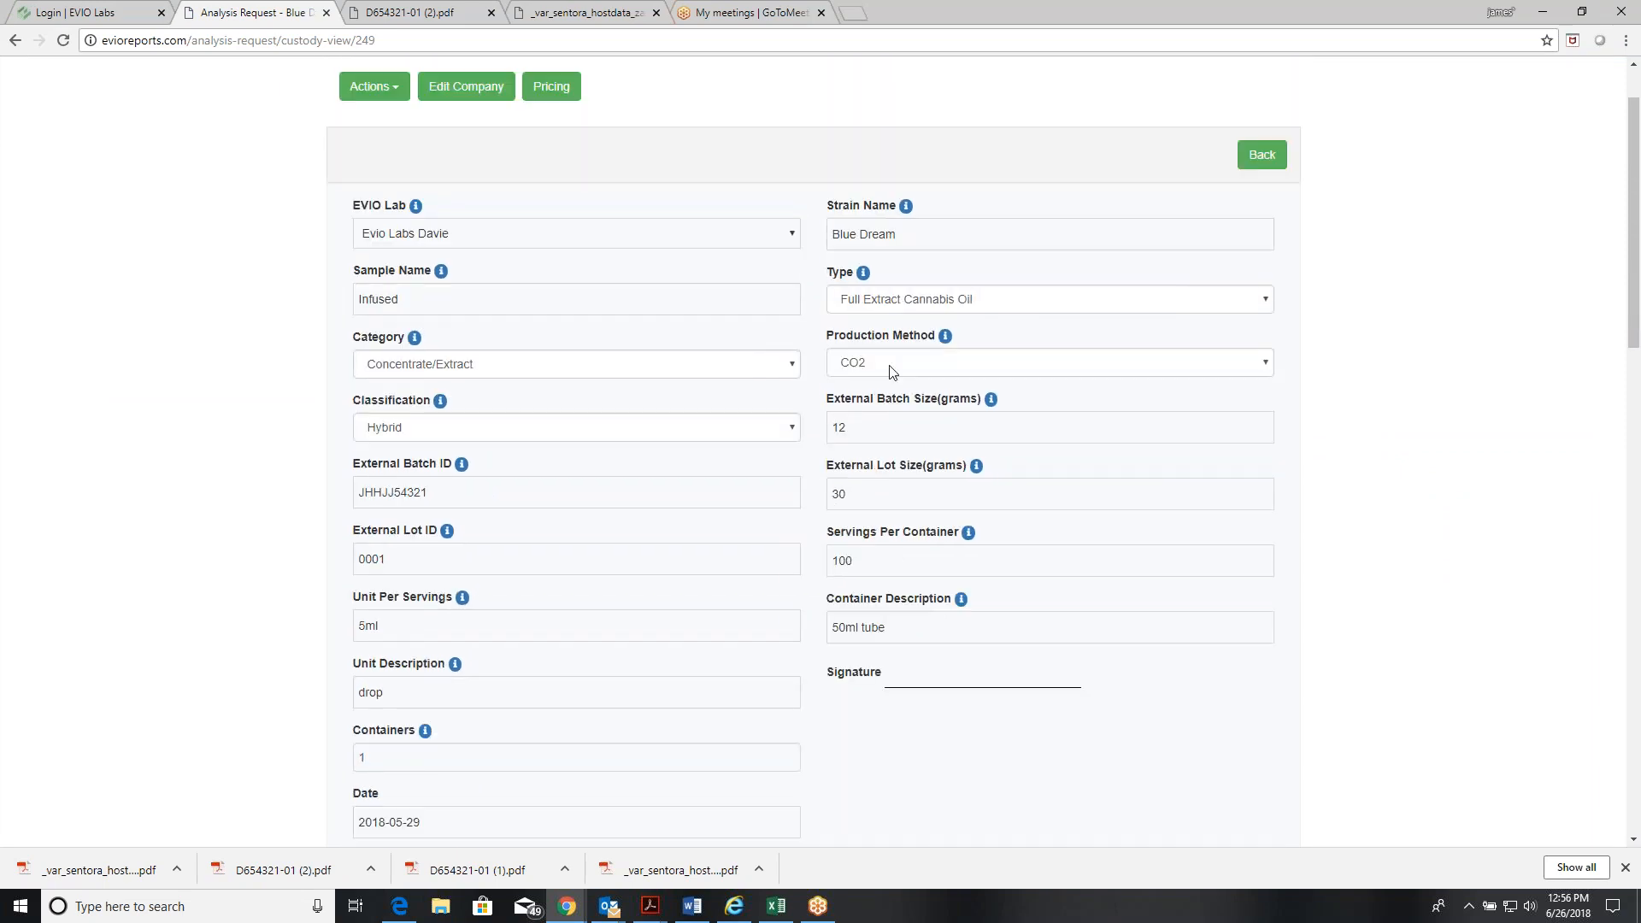
- Set the request's external batch size to 10 grams, and save and download the updated request
click(880, 488)
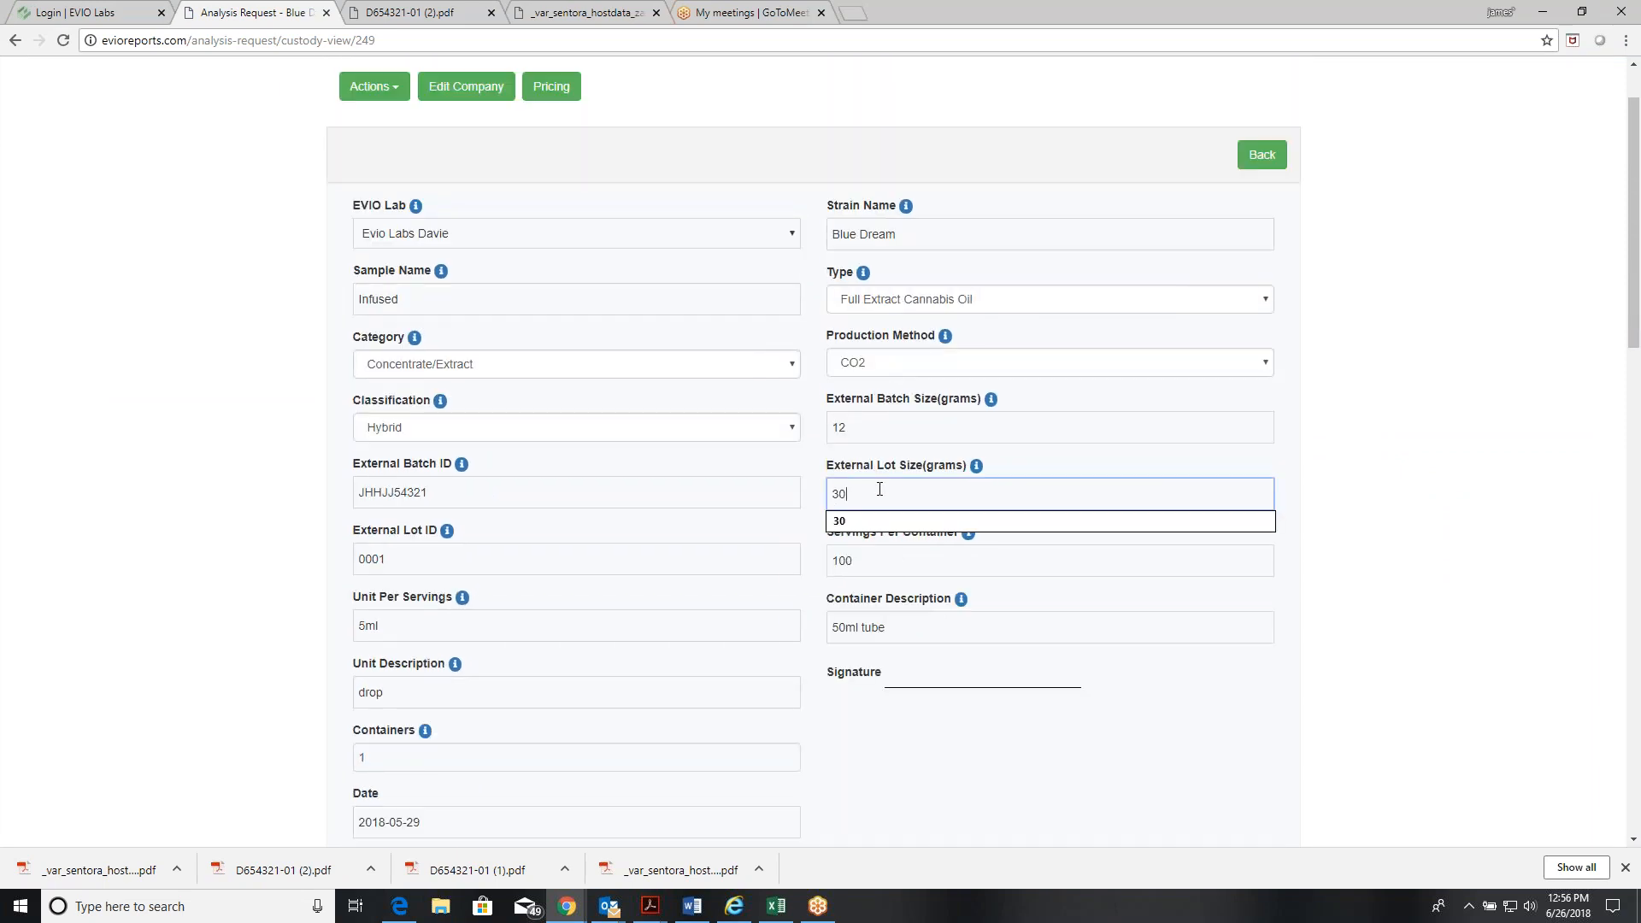
click(882, 415)
key(BackSpace)
text(0)
click(1363, 329)
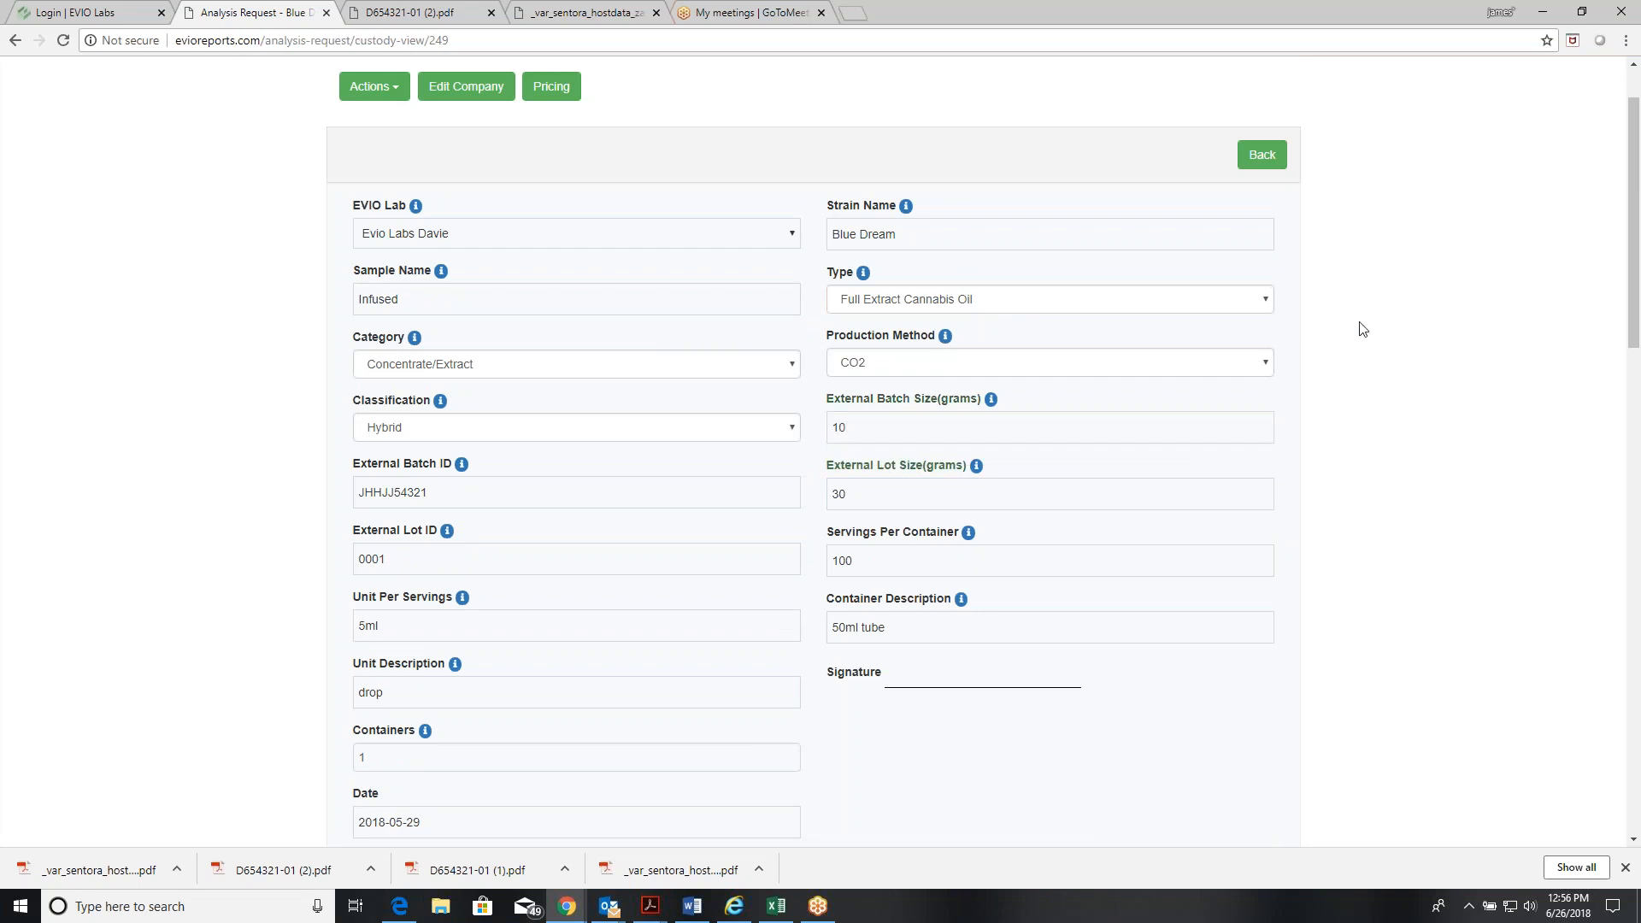
scroll(1350, 359, down, 15)
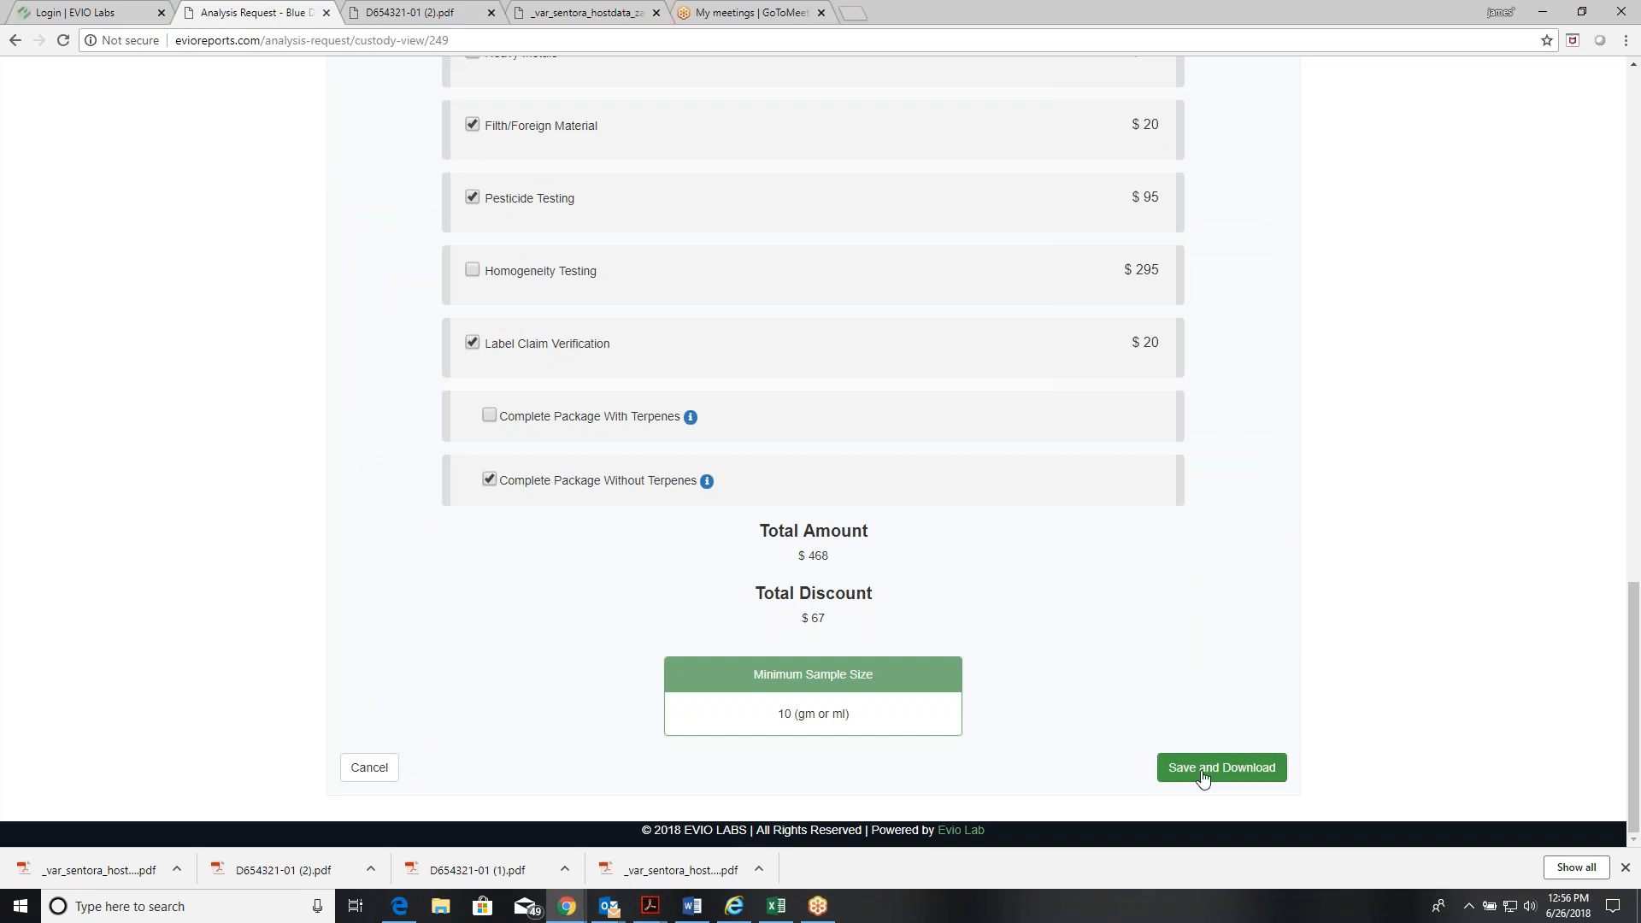
click(1209, 771)
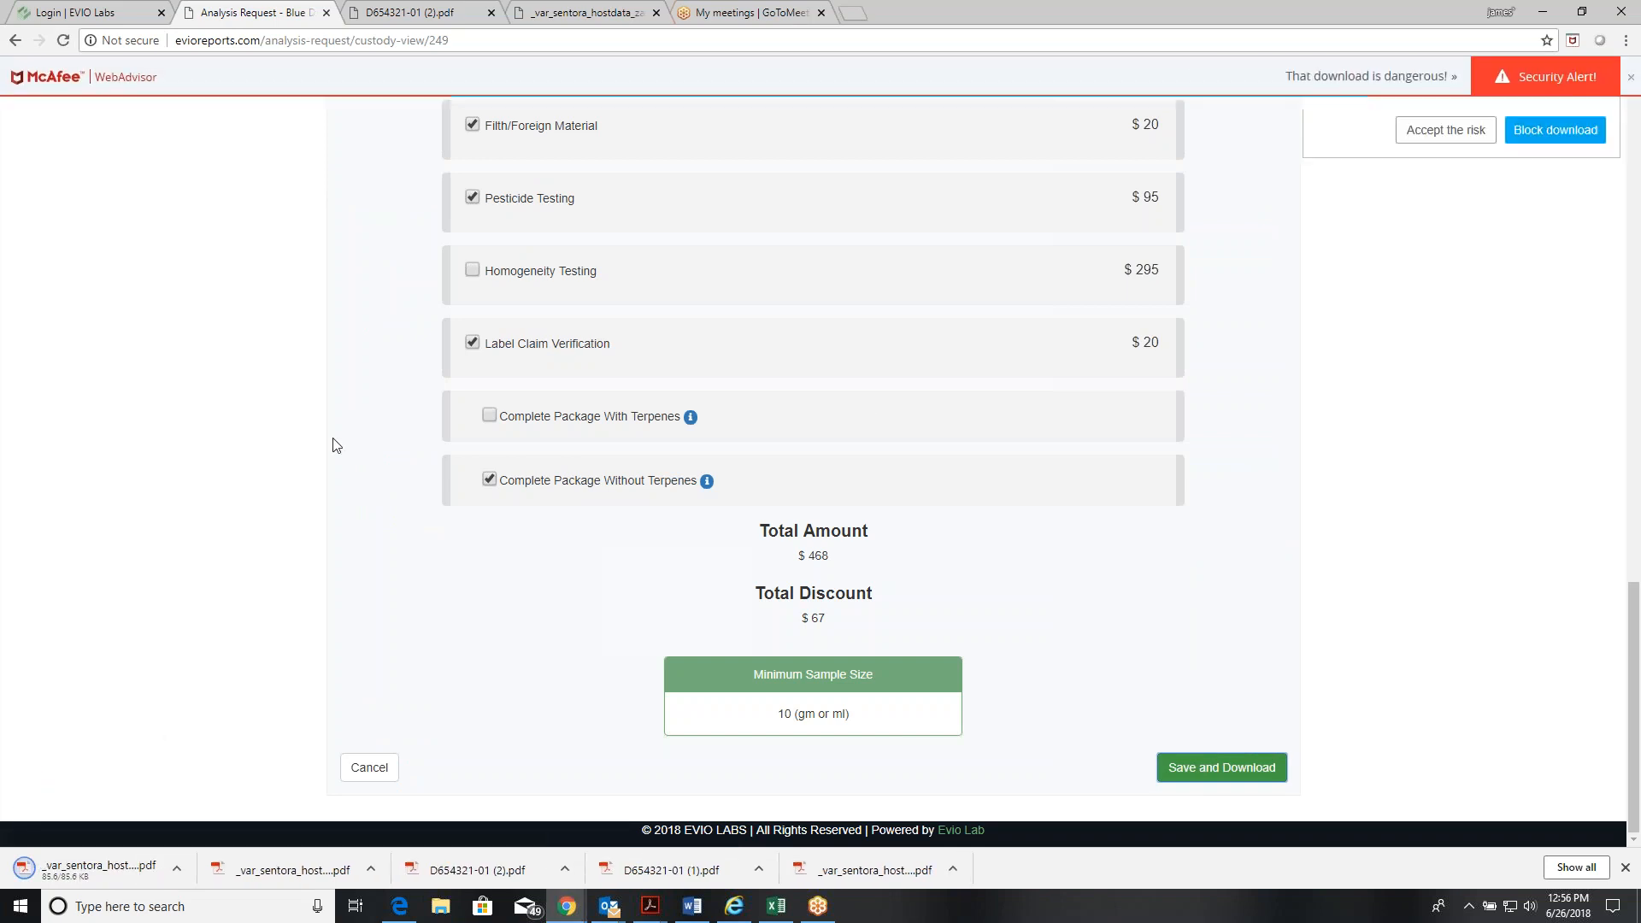
- Open the company's transfer of custody queue and check which analyses can be selected for transfer
scroll(1330, 286, up, 18)
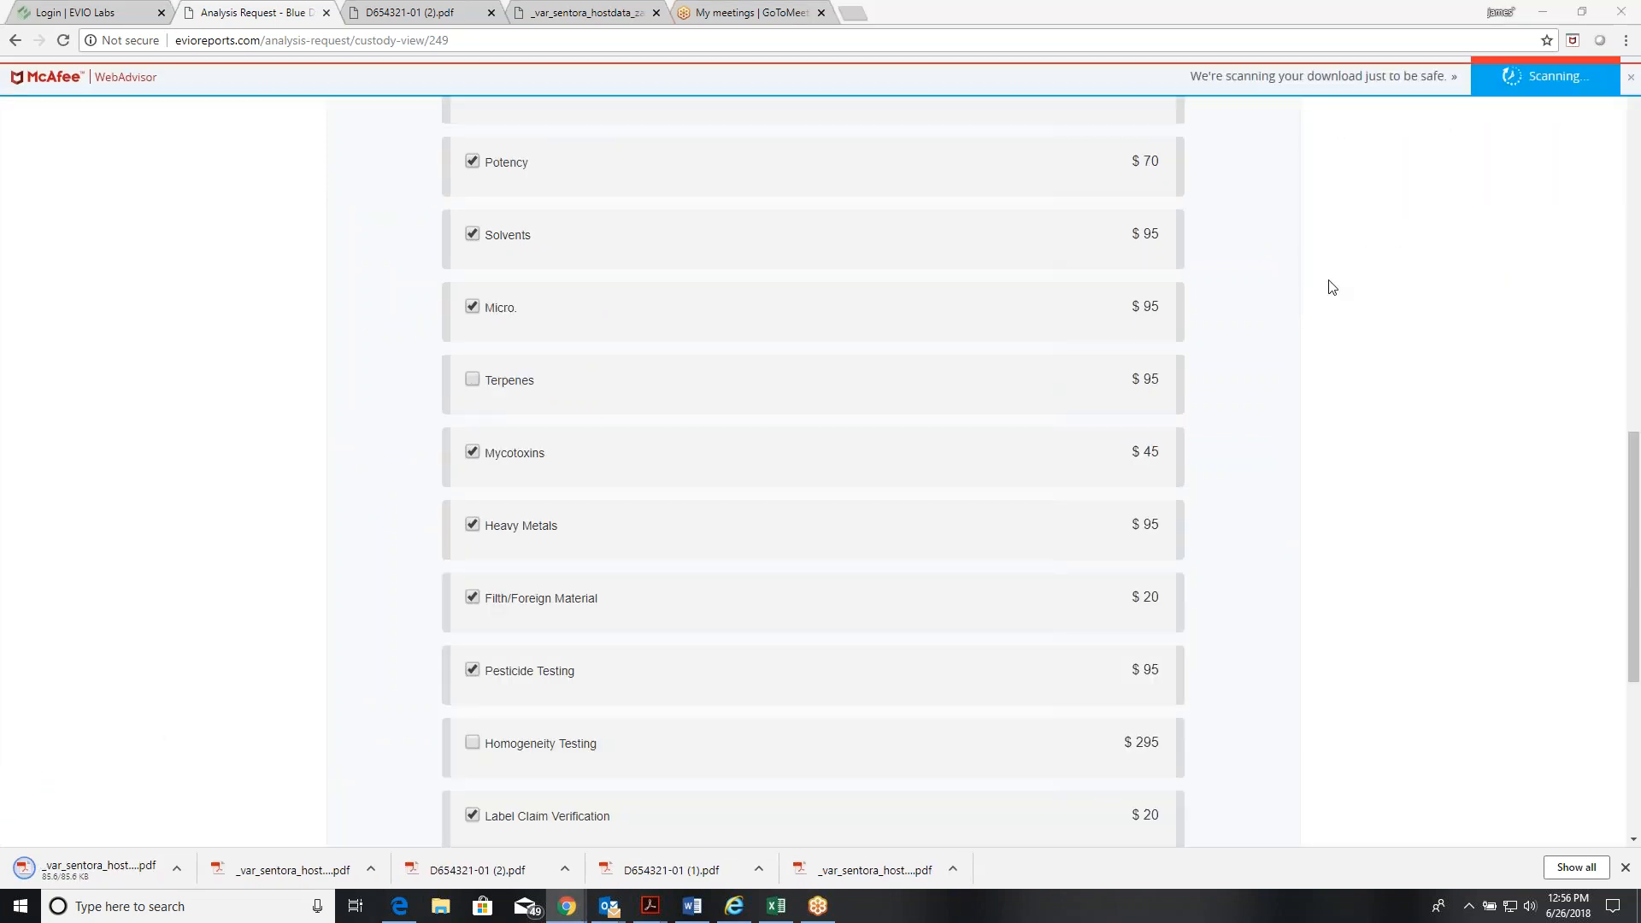
click(356, 170)
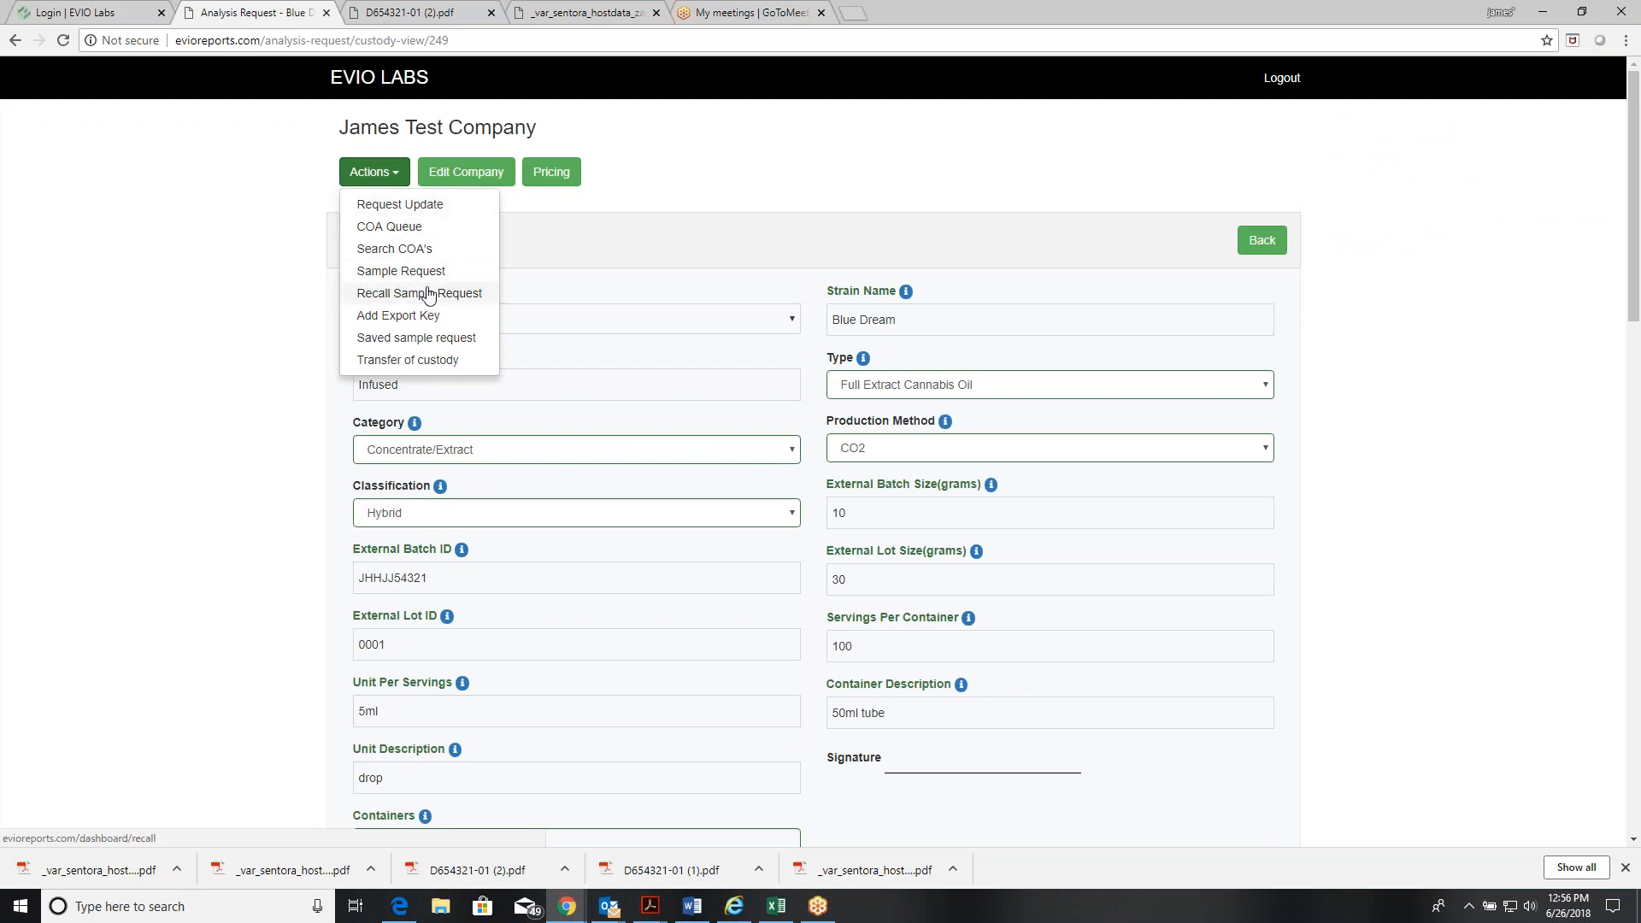
click(431, 360)
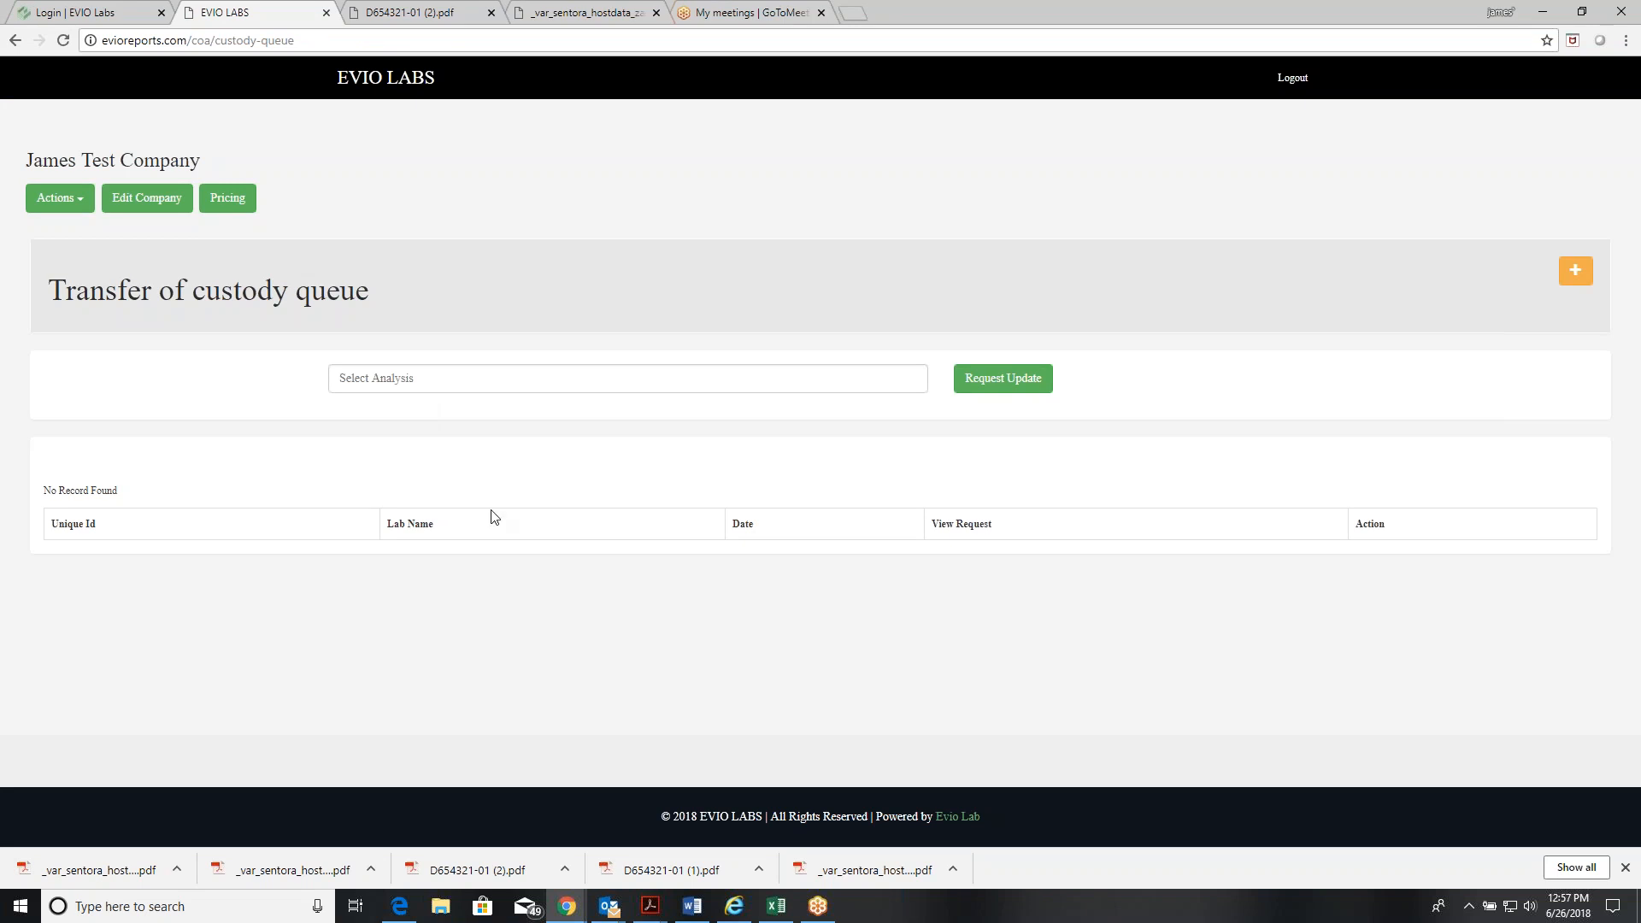
click(446, 383)
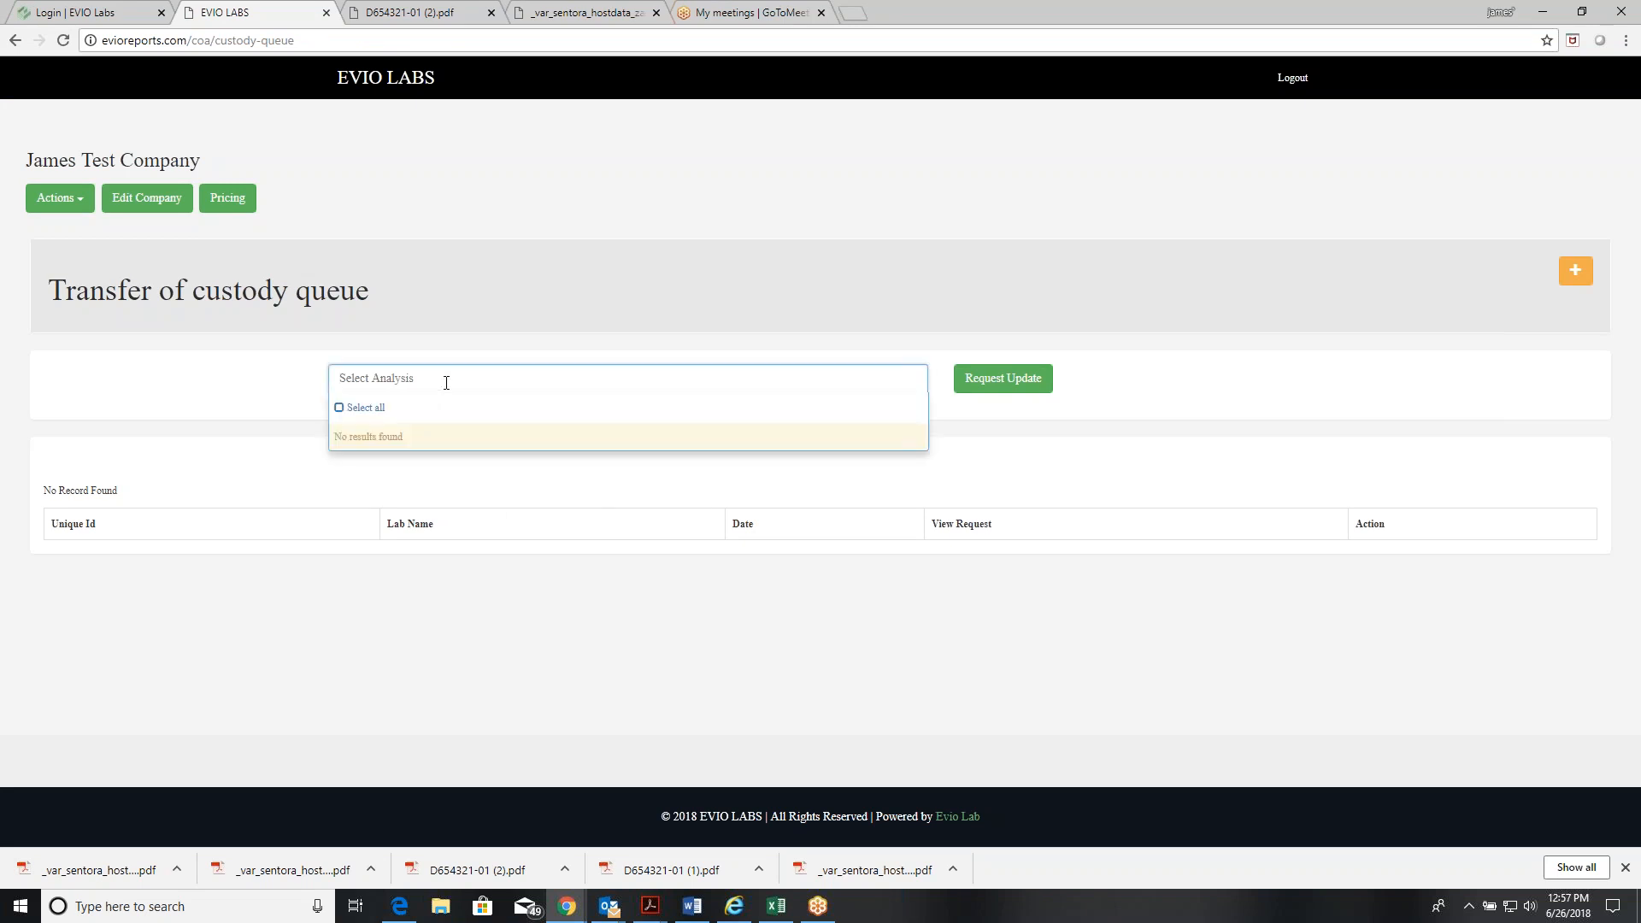
click(444, 384)
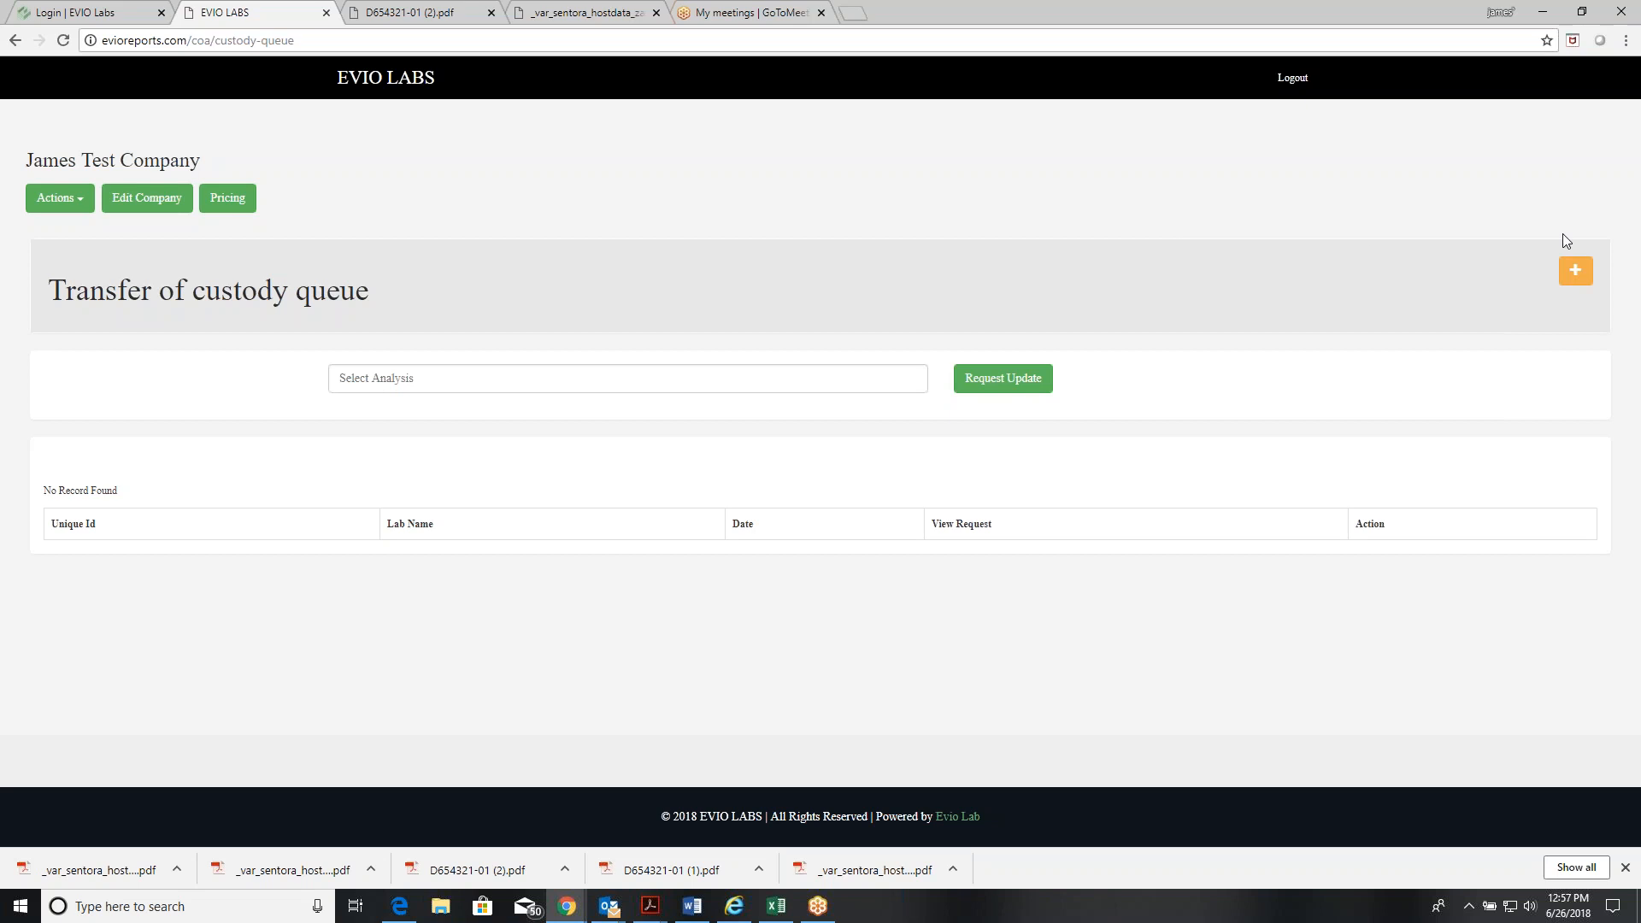
- Look over the API access page for adding export keys and return to the company dashboard
click(51, 199)
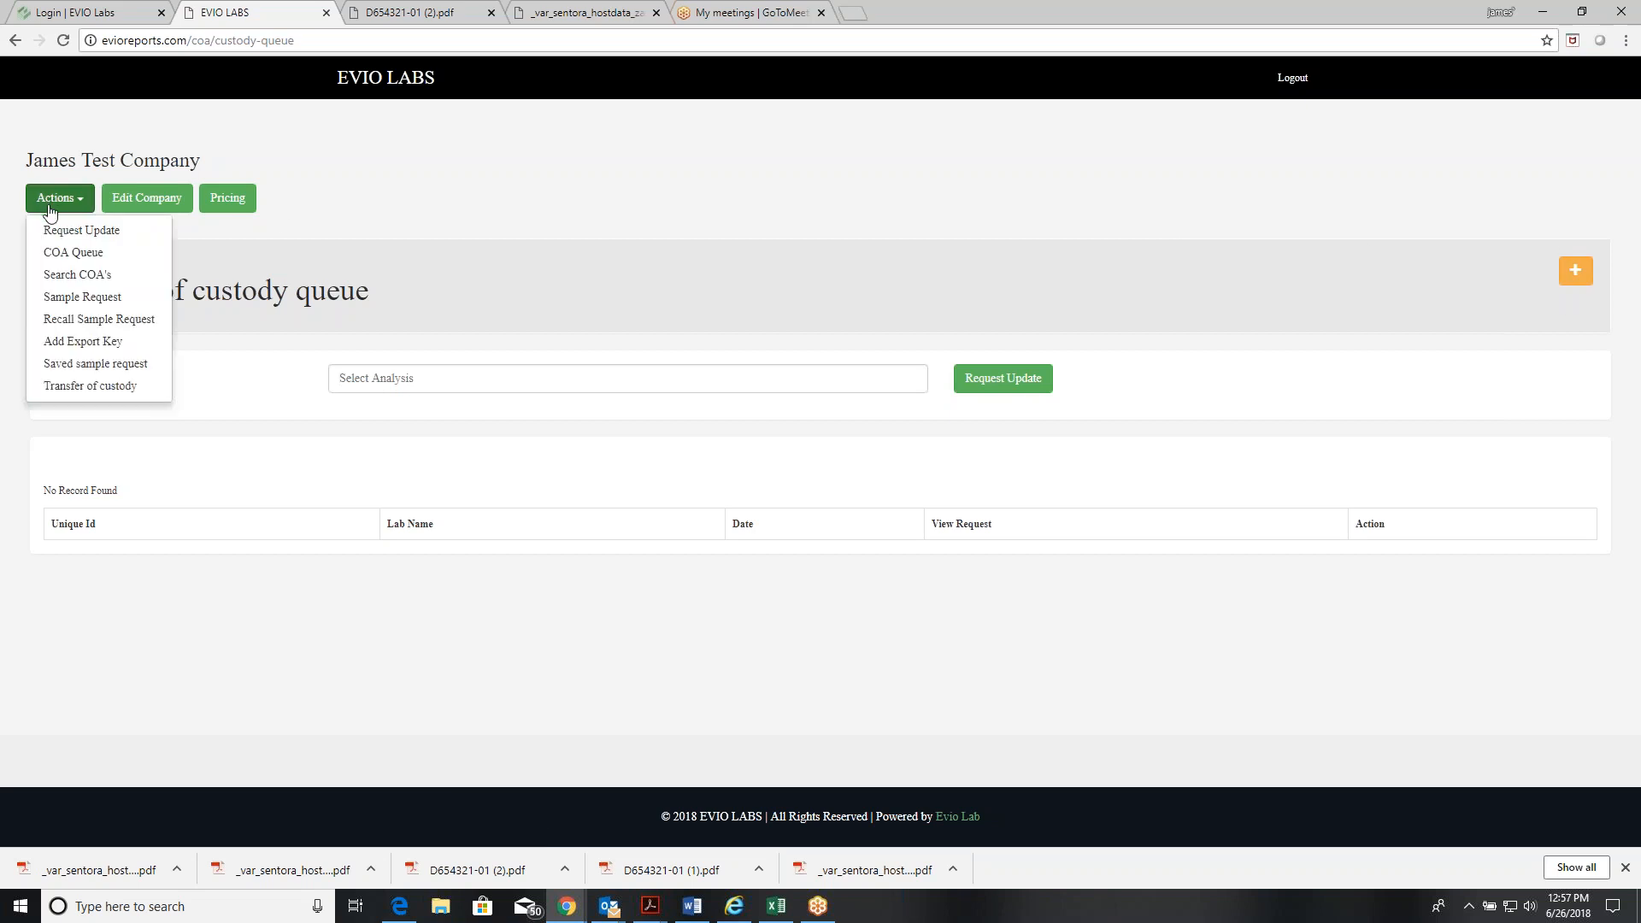
click(79, 341)
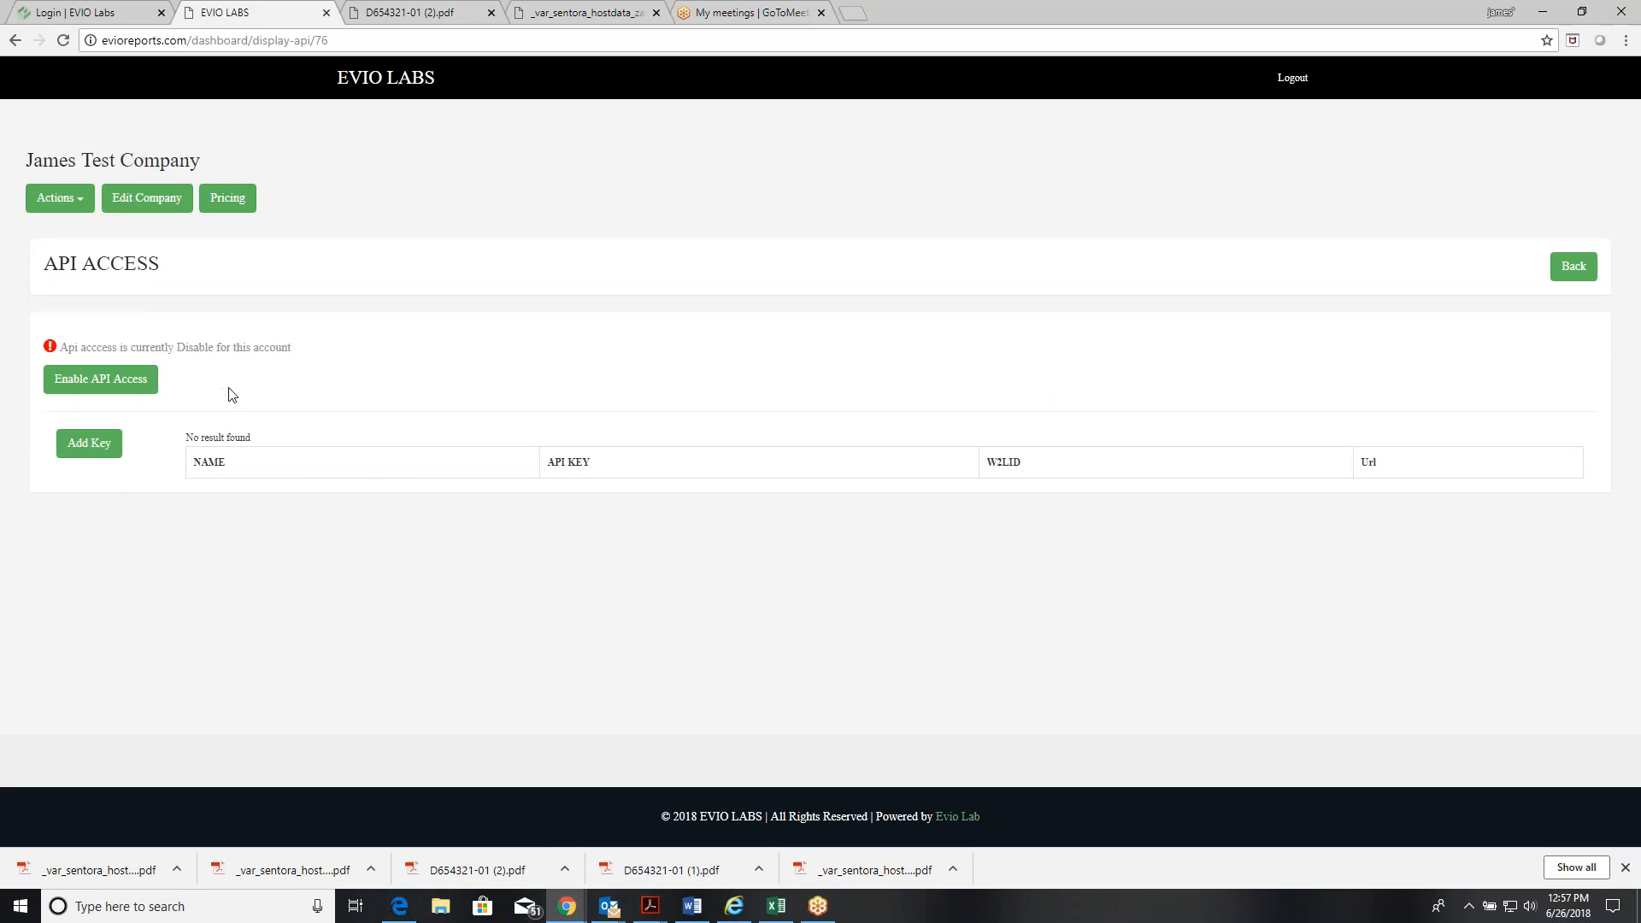
click(58, 197)
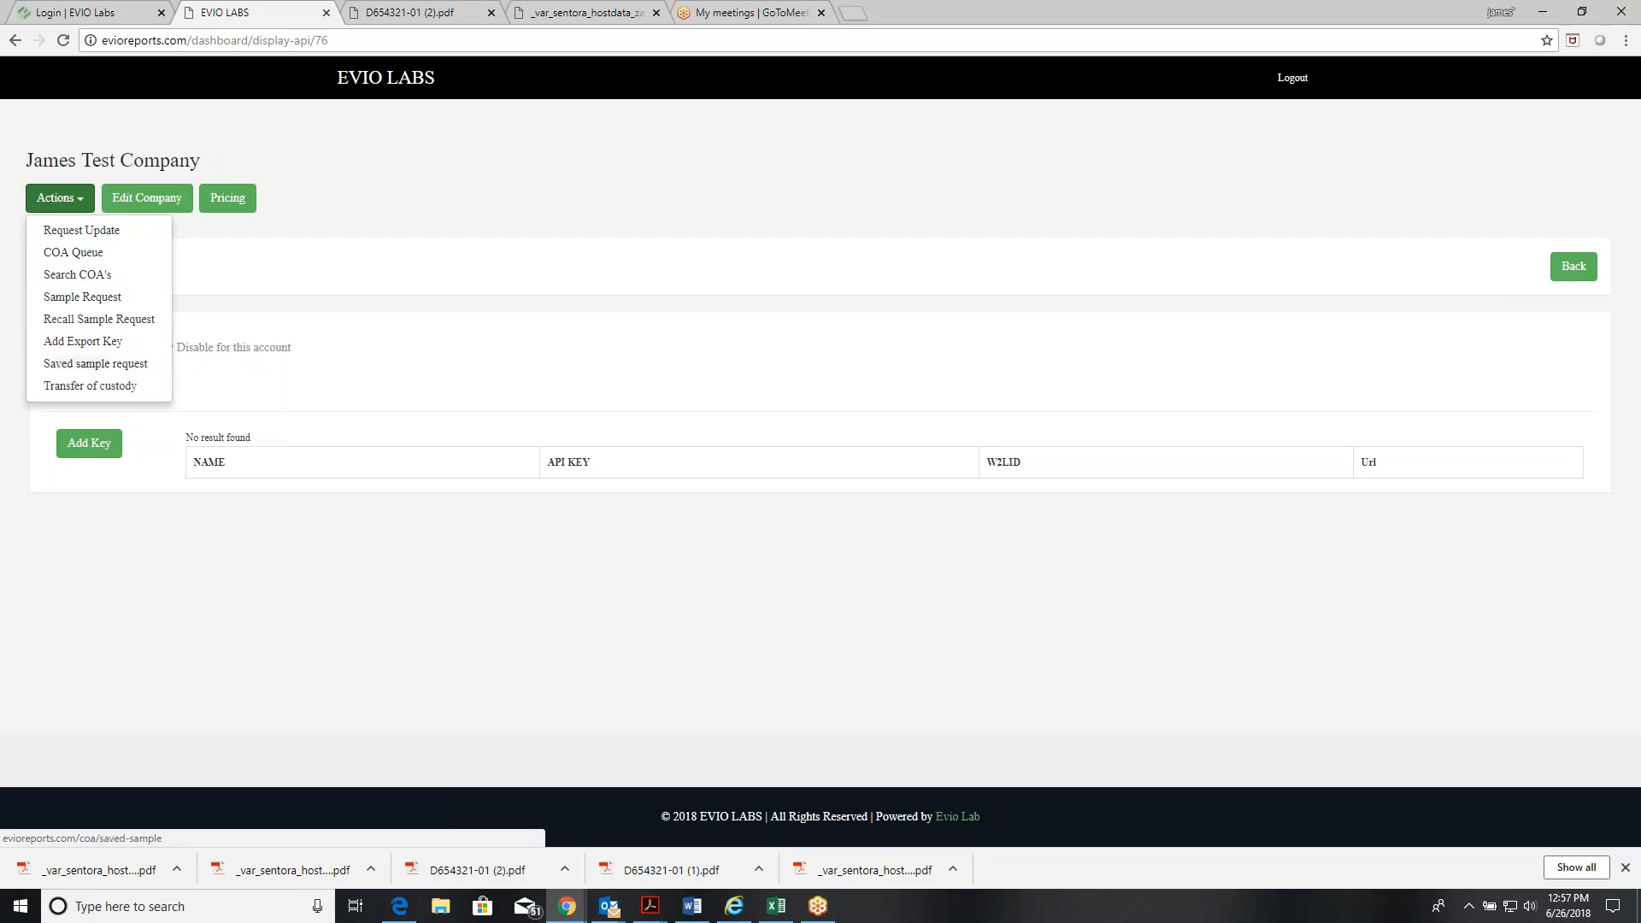
click(502, 163)
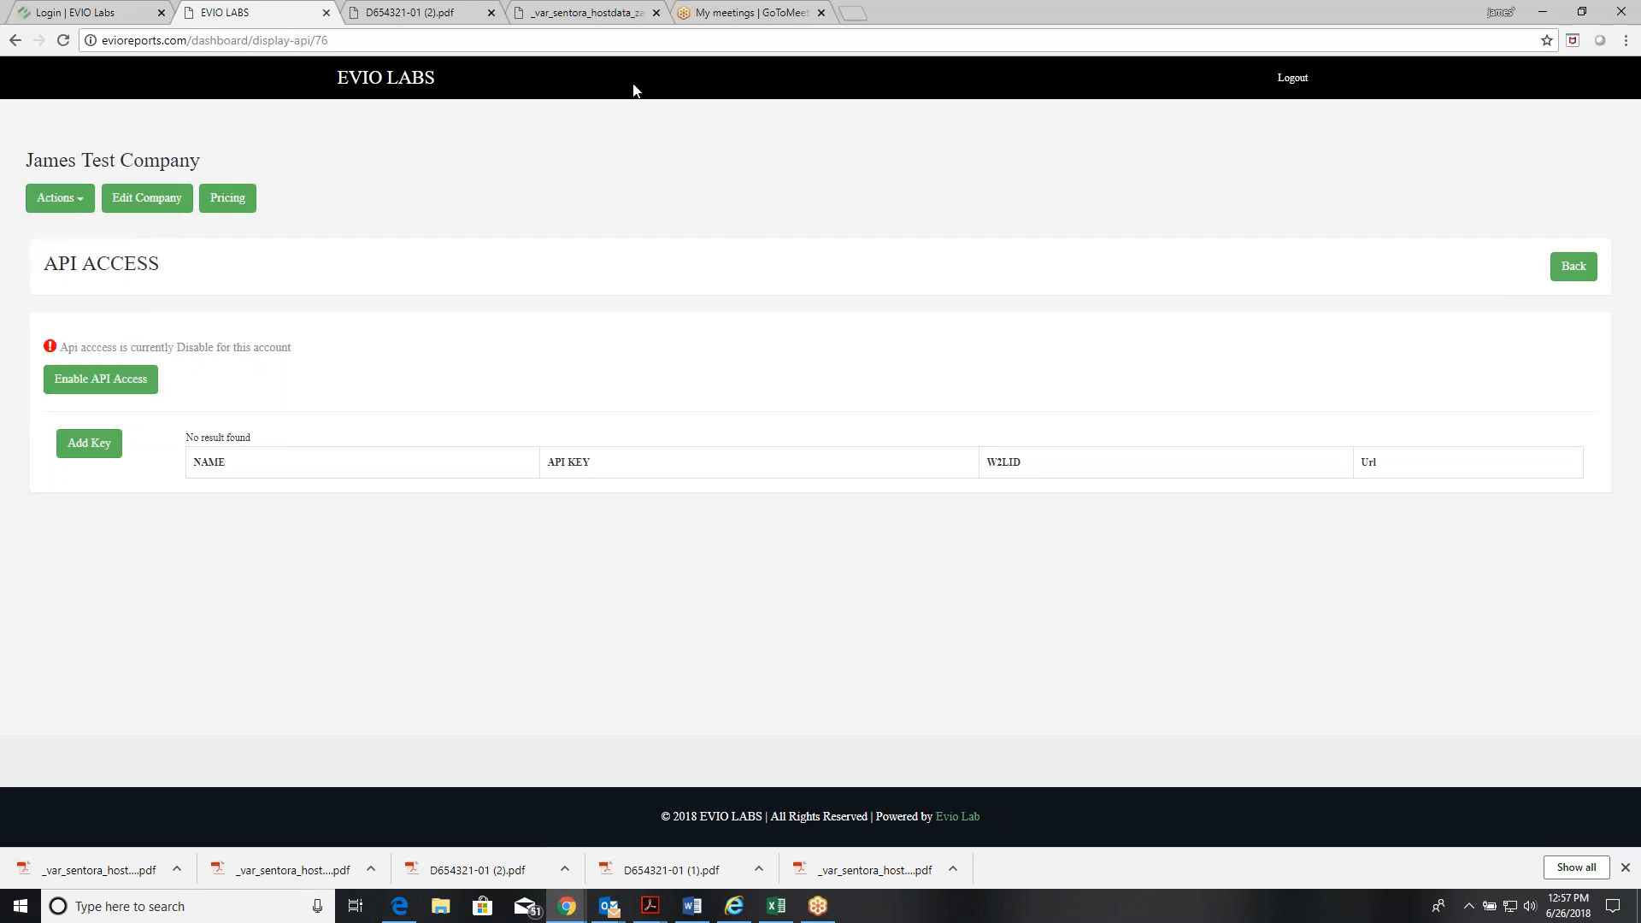
click(359, 96)
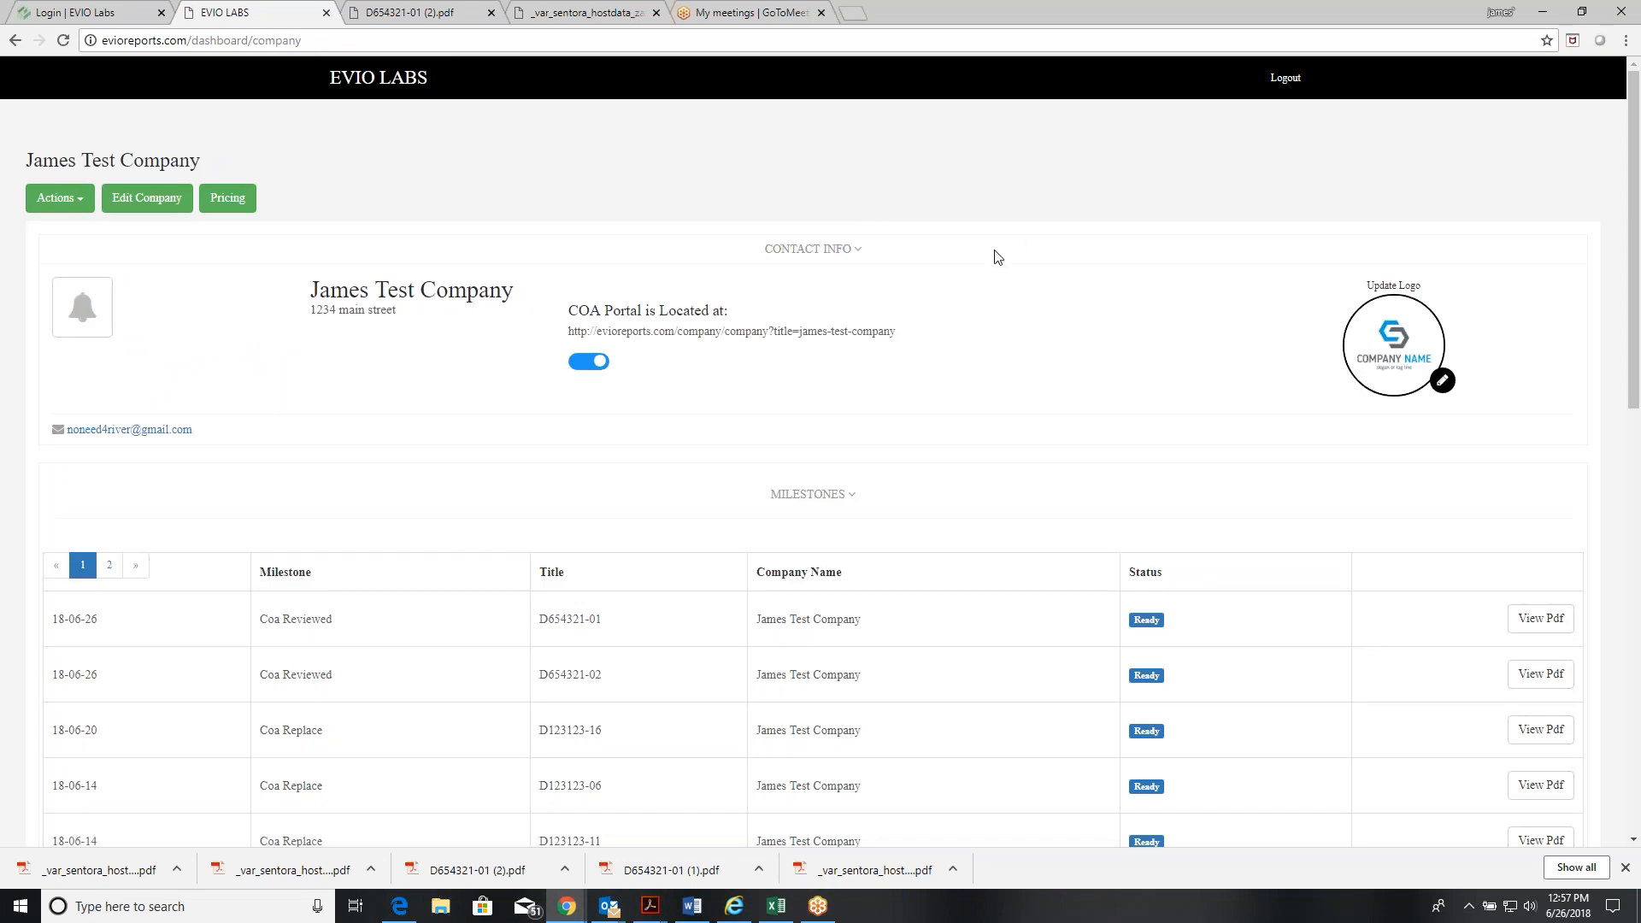